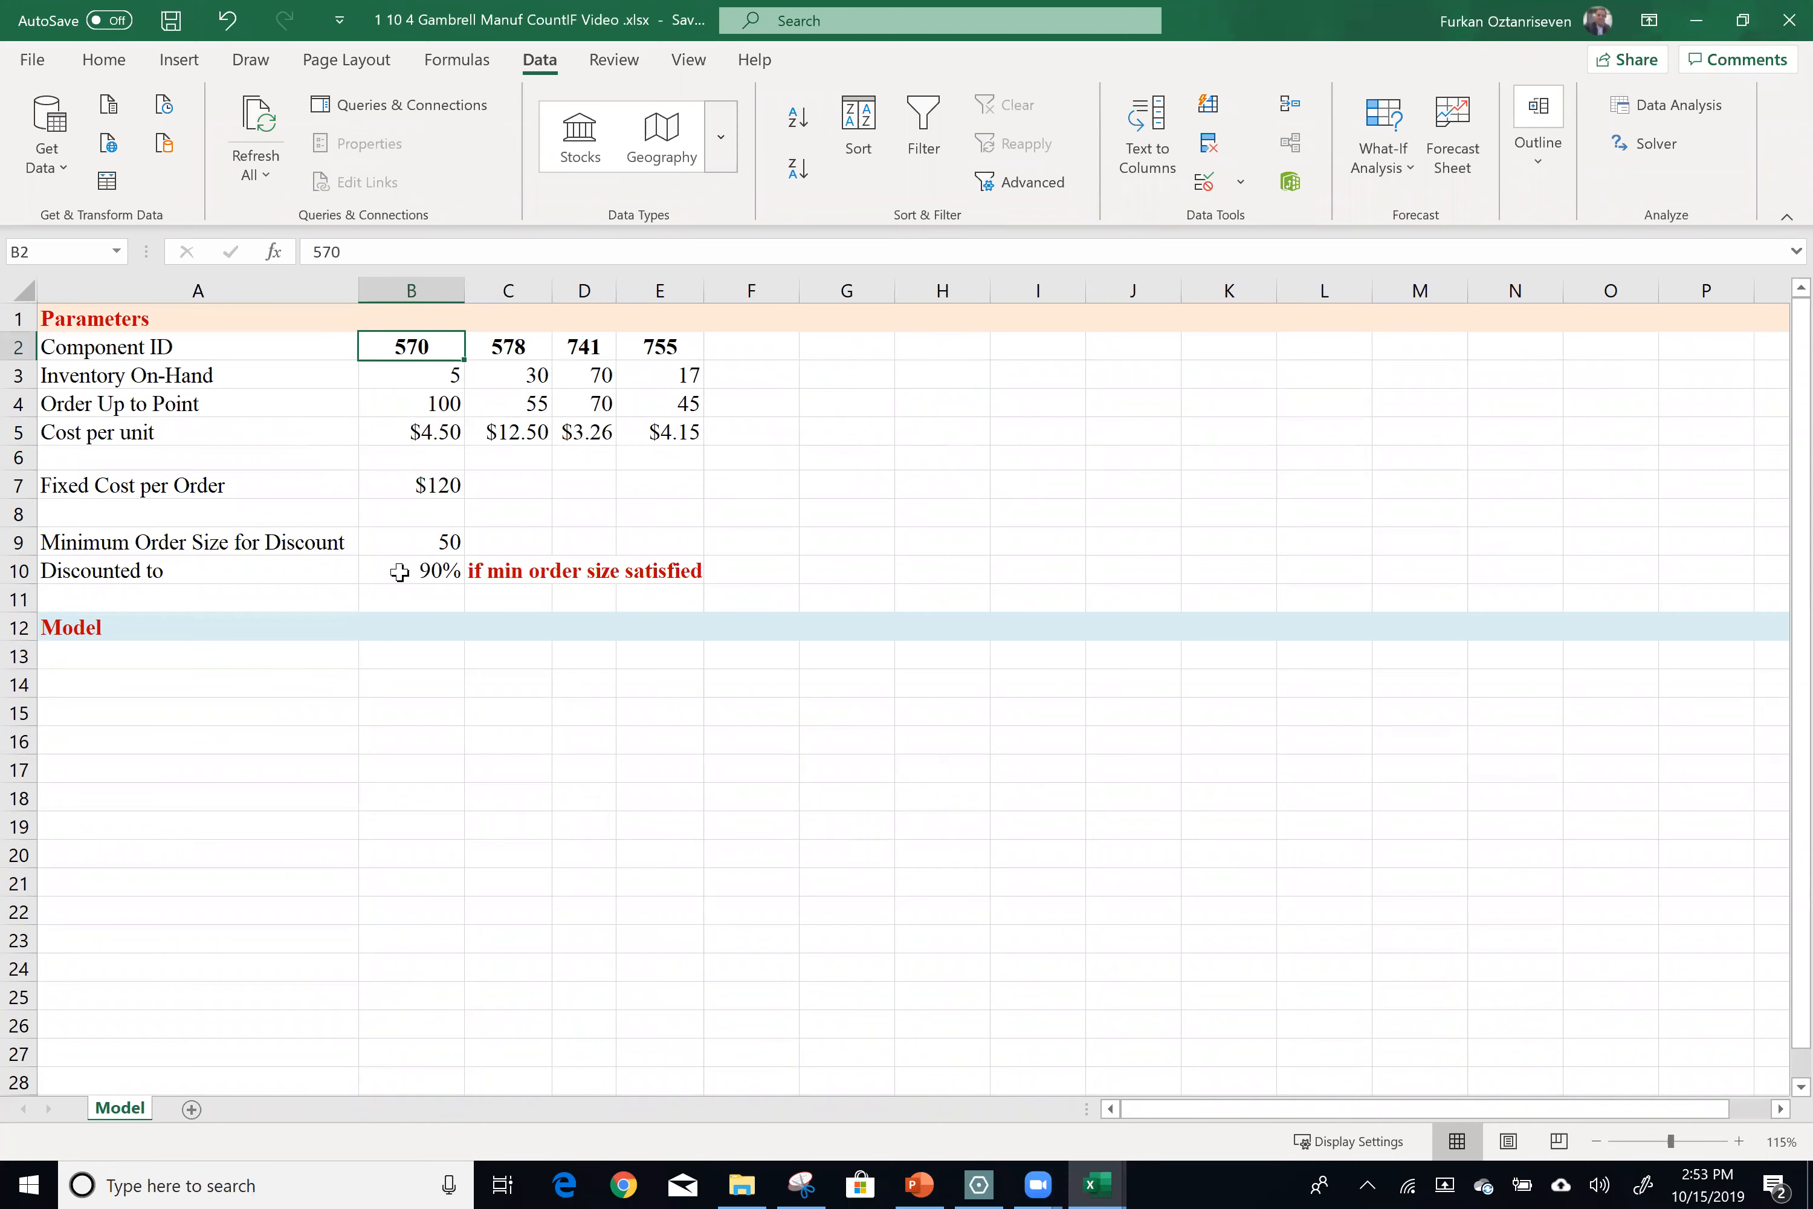
Review the component IDs and the inventory on-hand figures for the four components in the Parameters section.
left_click(526, 346, "ctrl")
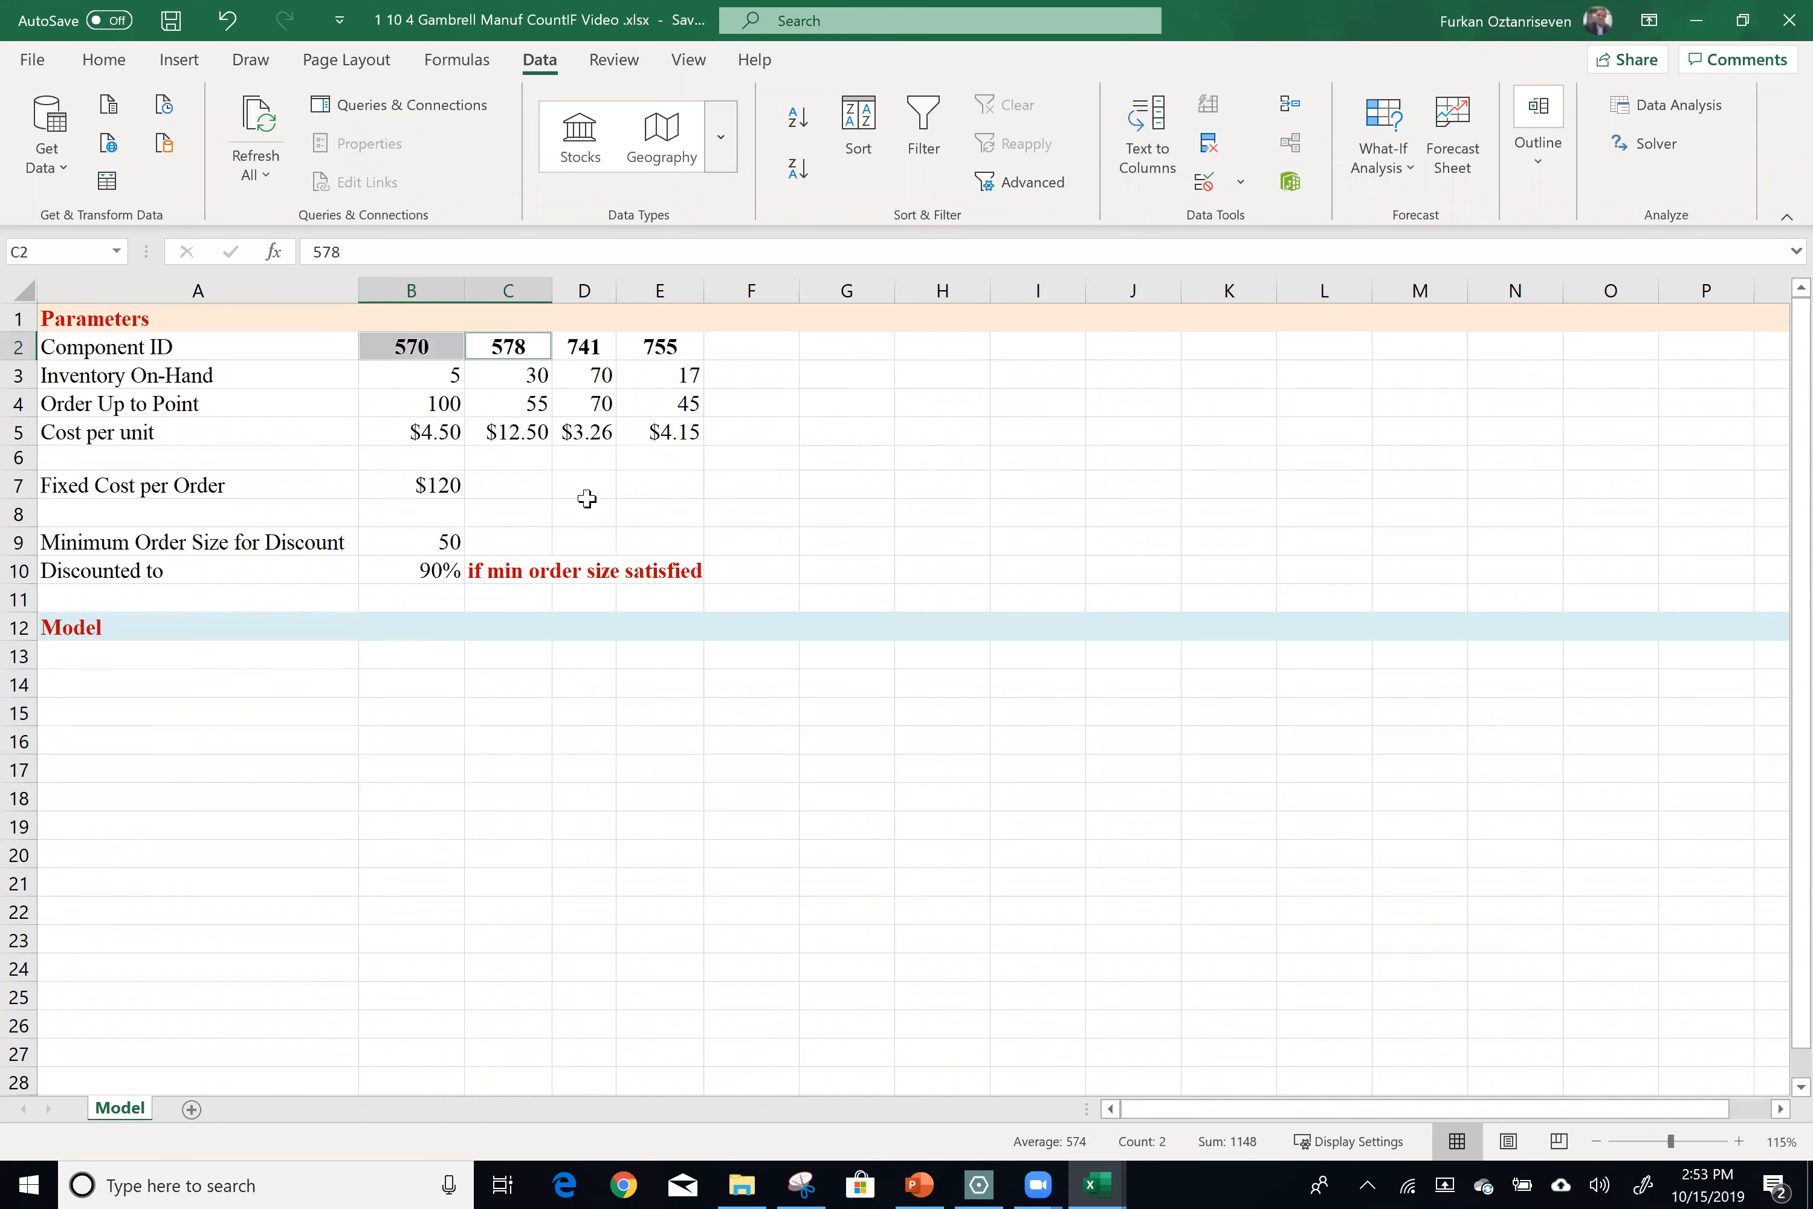
left_click(587, 346, "ctrl")
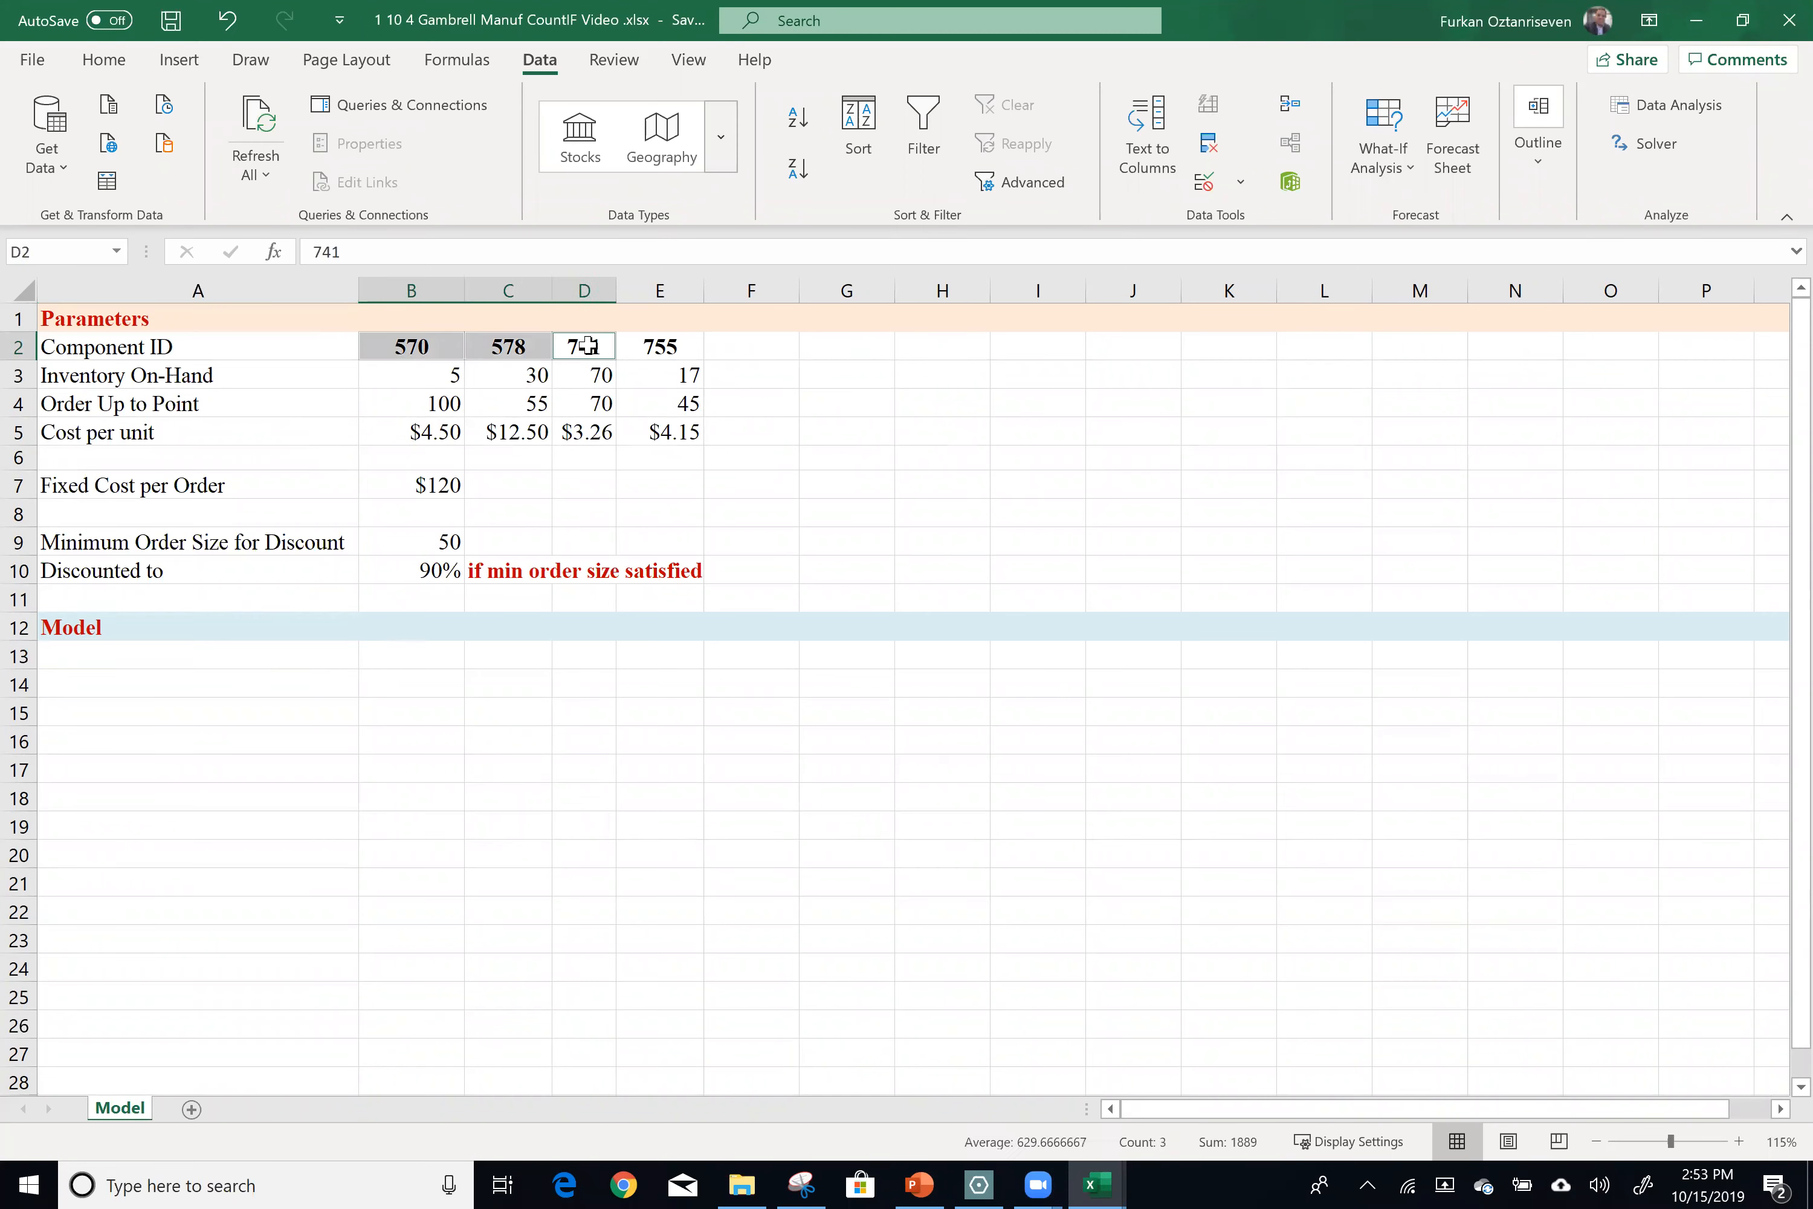
left_click(690, 343, "ctrl")
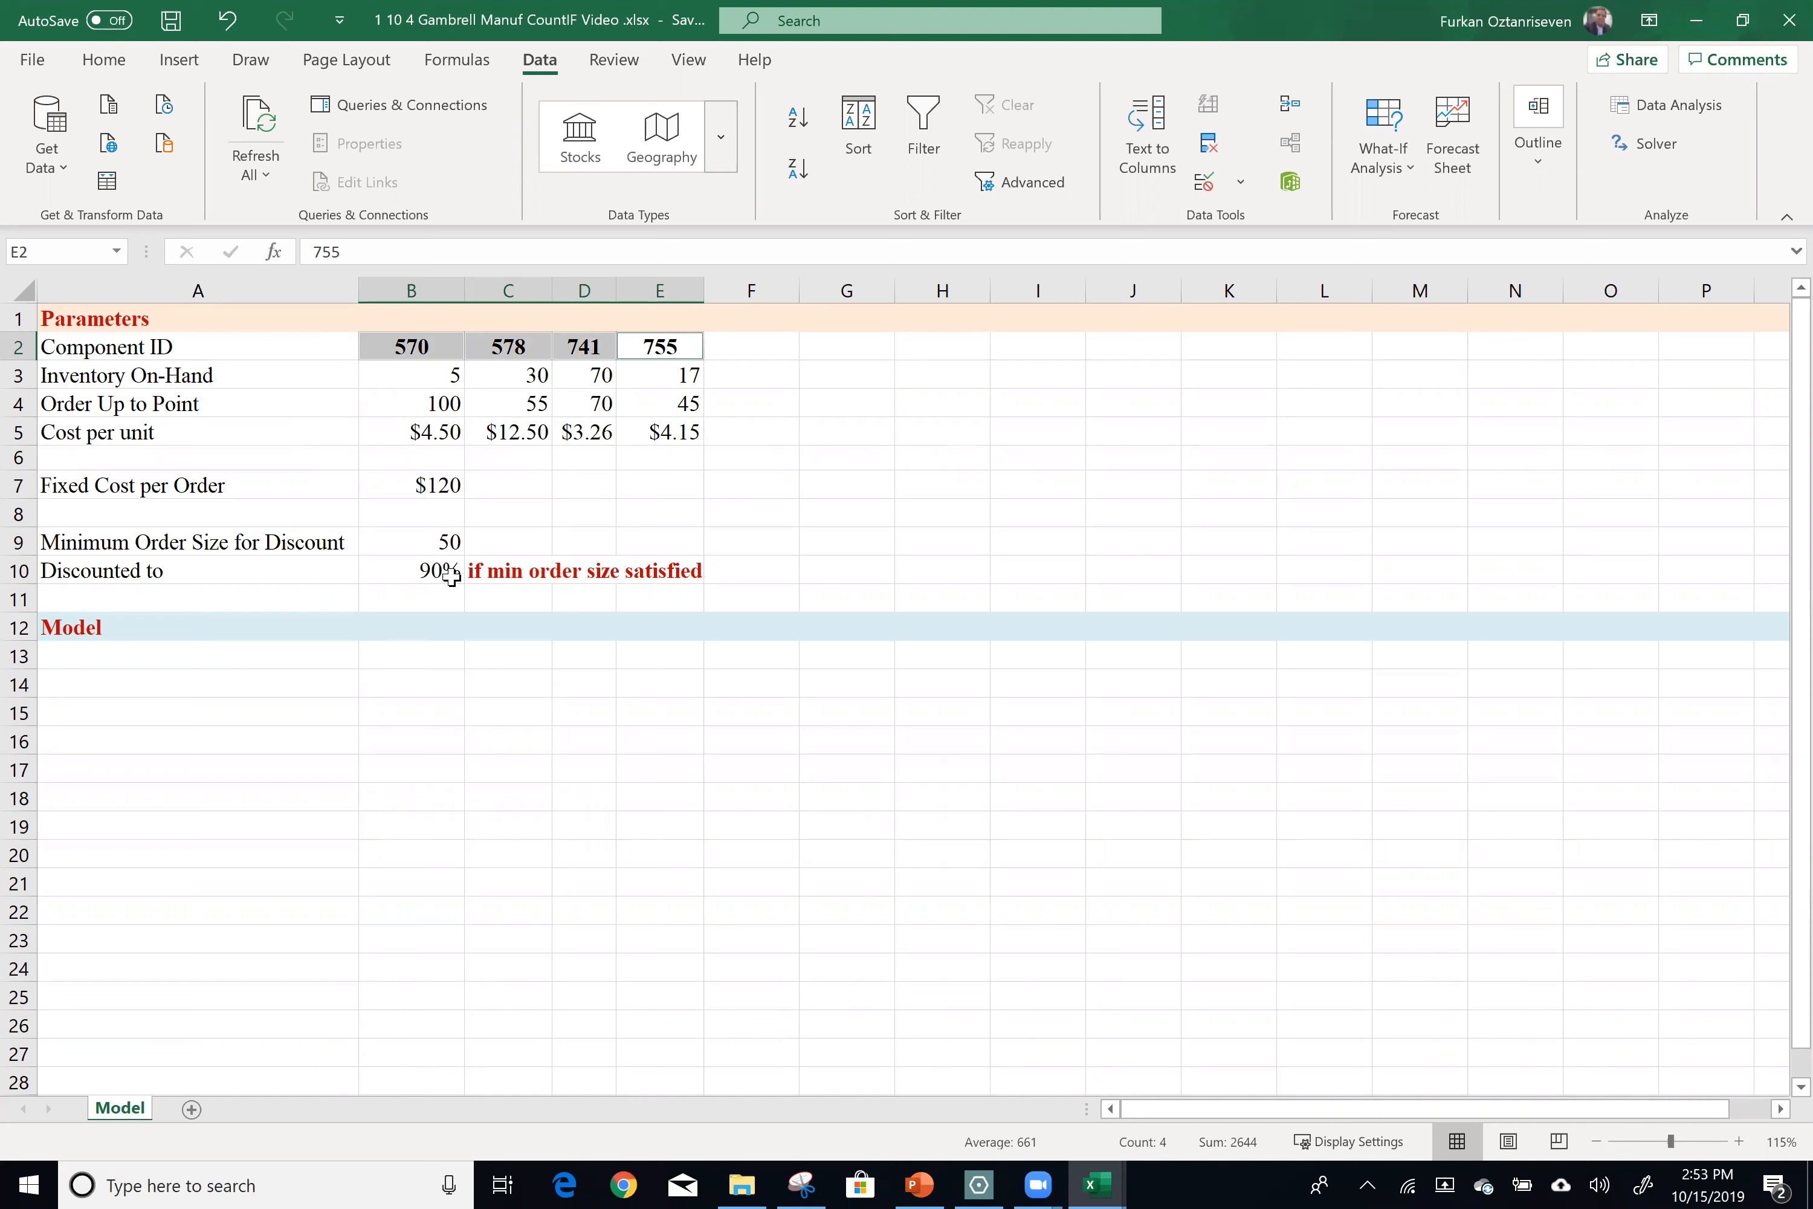
left_click(428, 374)
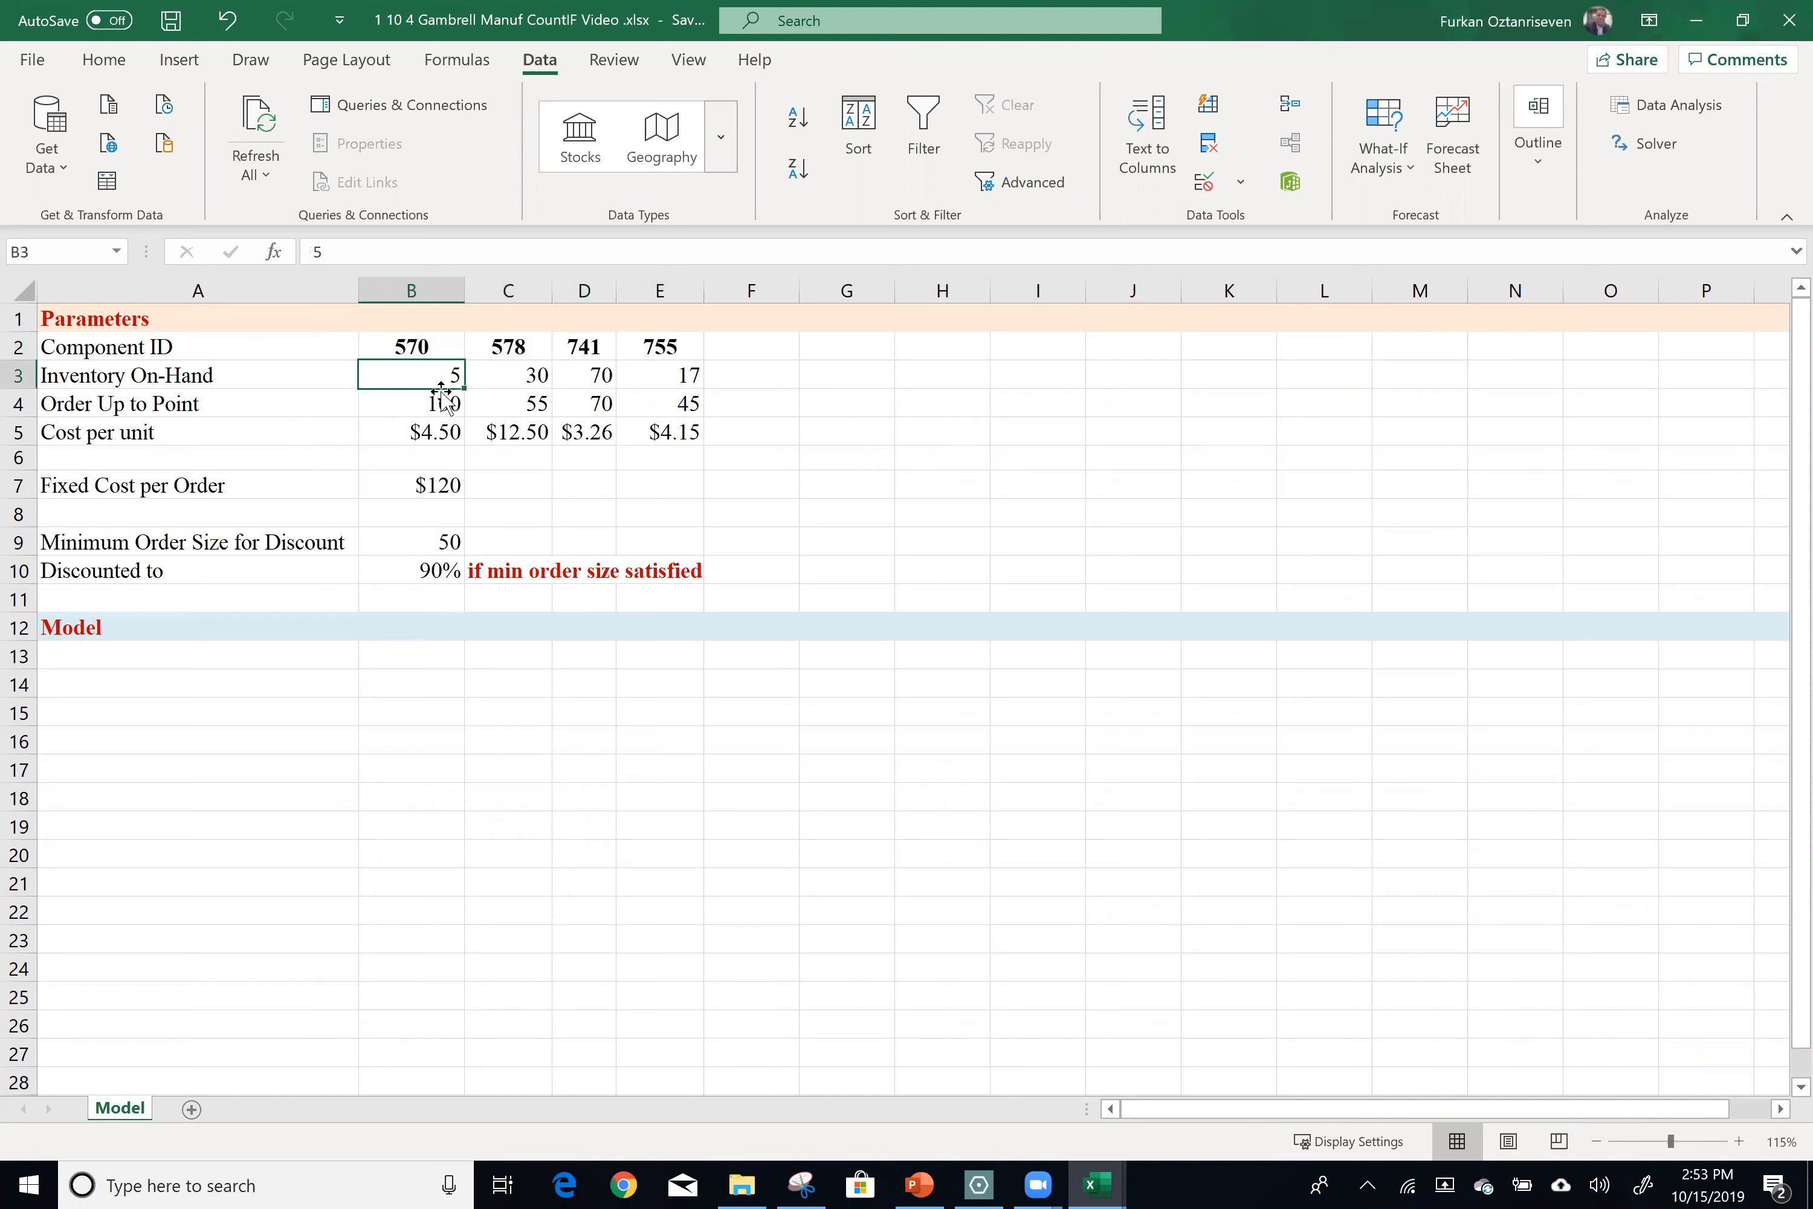
left_click(488, 374, "ctrl")
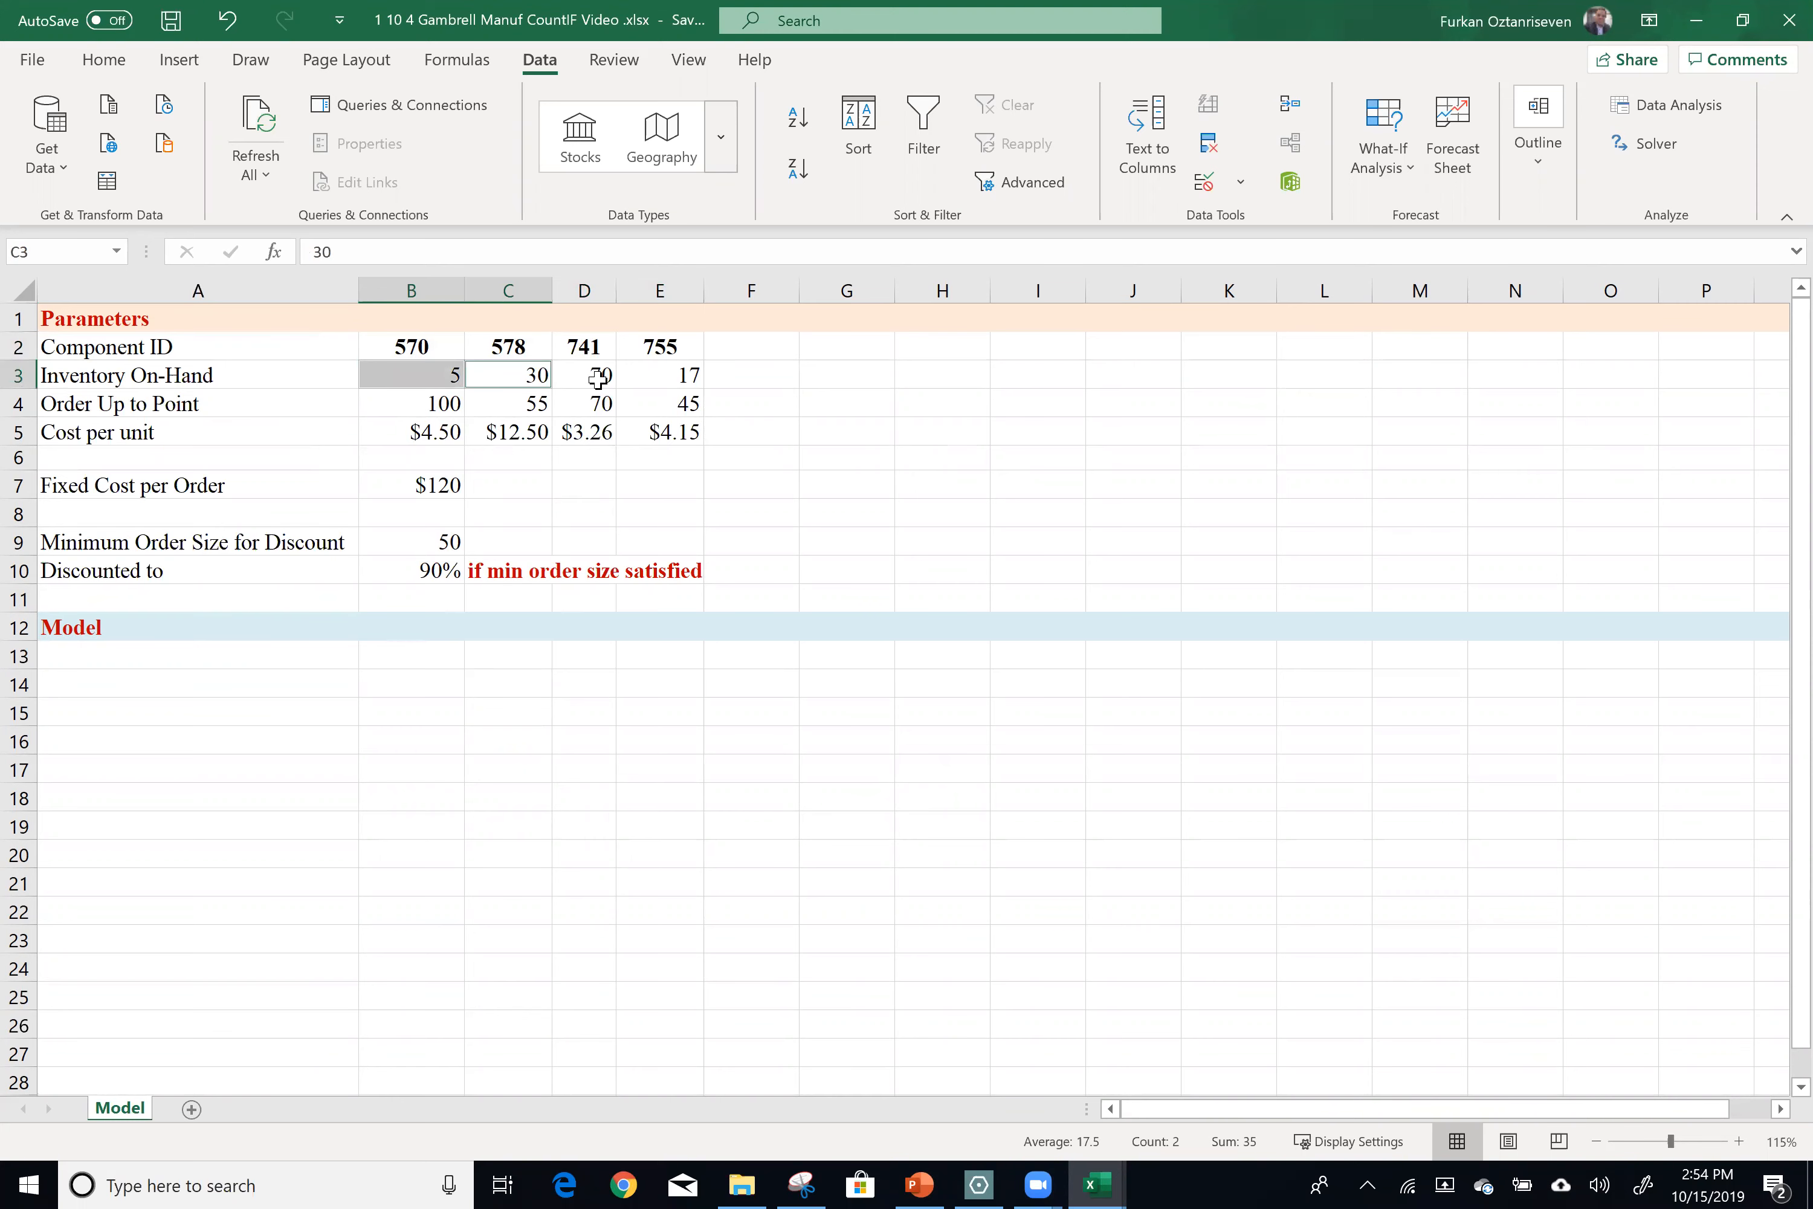
left_click(595, 376, "ctrl")
left_click(657, 378, "ctrl")
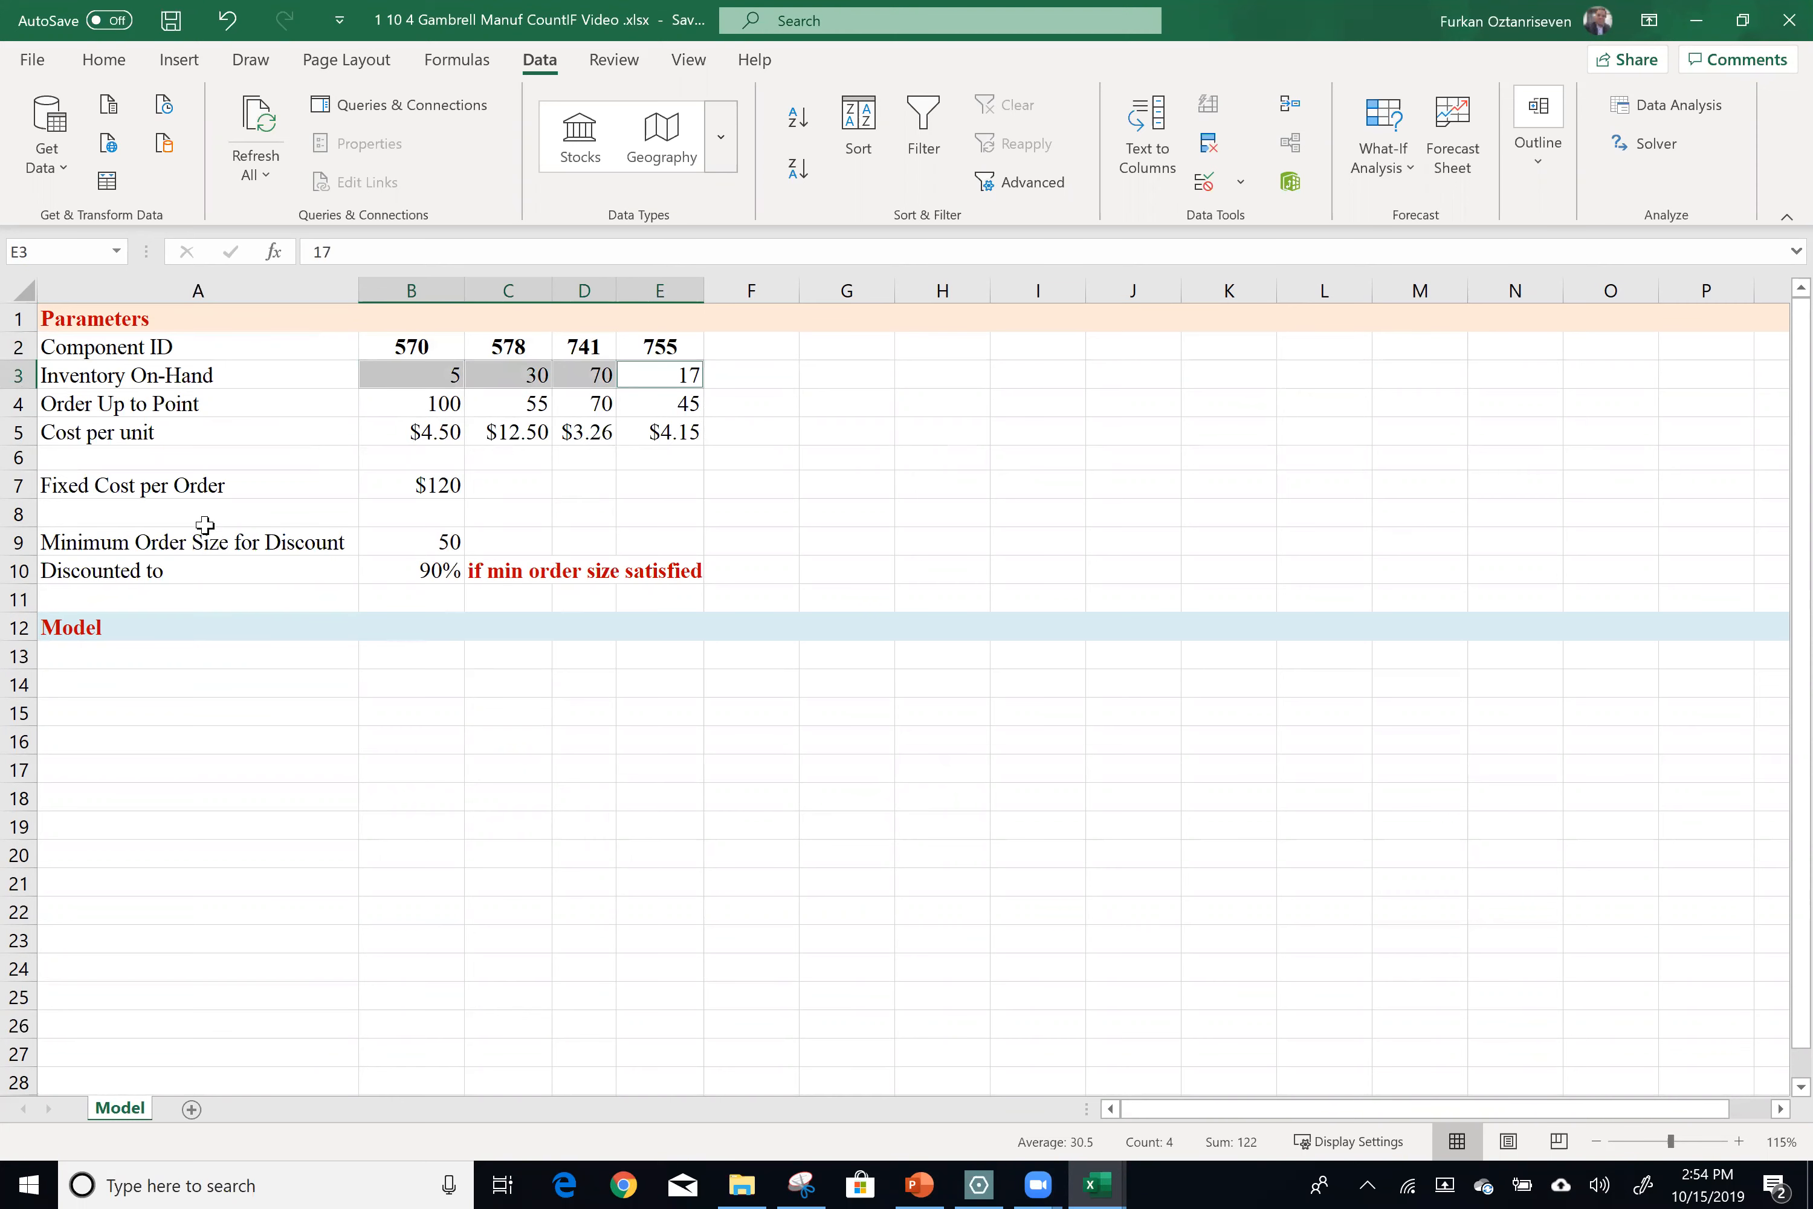
Examine the order up to points, cost per unit, fixed cost per order and discount terms in the Parameters section.
left_click(115, 405)
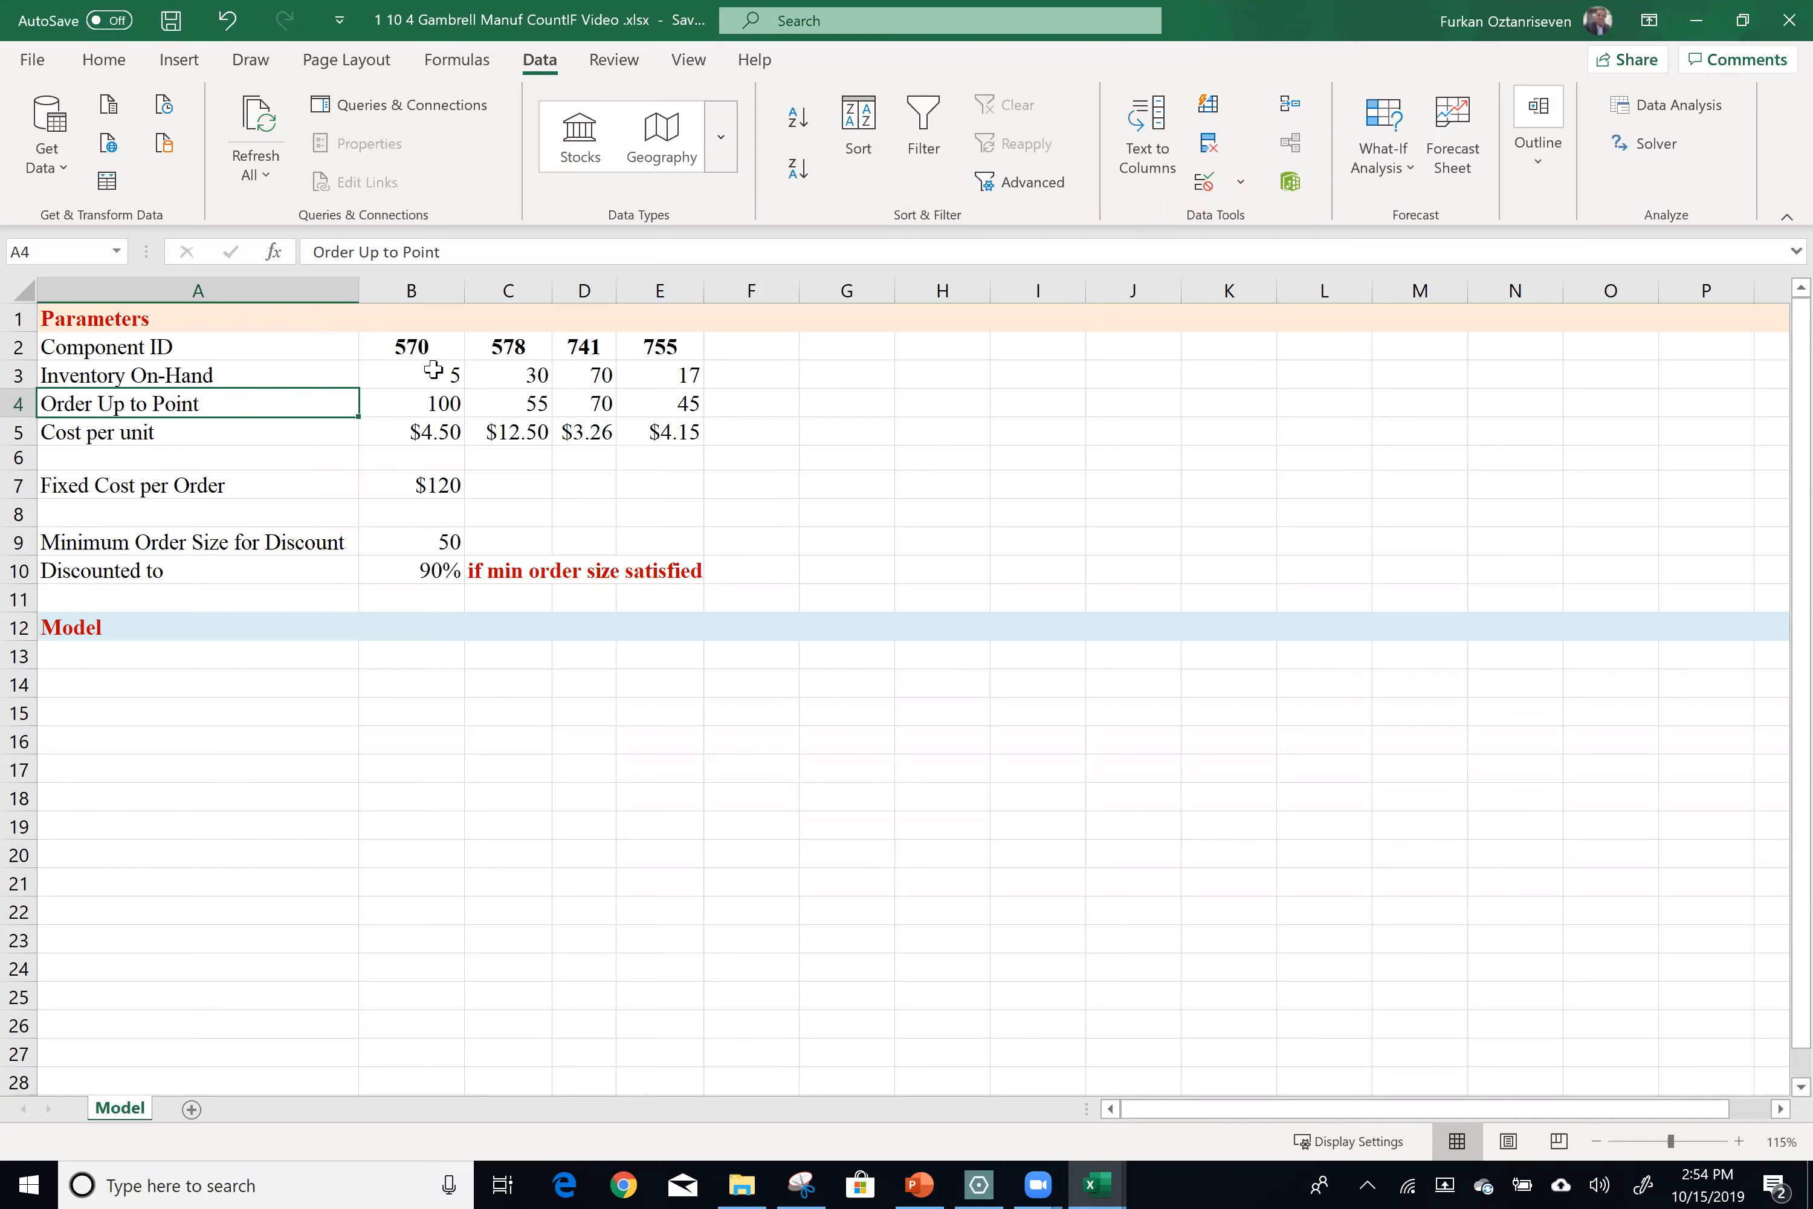
left_click(438, 400)
left_click_drag(442, 376, 440, 413)
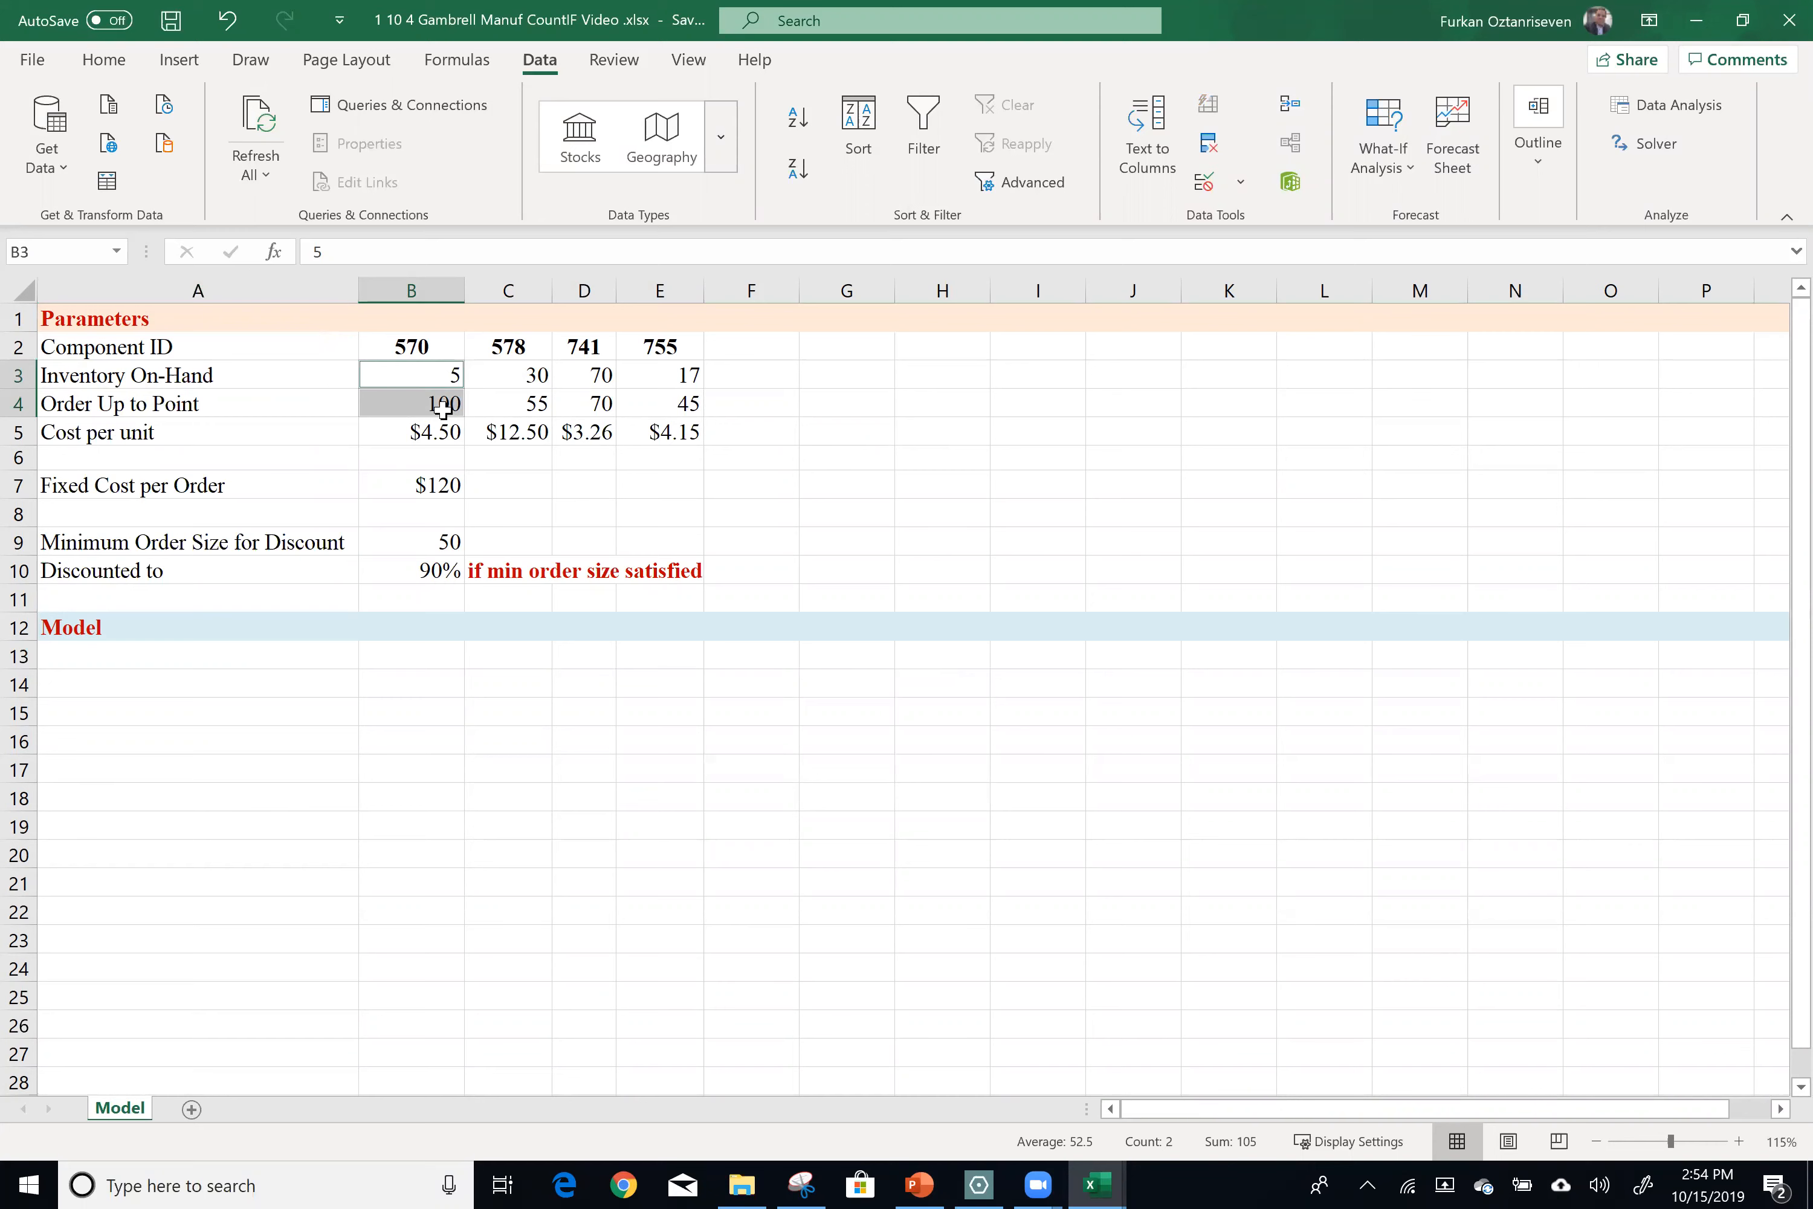
left_click_drag(492, 373, 599, 398)
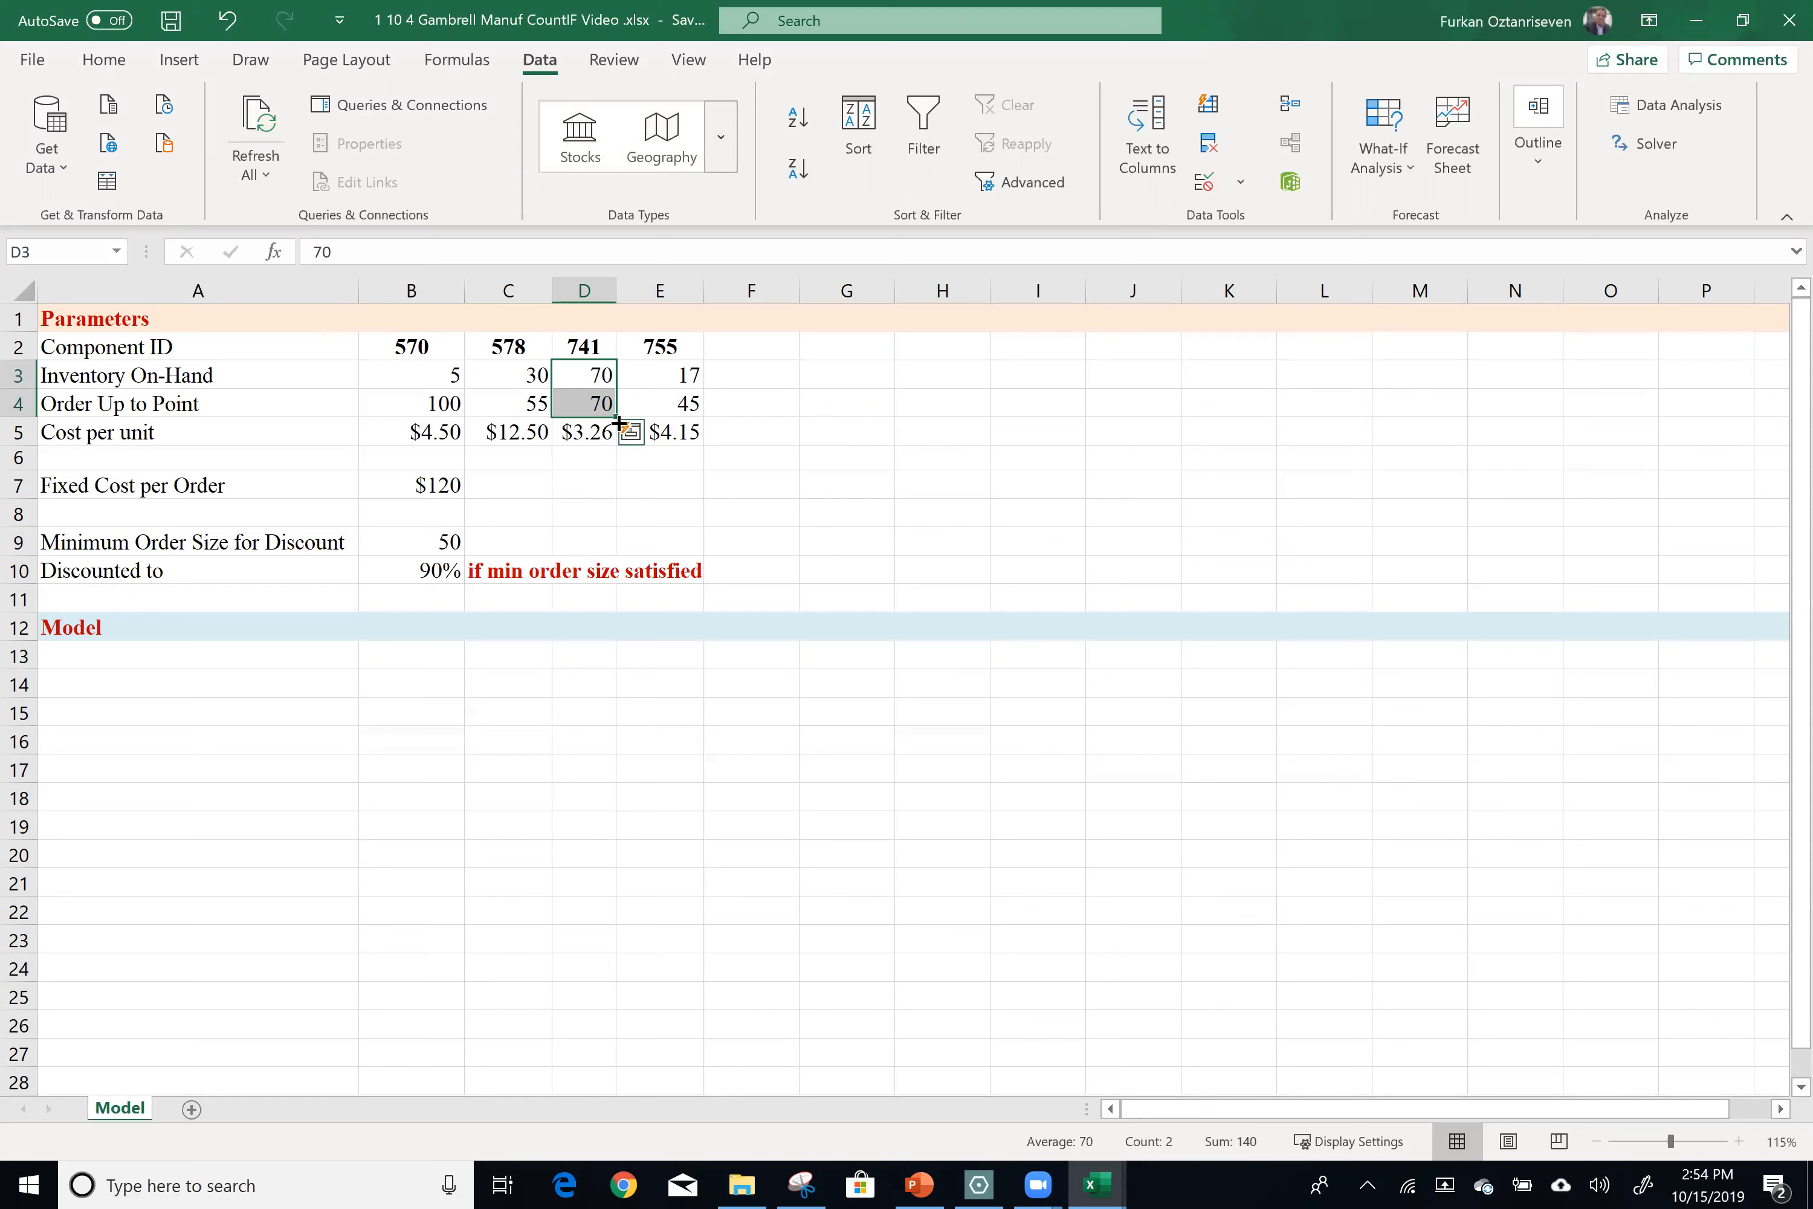
left_click(442, 442)
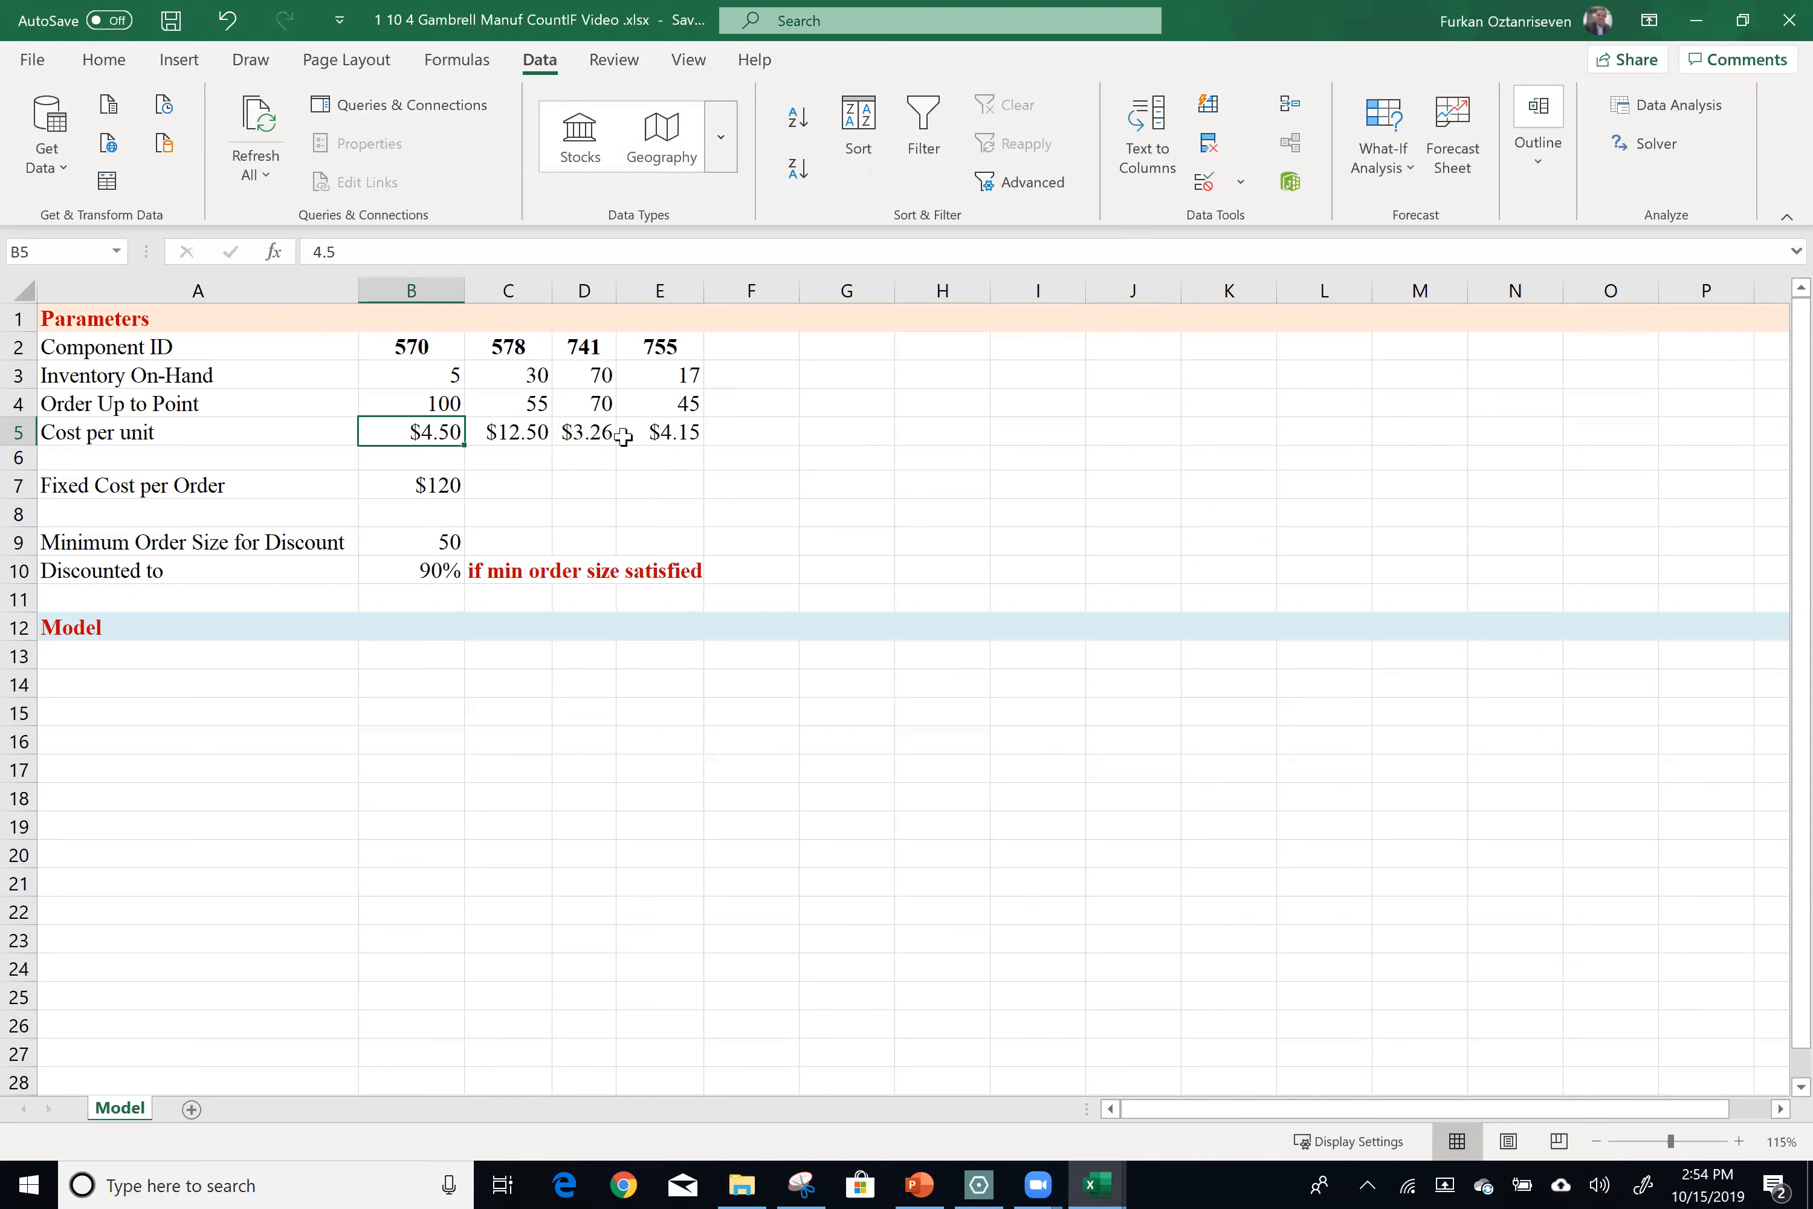
left_click(426, 491)
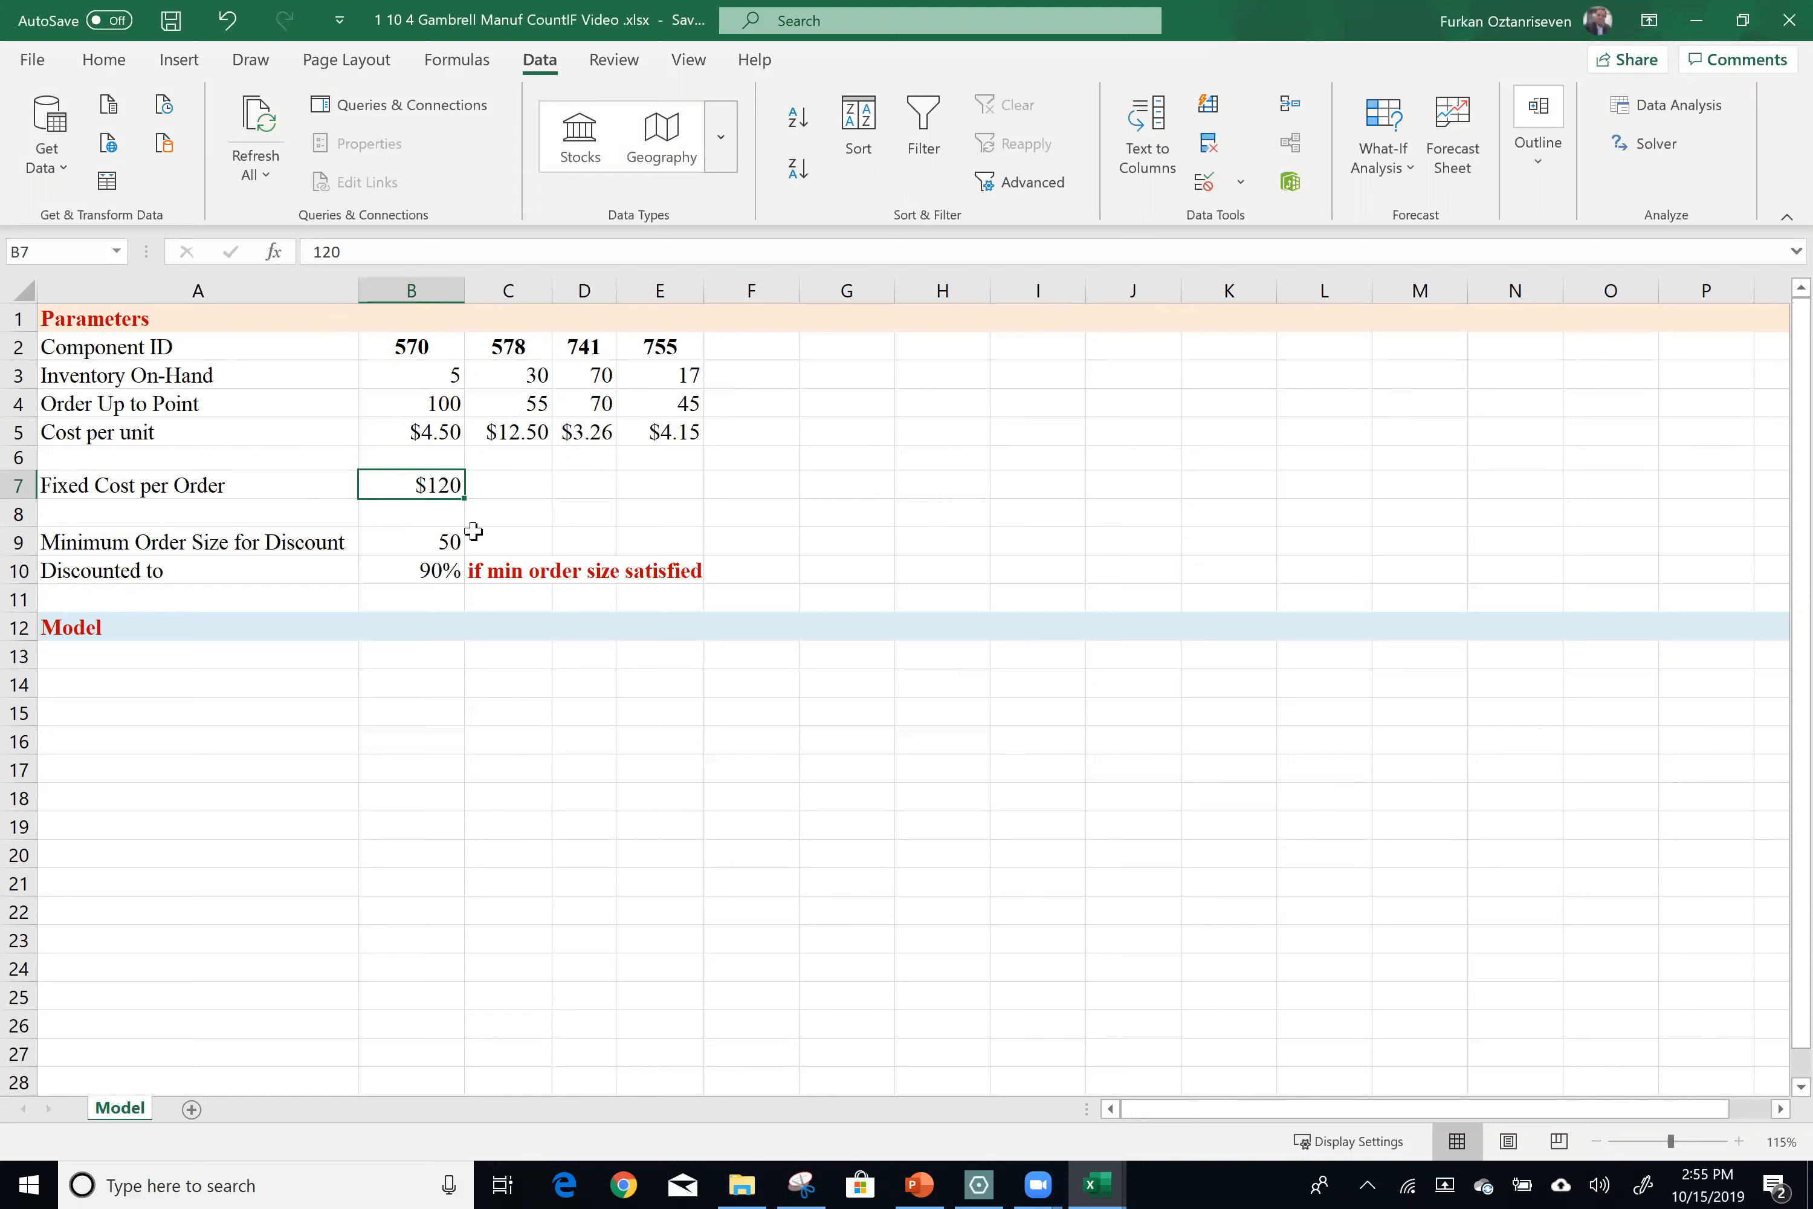
left_click(455, 539)
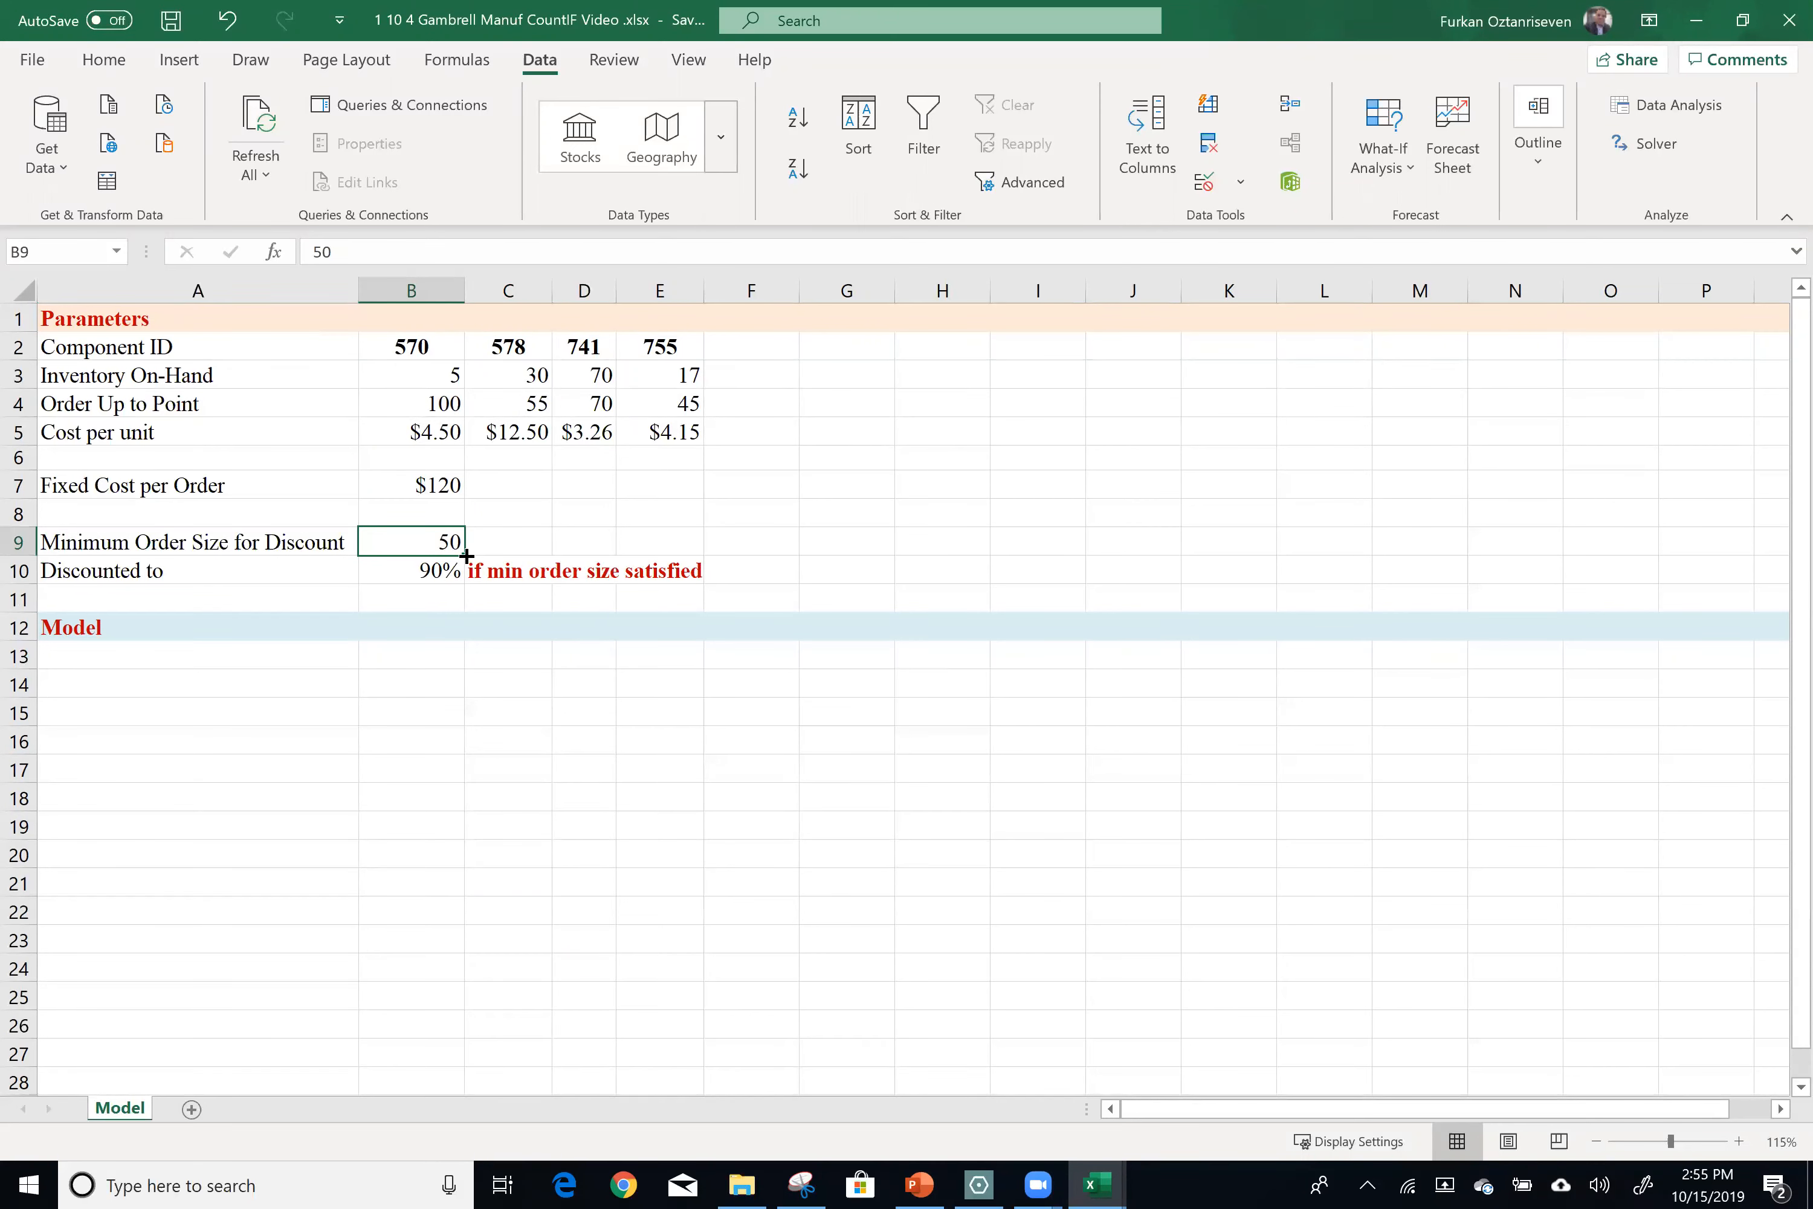
left_click(402, 574)
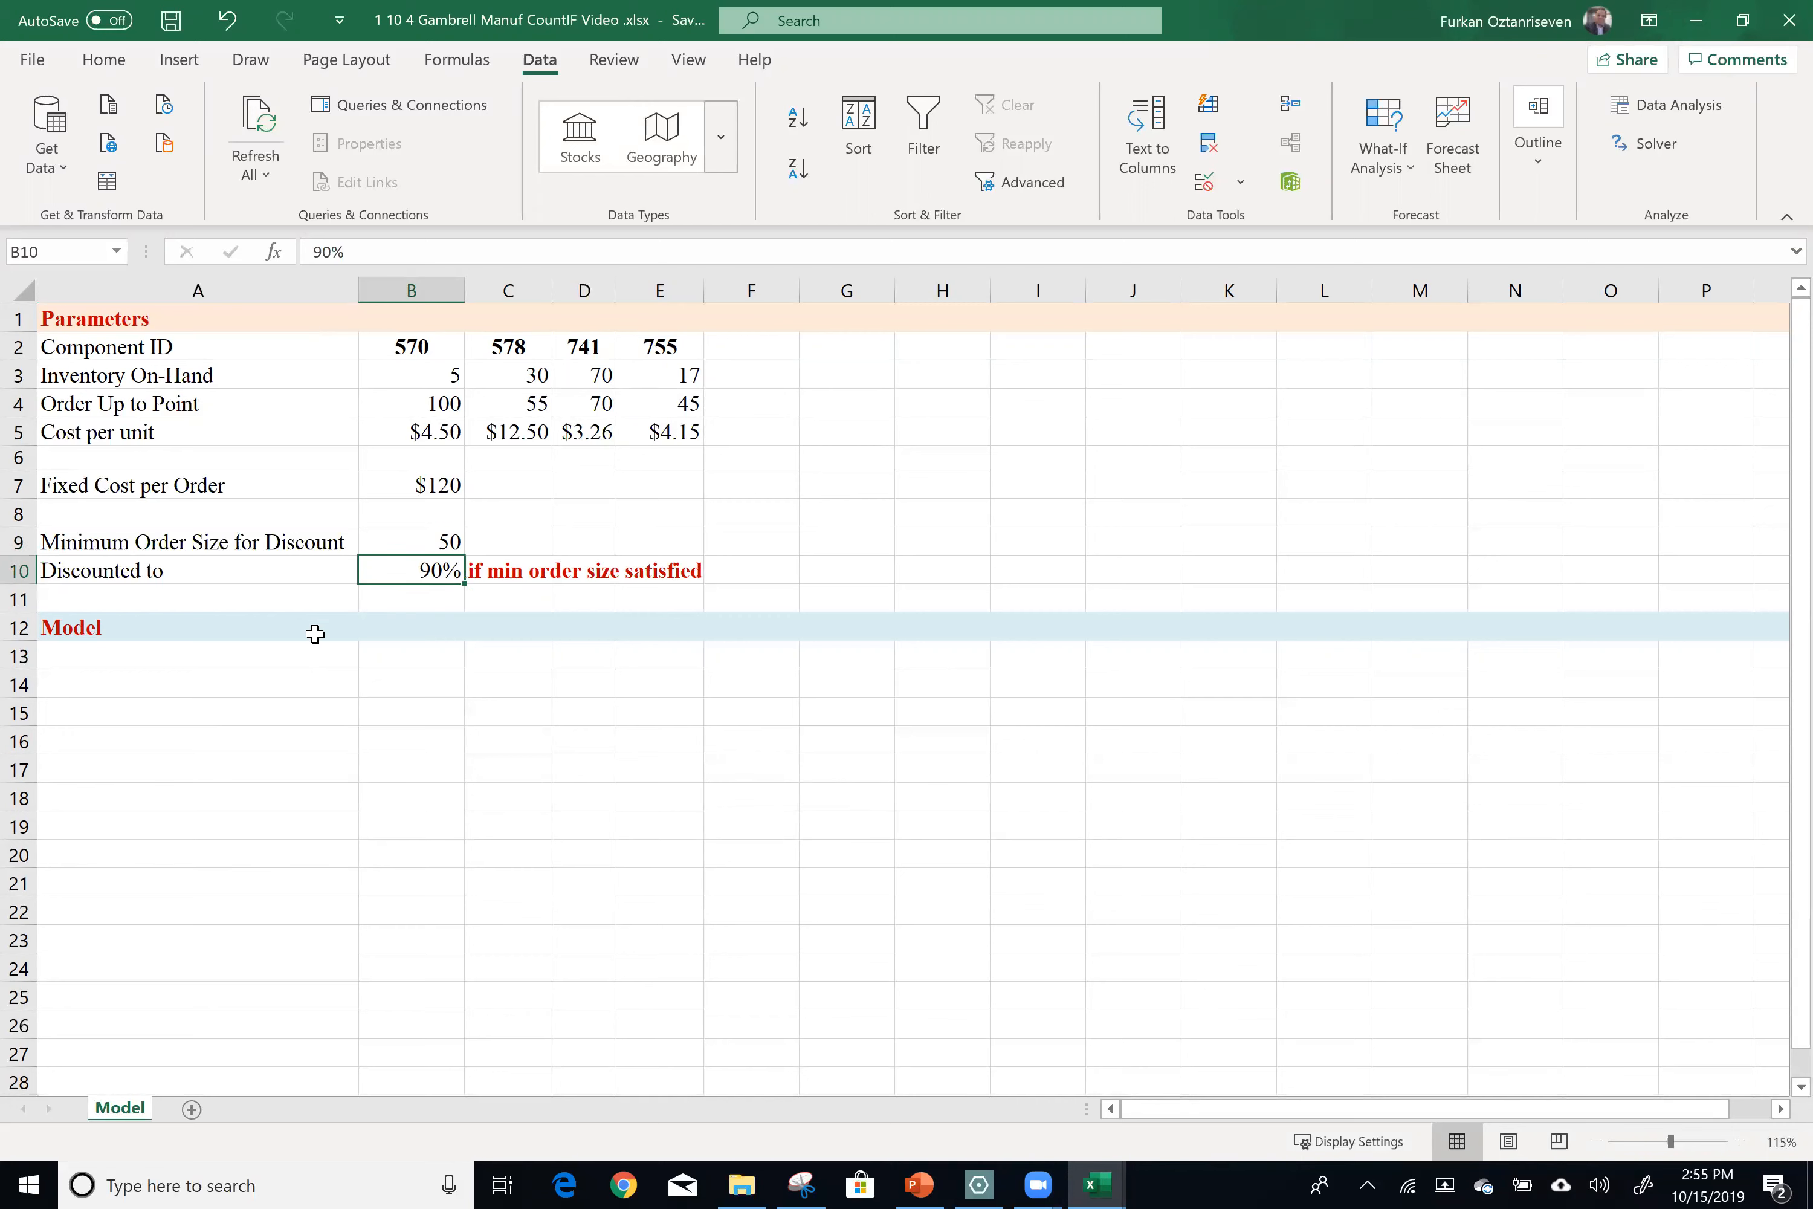
Shade the "Cost per unit" and "Fixed Cost per Order" label cells with the lightest orange theme fill.
left_click(211, 429)
left_click(106, 62)
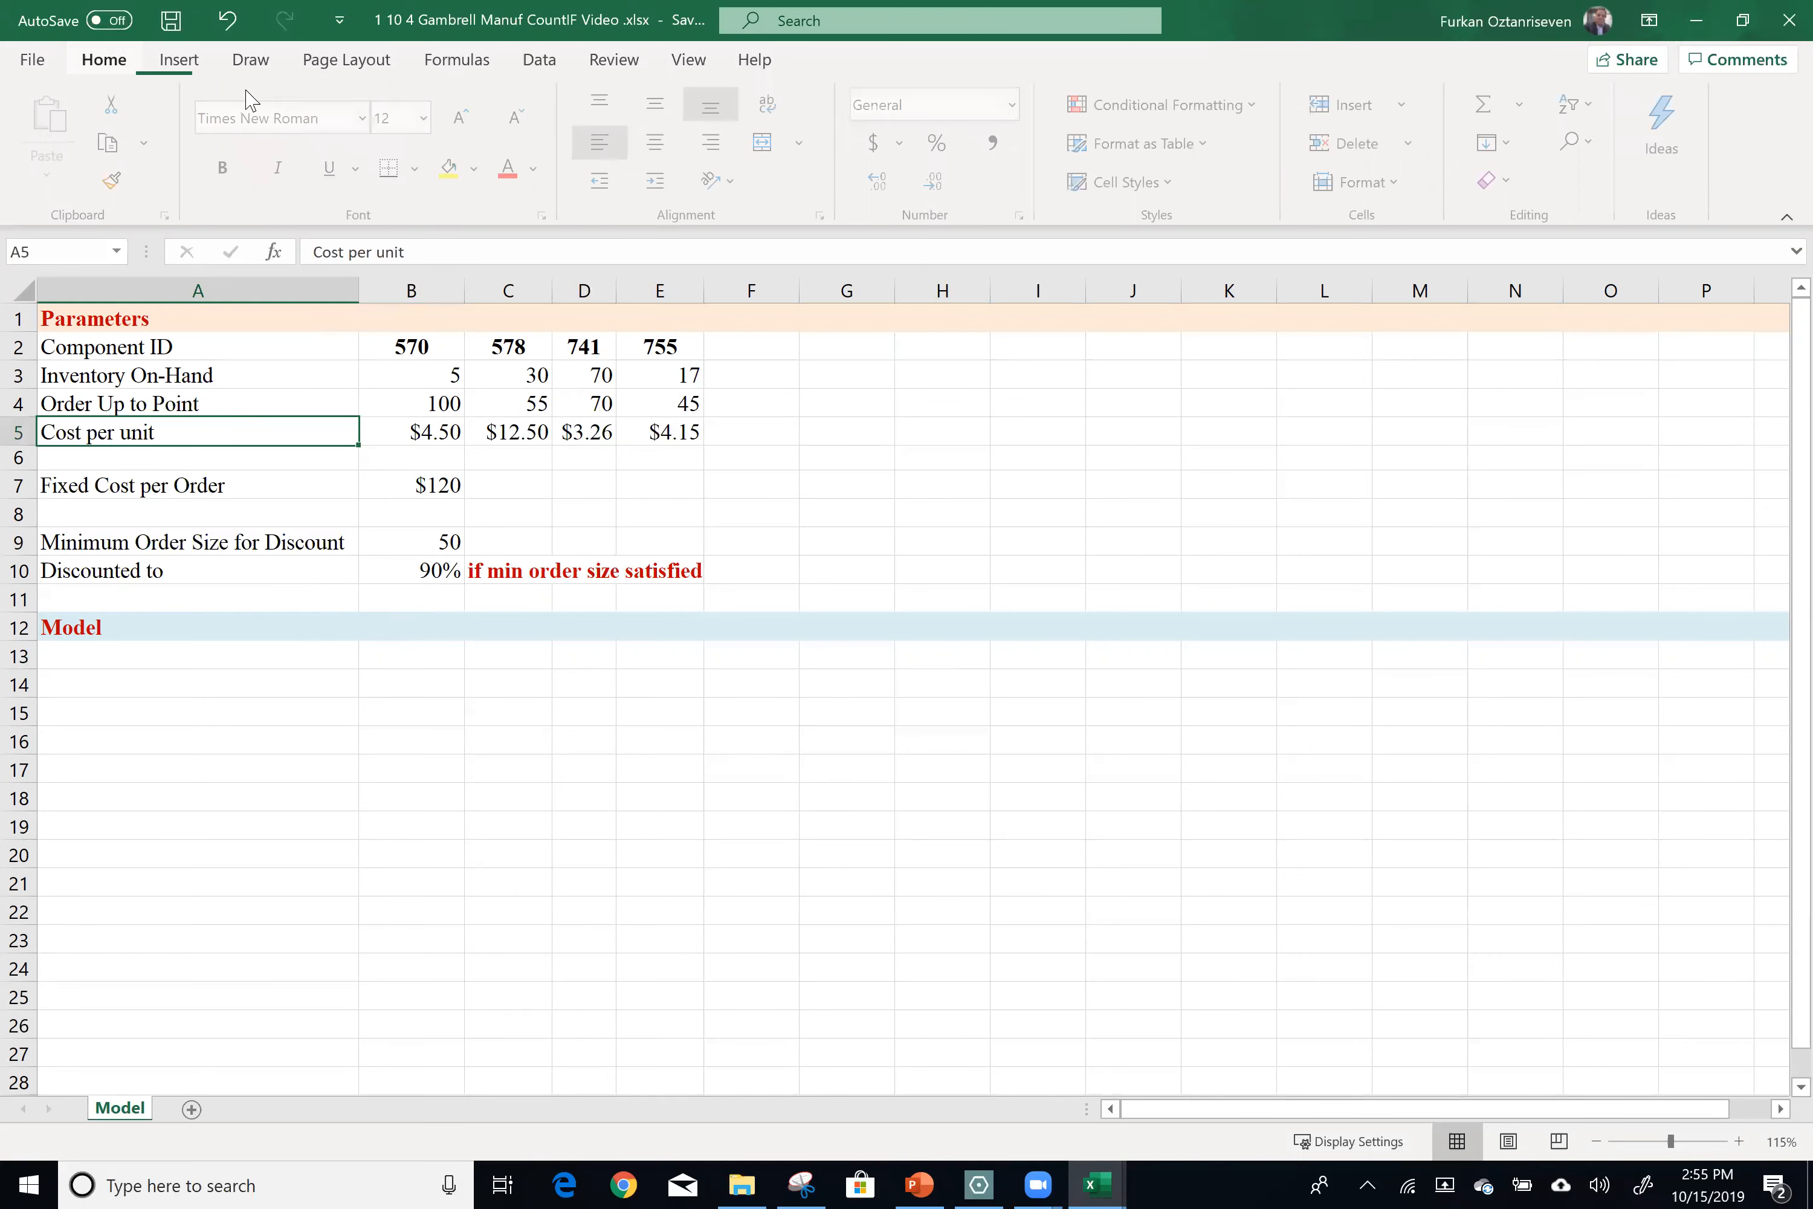
left_click(476, 169)
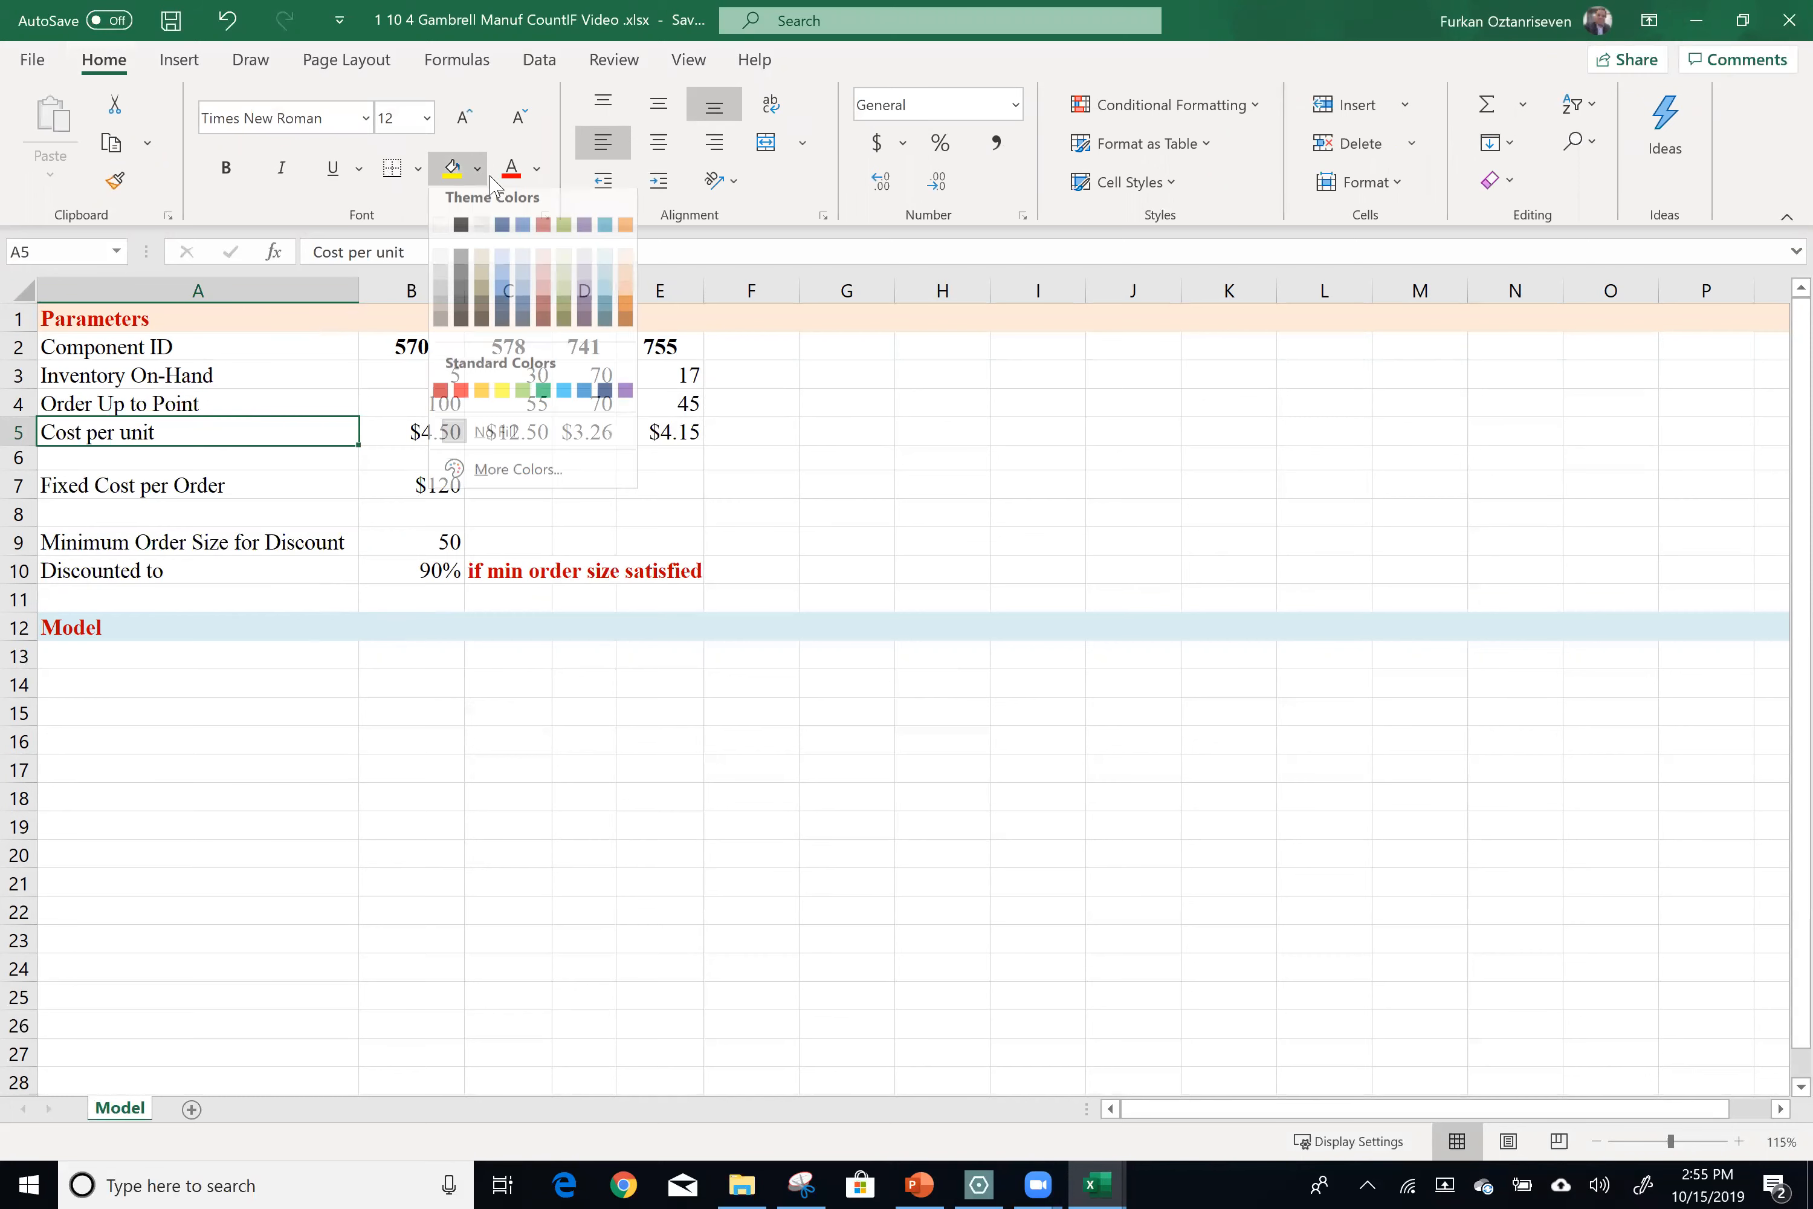
left_click(625, 268)
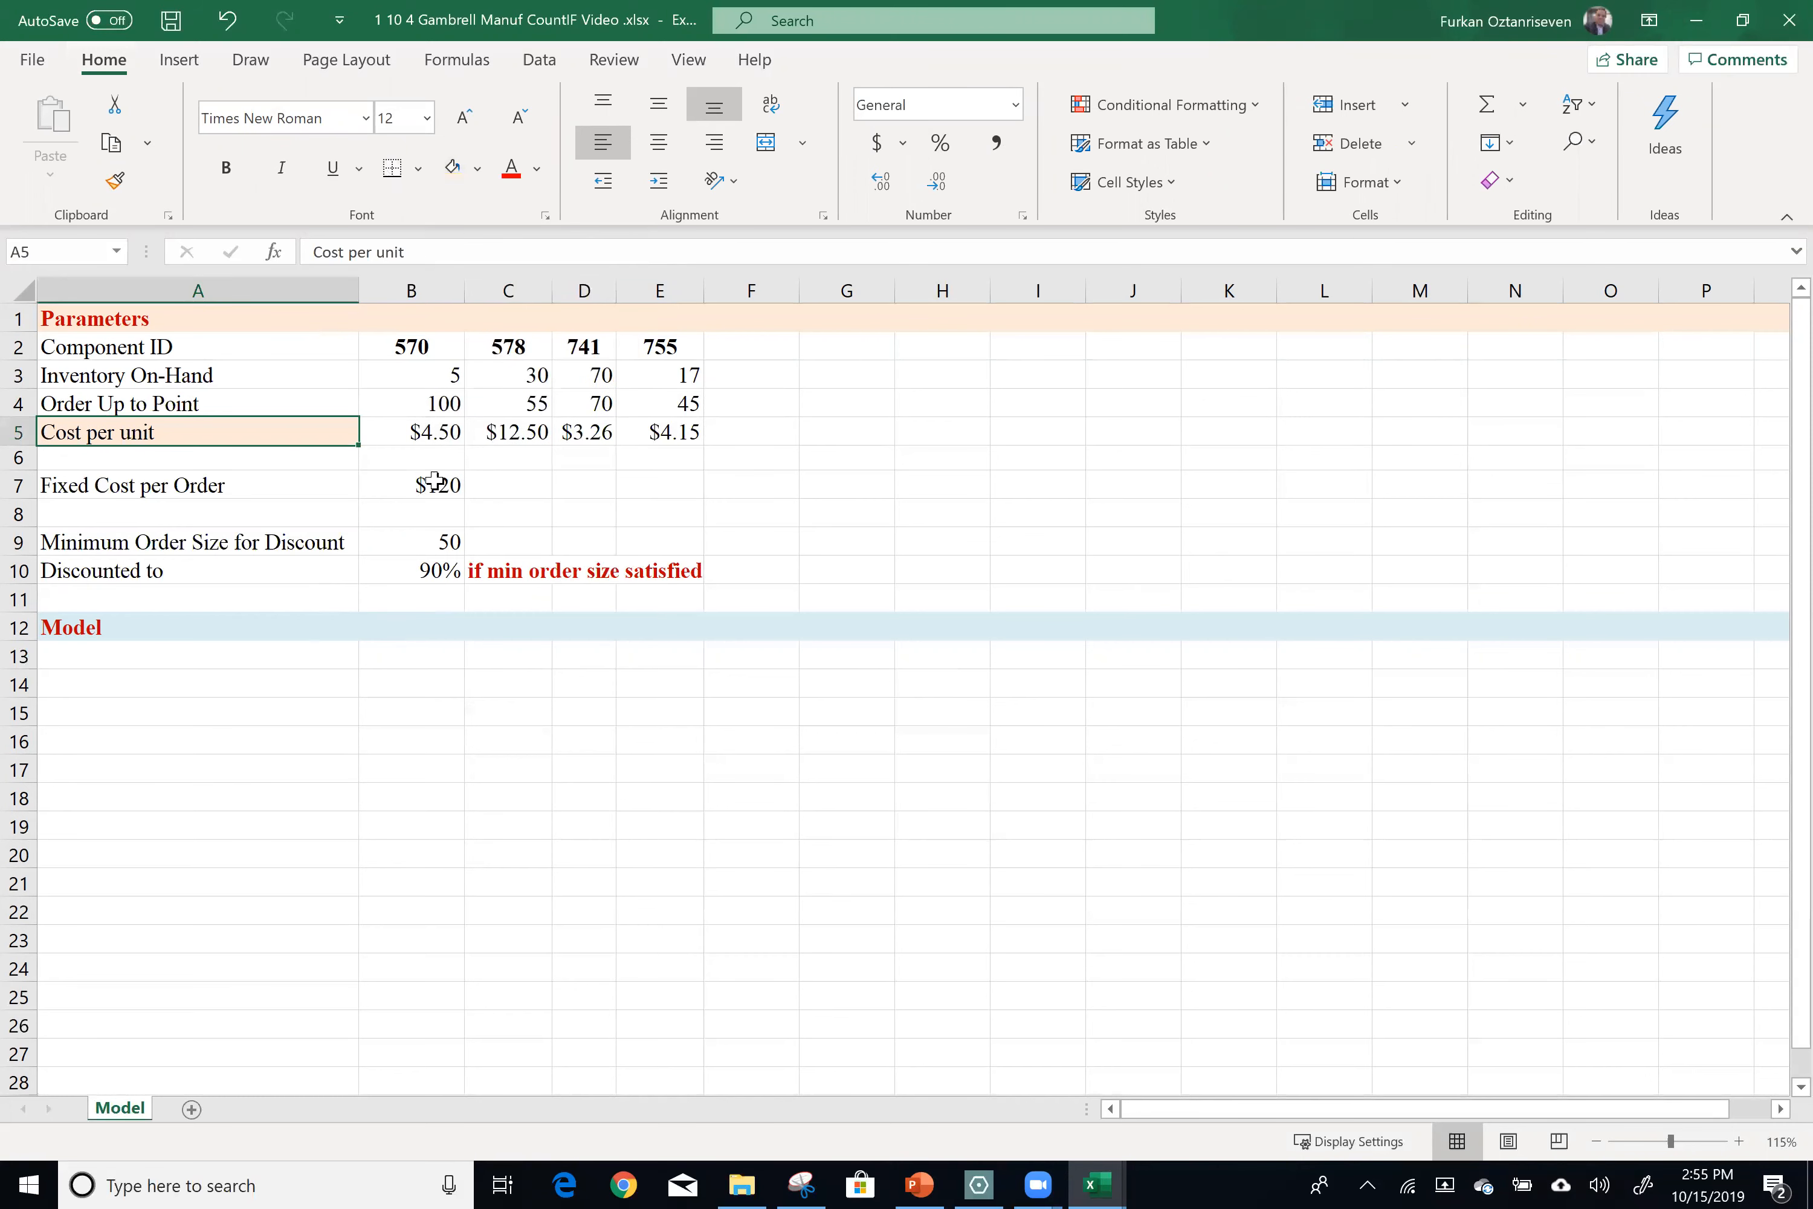
left_click(312, 485)
left_click(452, 167)
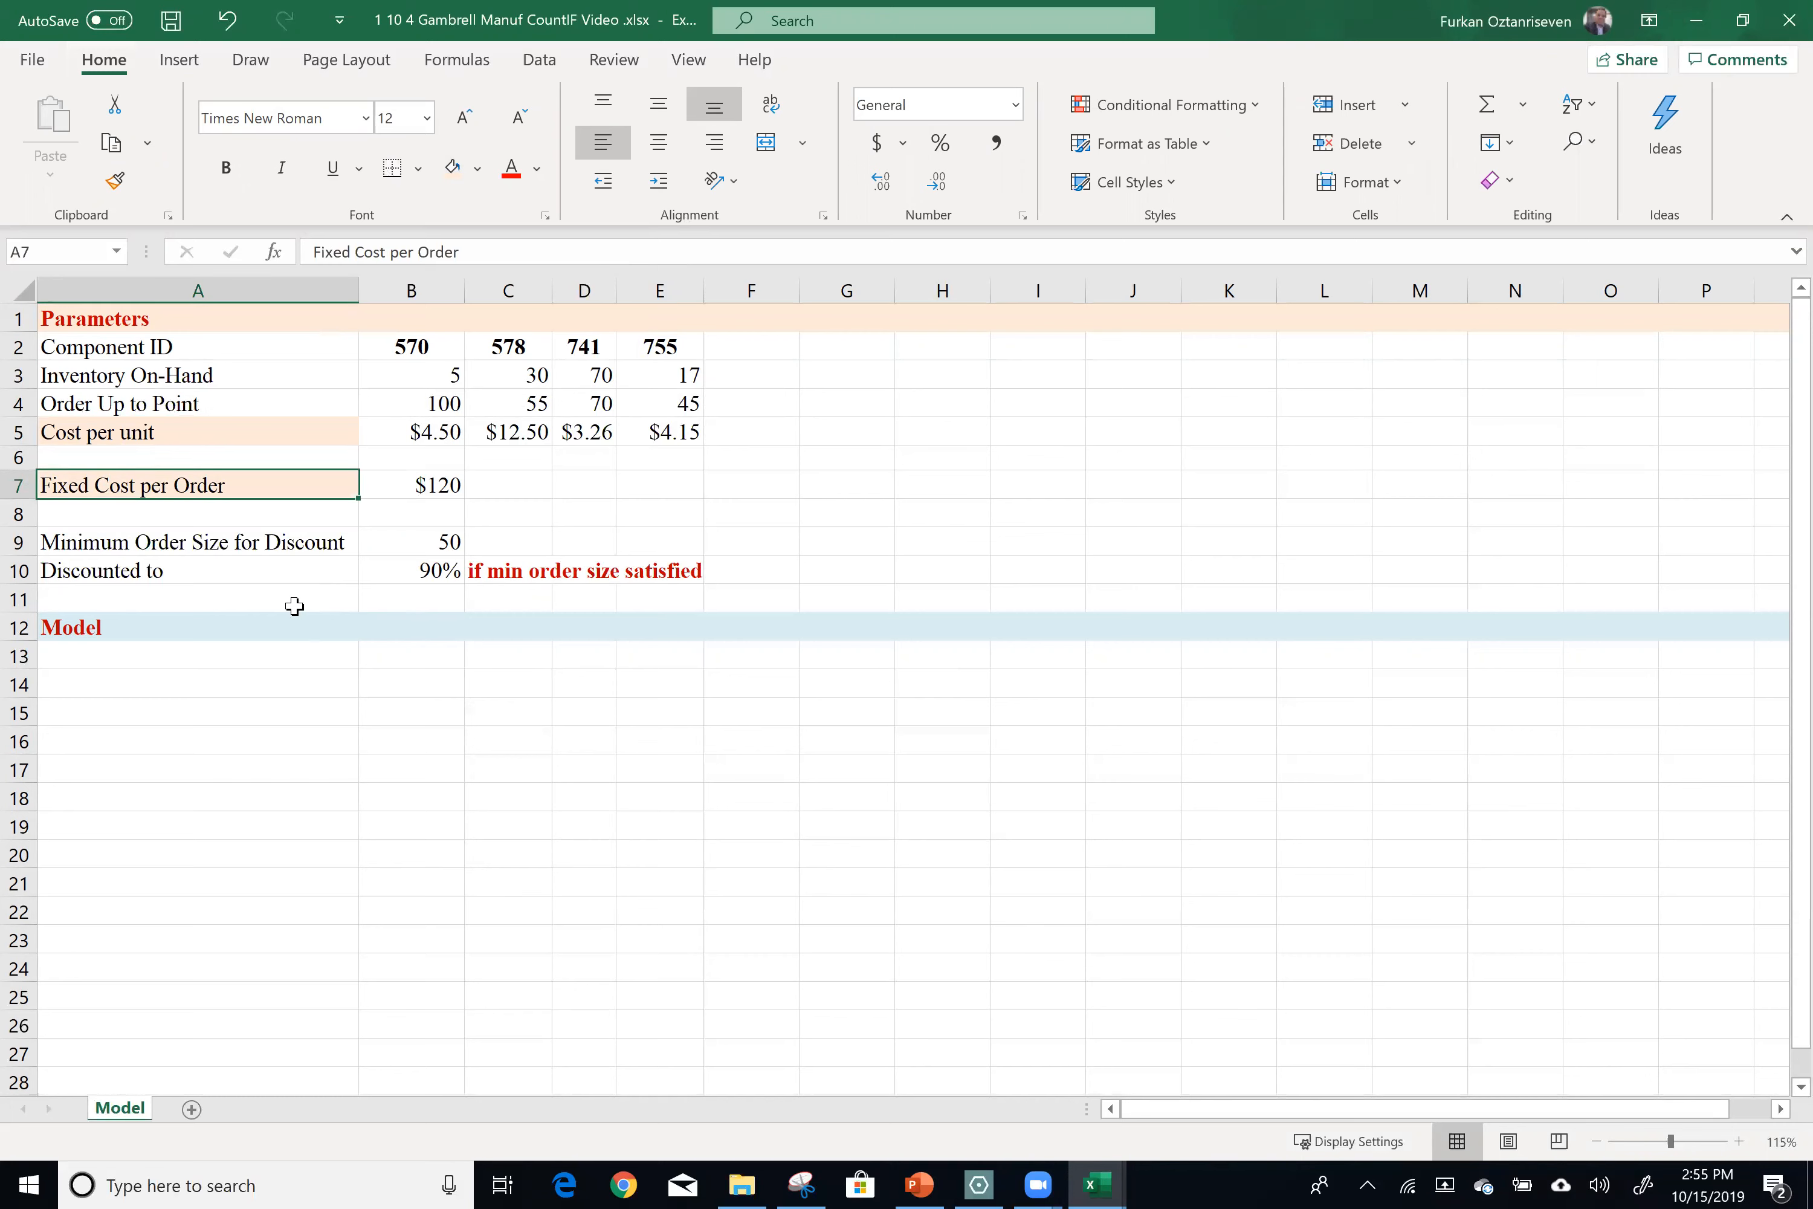
Enter the bold heading "1 Obj Min Cost" in A13, directly below the Model header.
left_click(287, 653)
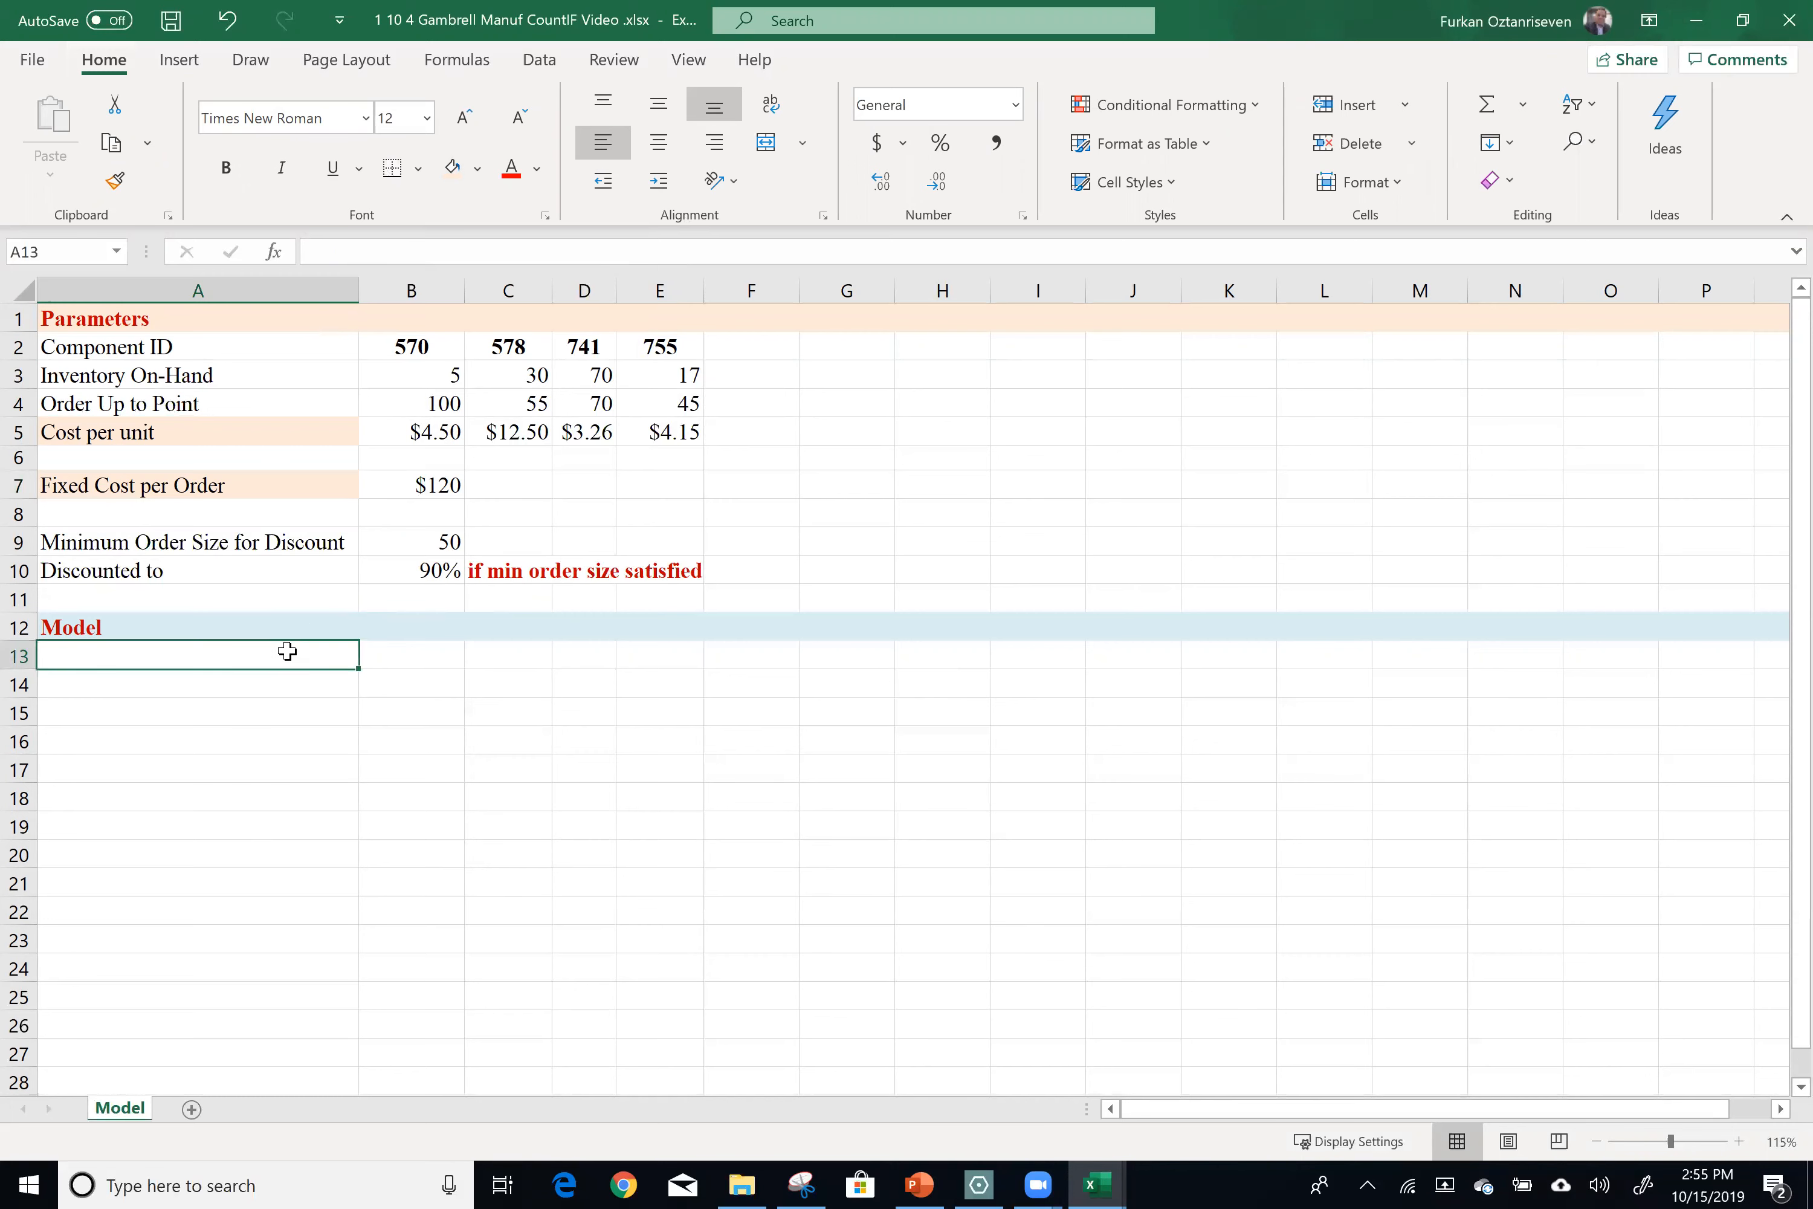
double_click(287, 653)
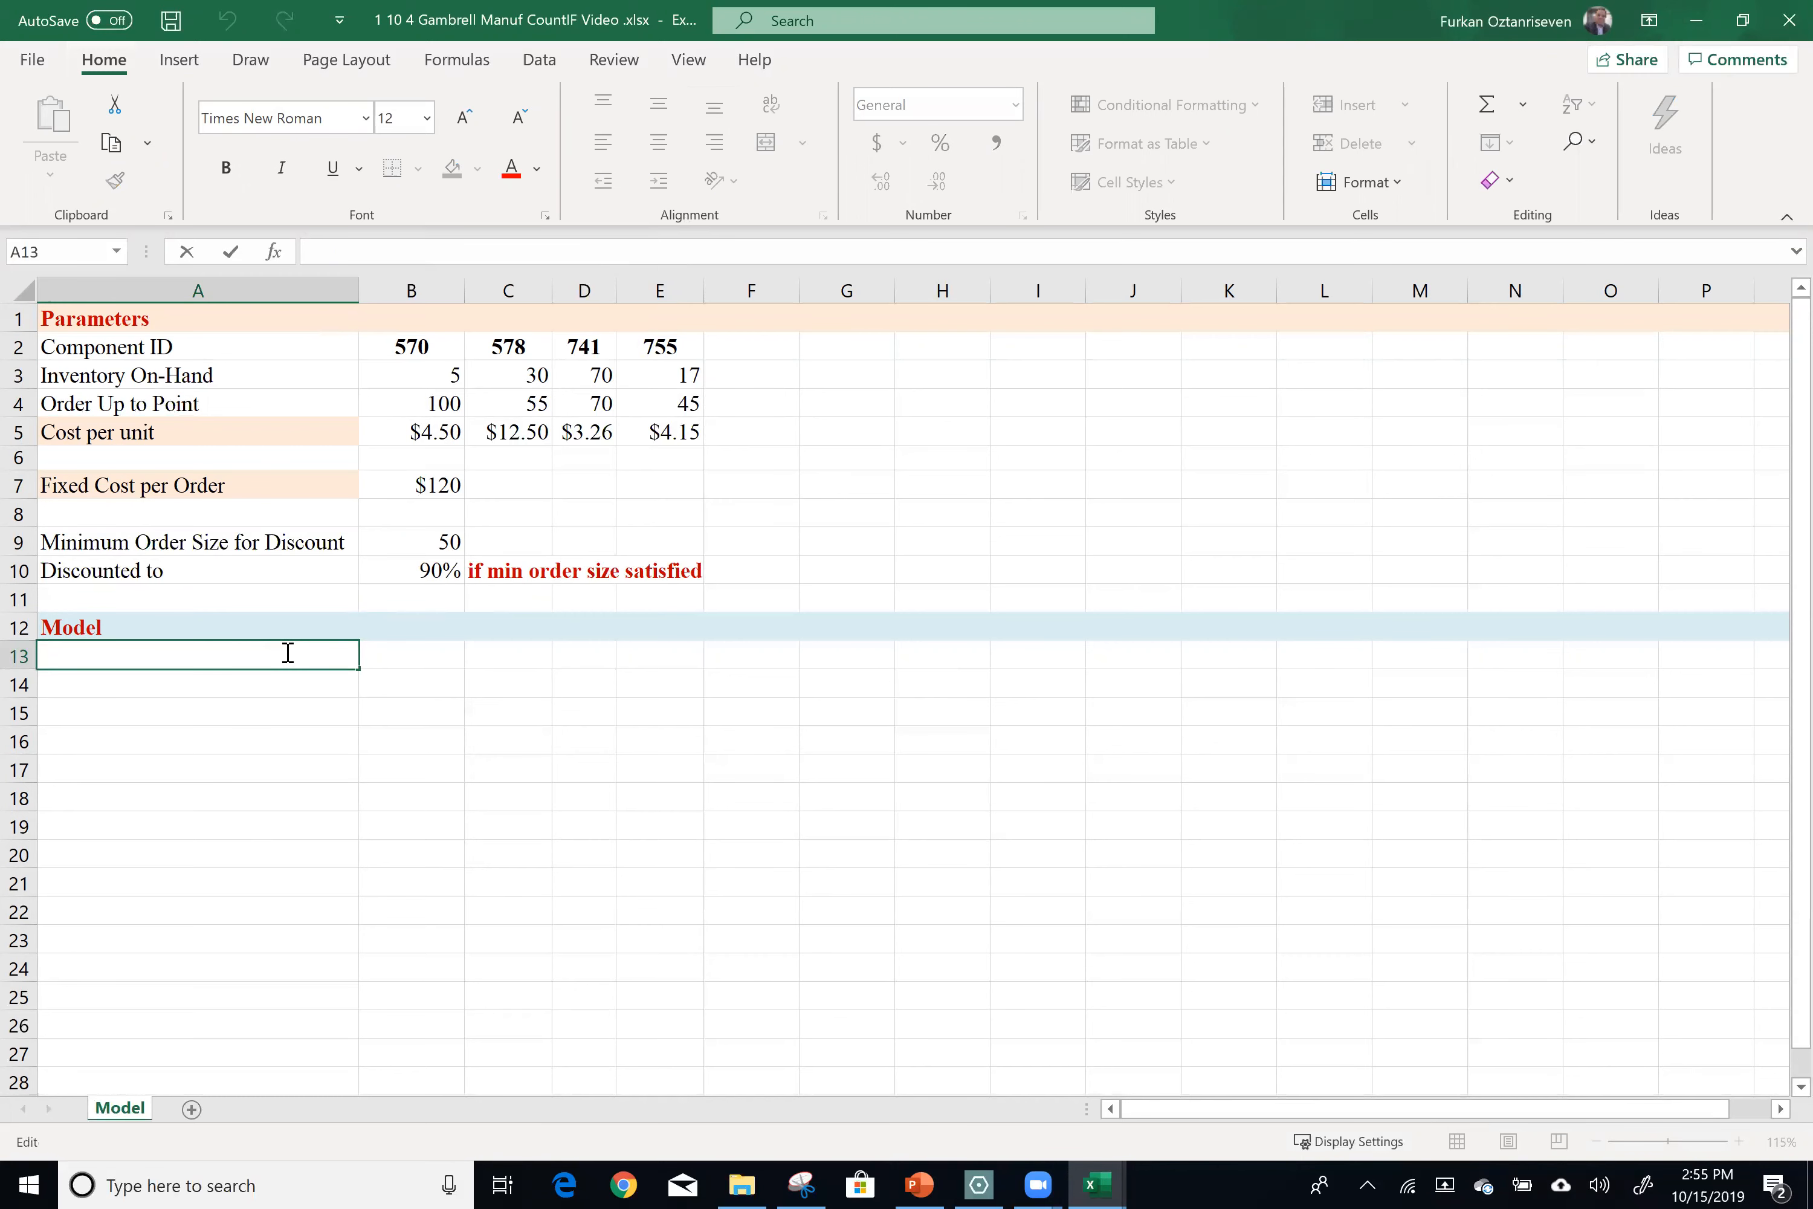
key("ctrl+b")
type("1")
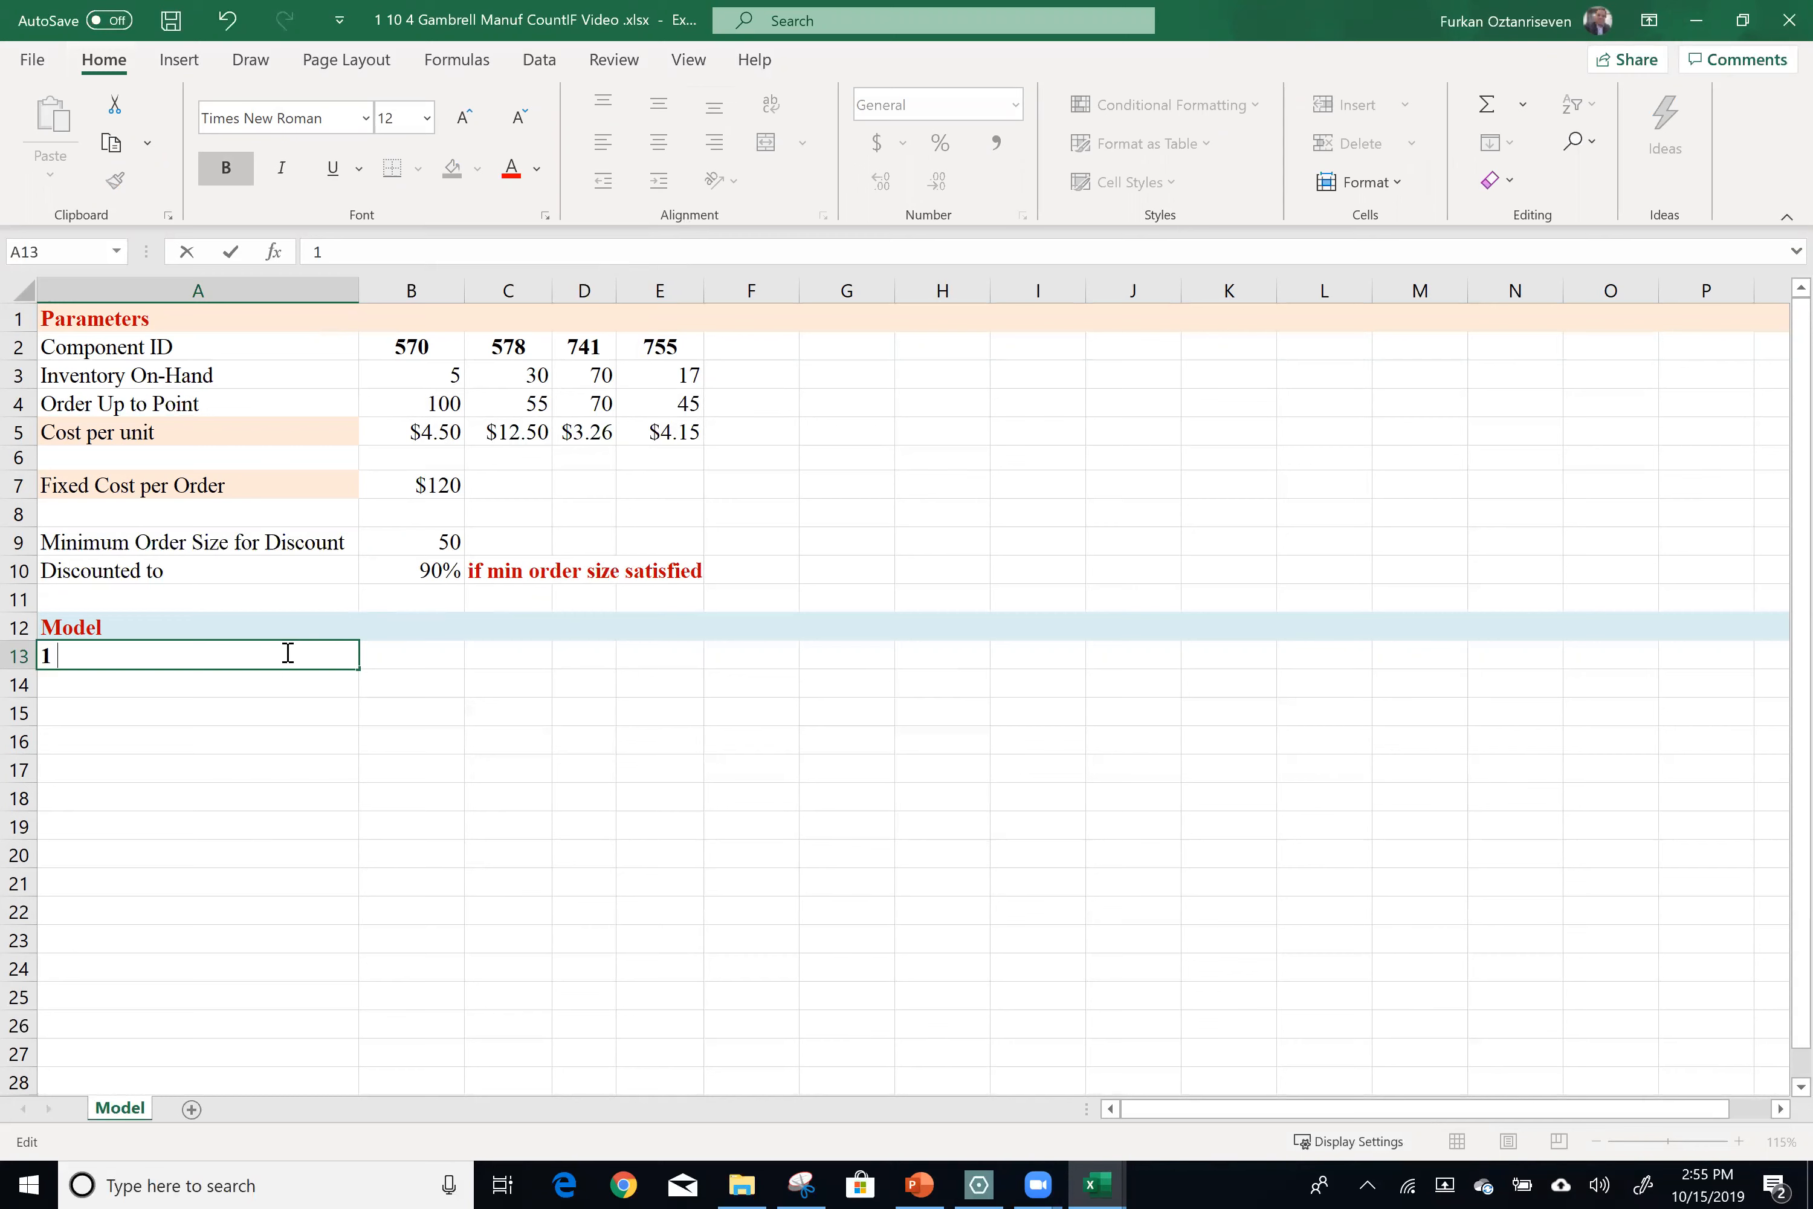
type(" Min Cost")
left_click(62, 659)
type("Obj")
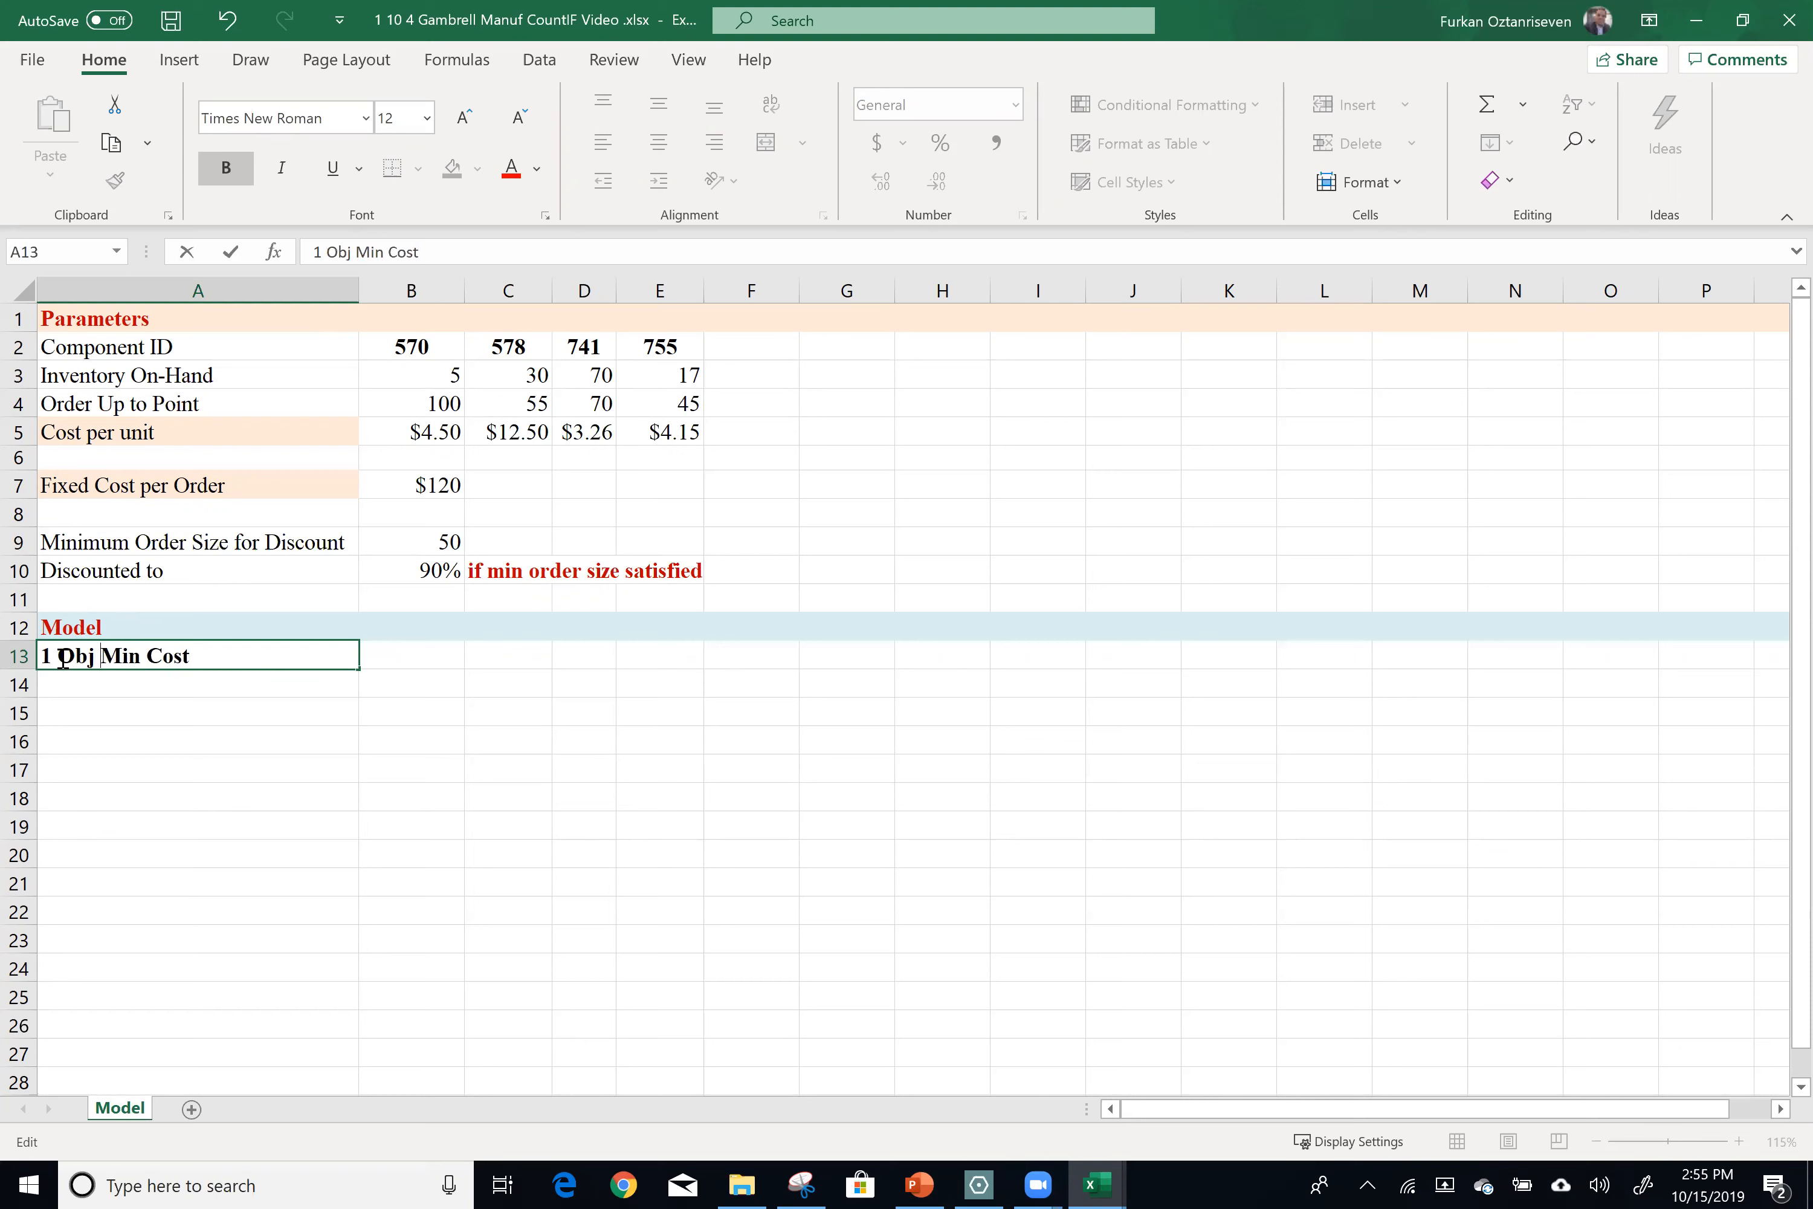
key("Tab")
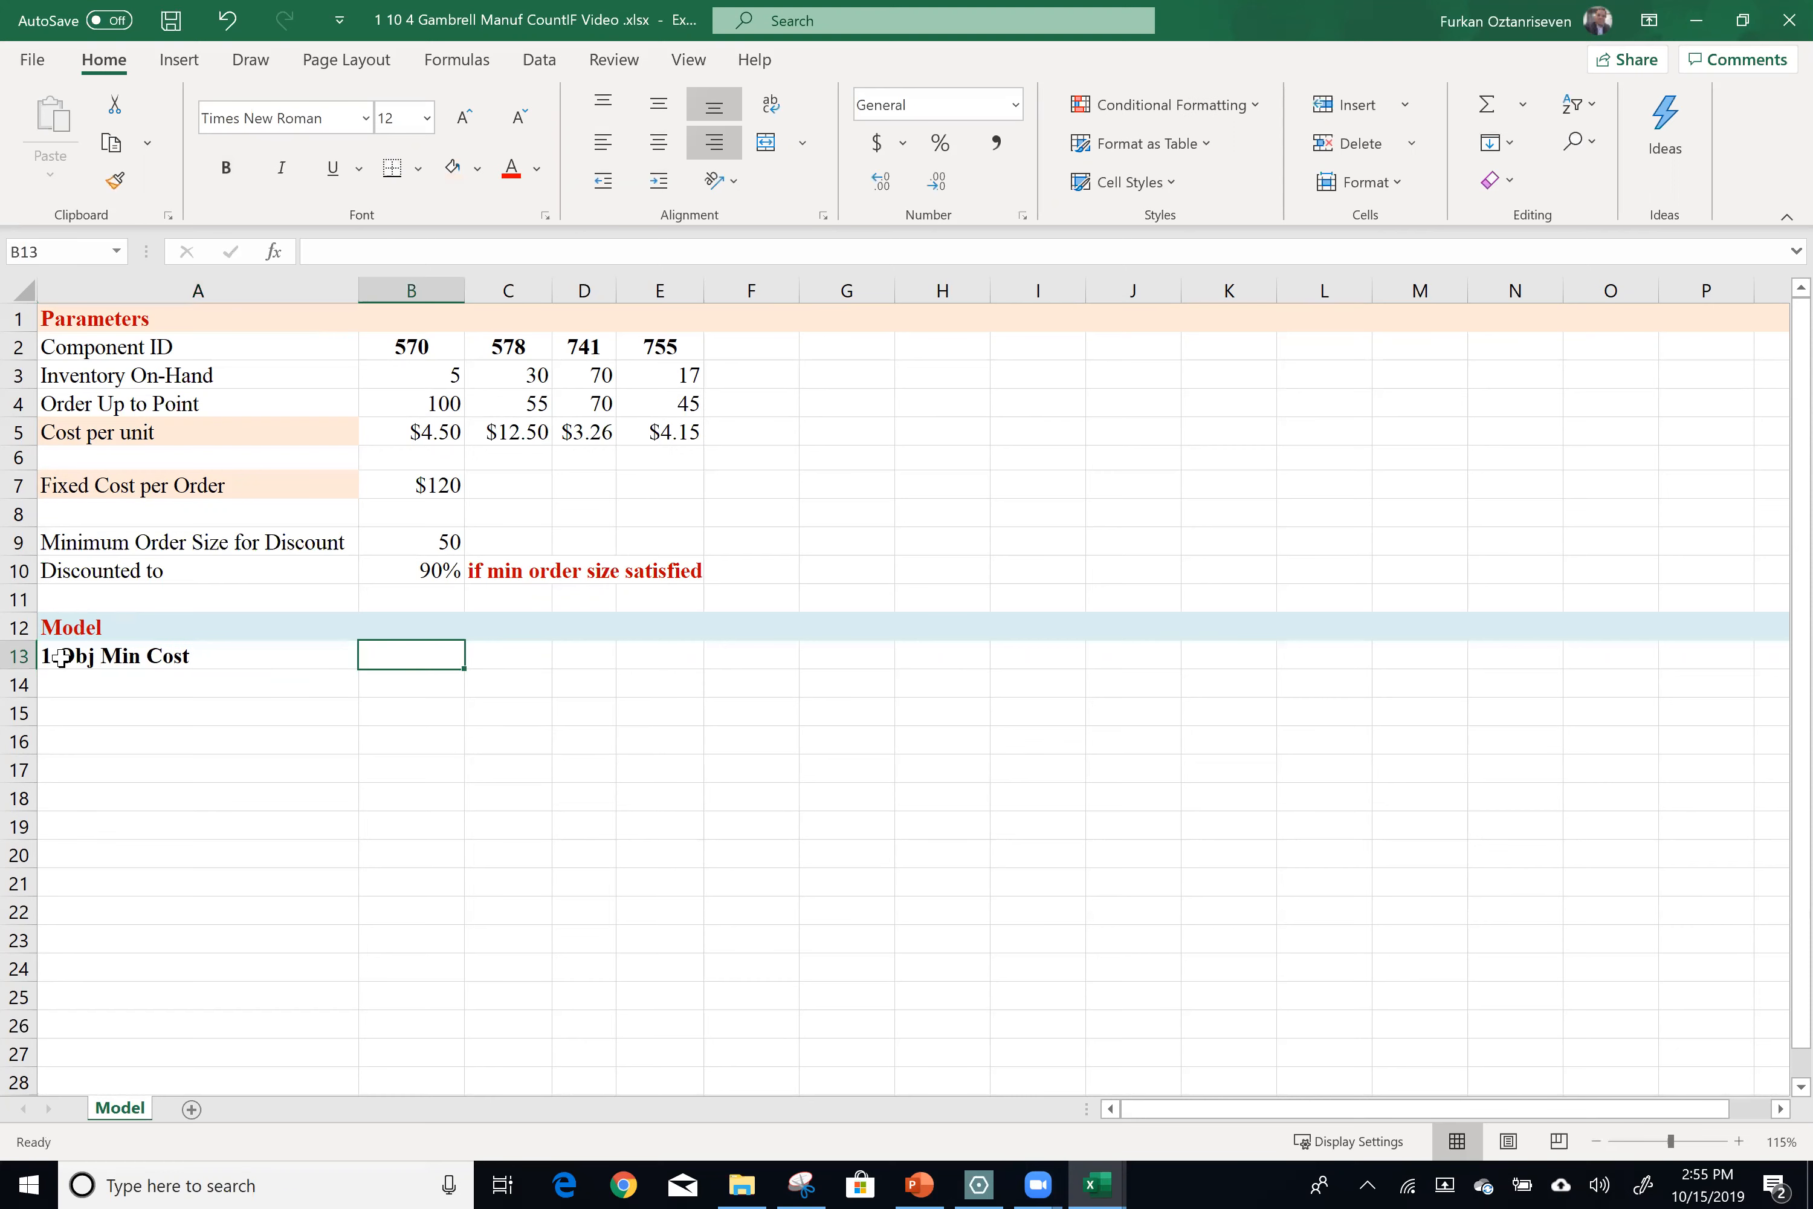
Fill cell A14 below the objective heading with the standard light green colour.
left_click(79, 688)
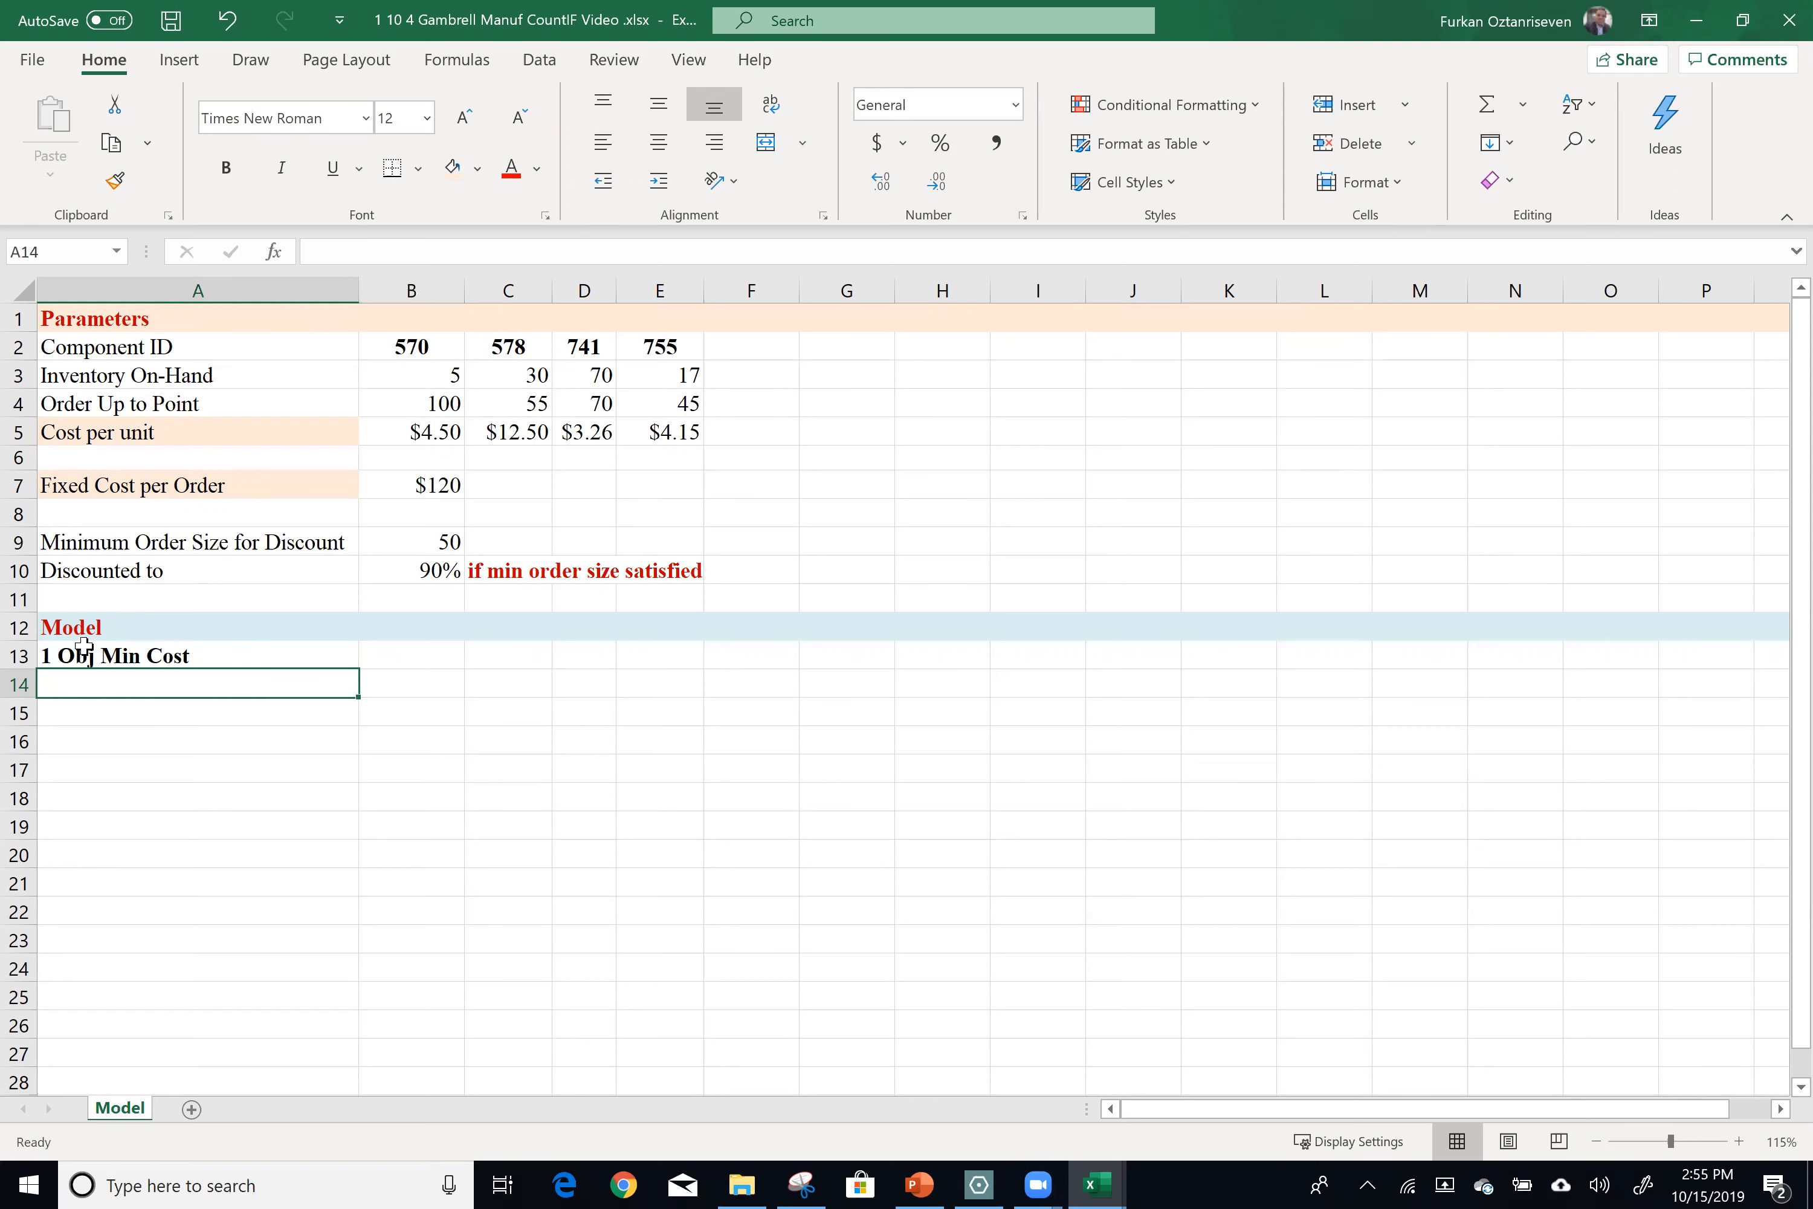
left_click(477, 173)
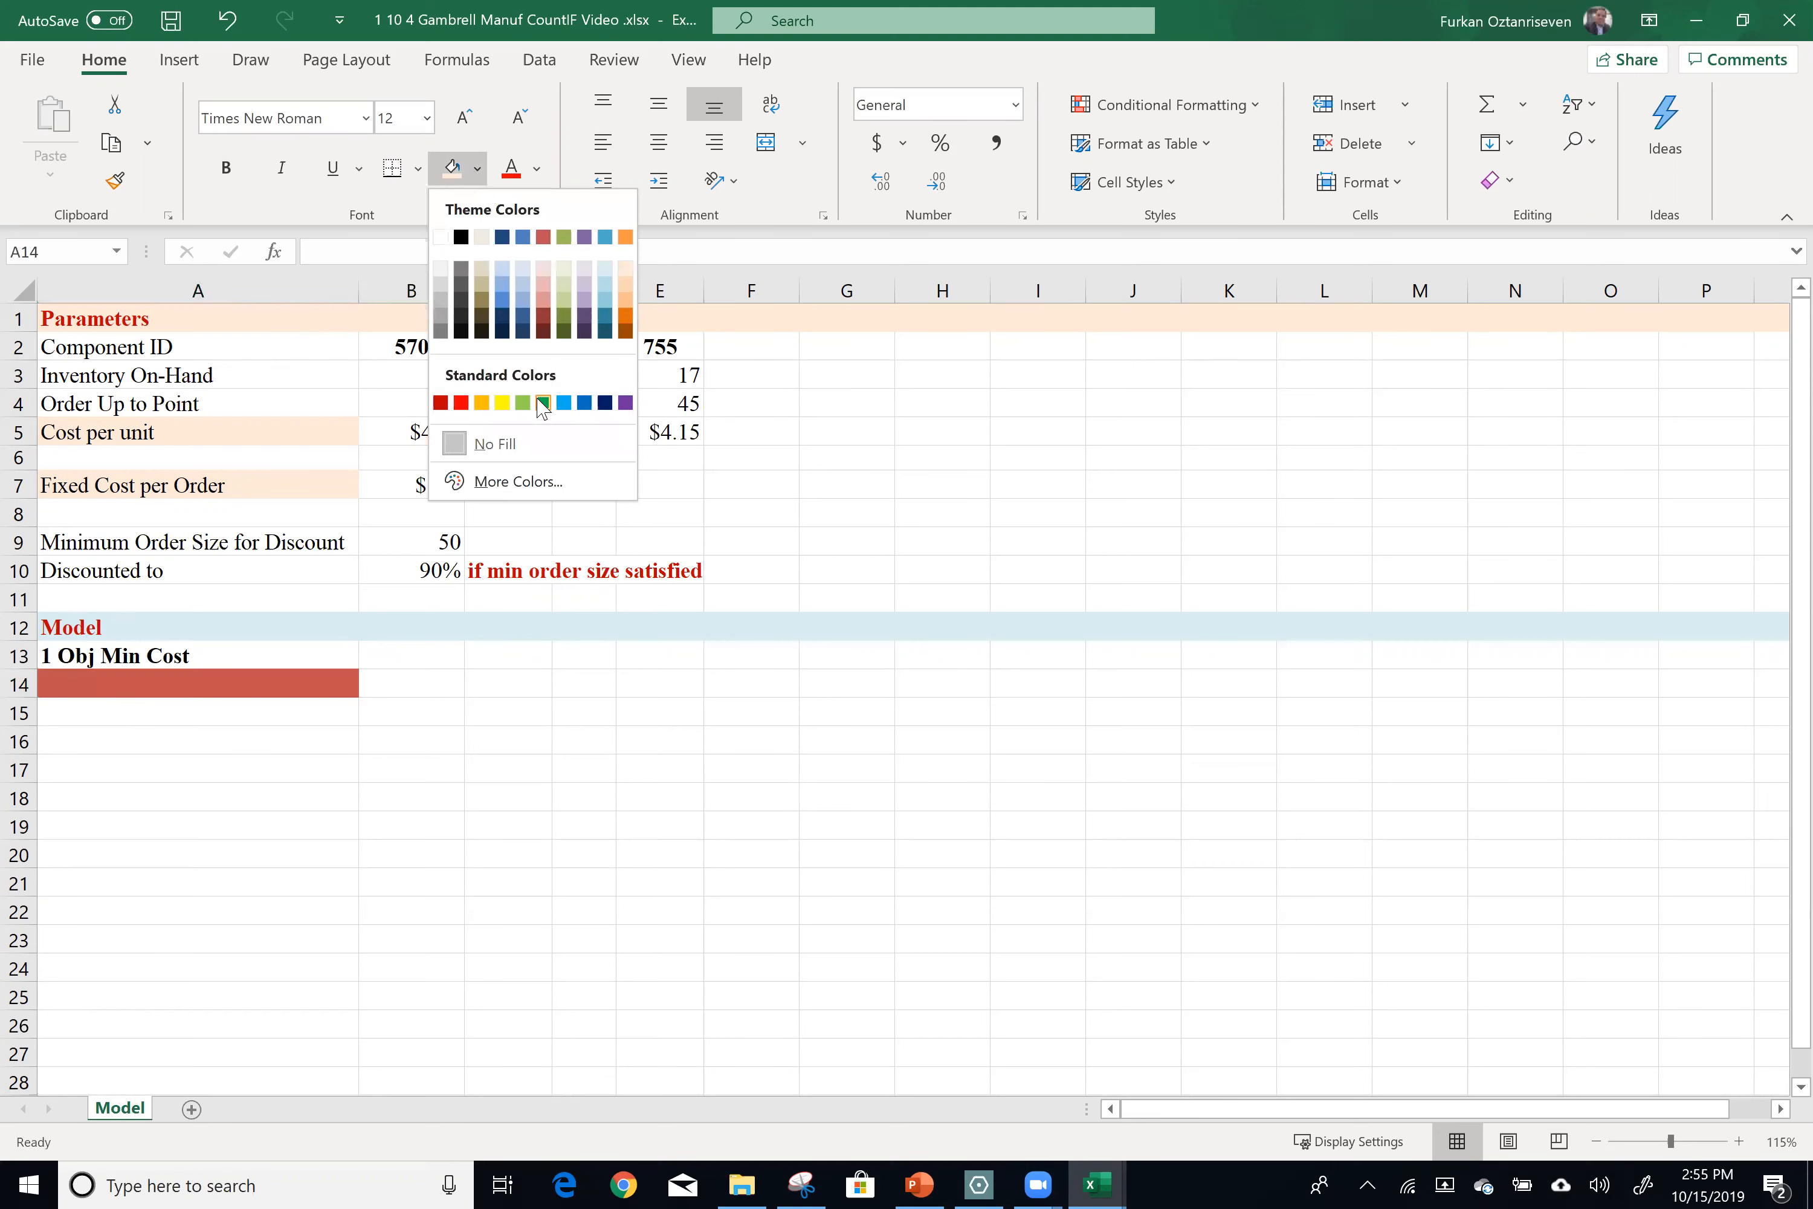
left_click(523, 402)
Enter the bold heading "2 DVs" in A16 and a dash in B16.
left_click(122, 743)
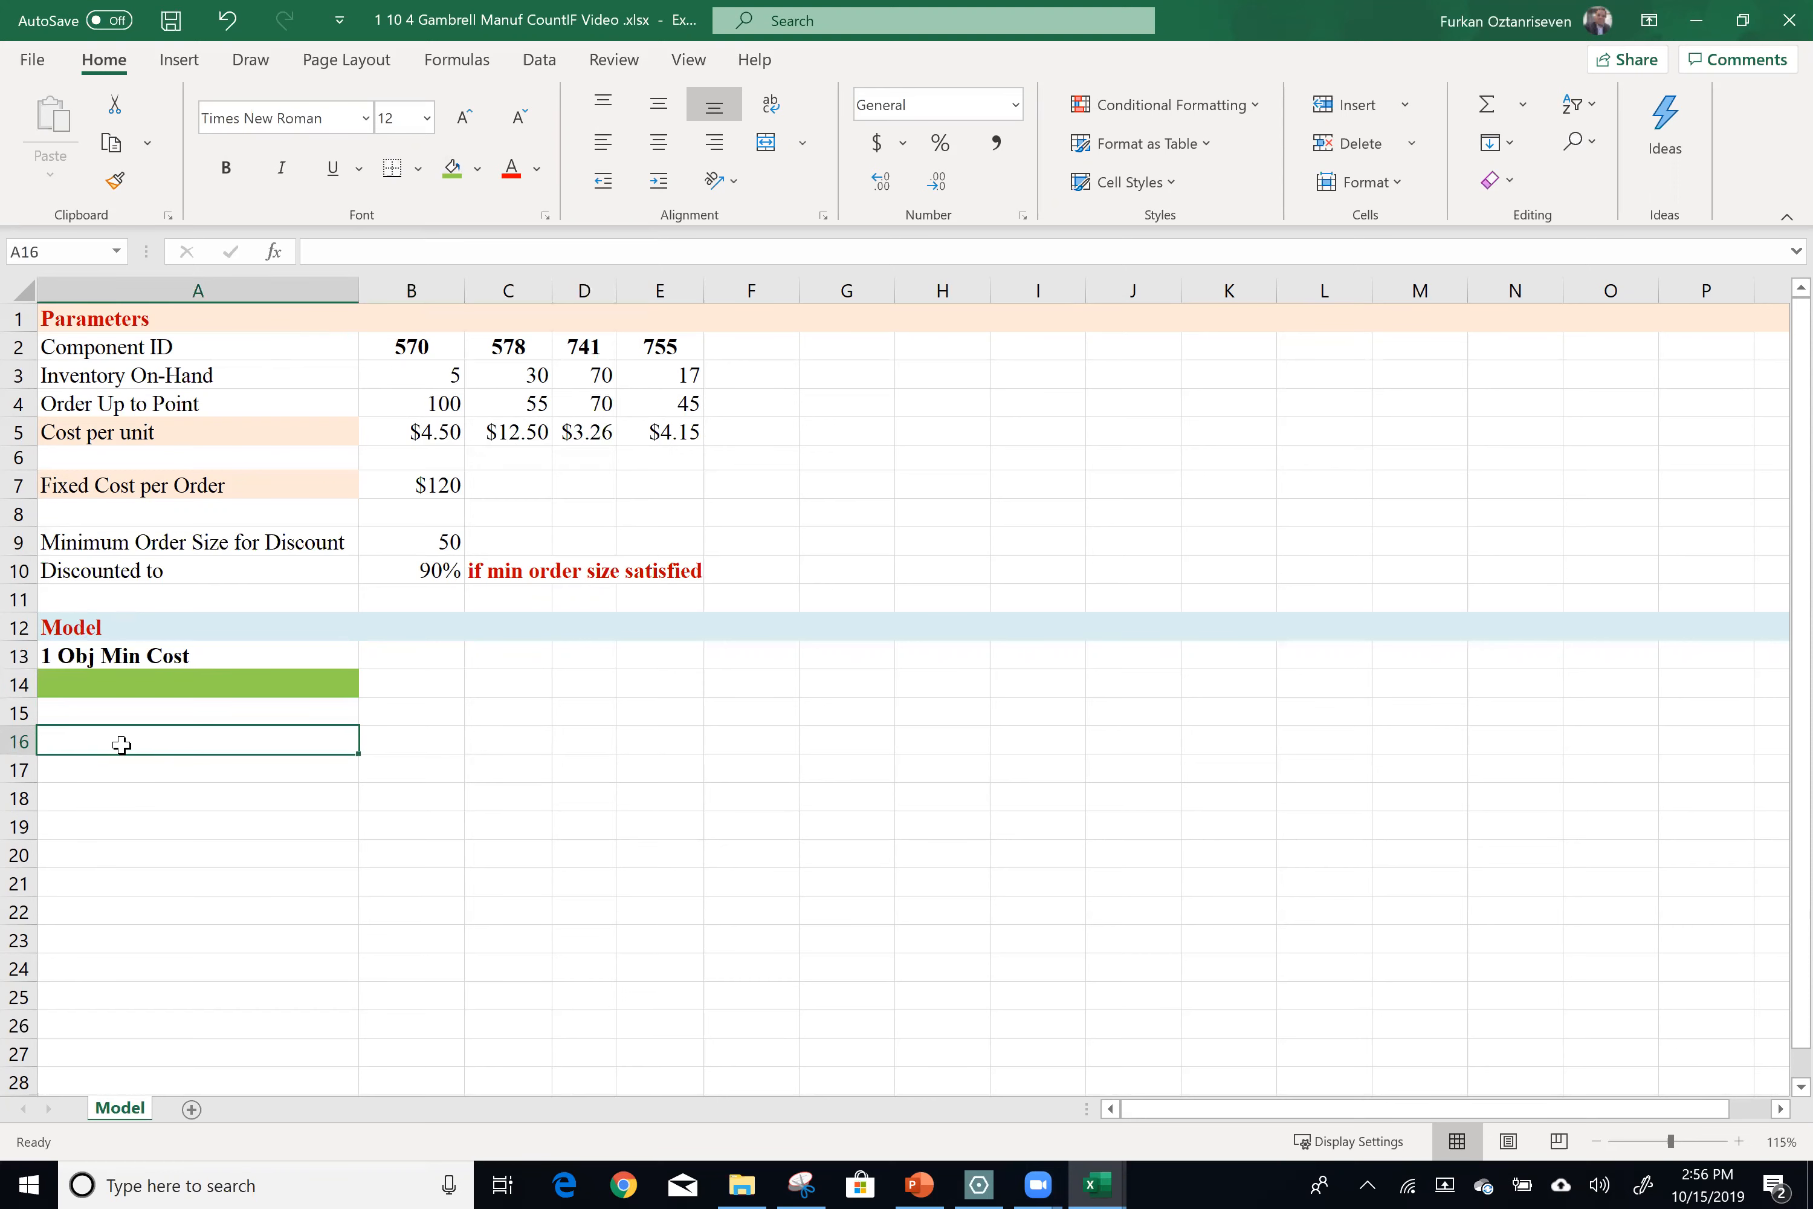
key("ctrl+b")
type("2 DVs")
key("Tab")
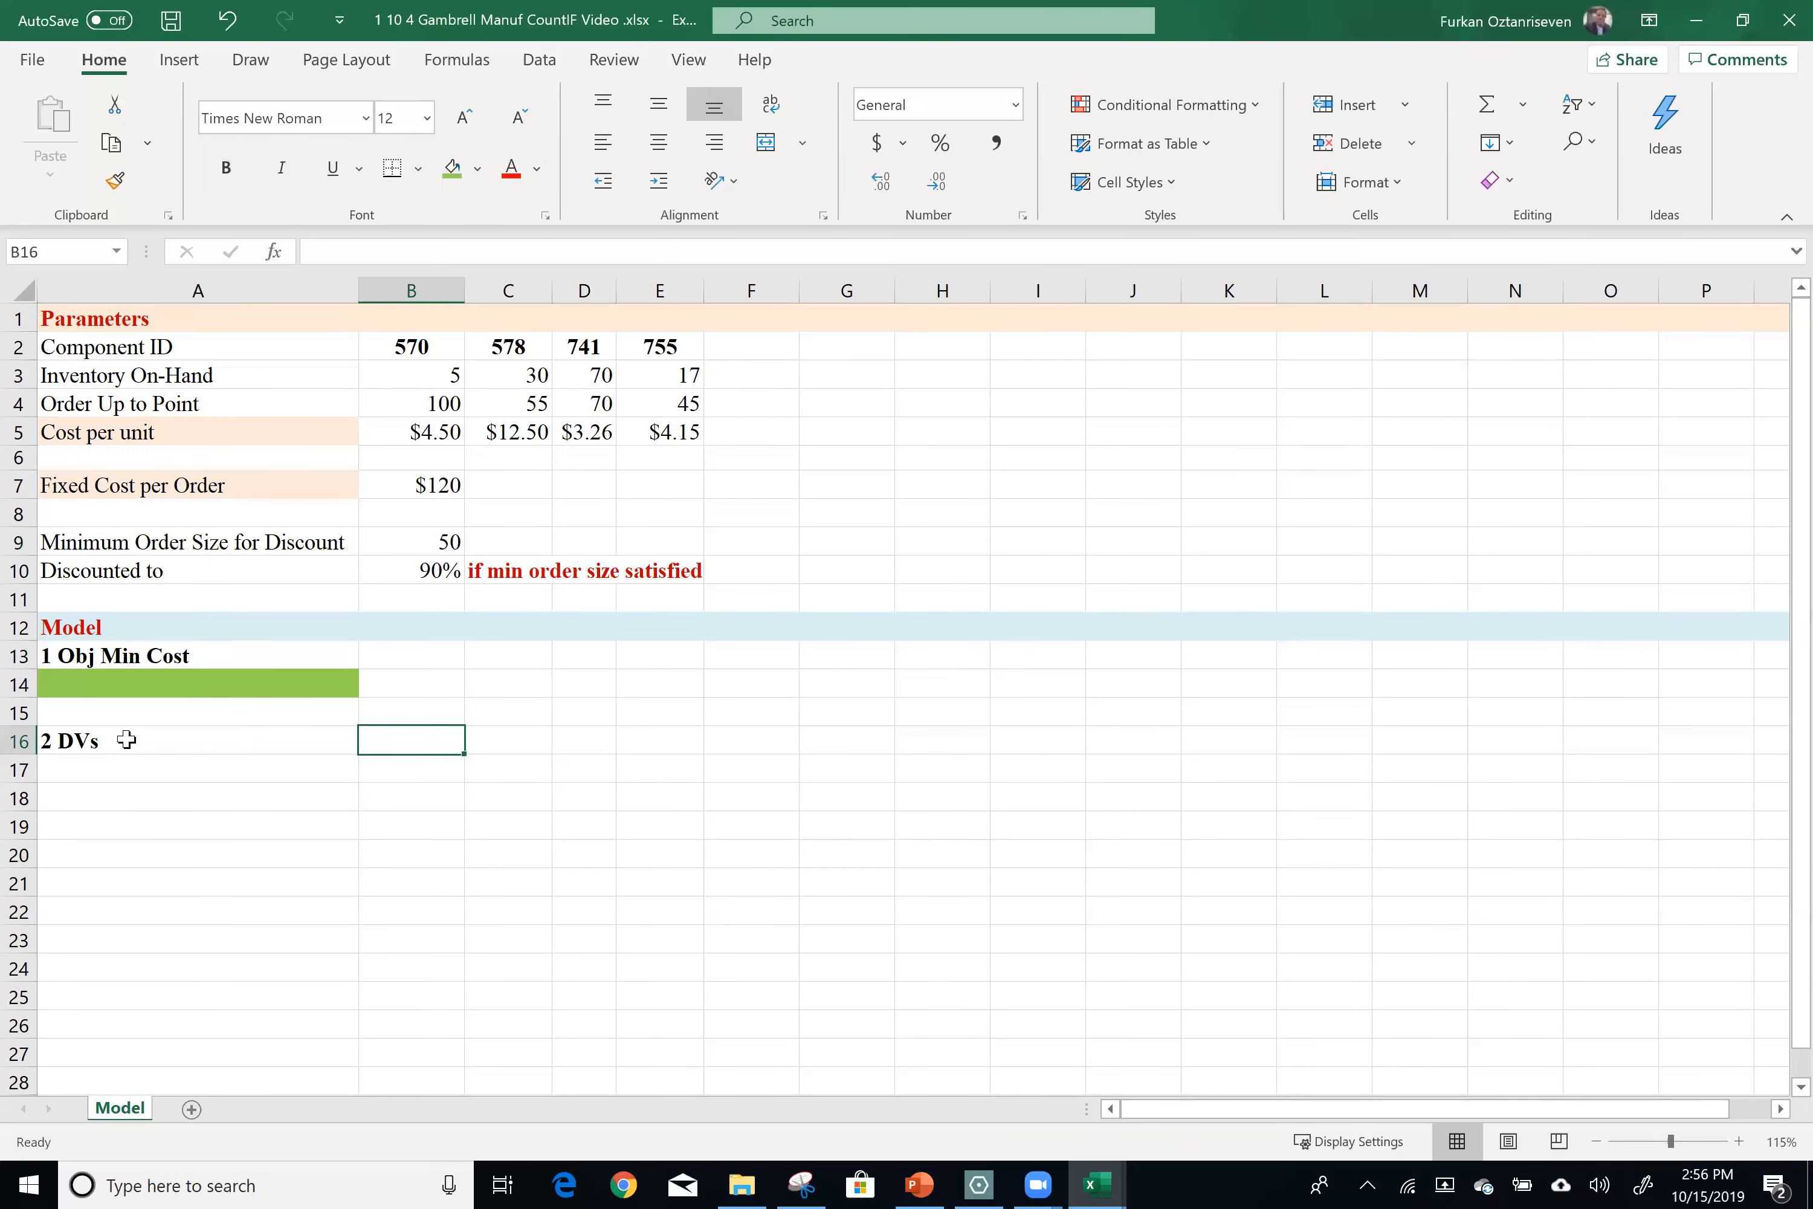
type("-")
key("Tab")
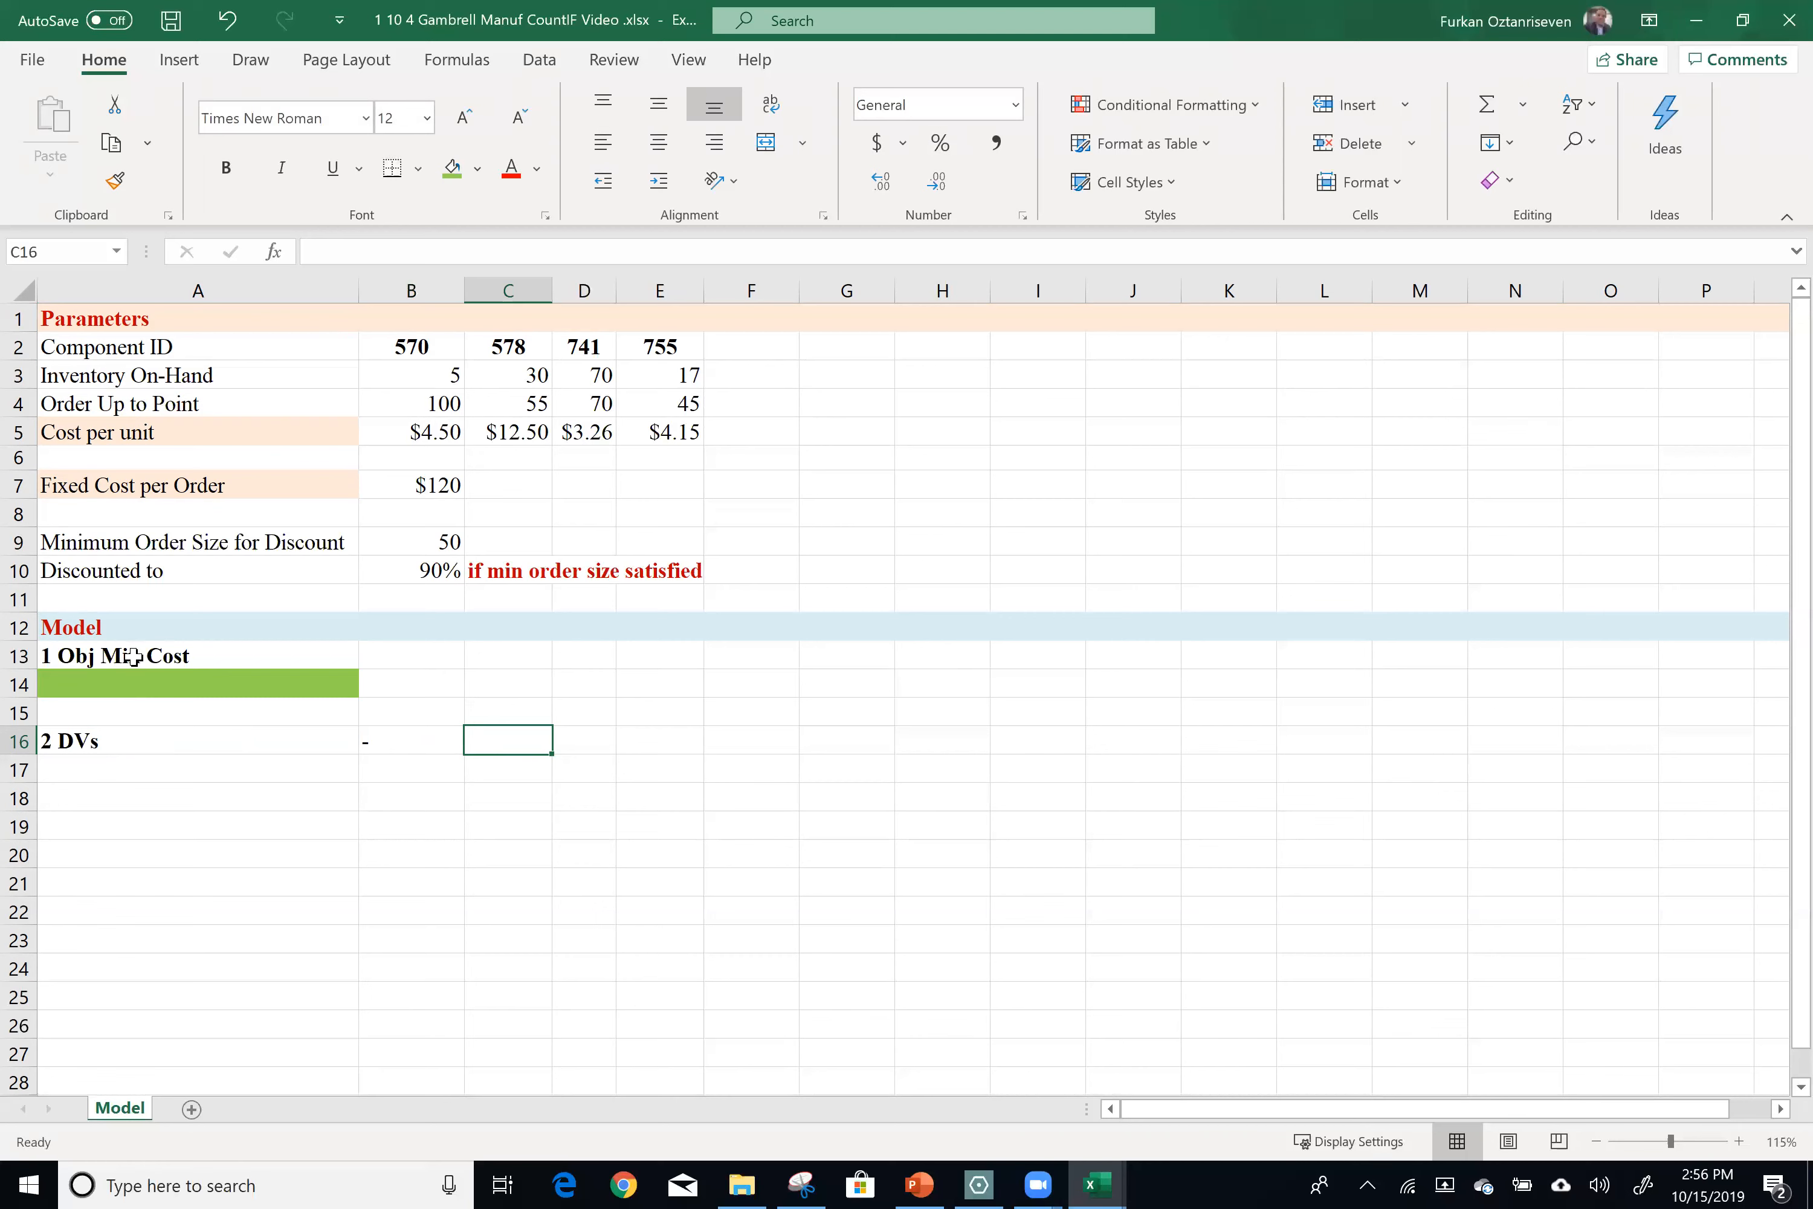
Extend the objective heading in A13 to read "1 Obj Min Cost= VC * Q + FC per Order * Orders".
left_click(202, 652)
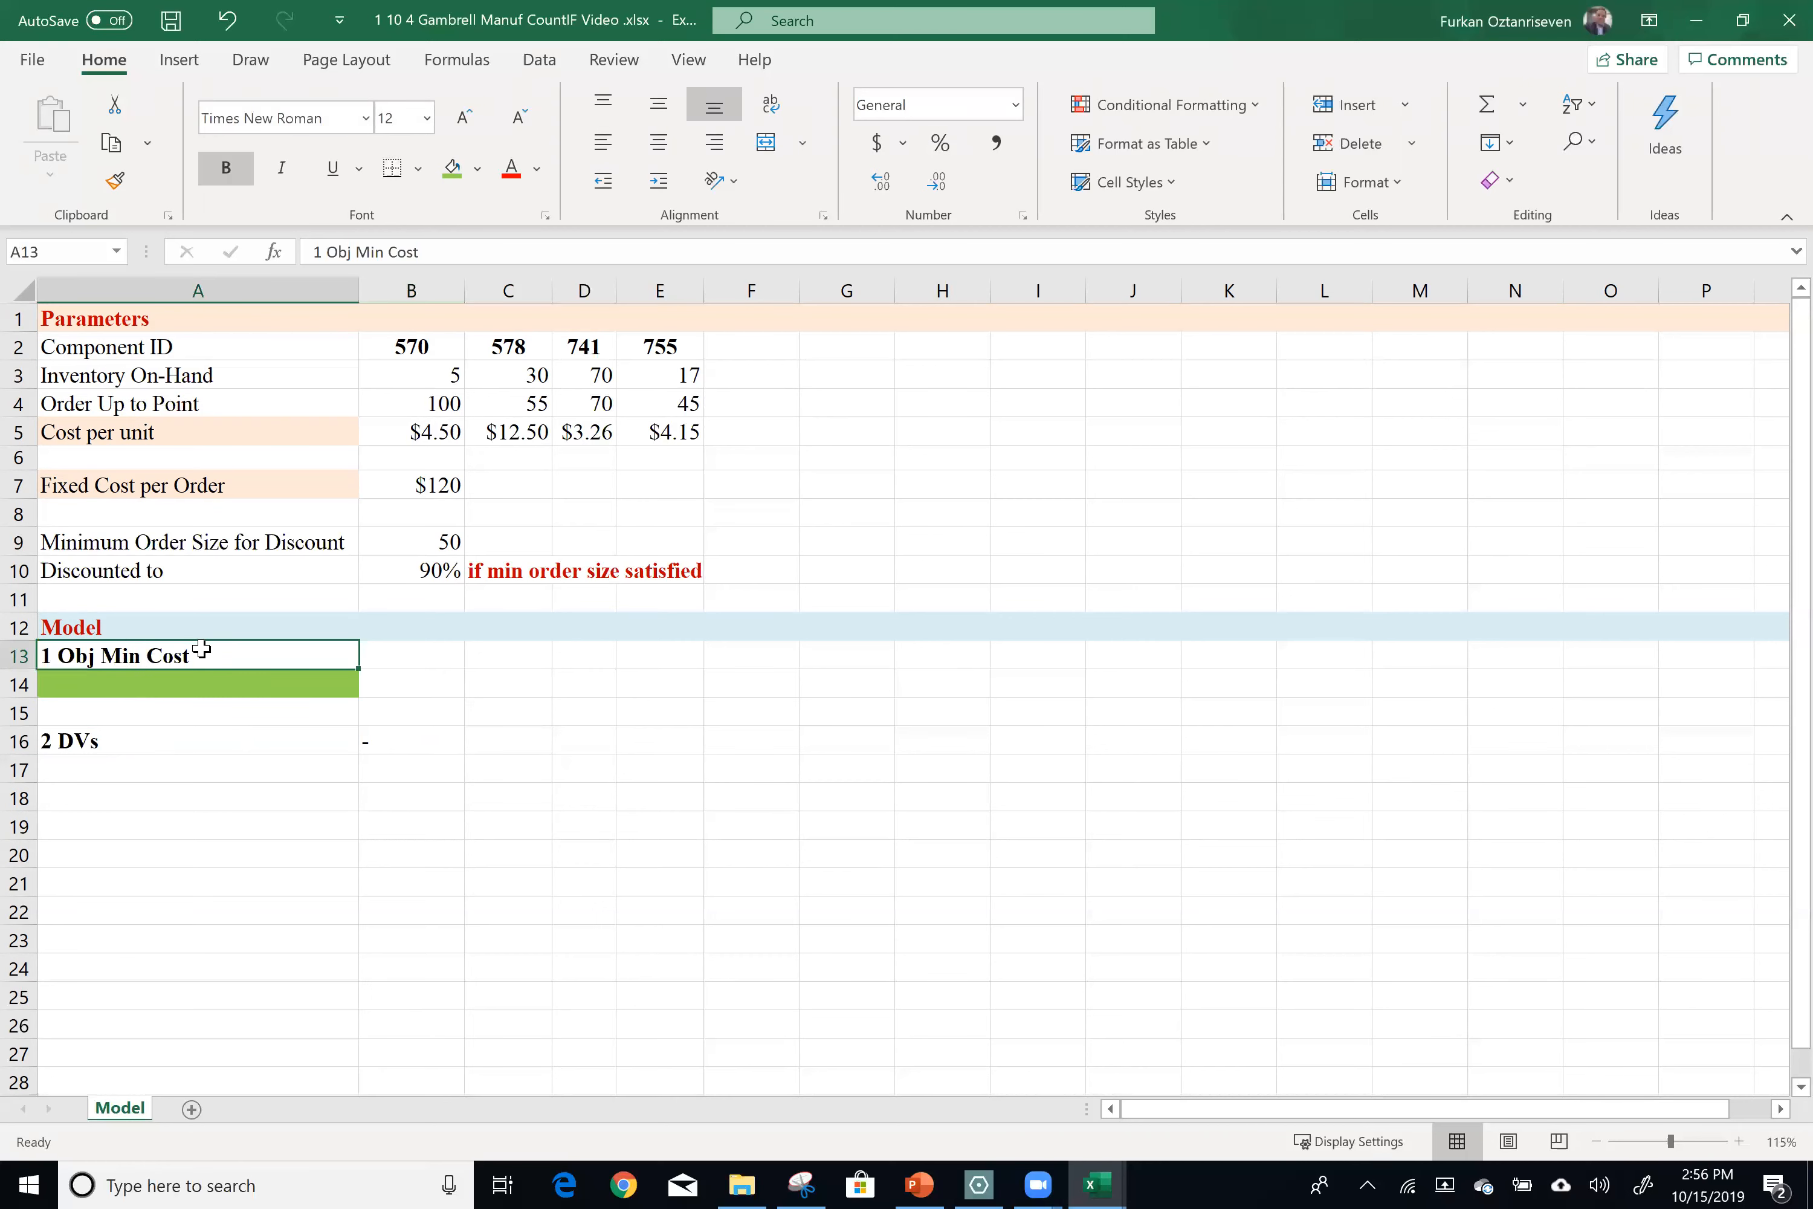
double_click(203, 652)
type("=")
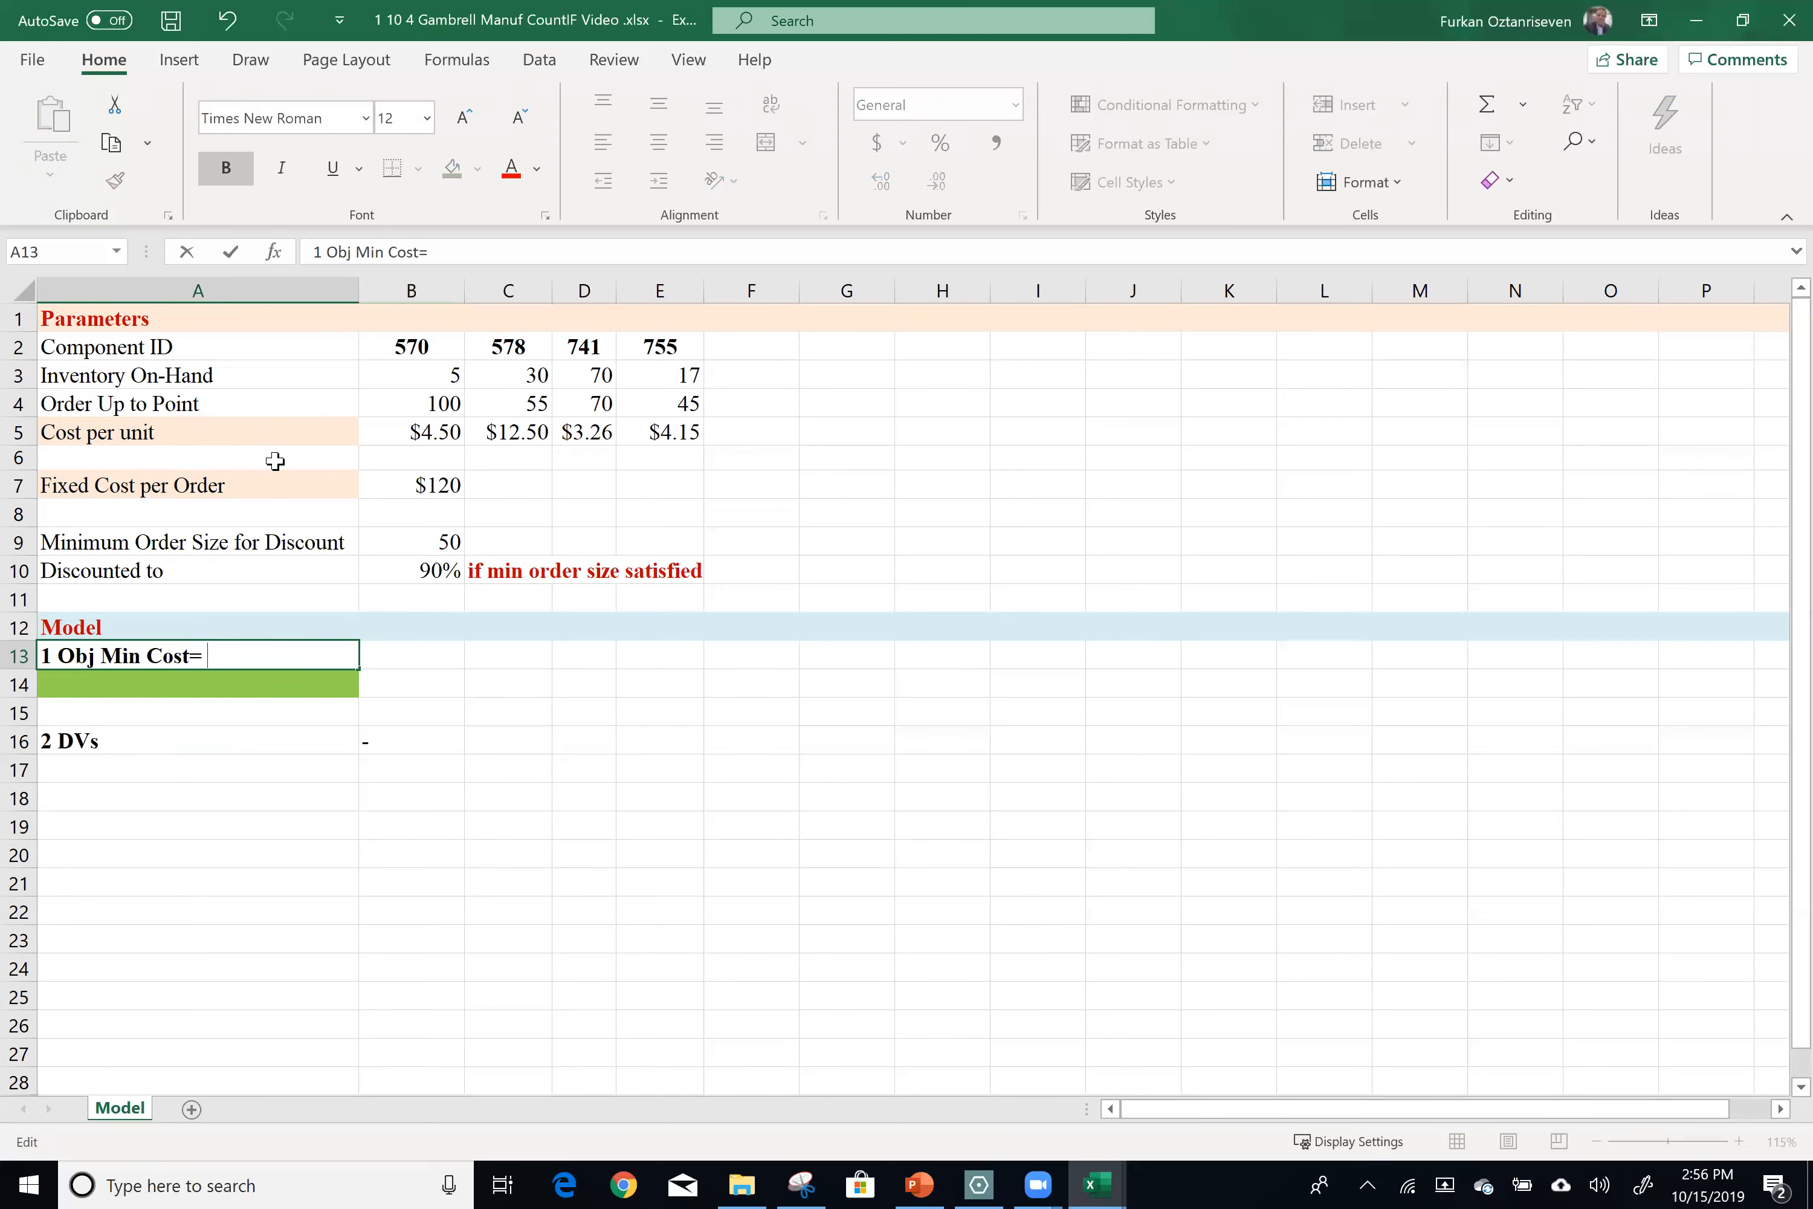
type("VC + FC per Order * P")
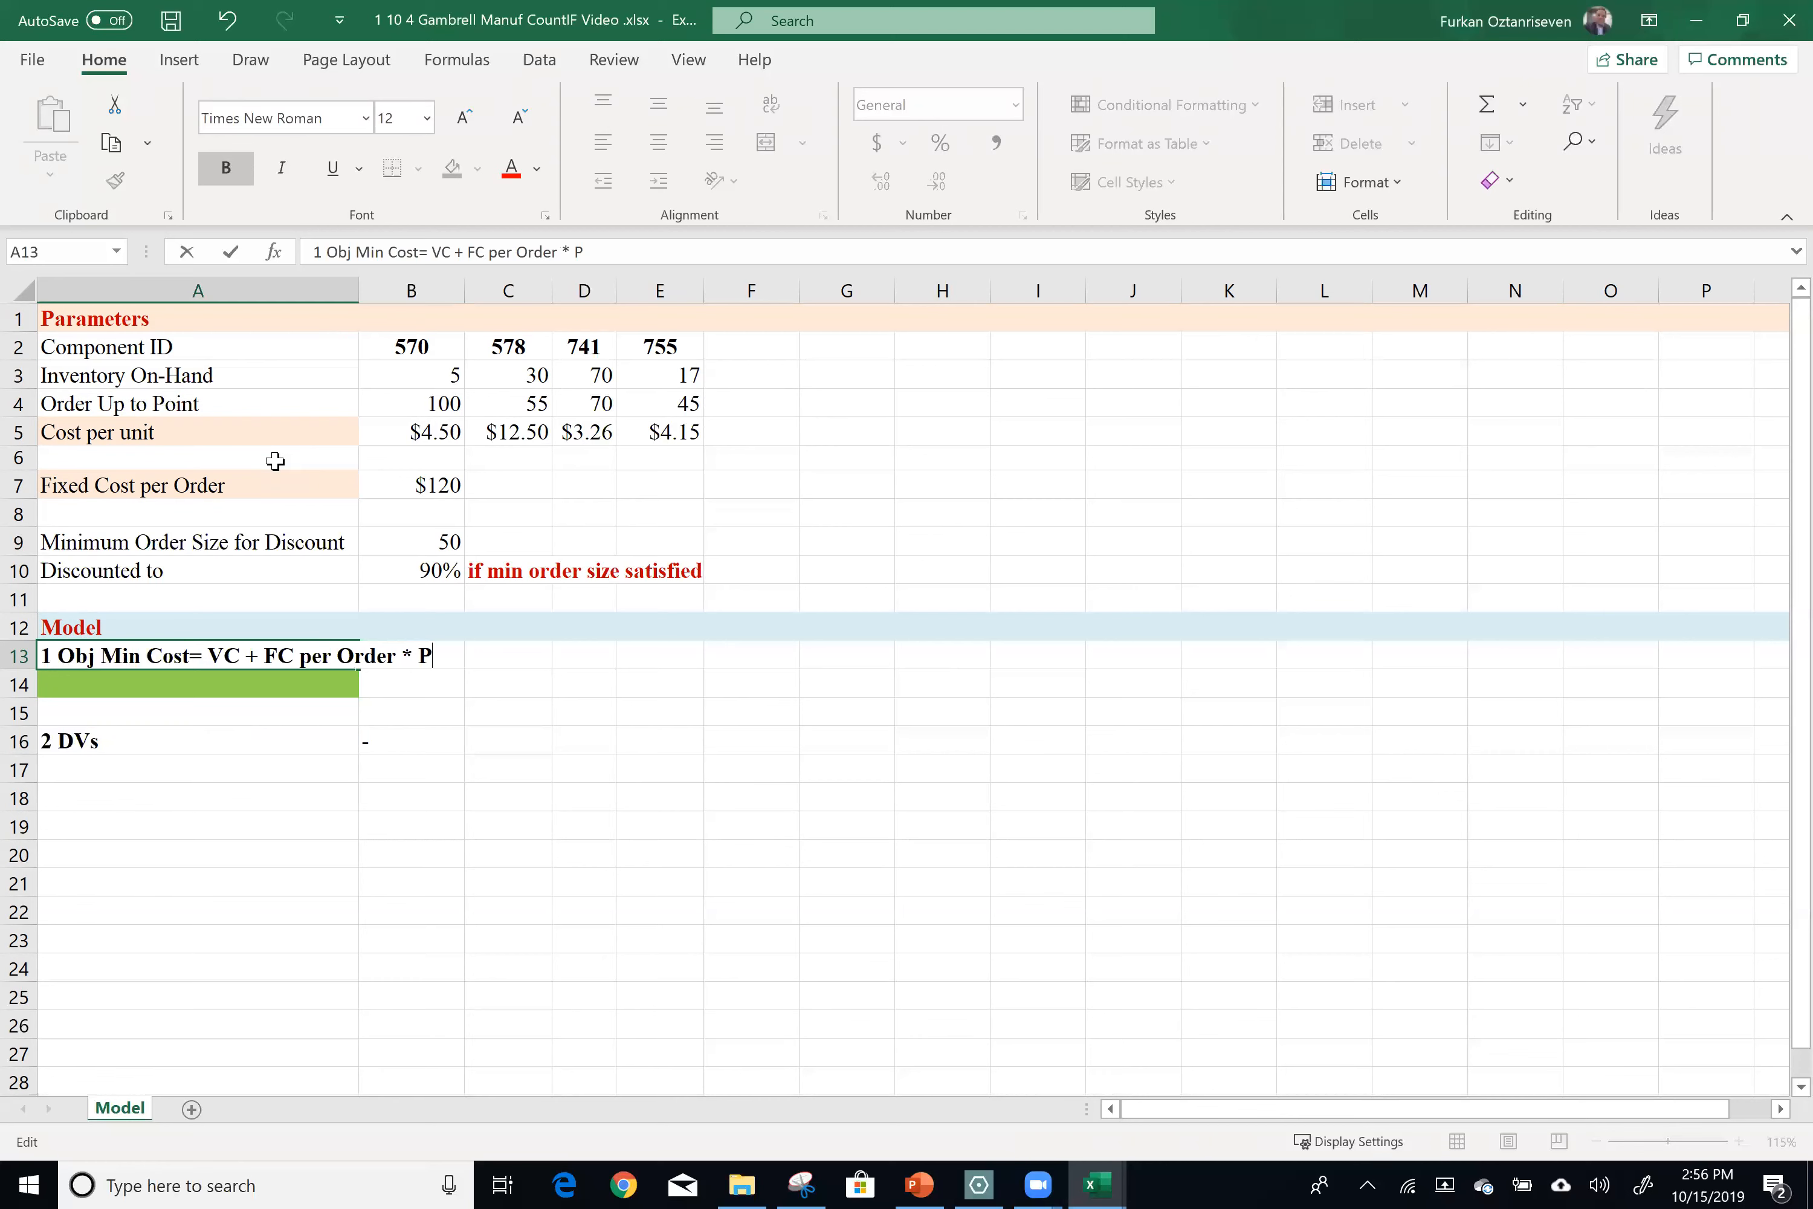
key("BackSpace")
type("Orders")
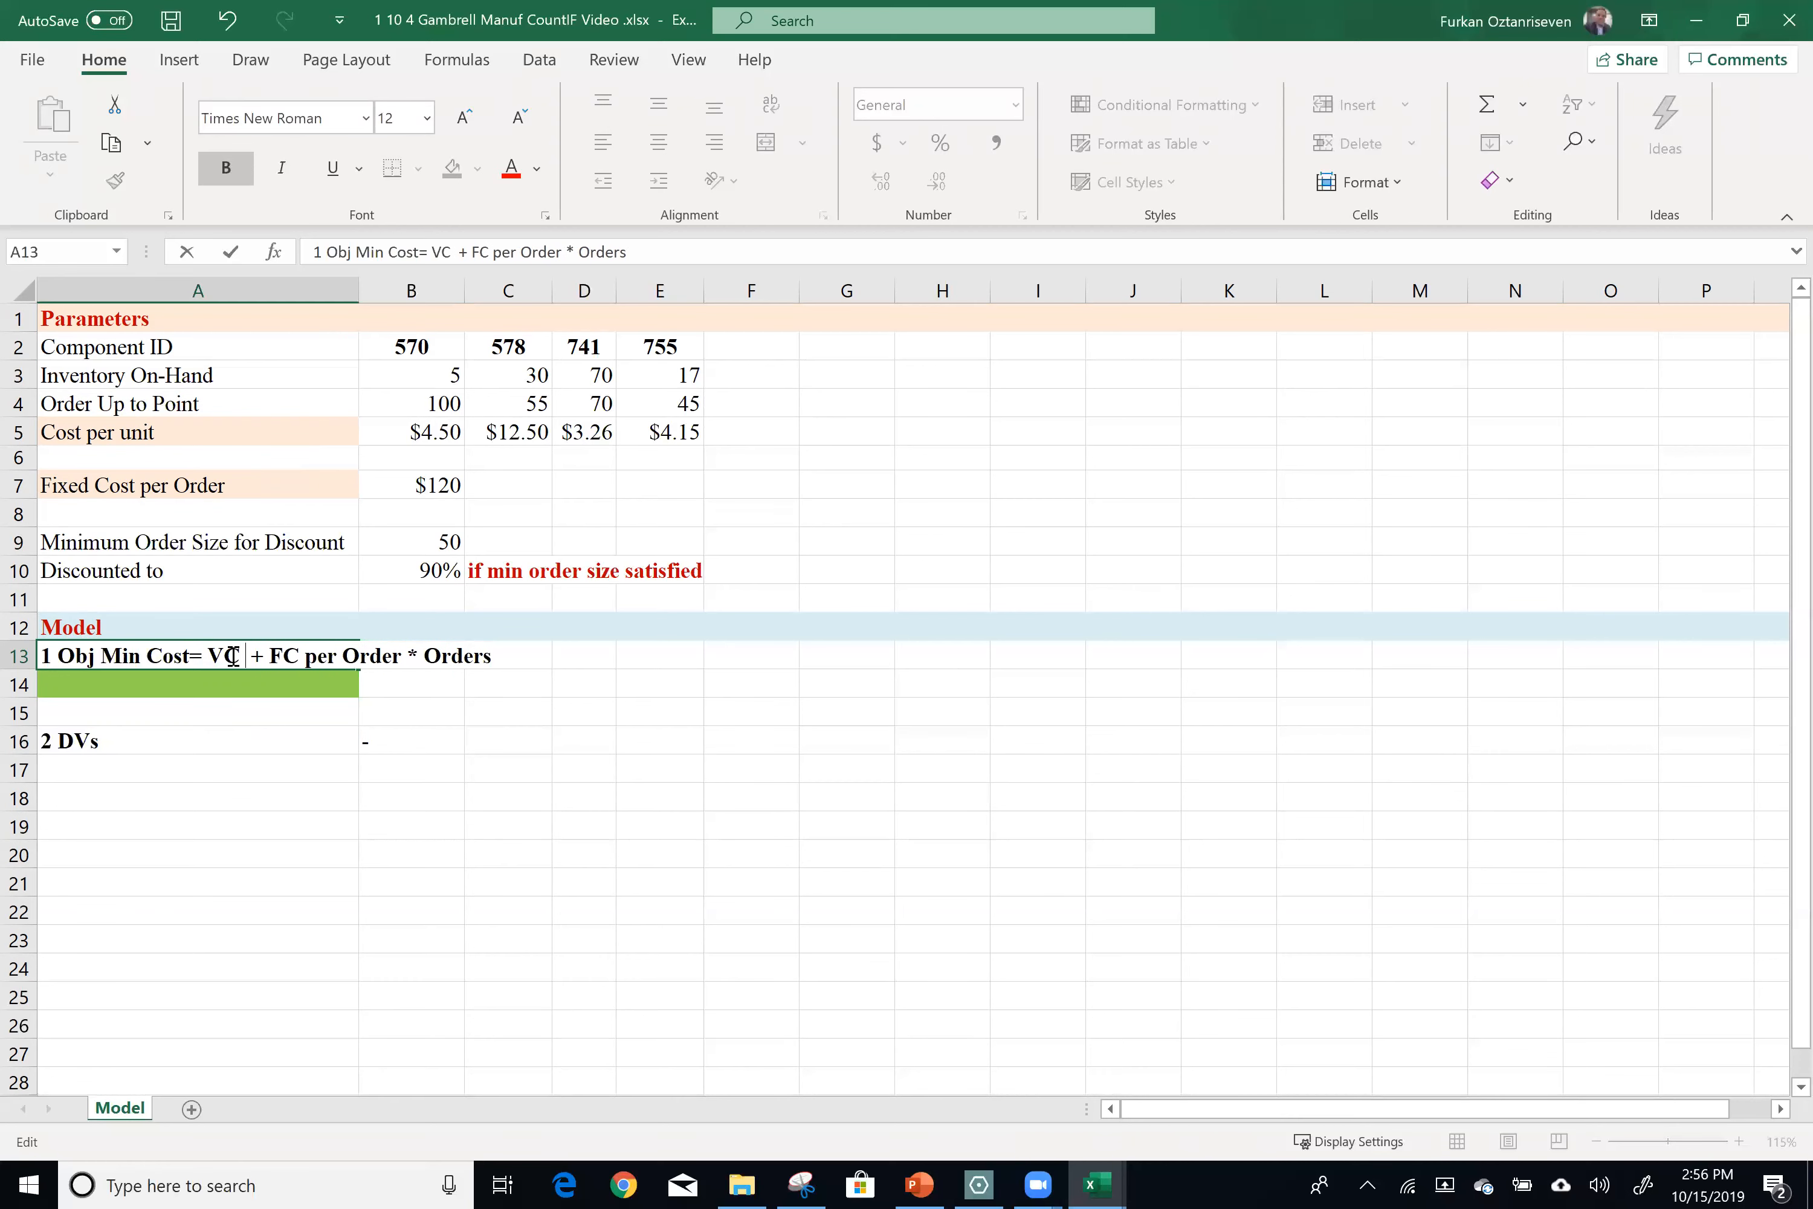
type("* ")
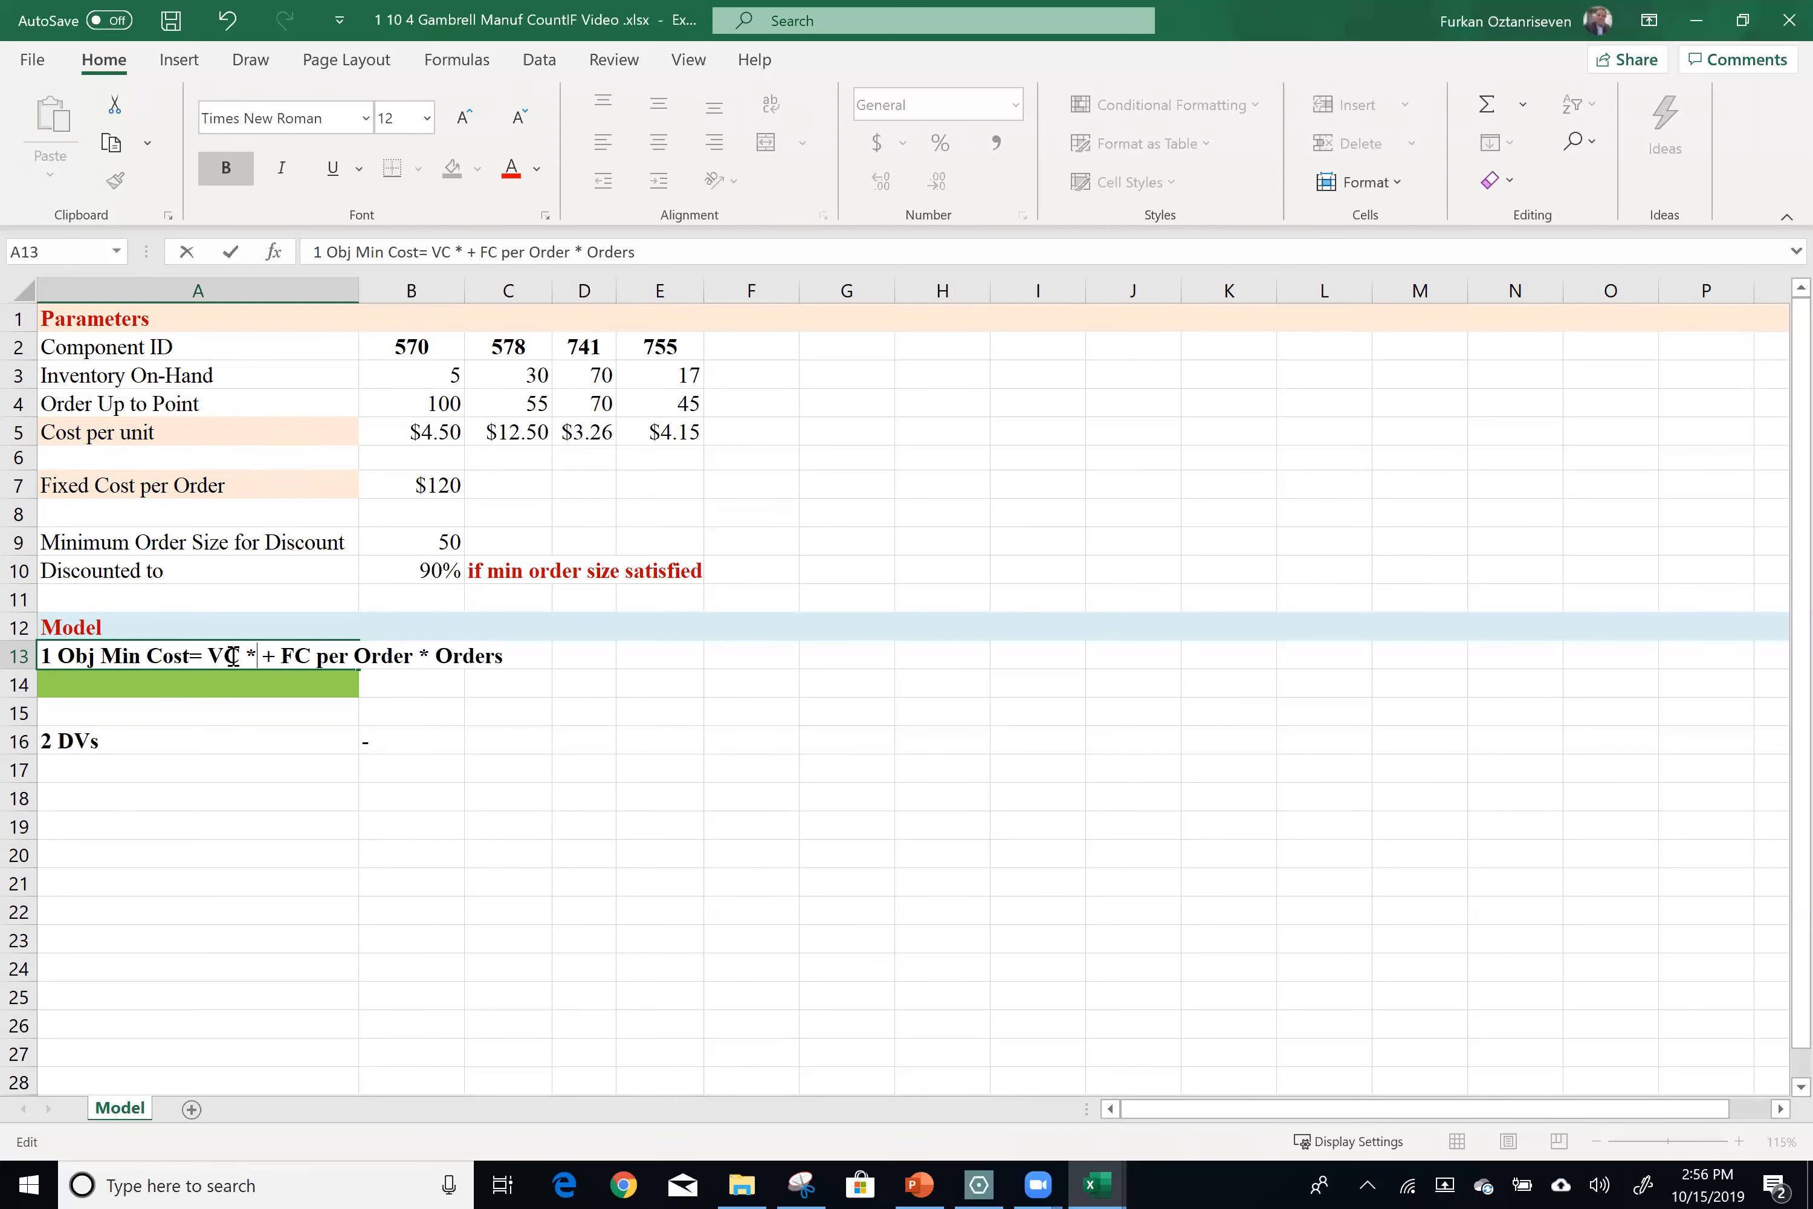
type("Q")
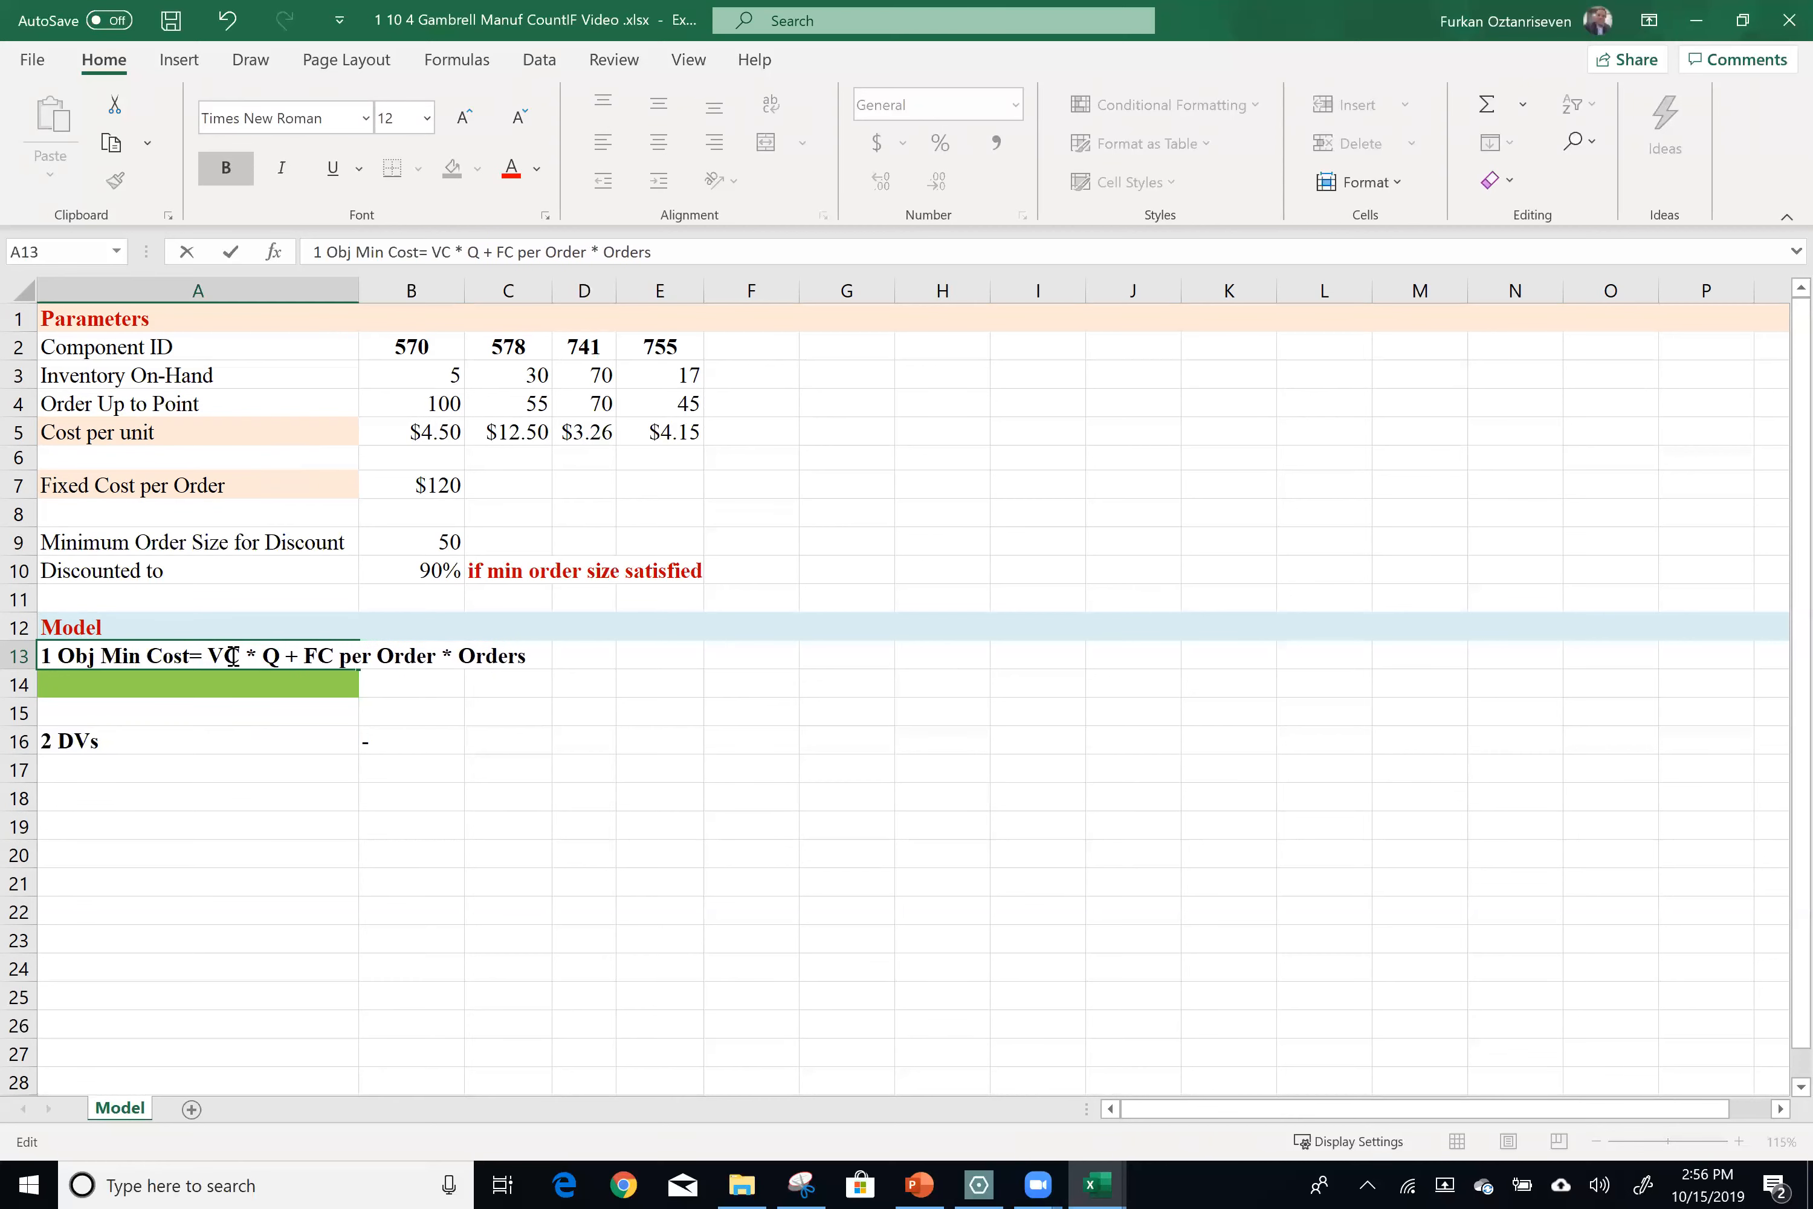
key("Return")
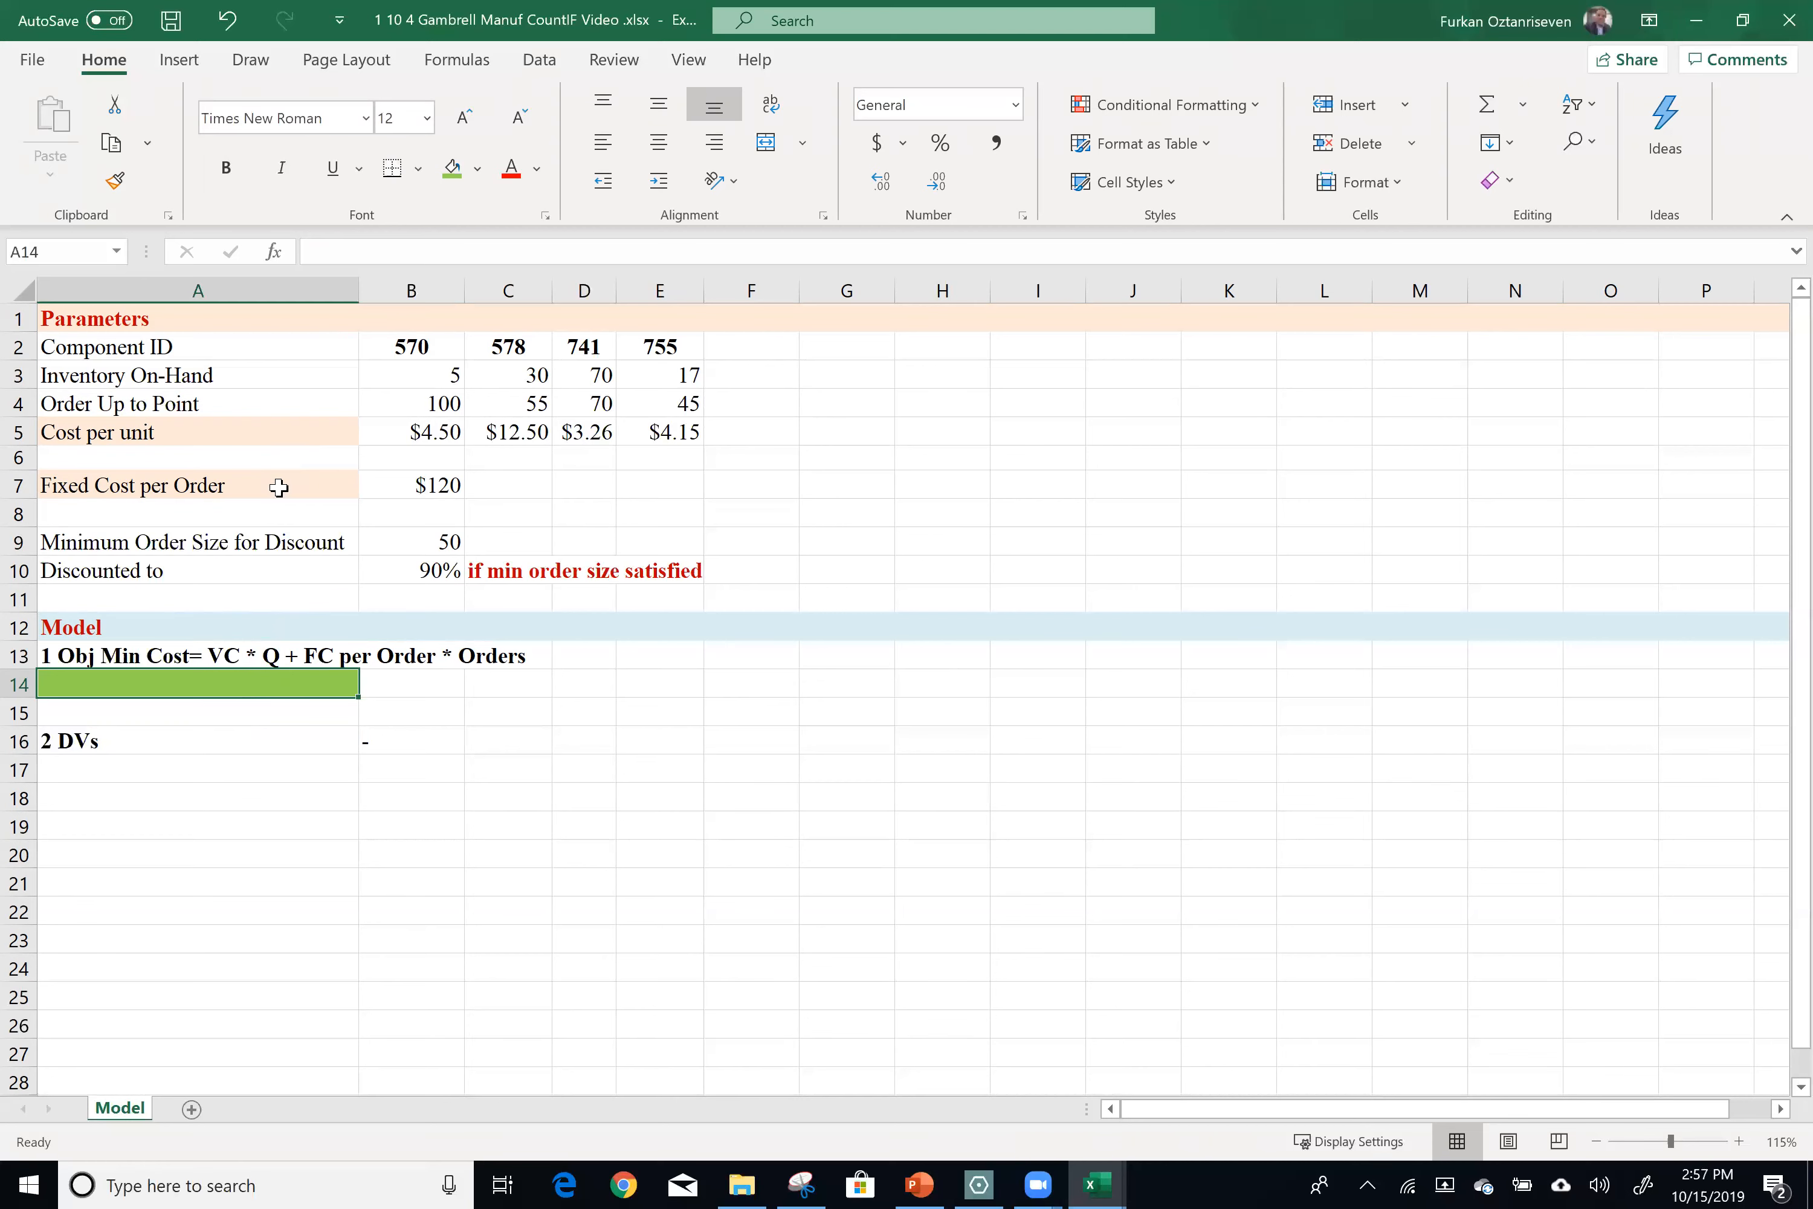
left_click(300, 354)
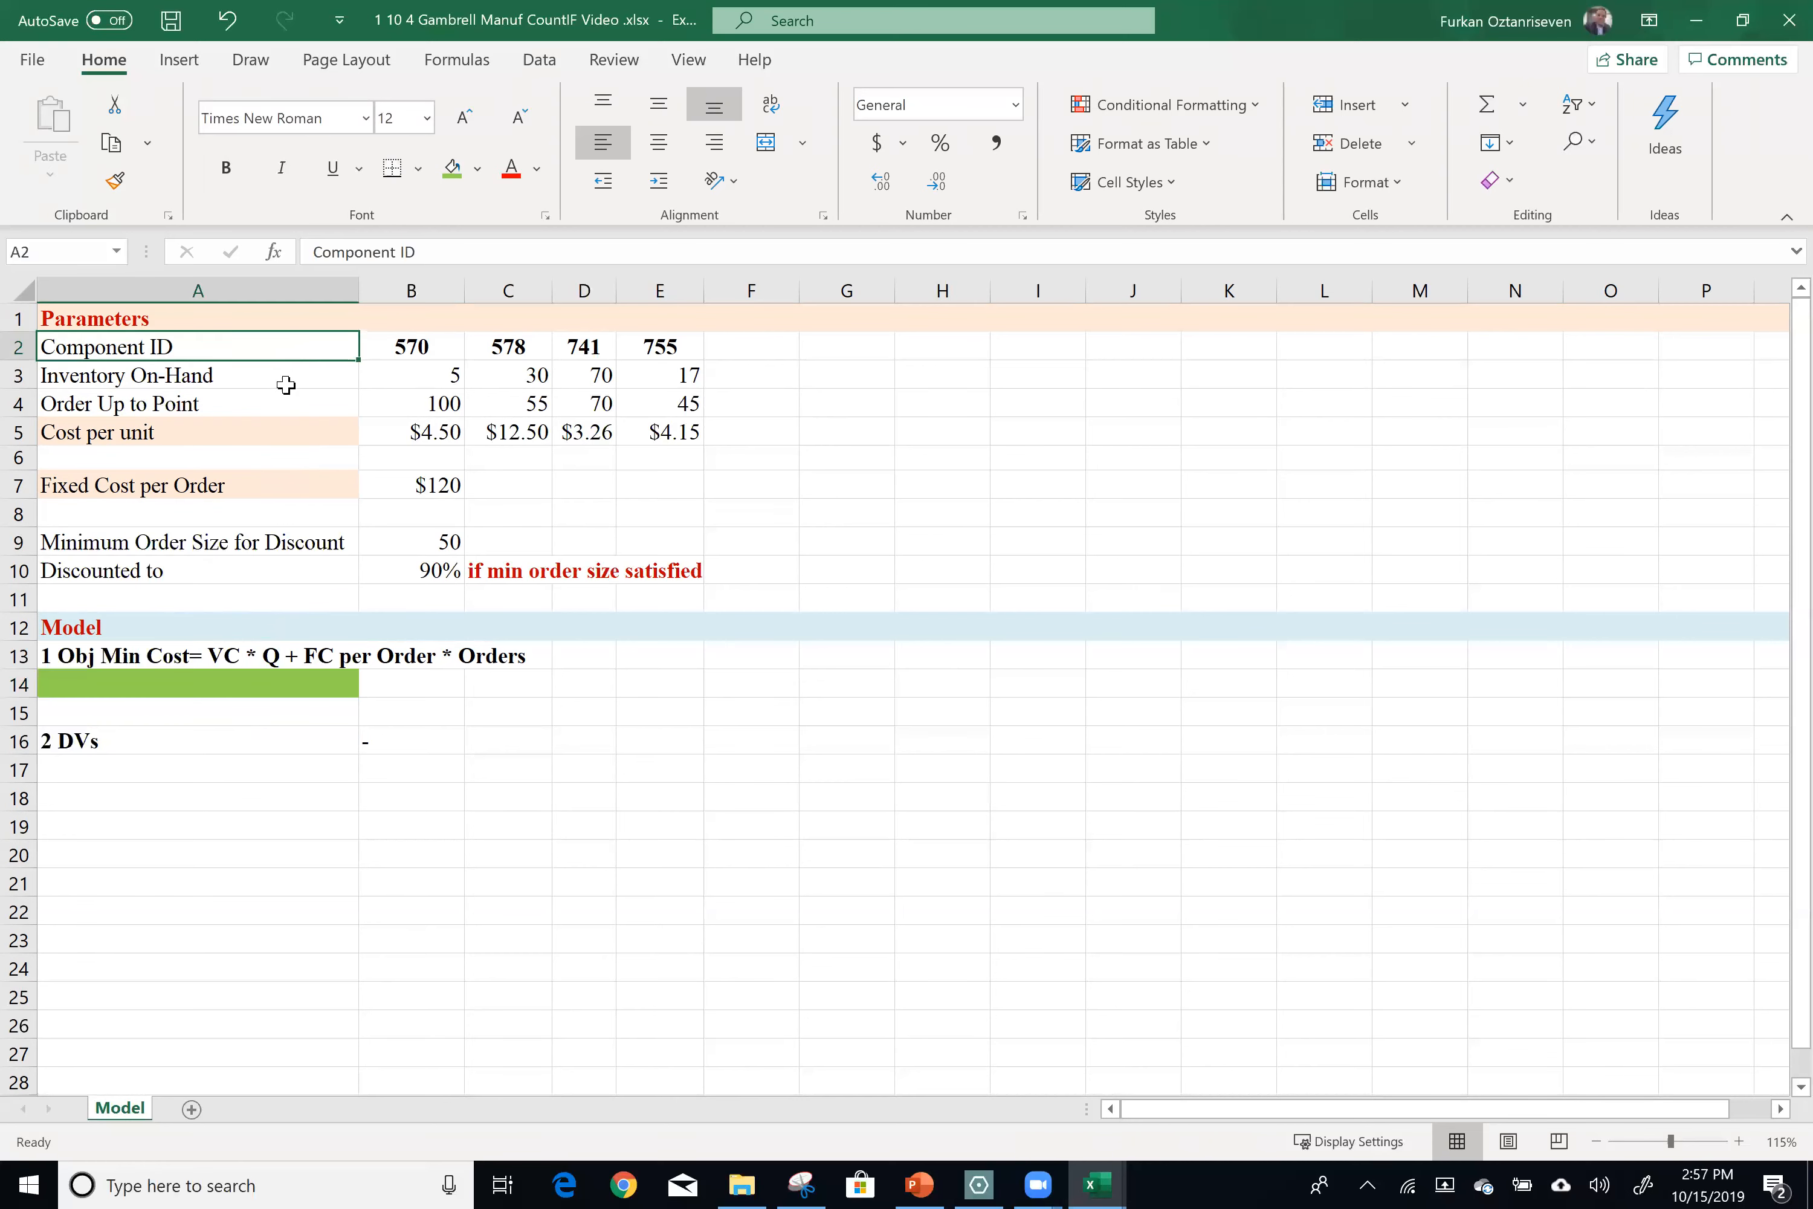
Copy the Component ID label and the four component IDs from row 2 into row 18 of the model.
key("ctrl+c")
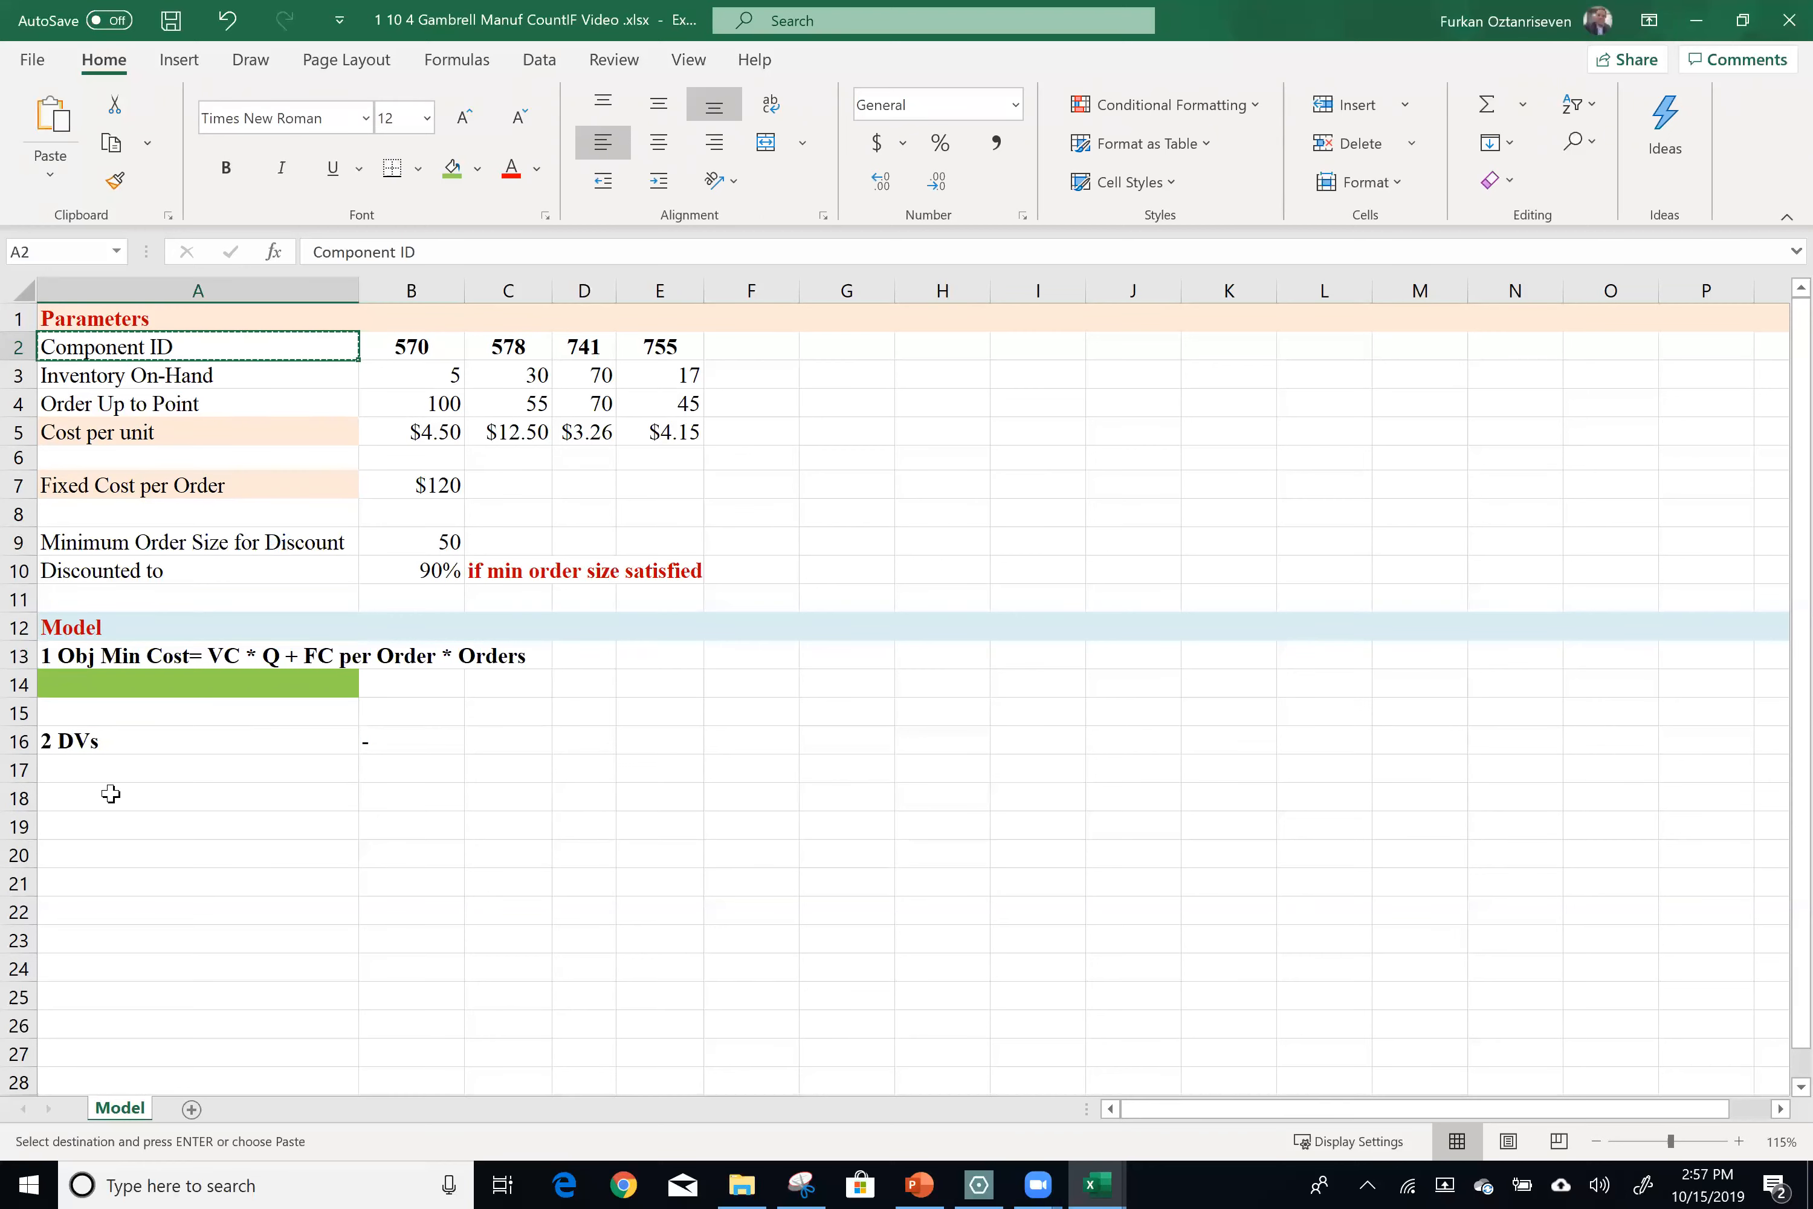
left_click(107, 825)
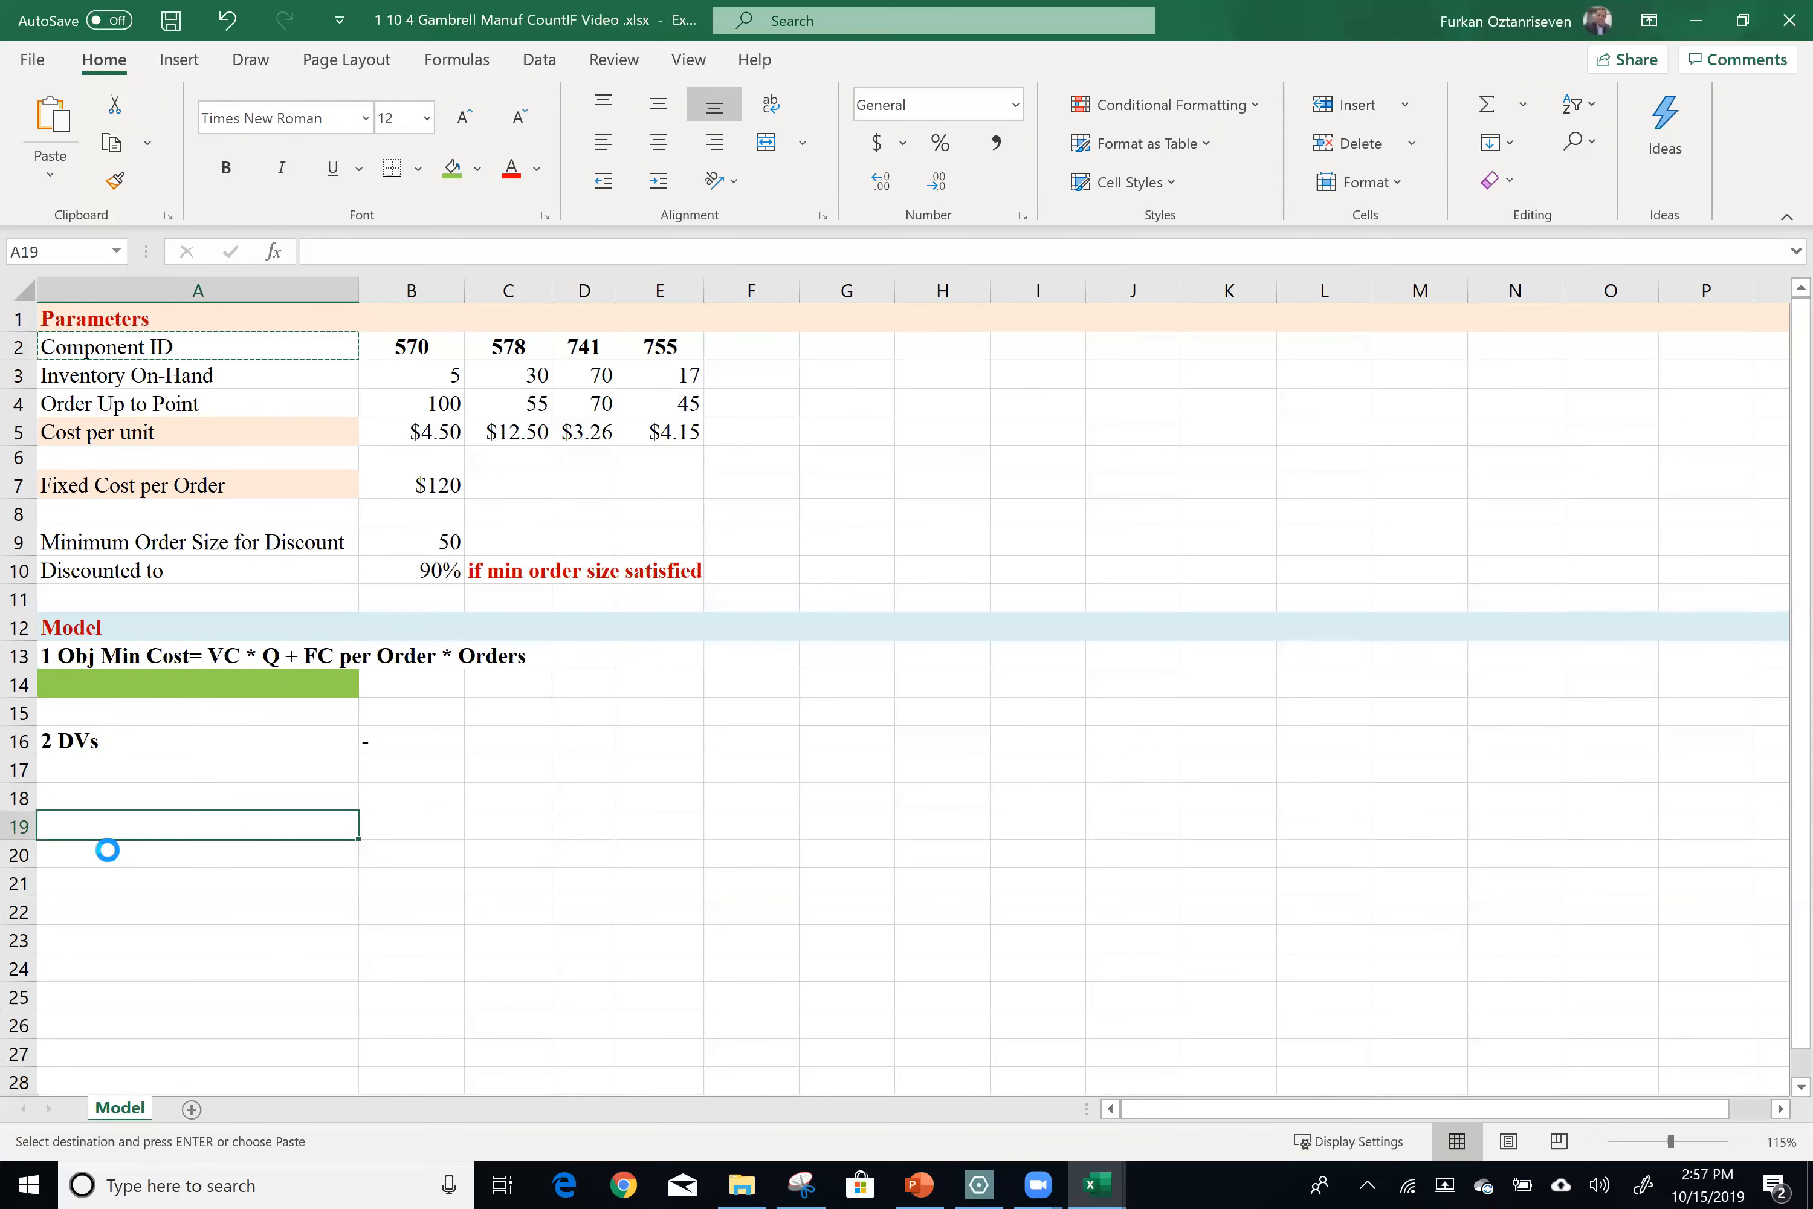
key("ctrl+v")
left_click_drag(629, 328, 657, 351)
key("ctrl+c")
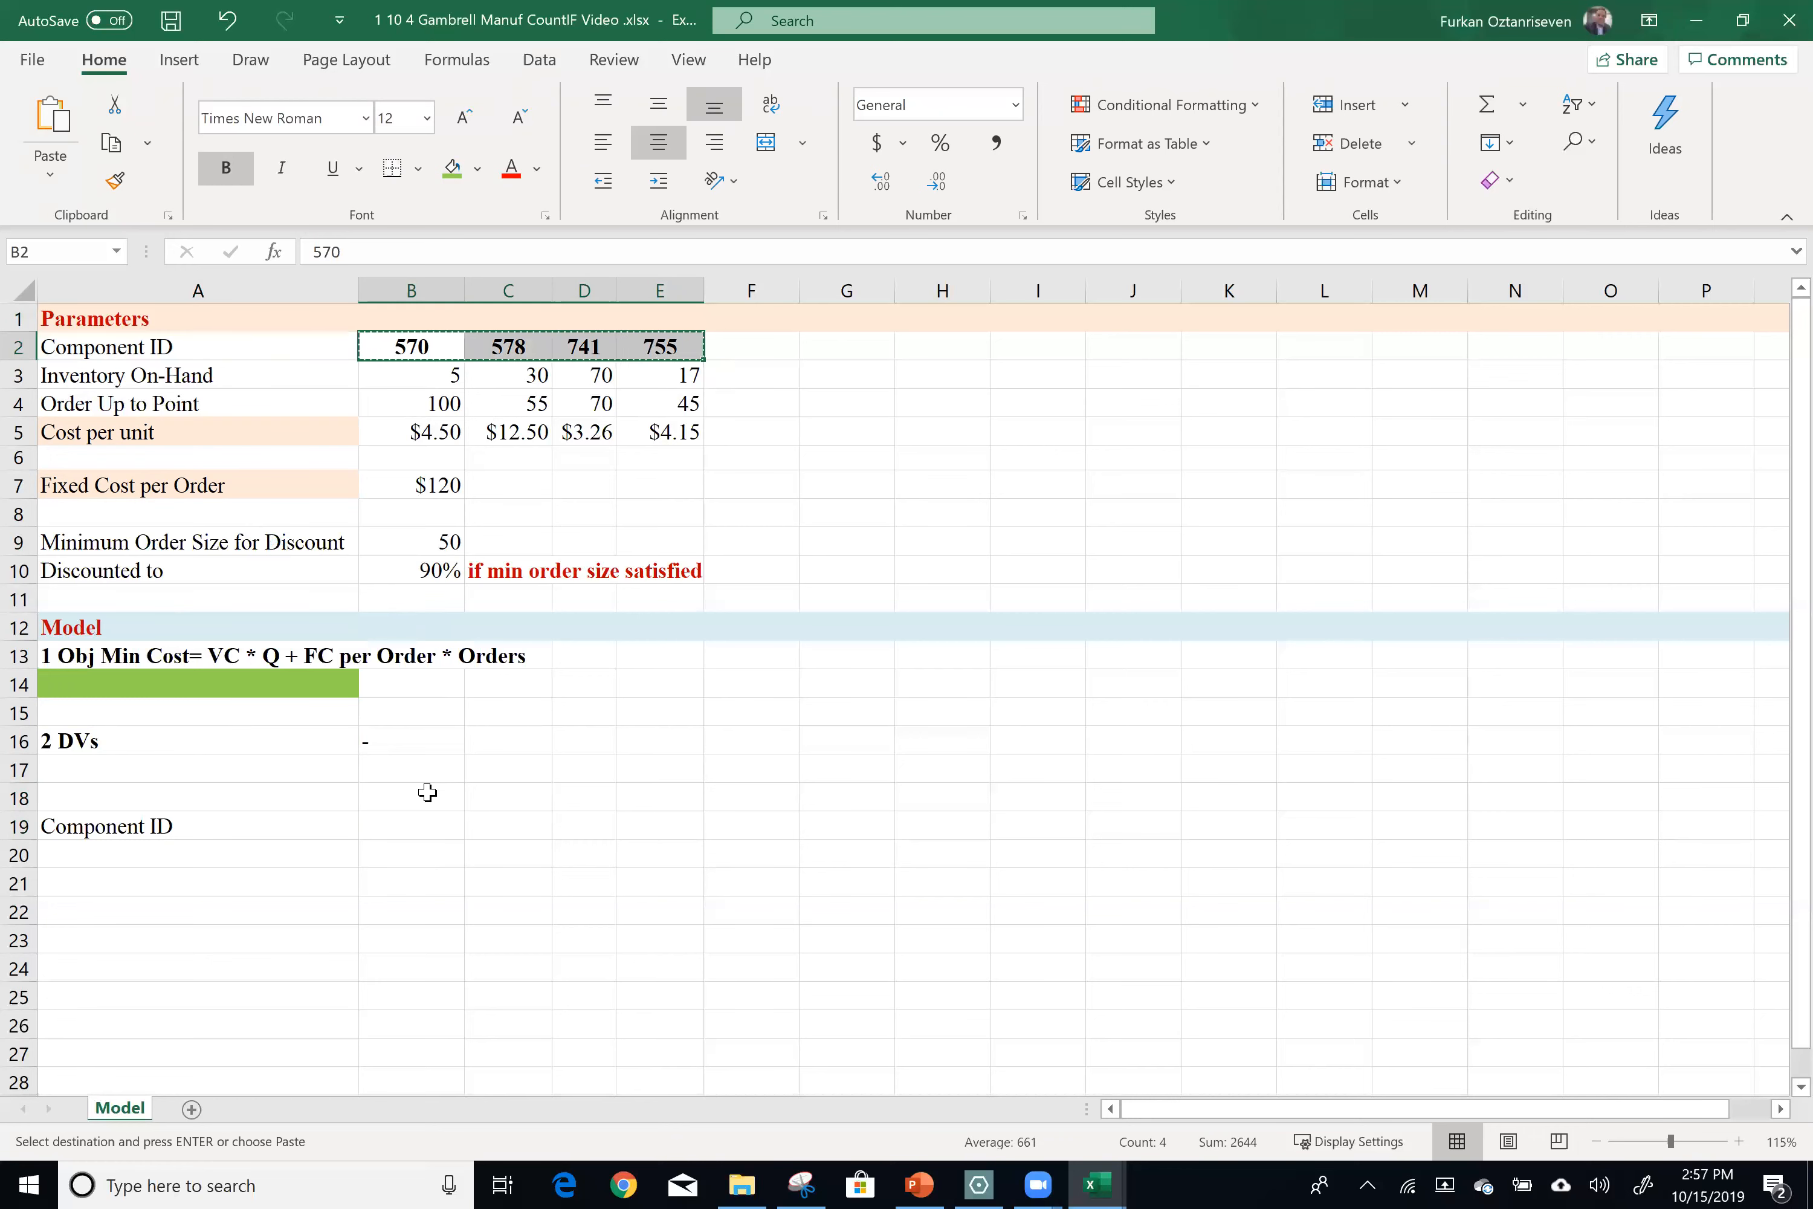
left_click(427, 794)
key("ctrl+v")
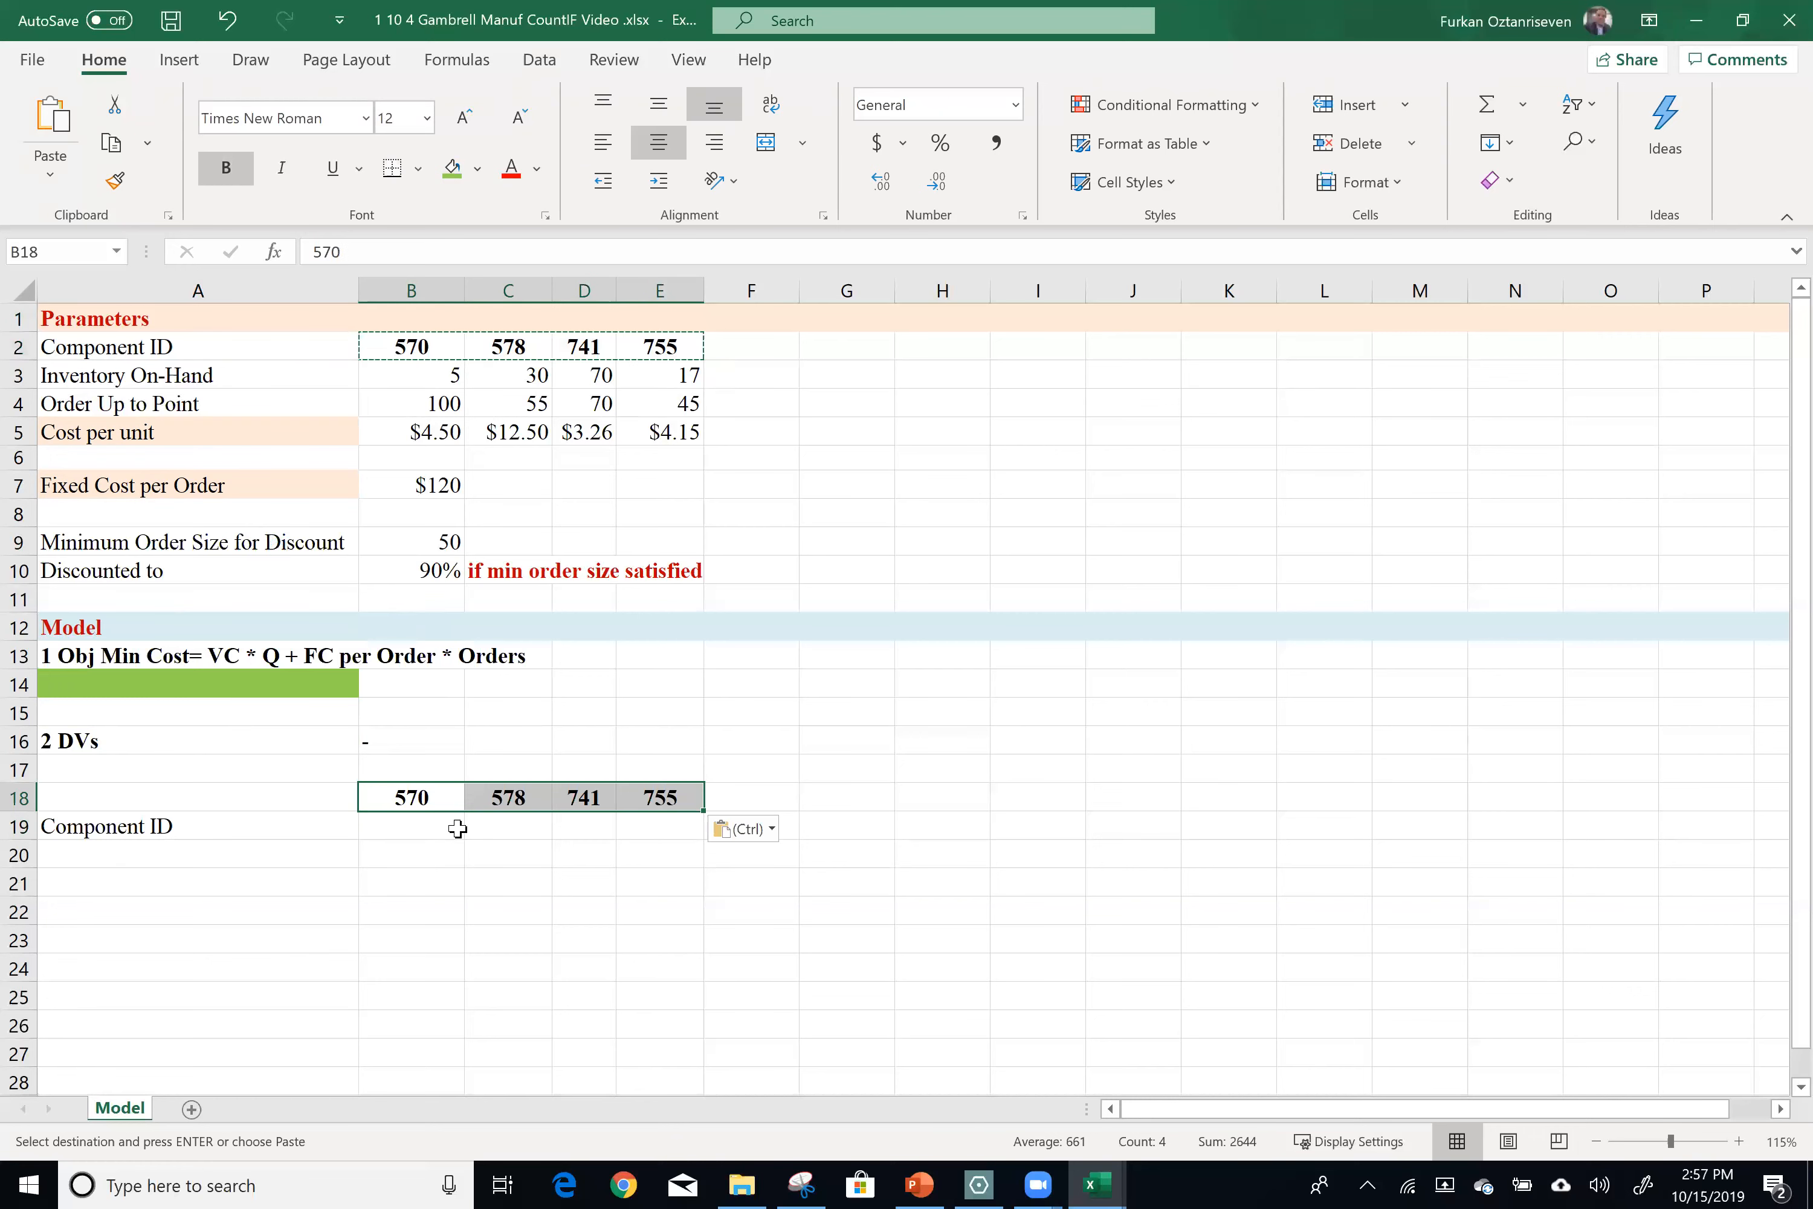
left_click(265, 828)
left_click_drag(274, 812, 269, 799)
Enter the label "Cost of Good Sold (COGS)" in A19, directly below the copied Component ID label.
left_click(151, 437)
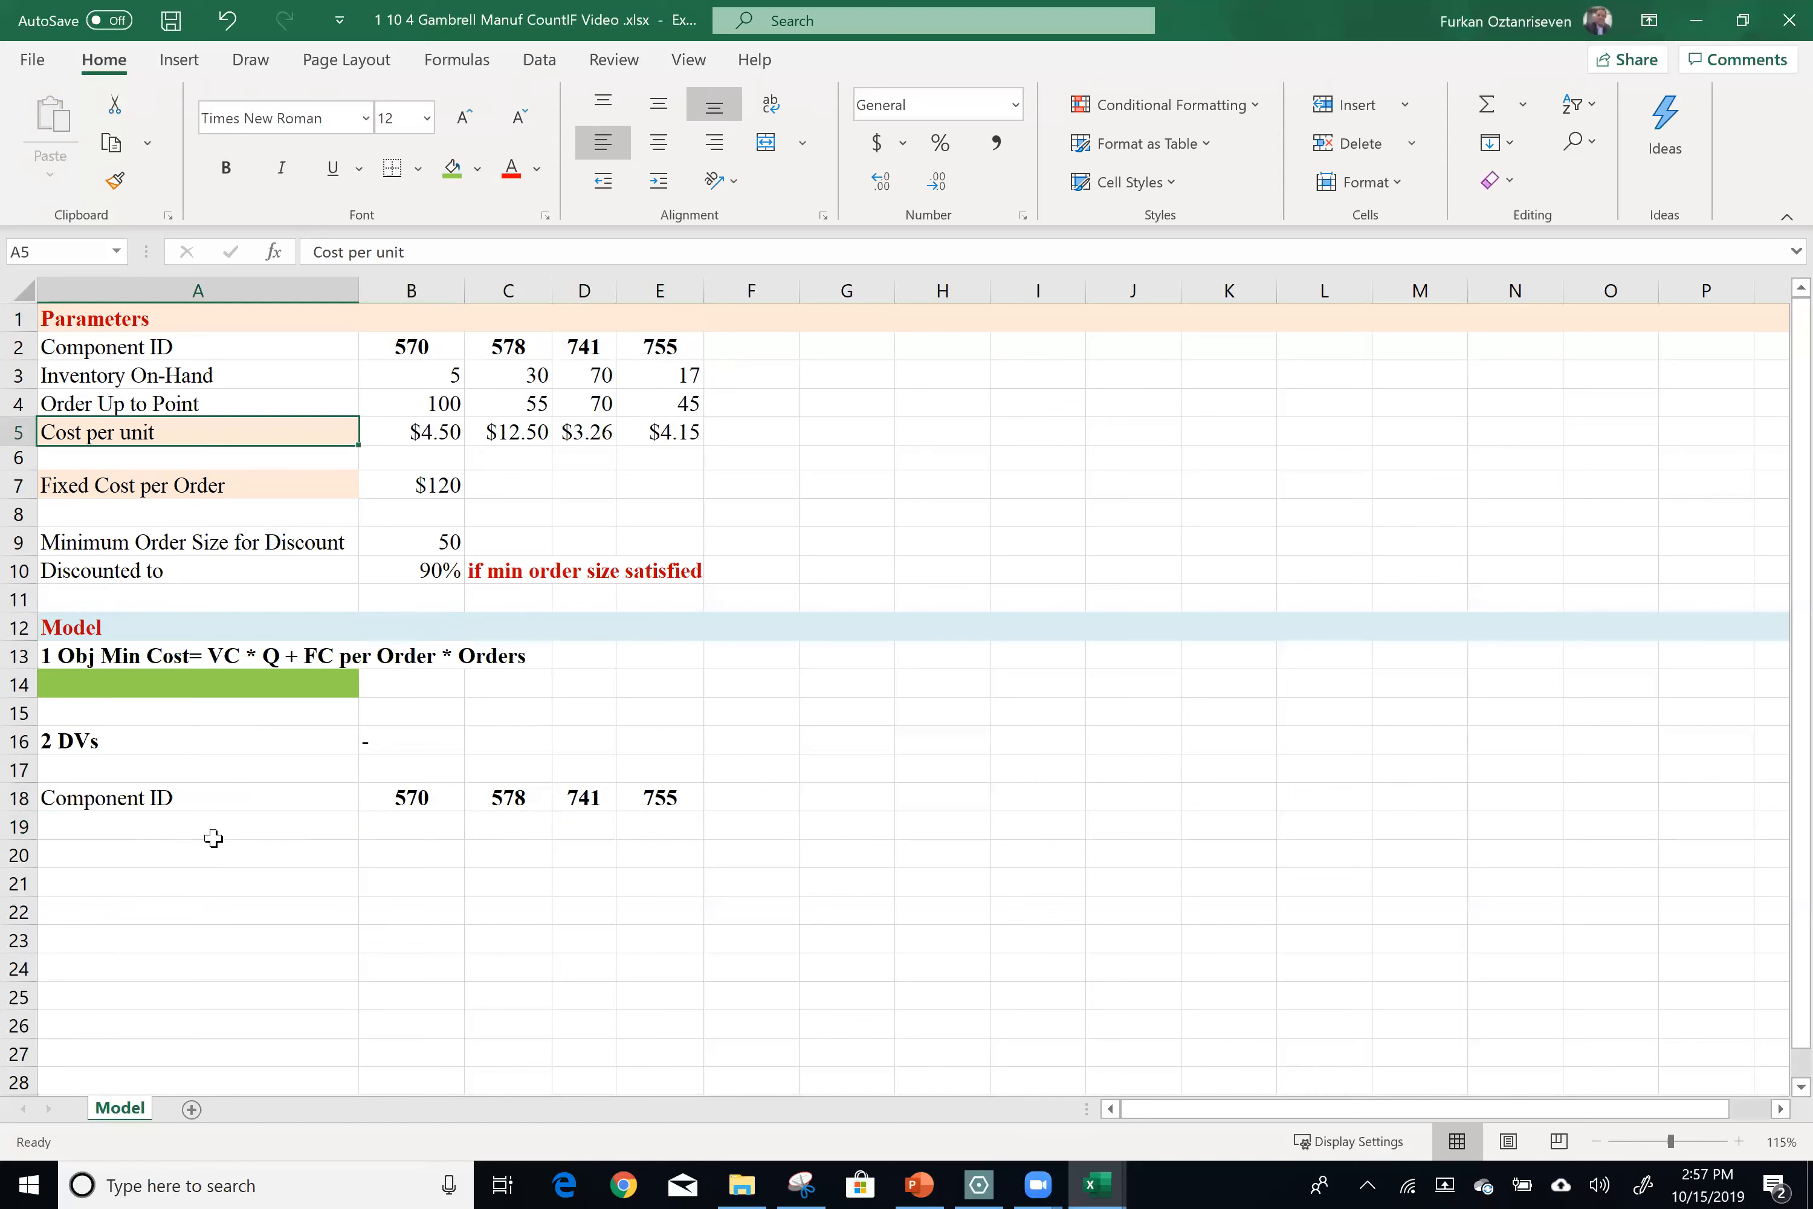
double_click(190, 831)
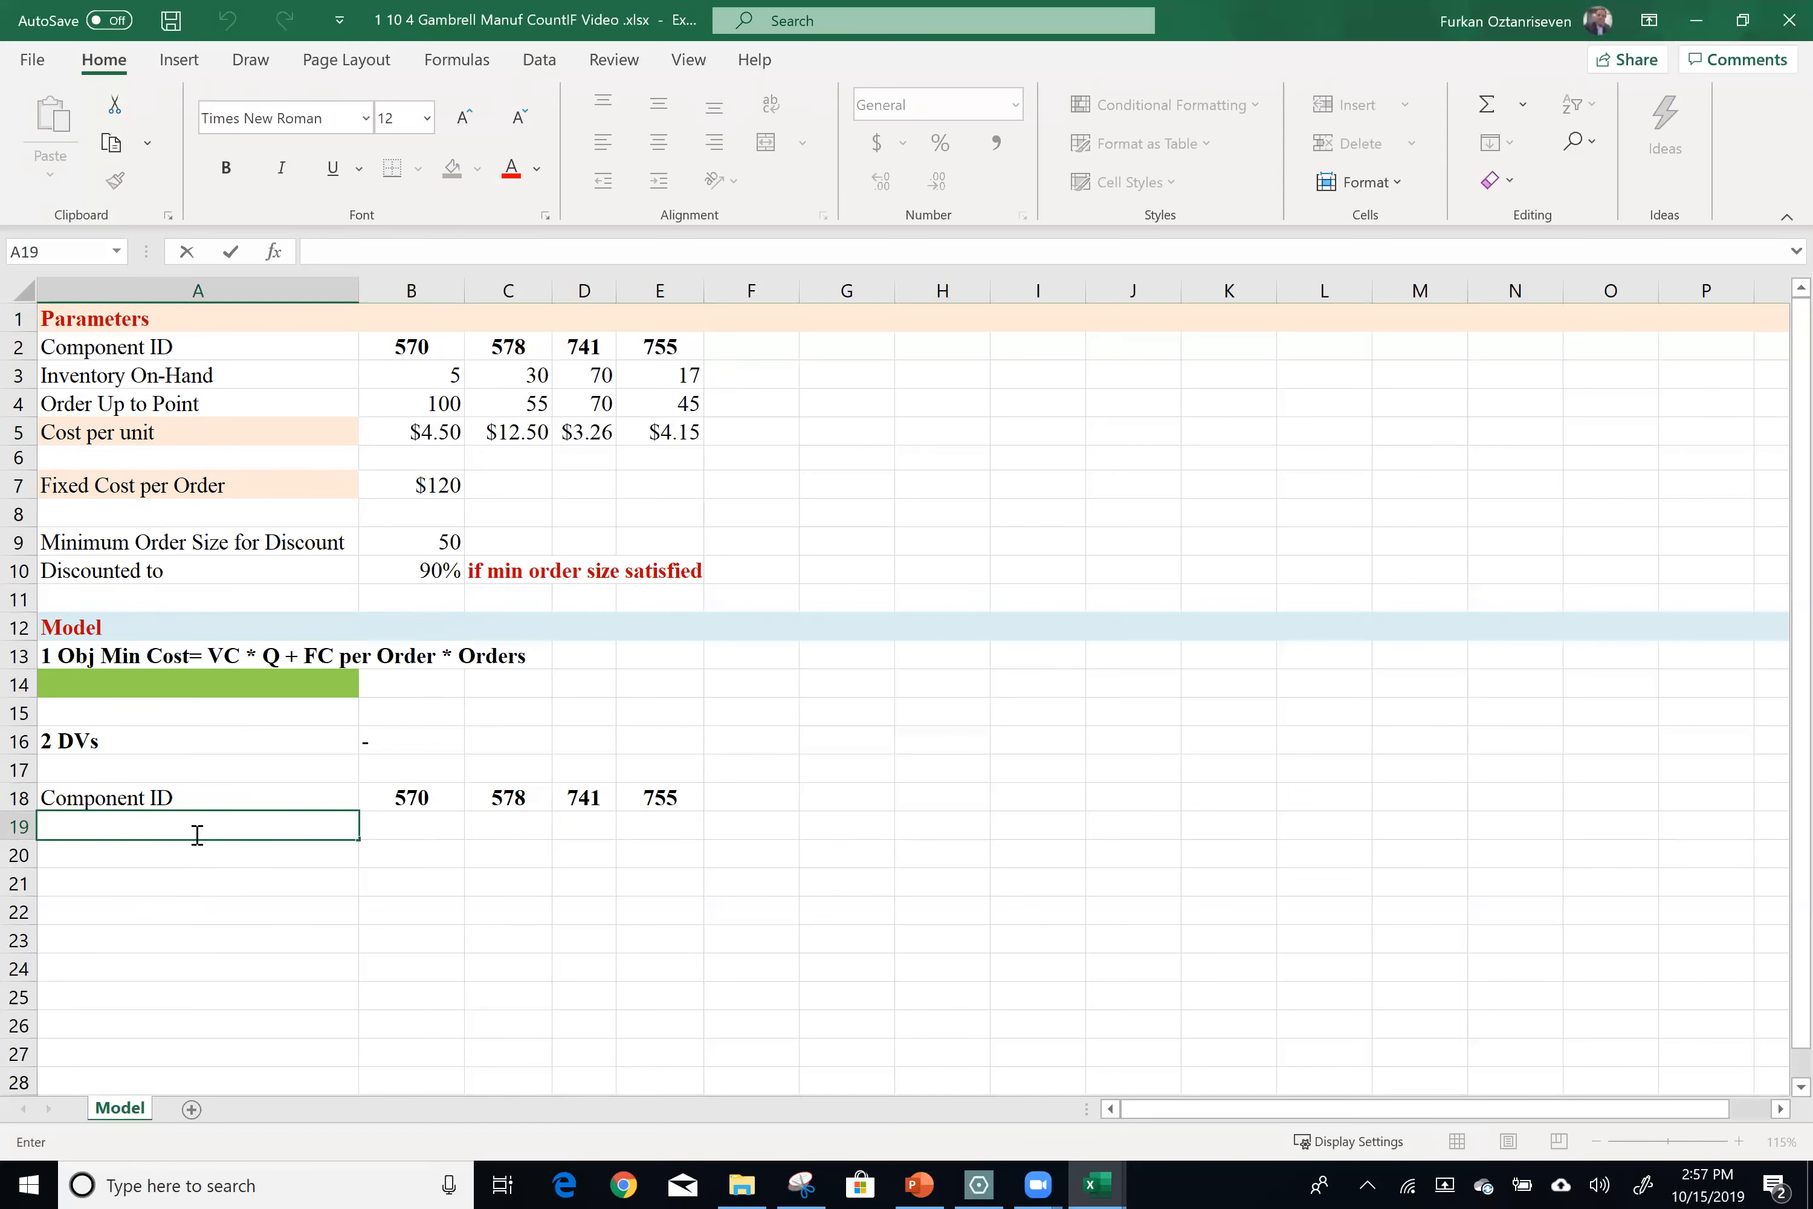
type("C")
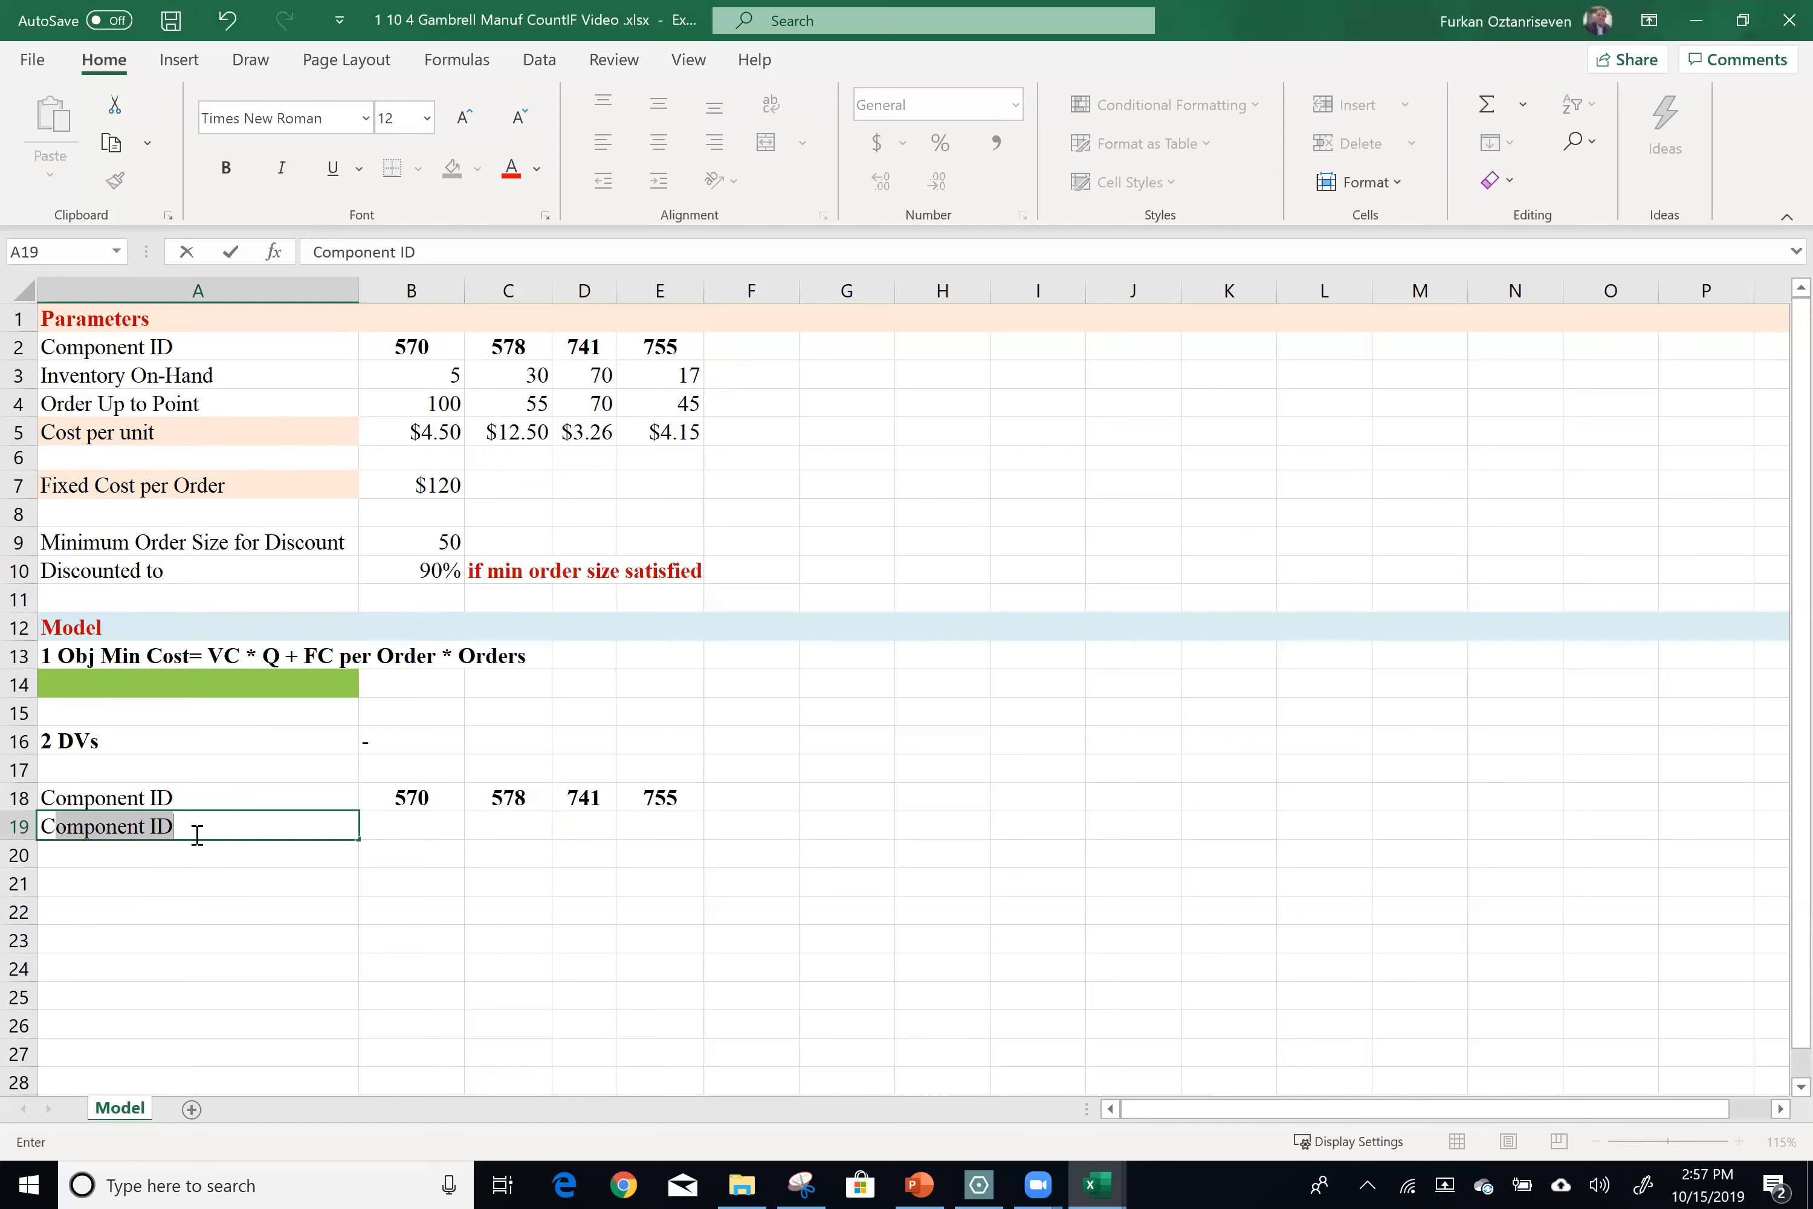
type("ost of G")
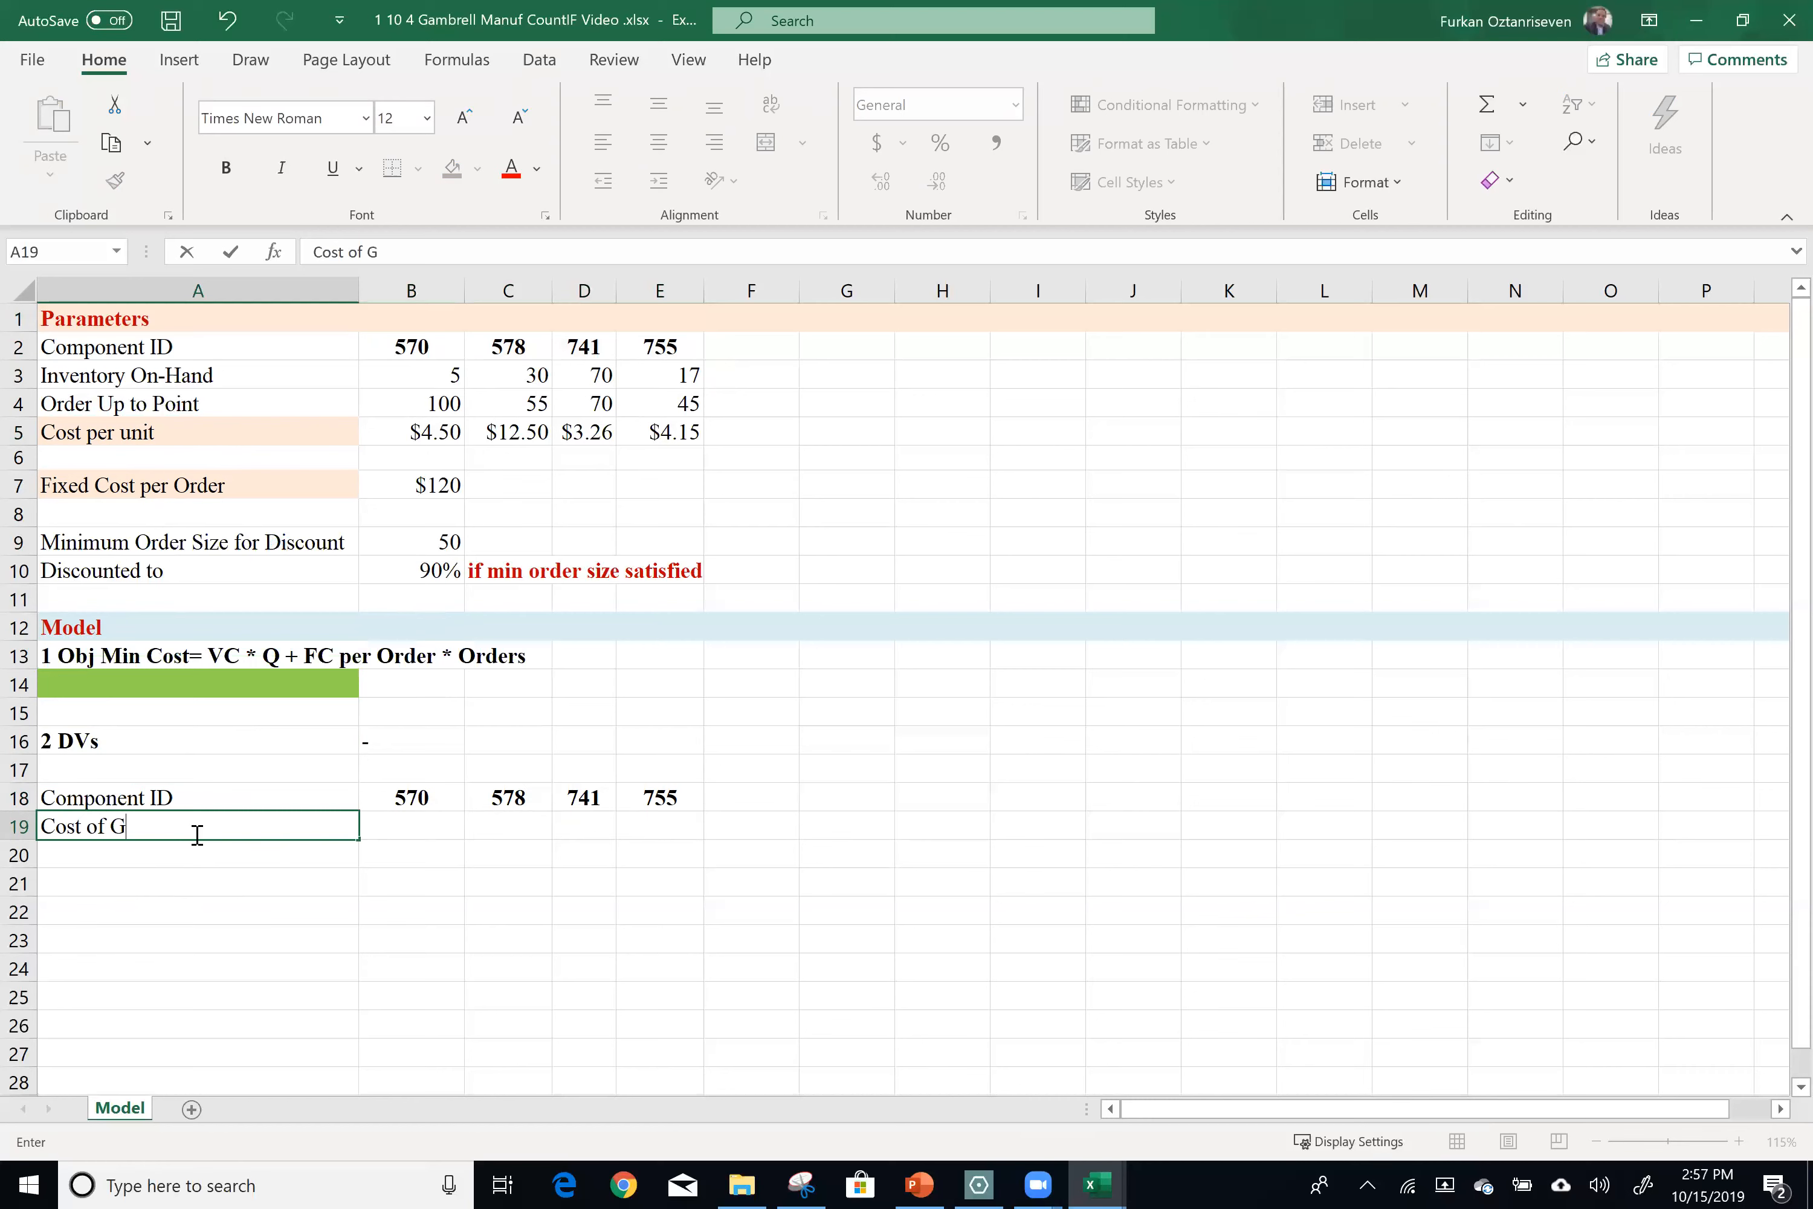
type("ood Sold (COGS)")
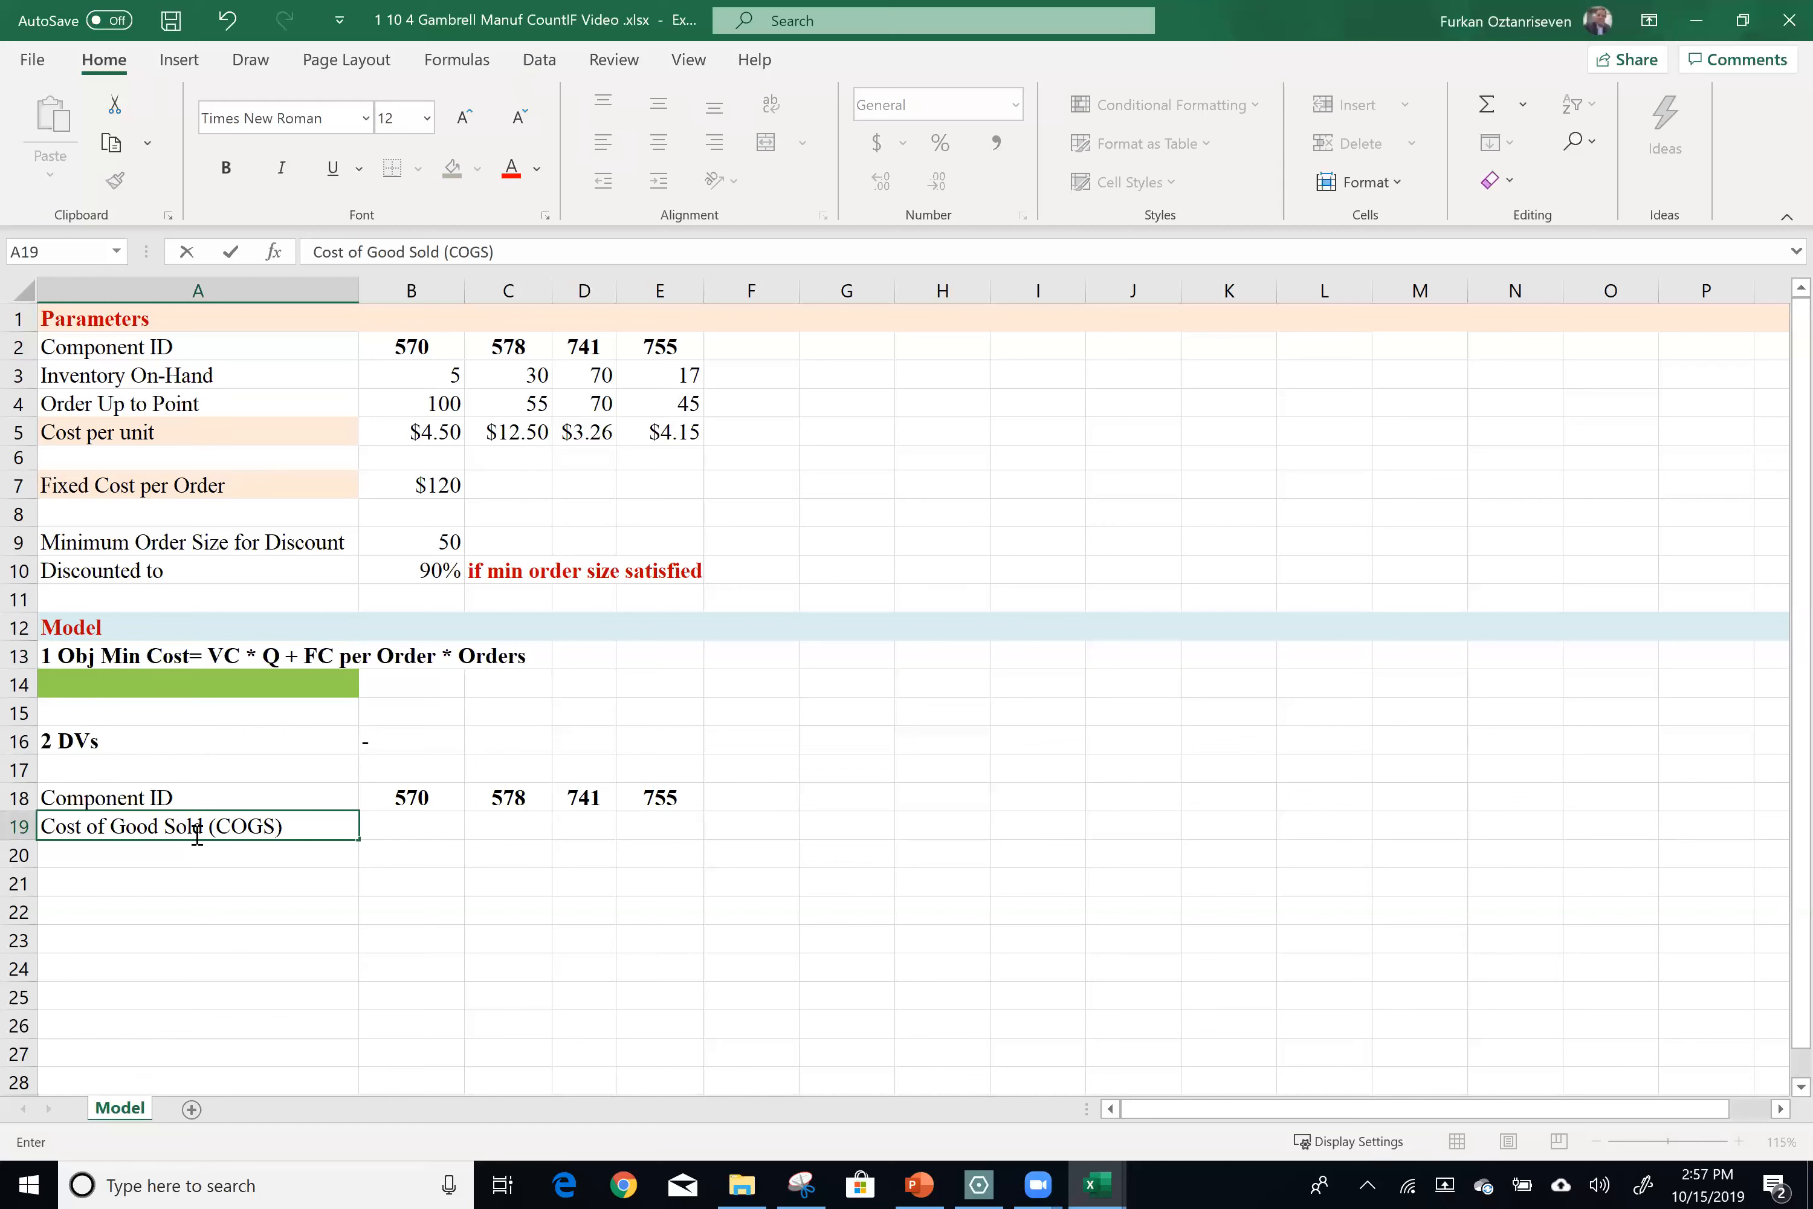
key("Tab")
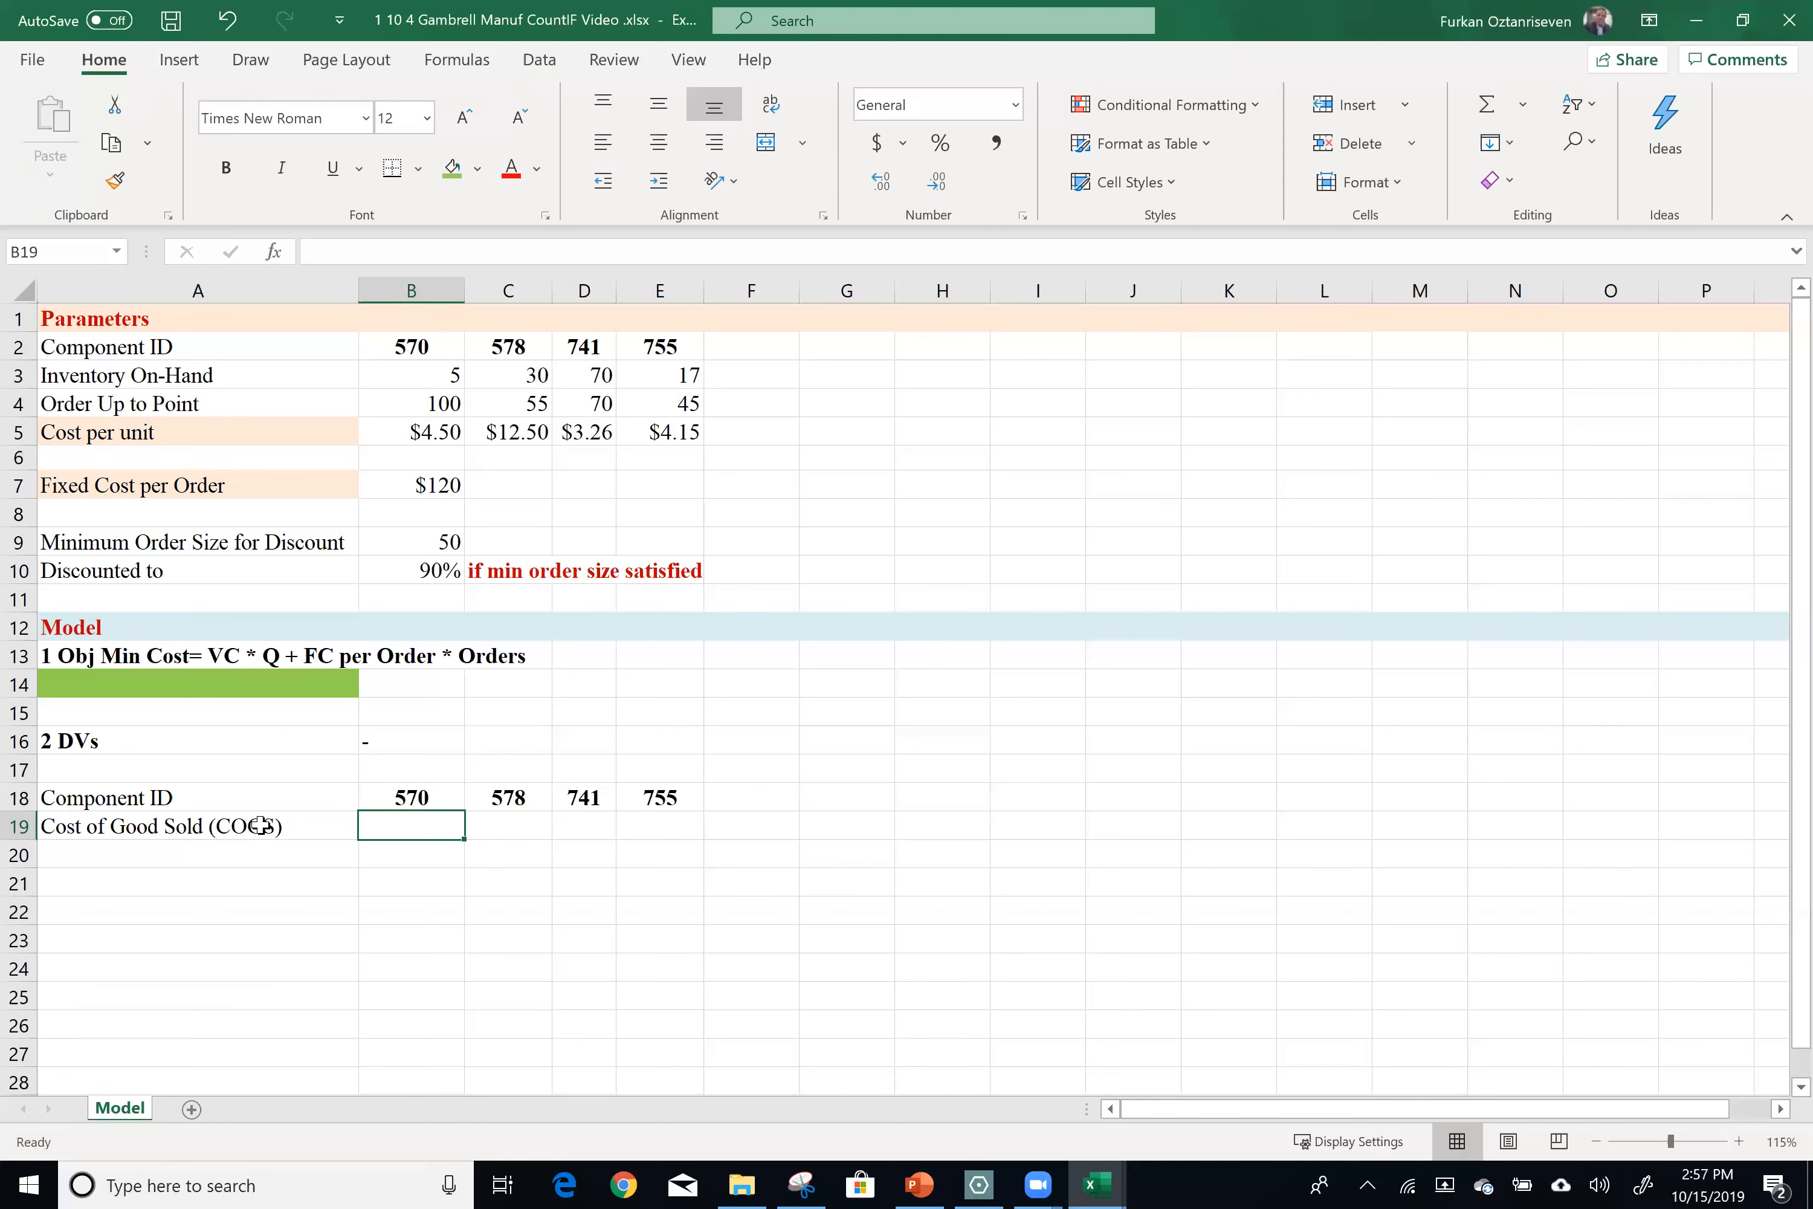
left_click(269, 827)
double_click(285, 827)
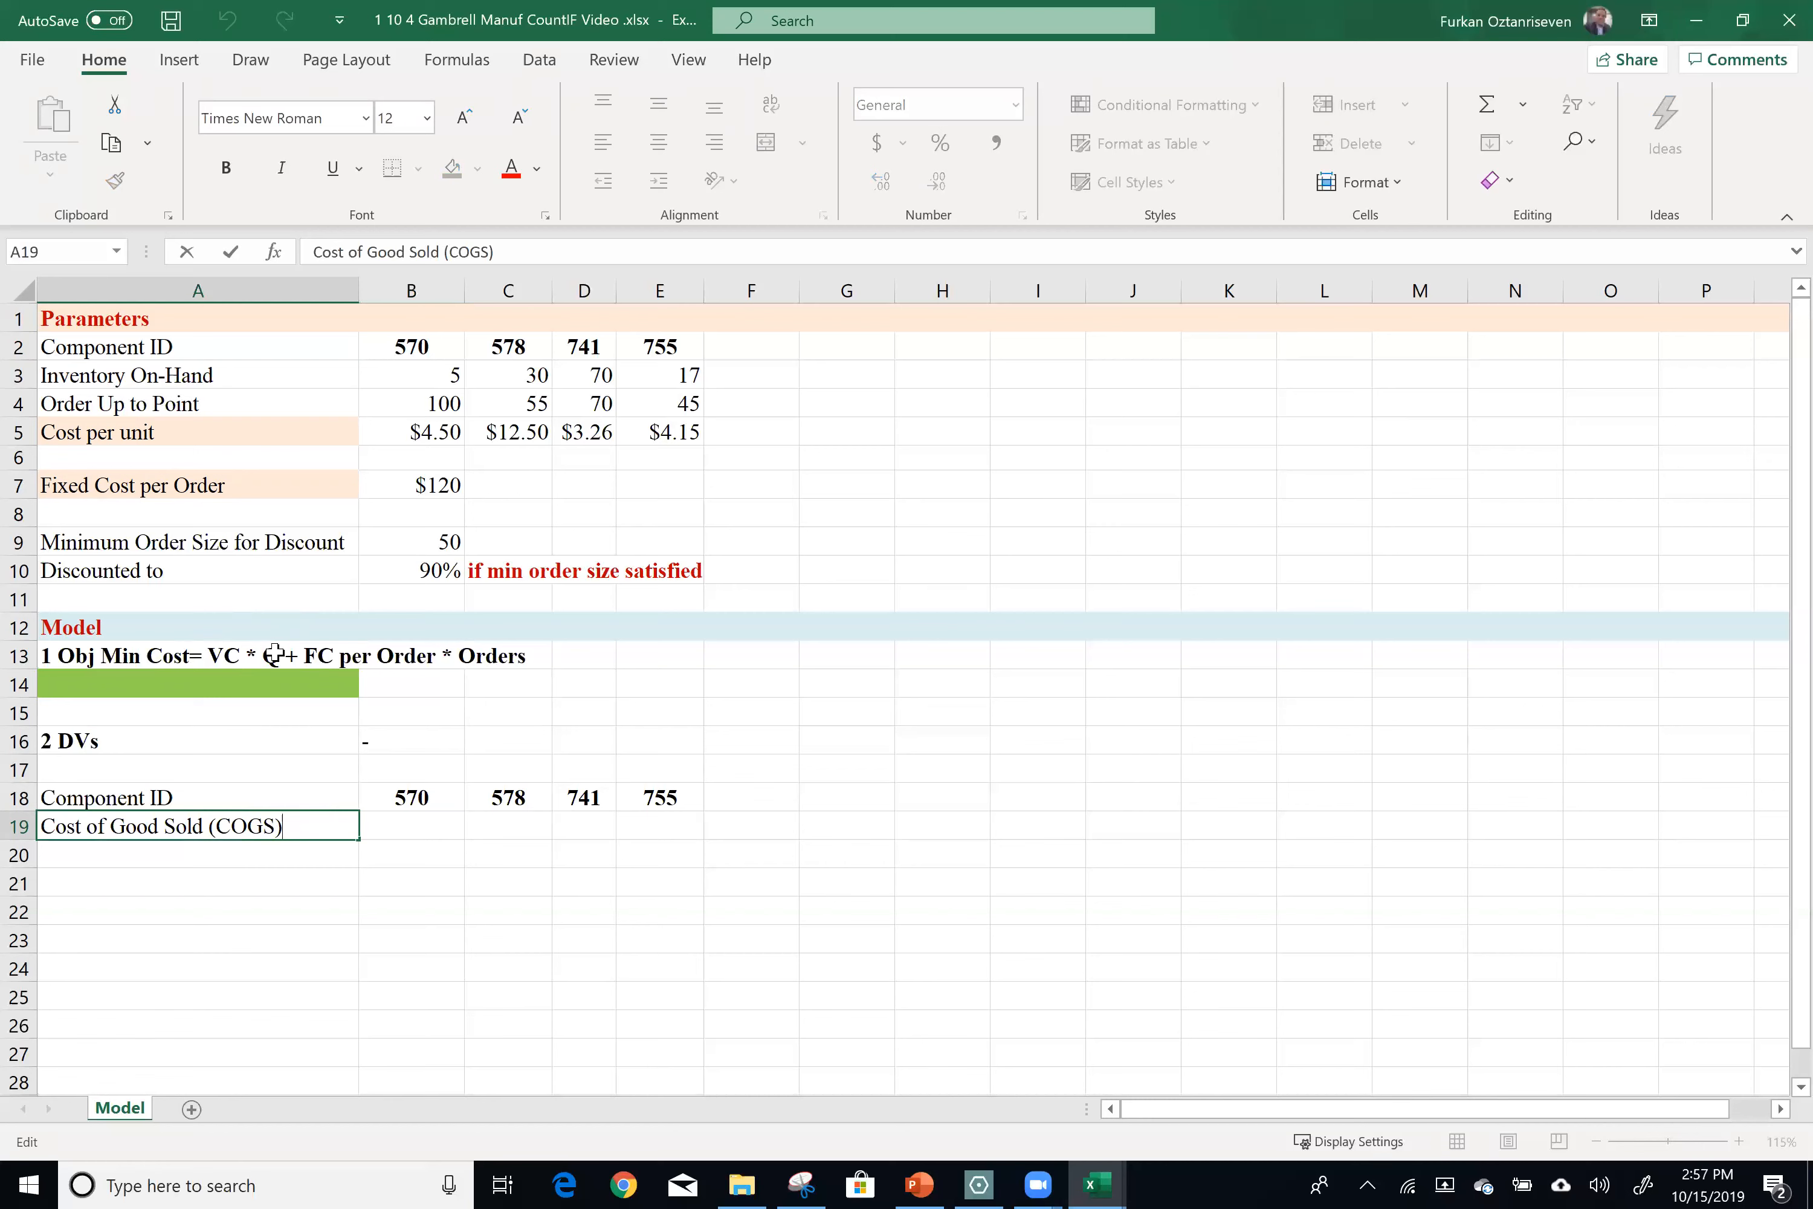
Enter the label "Order Quantity (Q)" in A20, below the cost of goods label.
left_click(193, 855)
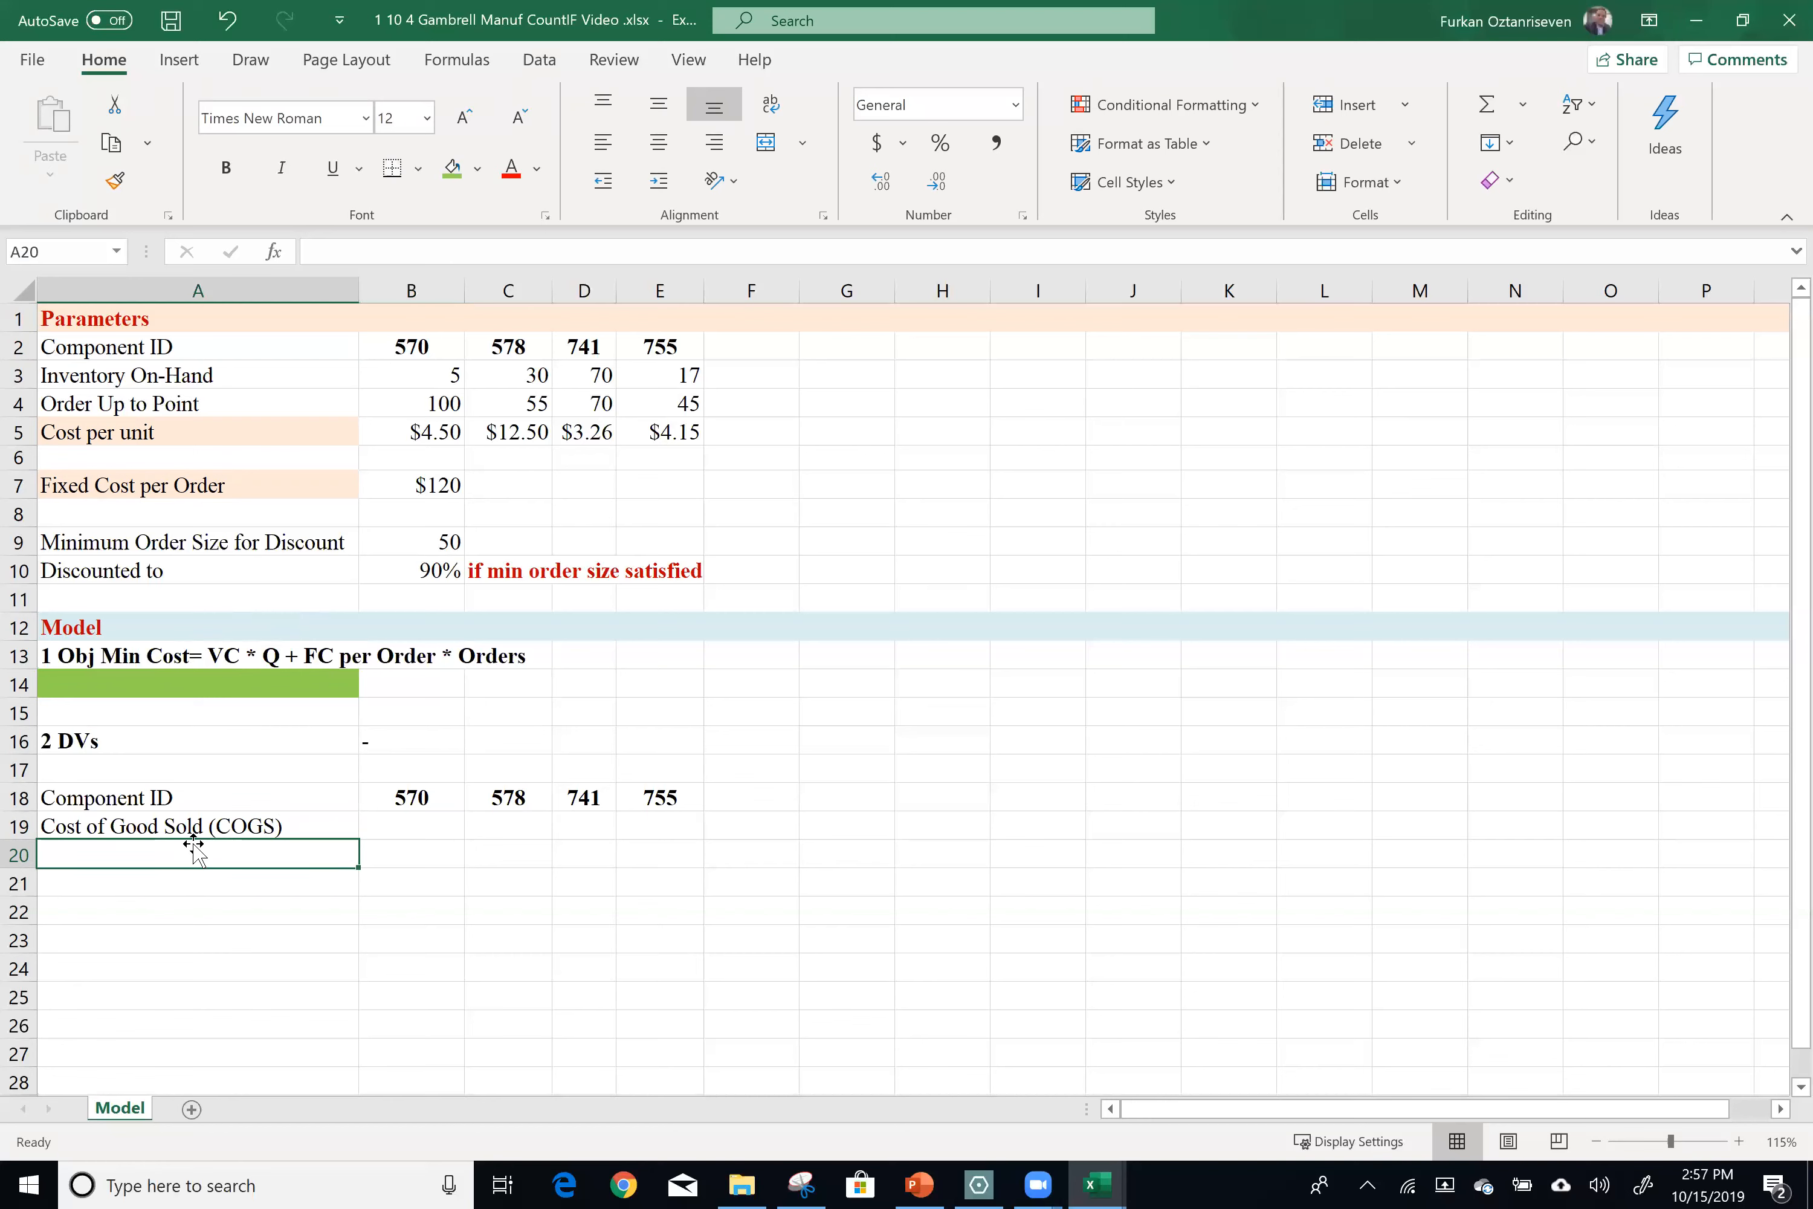
type("Order ")
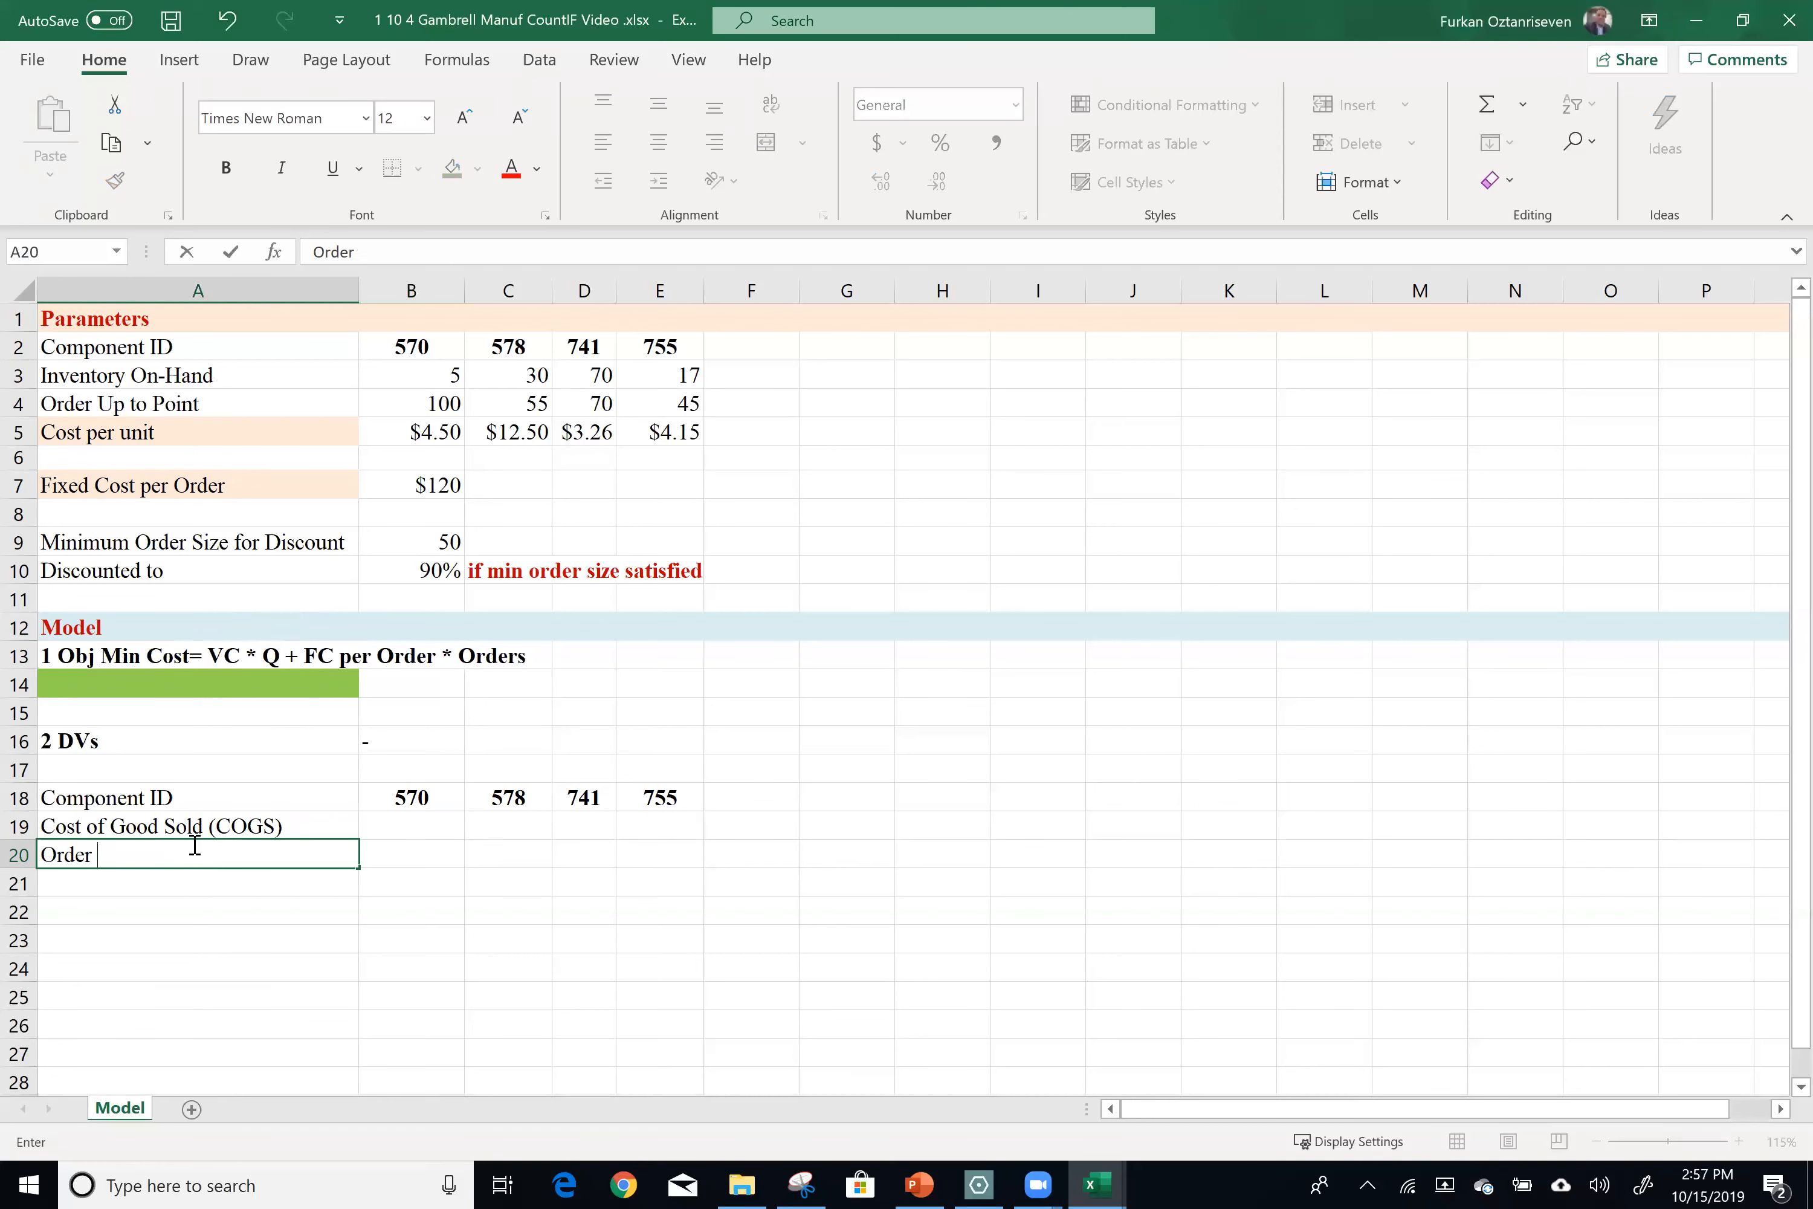
type("Quantity (Q)")
key("Tab")
left_click_drag(364, 825, 678, 835)
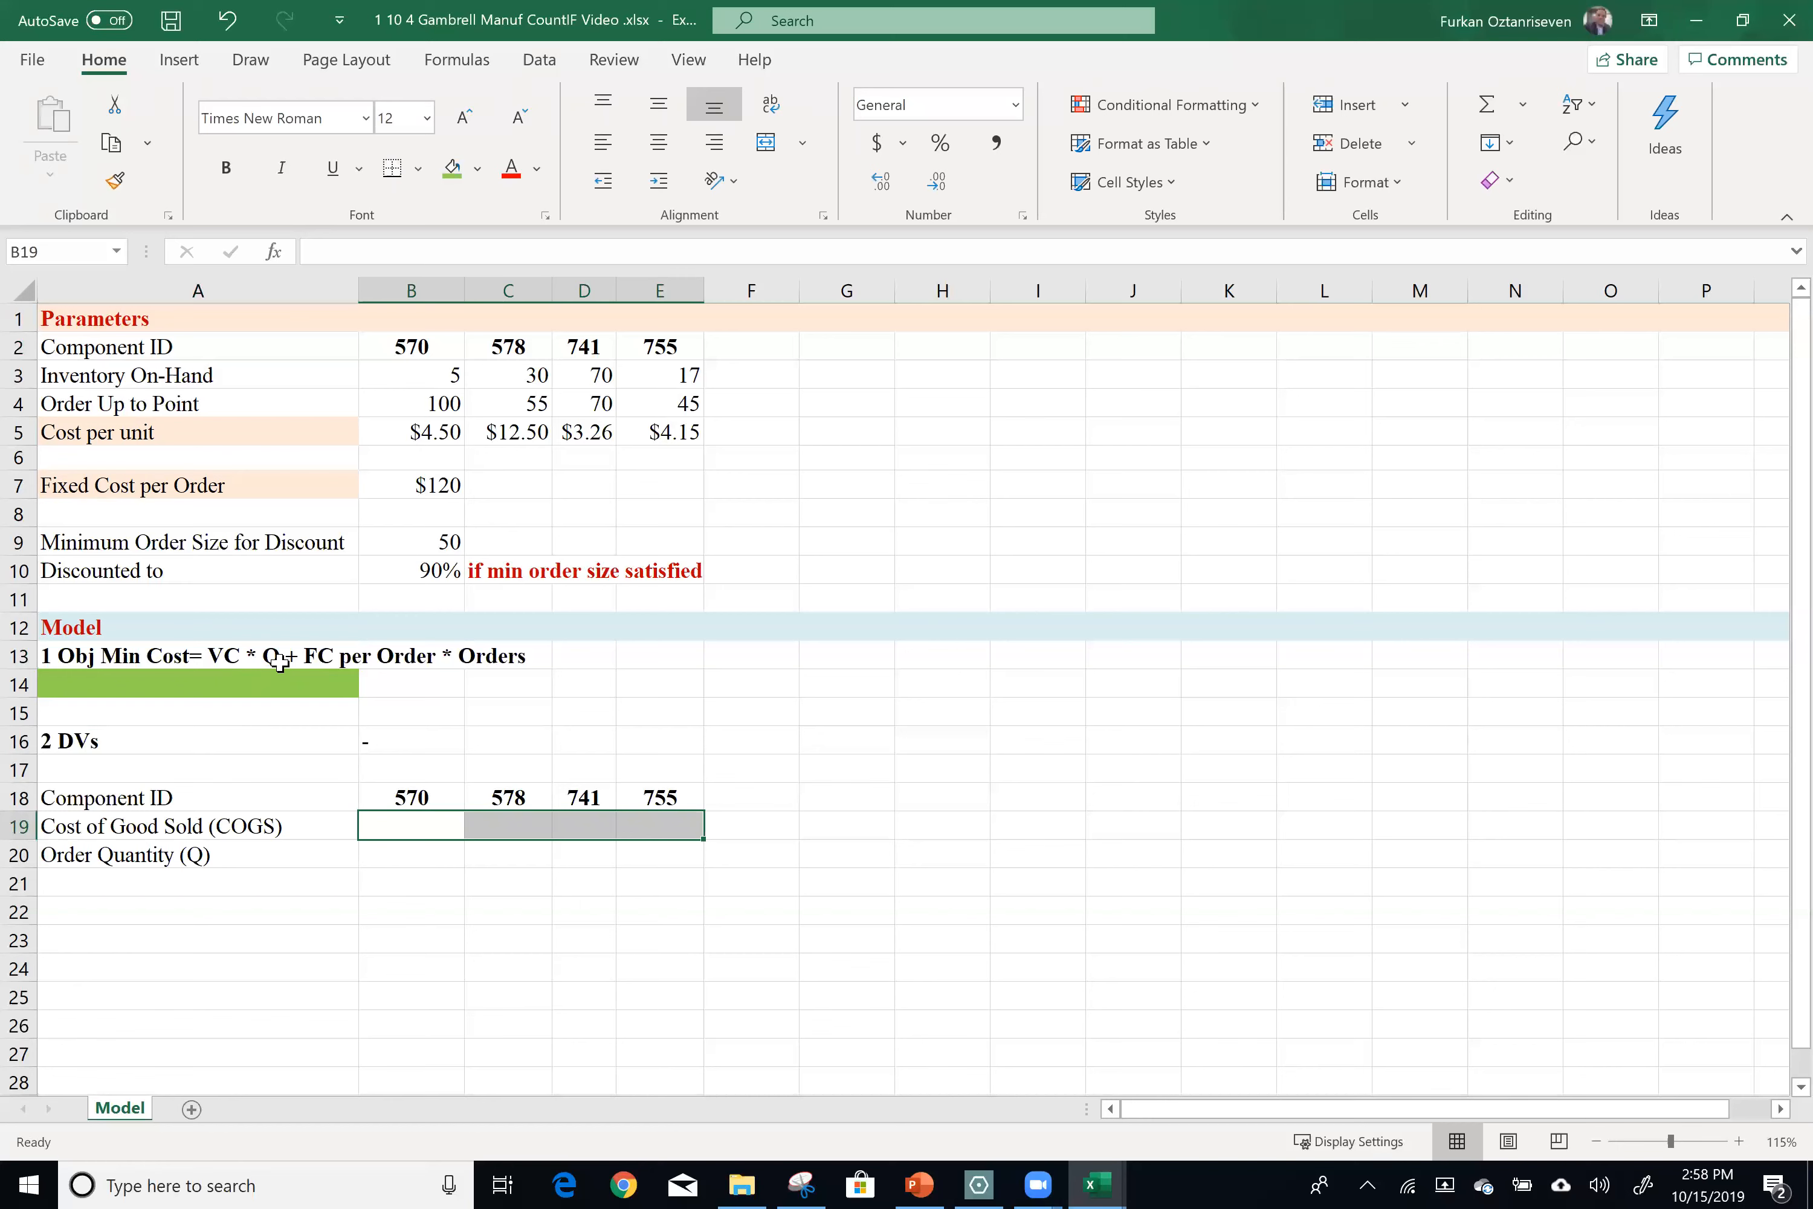
Calculate the first component's order quantity in B20 with =B4-B3 and fill the formula across to E20.
left_click(438, 857)
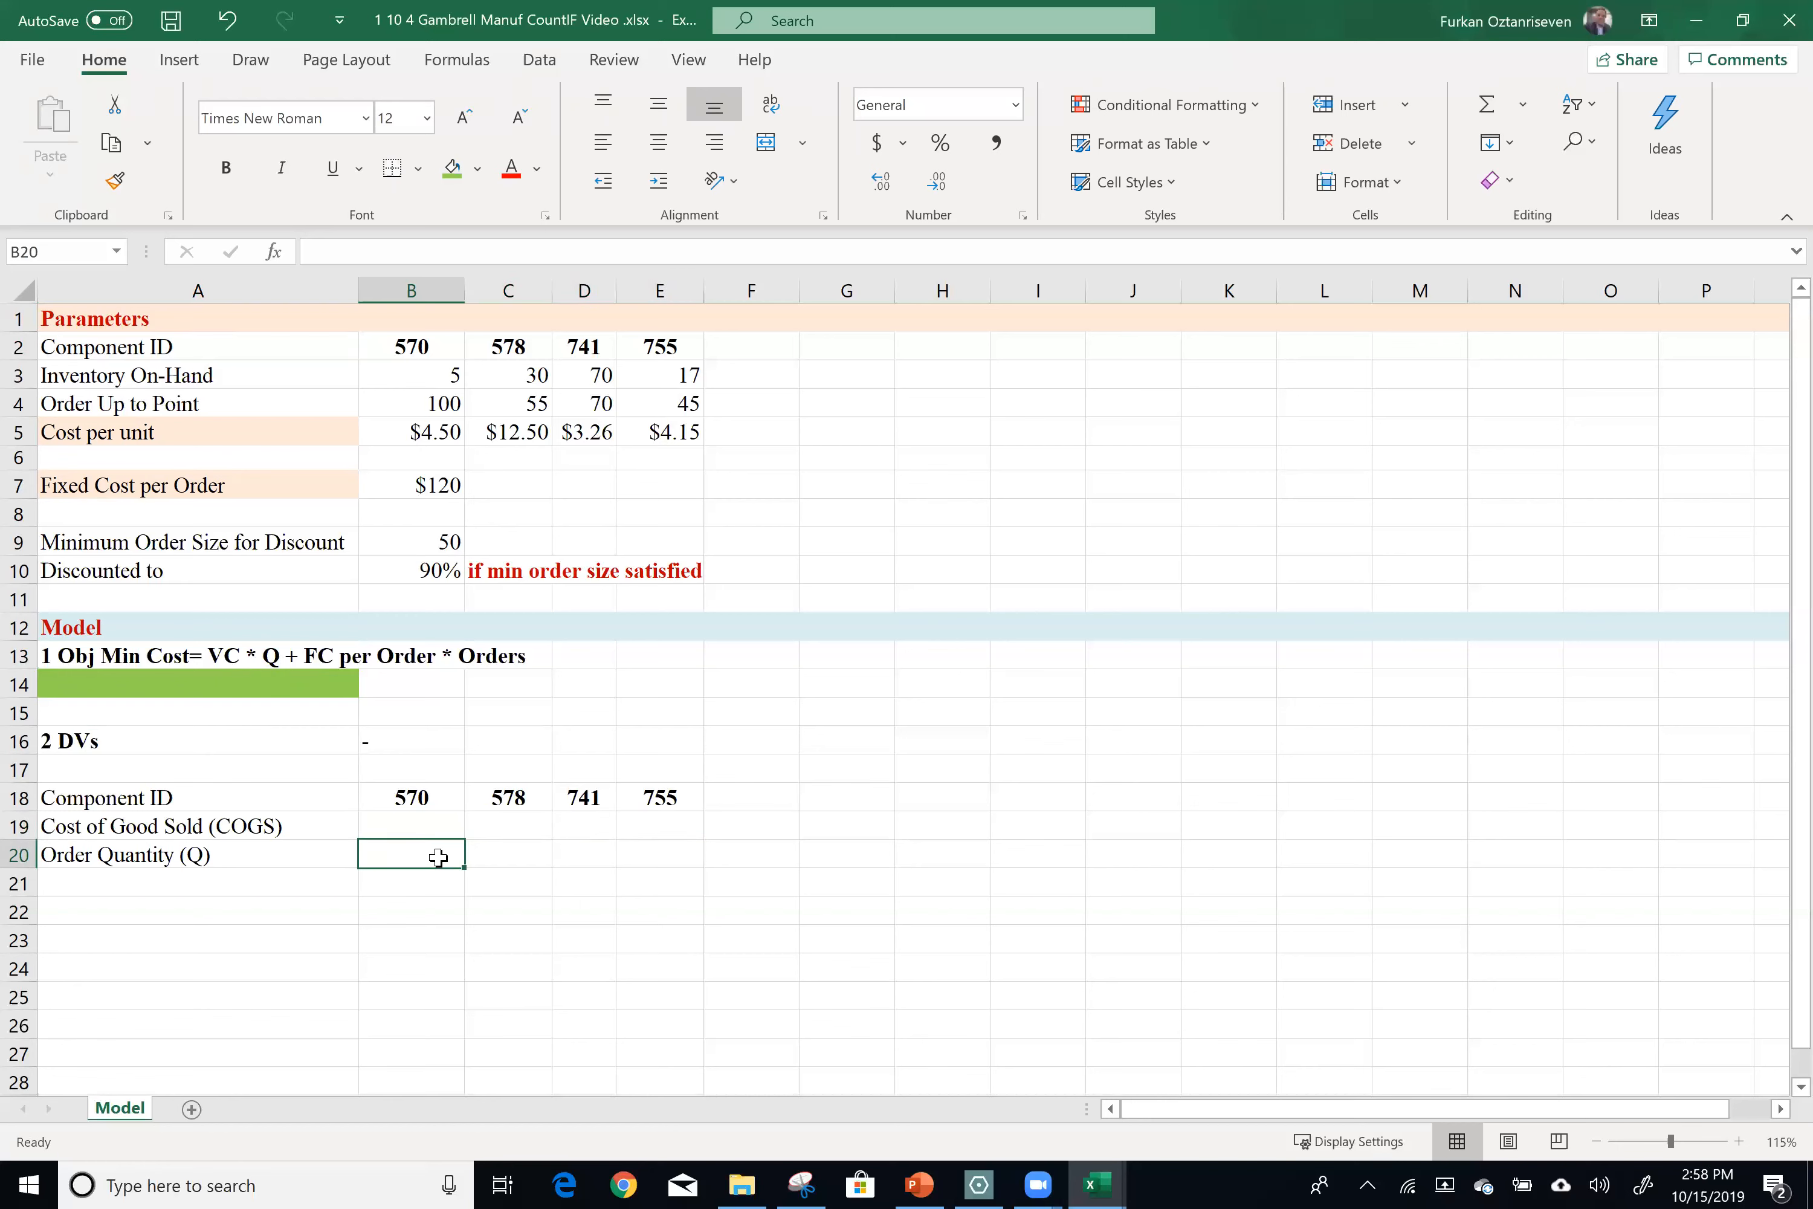
type("=")
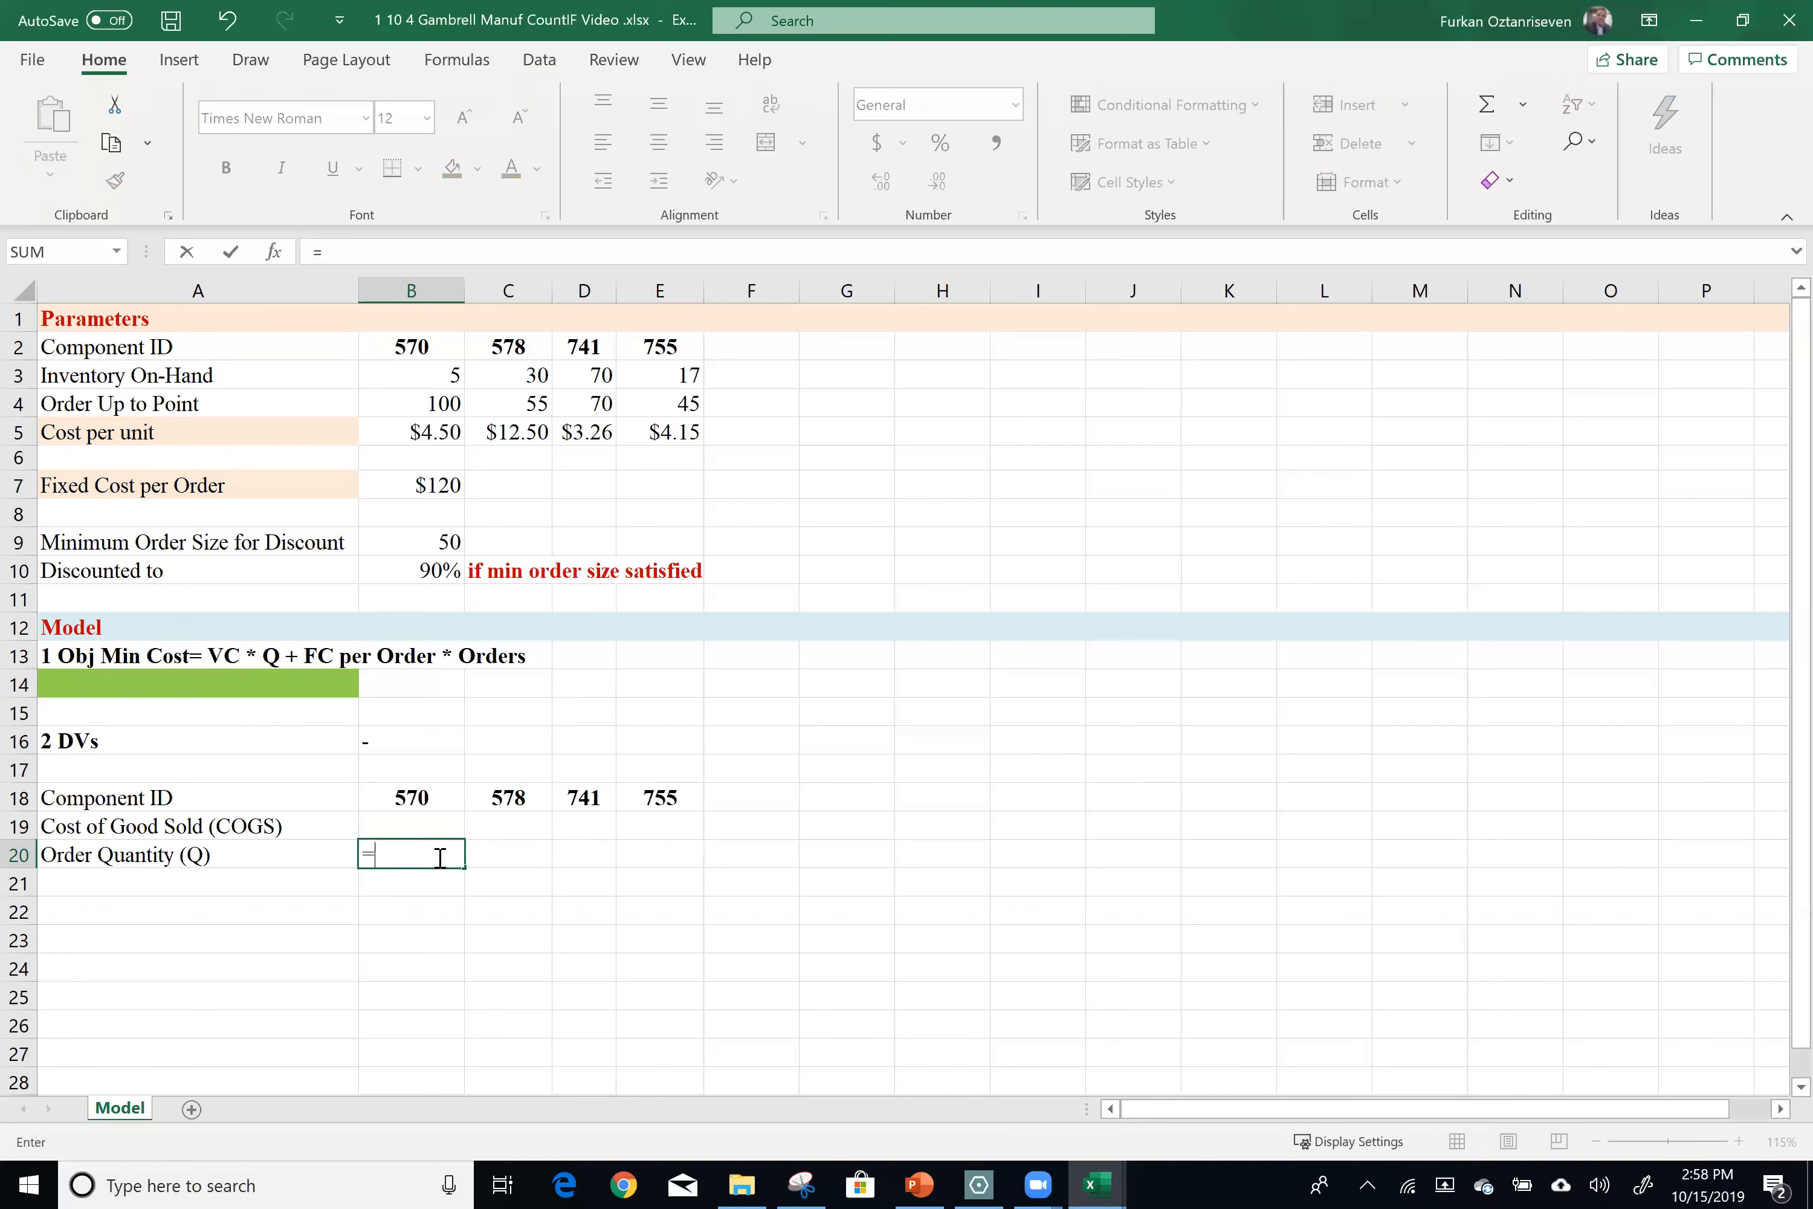
left_click(436, 407)
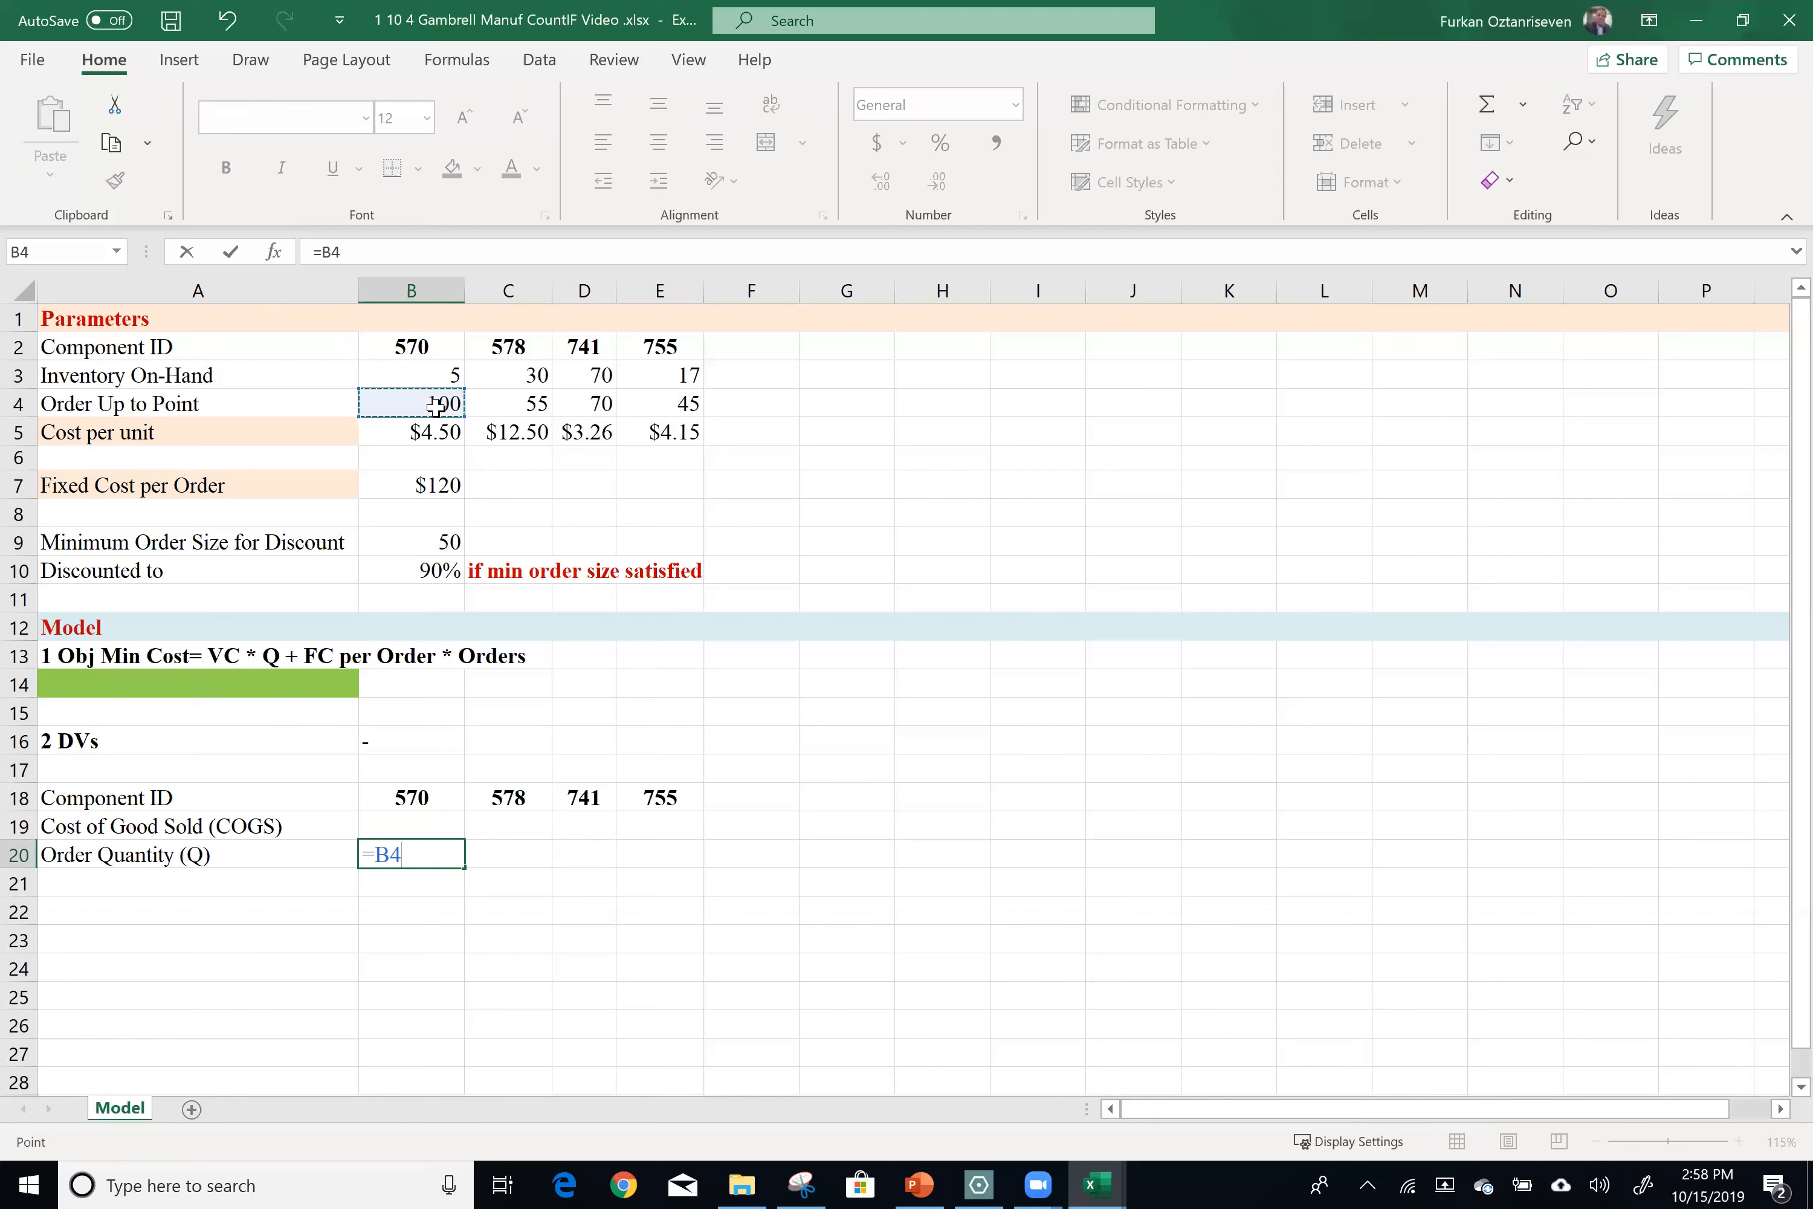
type("-")
left_click(444, 377)
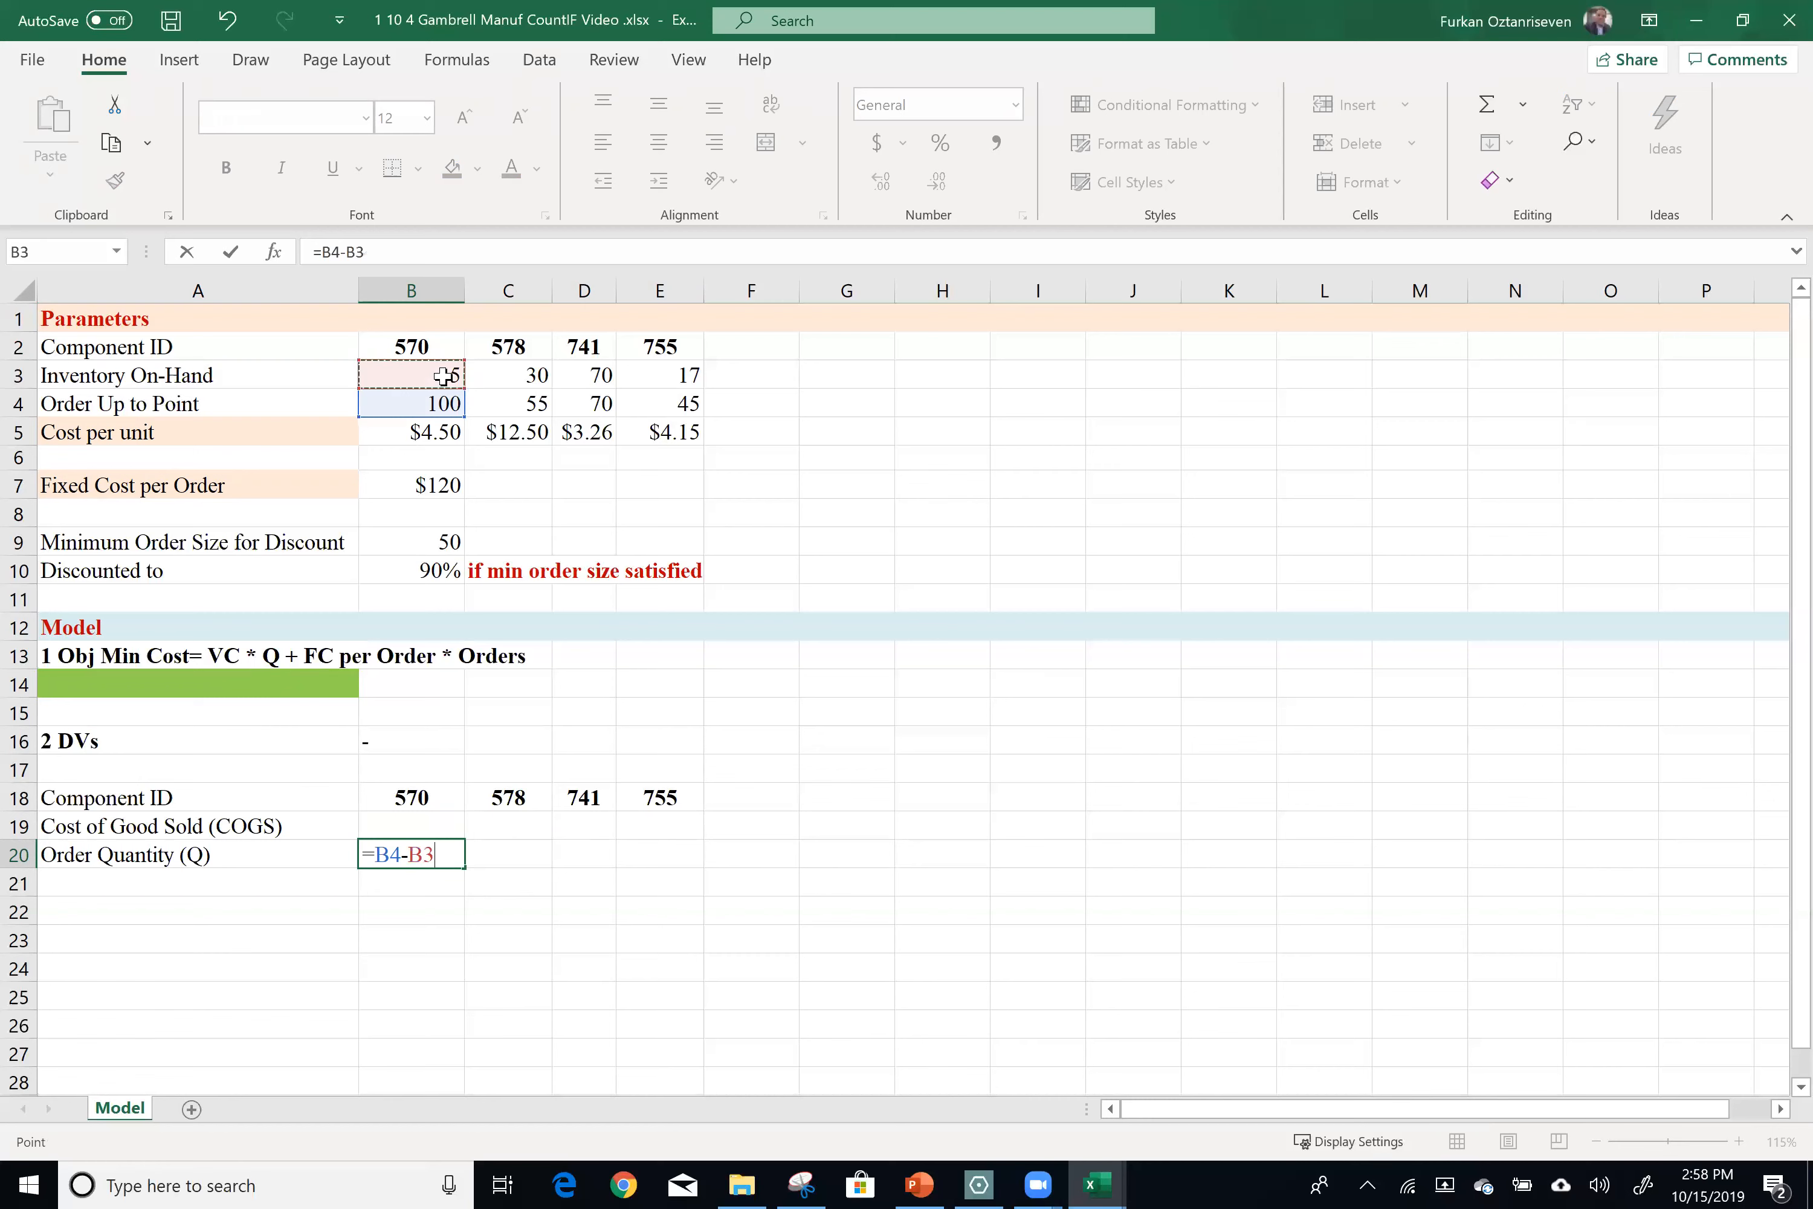
key("Return")
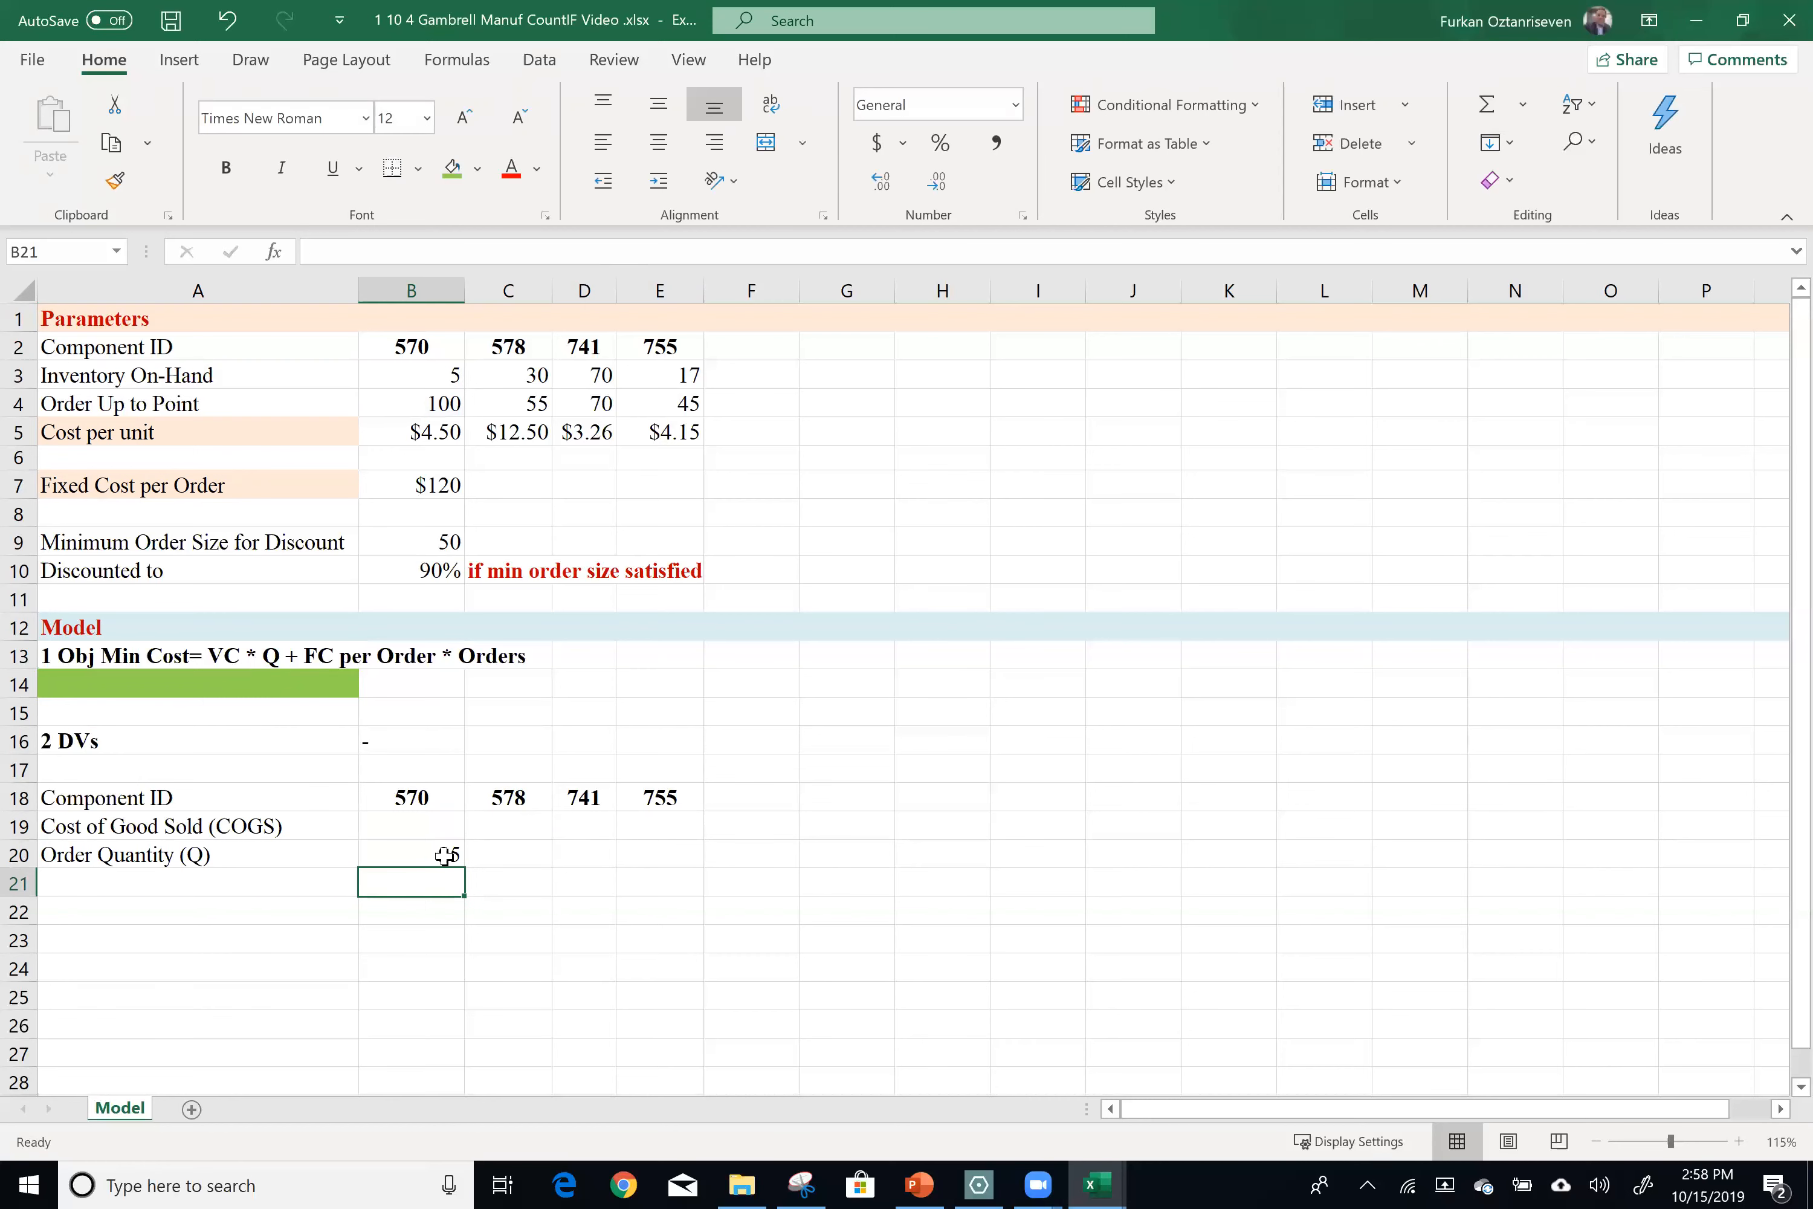
left_click(445, 855)
left_click_drag(463, 867, 711, 858)
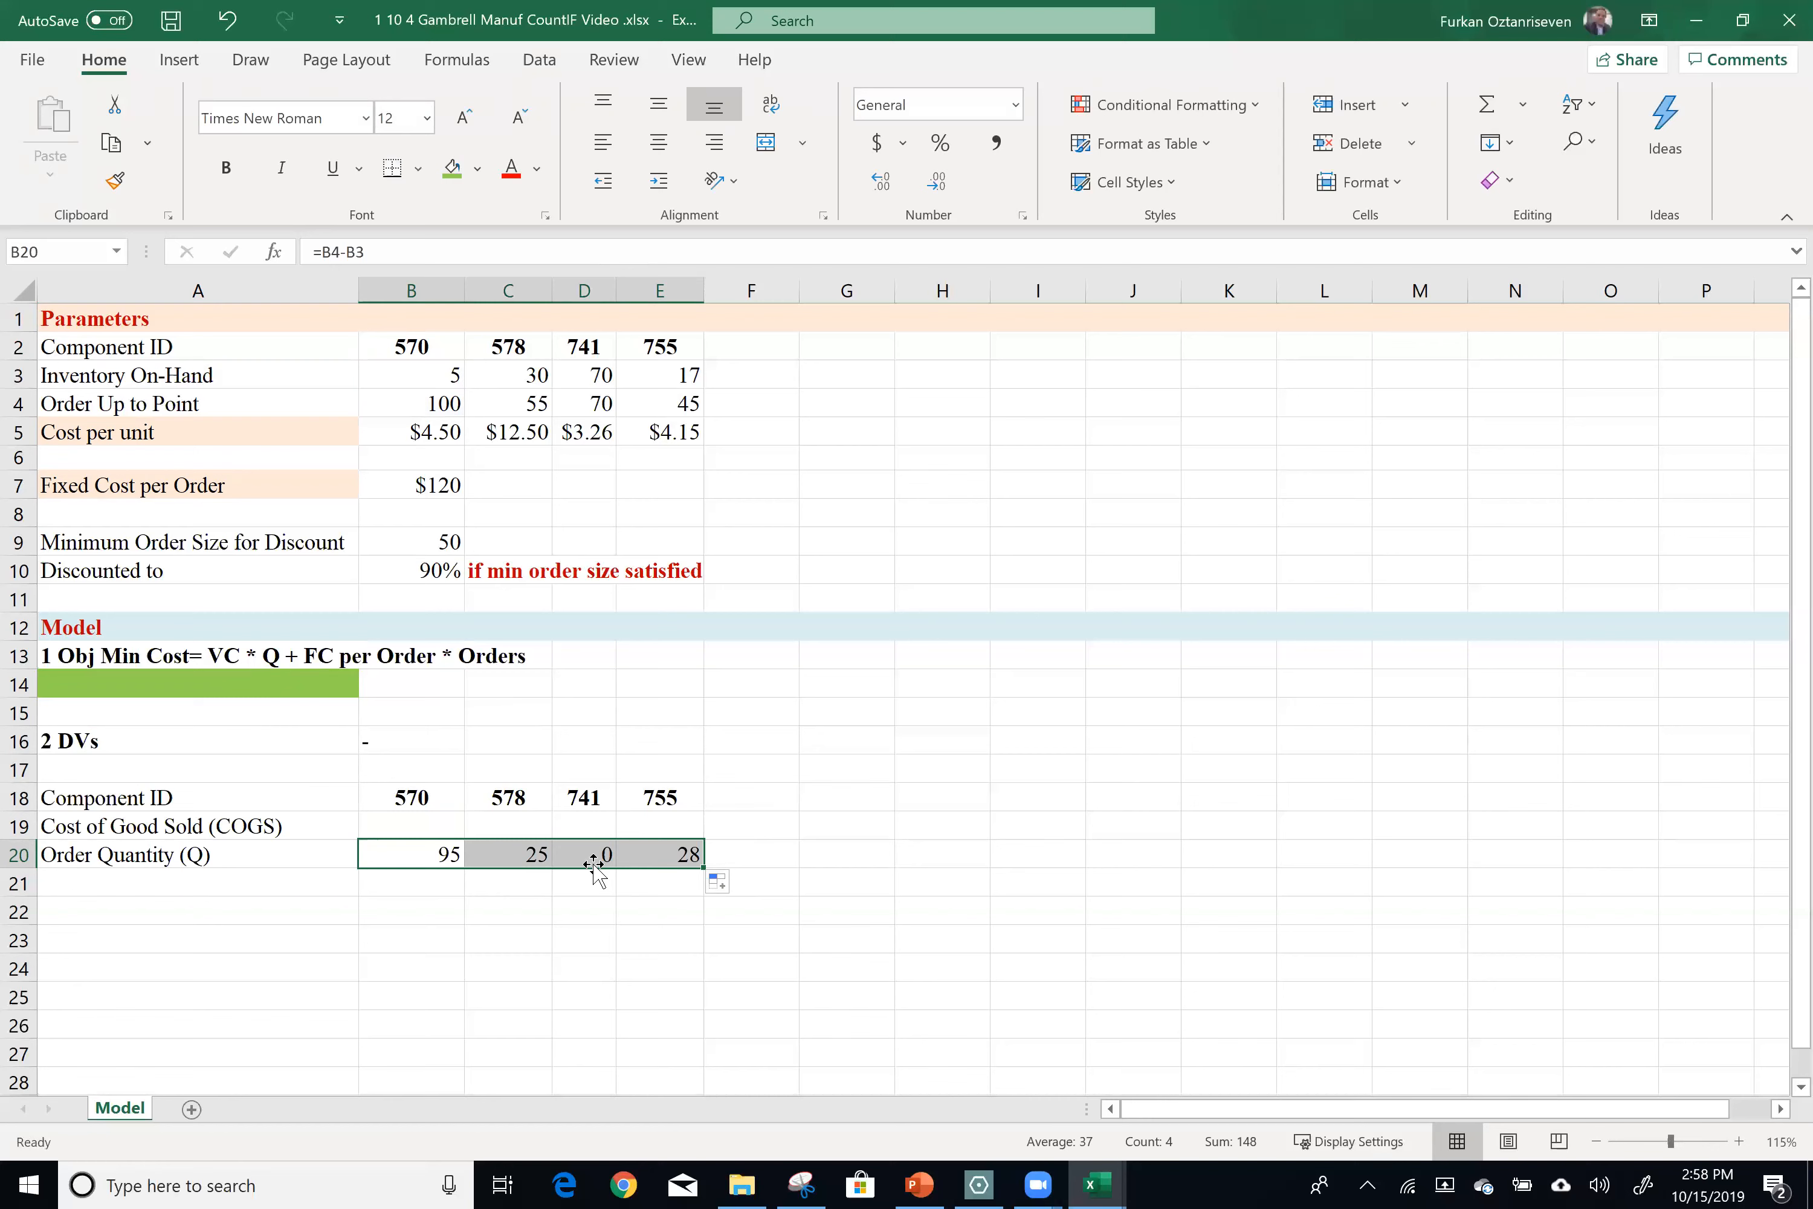
Begin an IF formula in B19 with the logical test B20>=B9, comparing order quantity with the minimum discount order size.
left_click(451, 817)
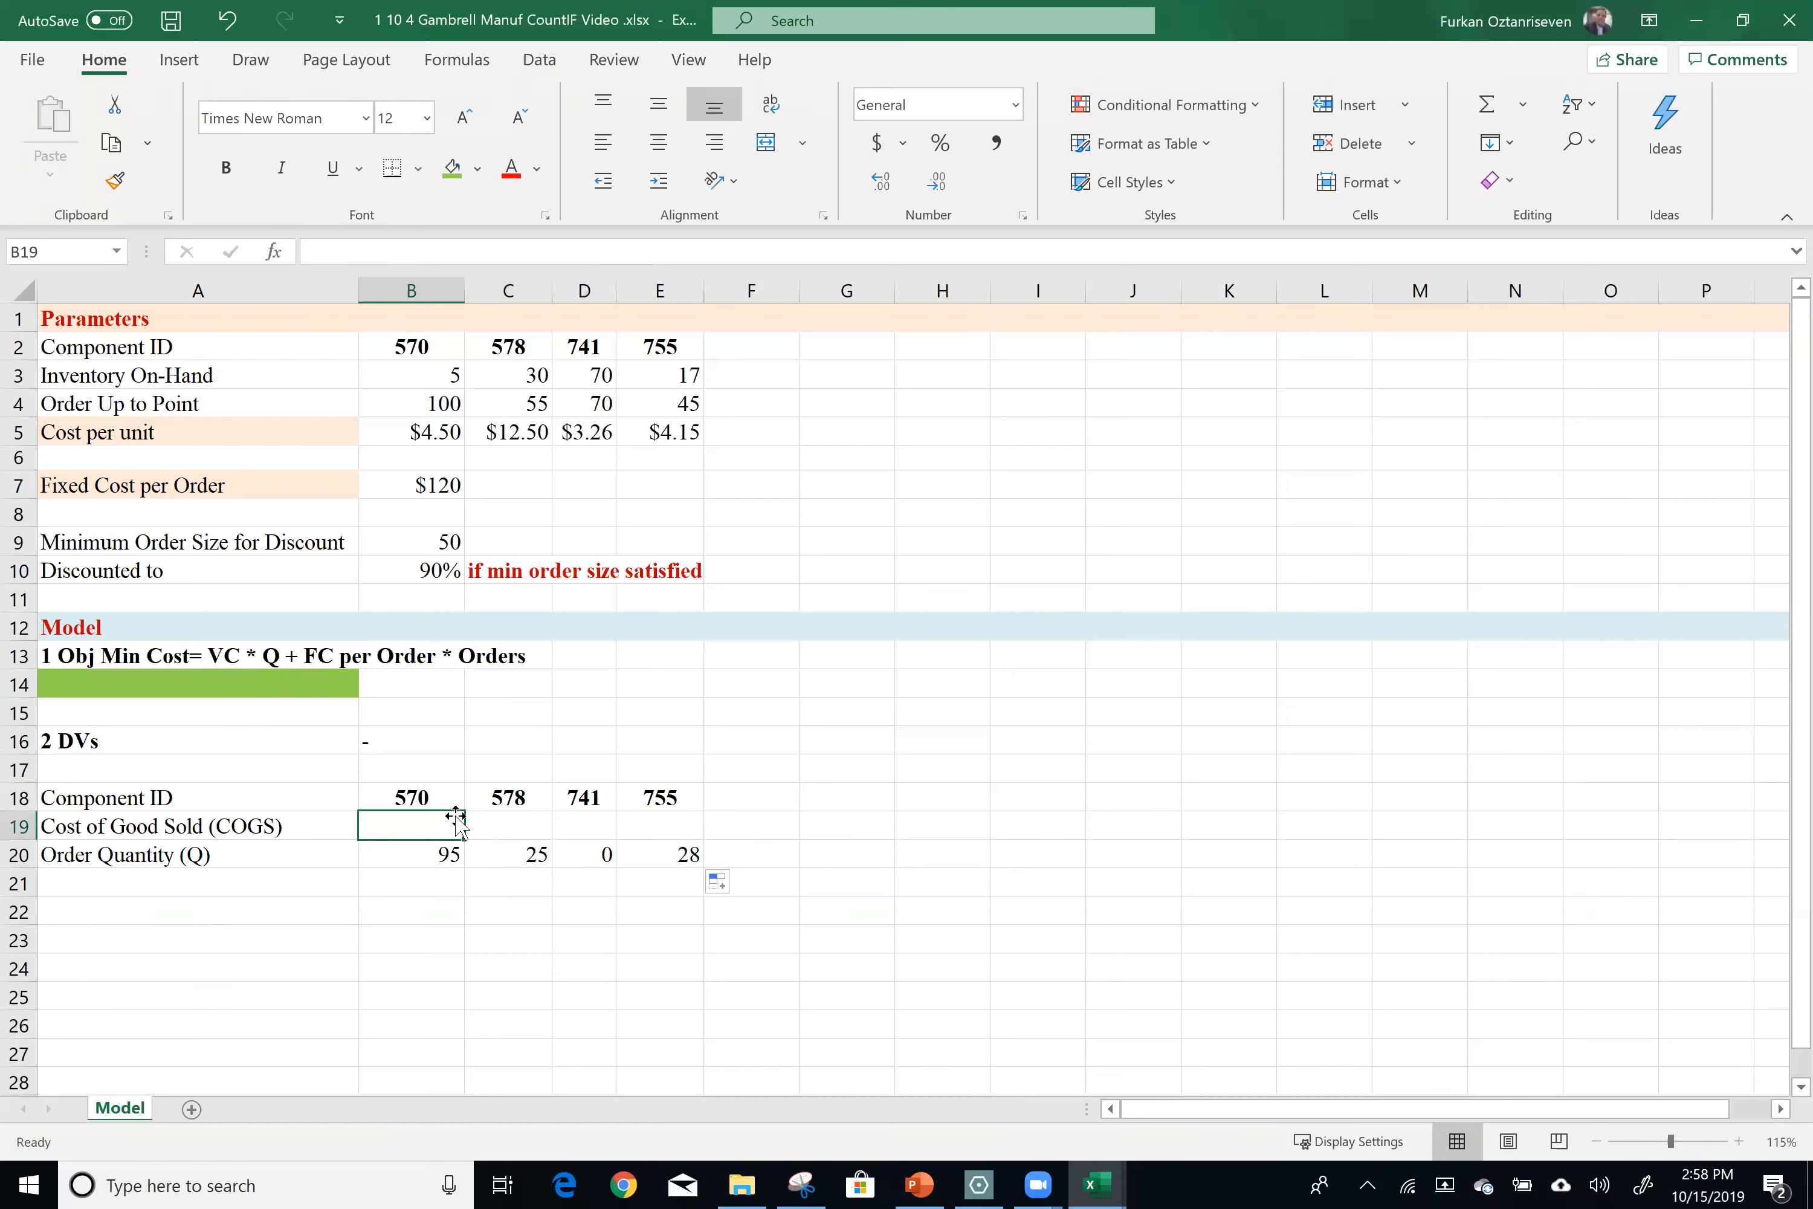
type("=")
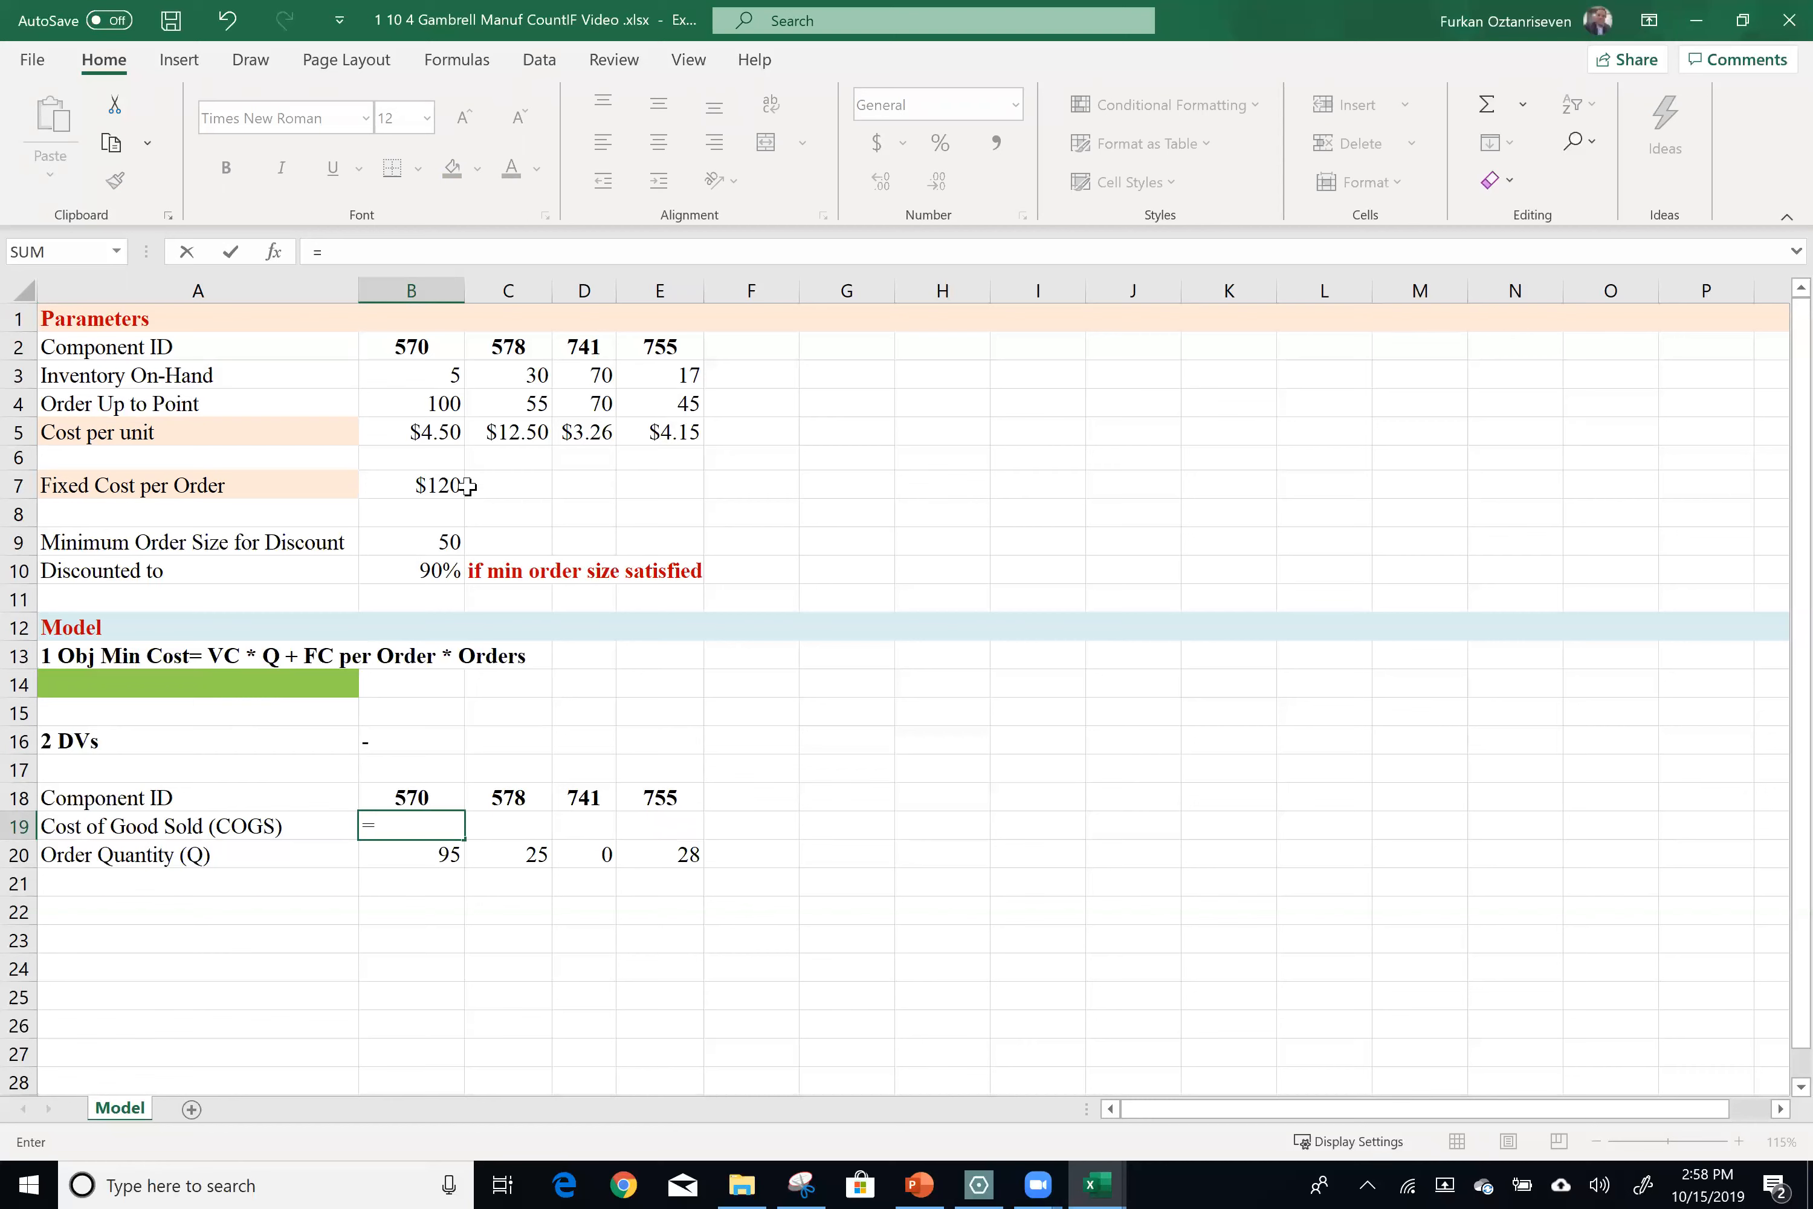
left_click(437, 435)
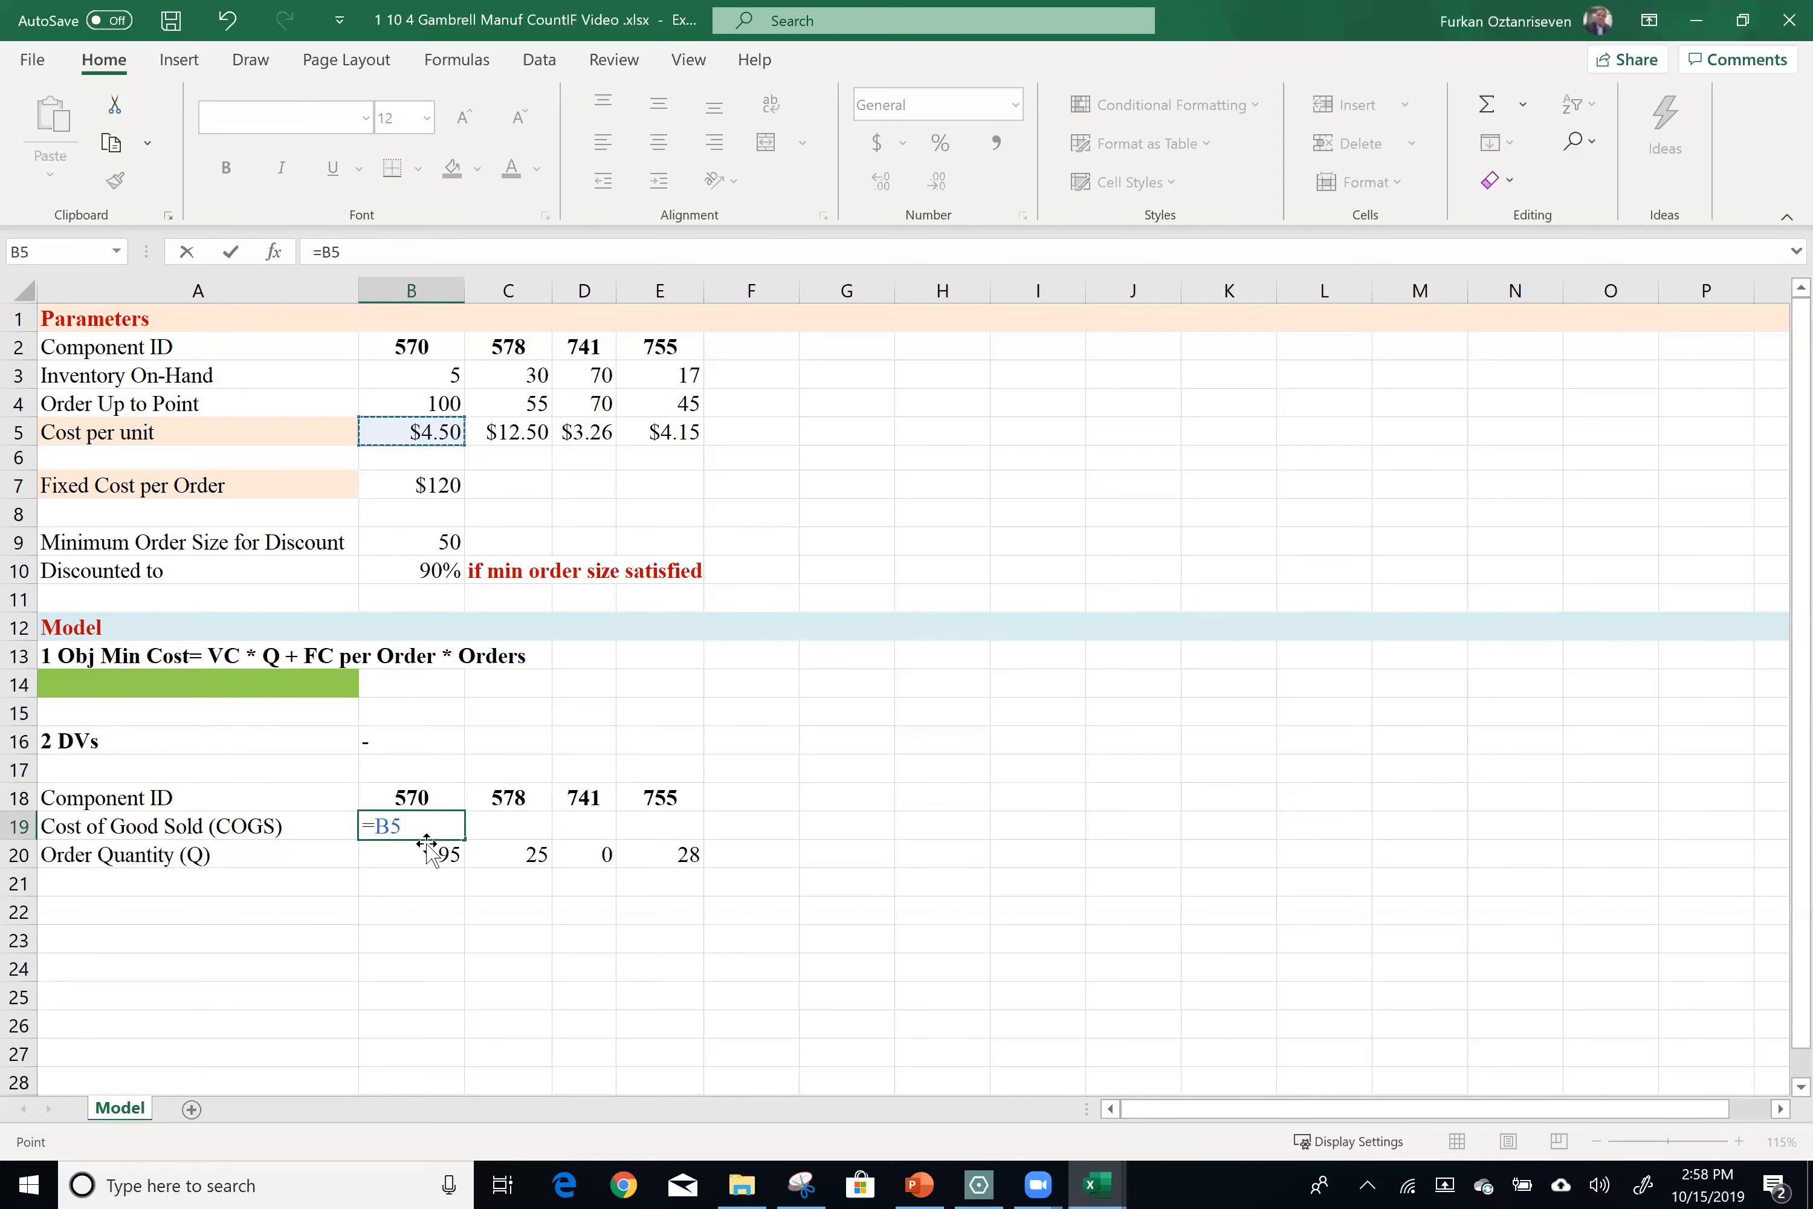
key("BackSpace")
key("BackSpace")
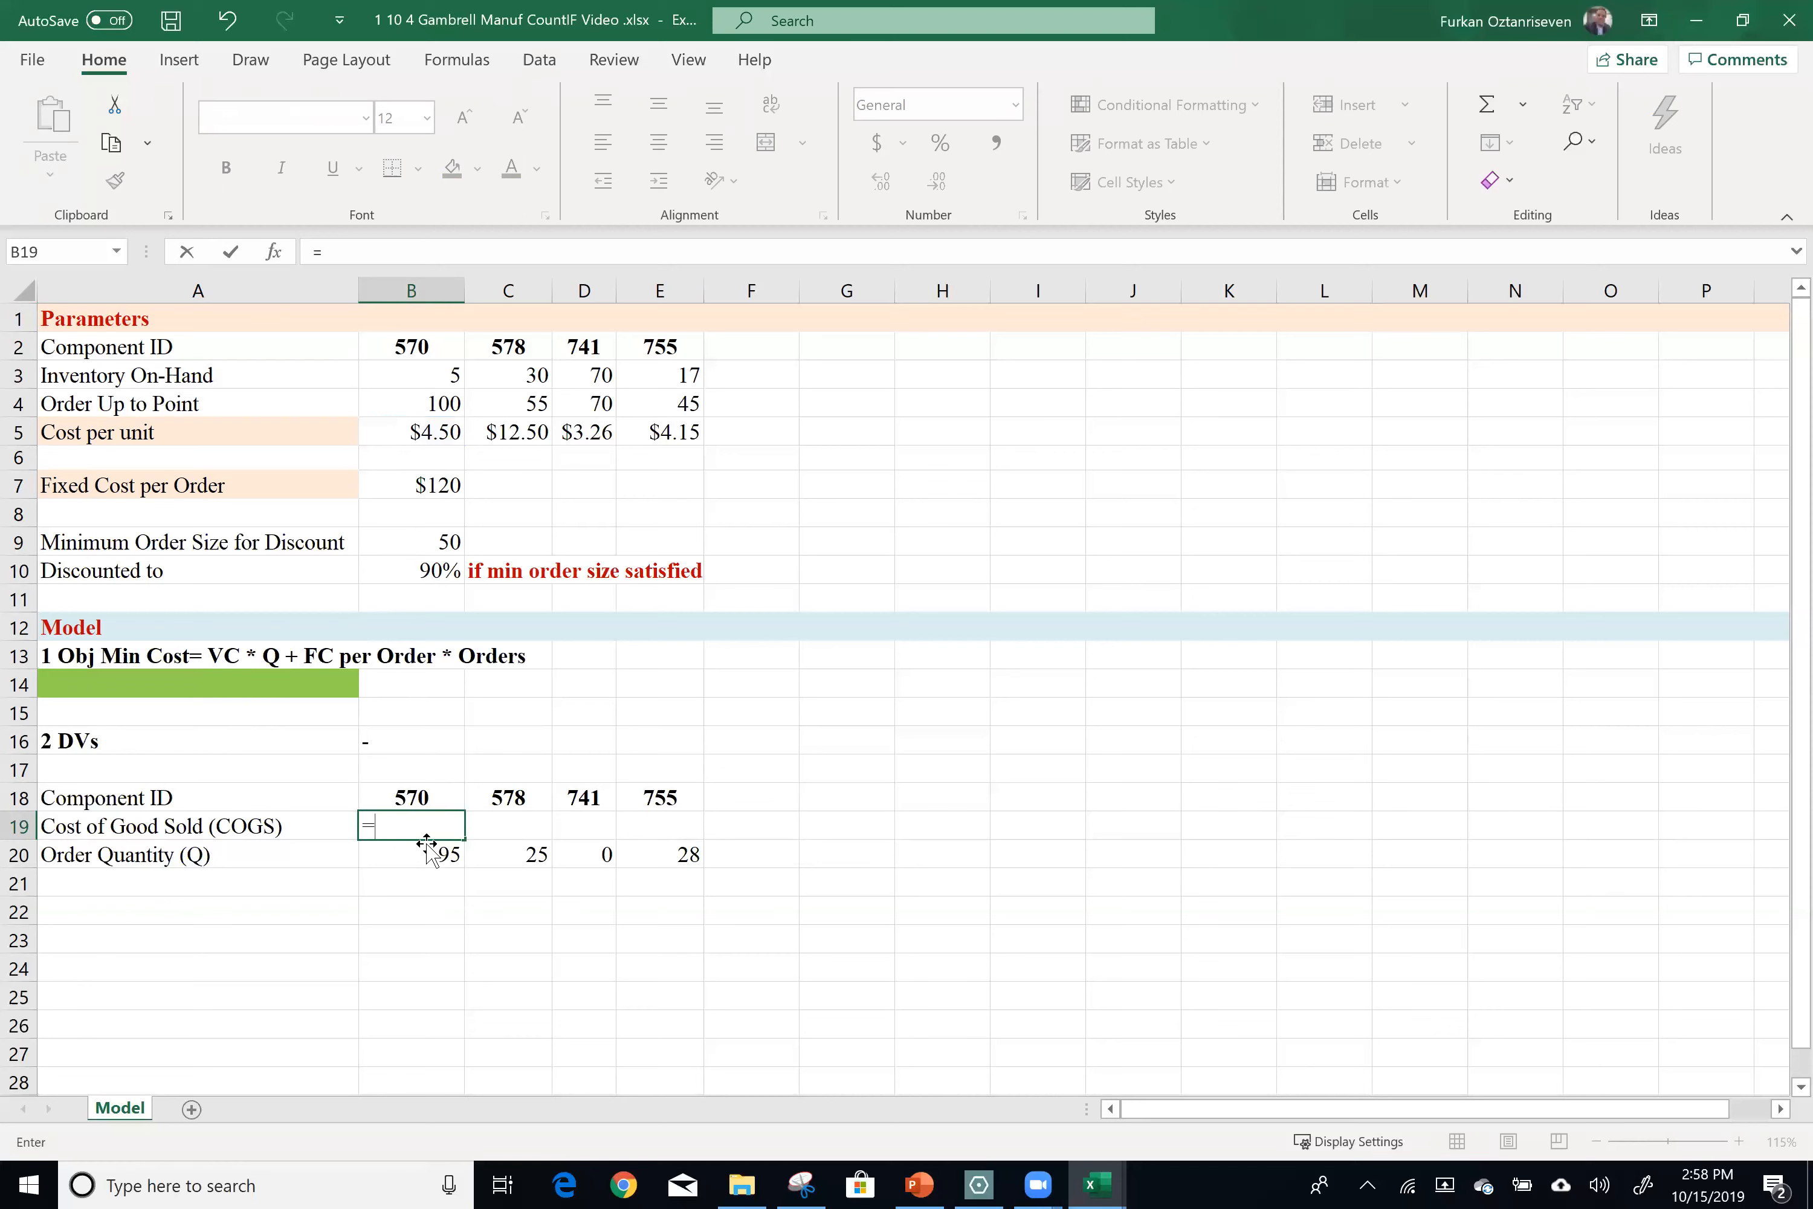
type("if")
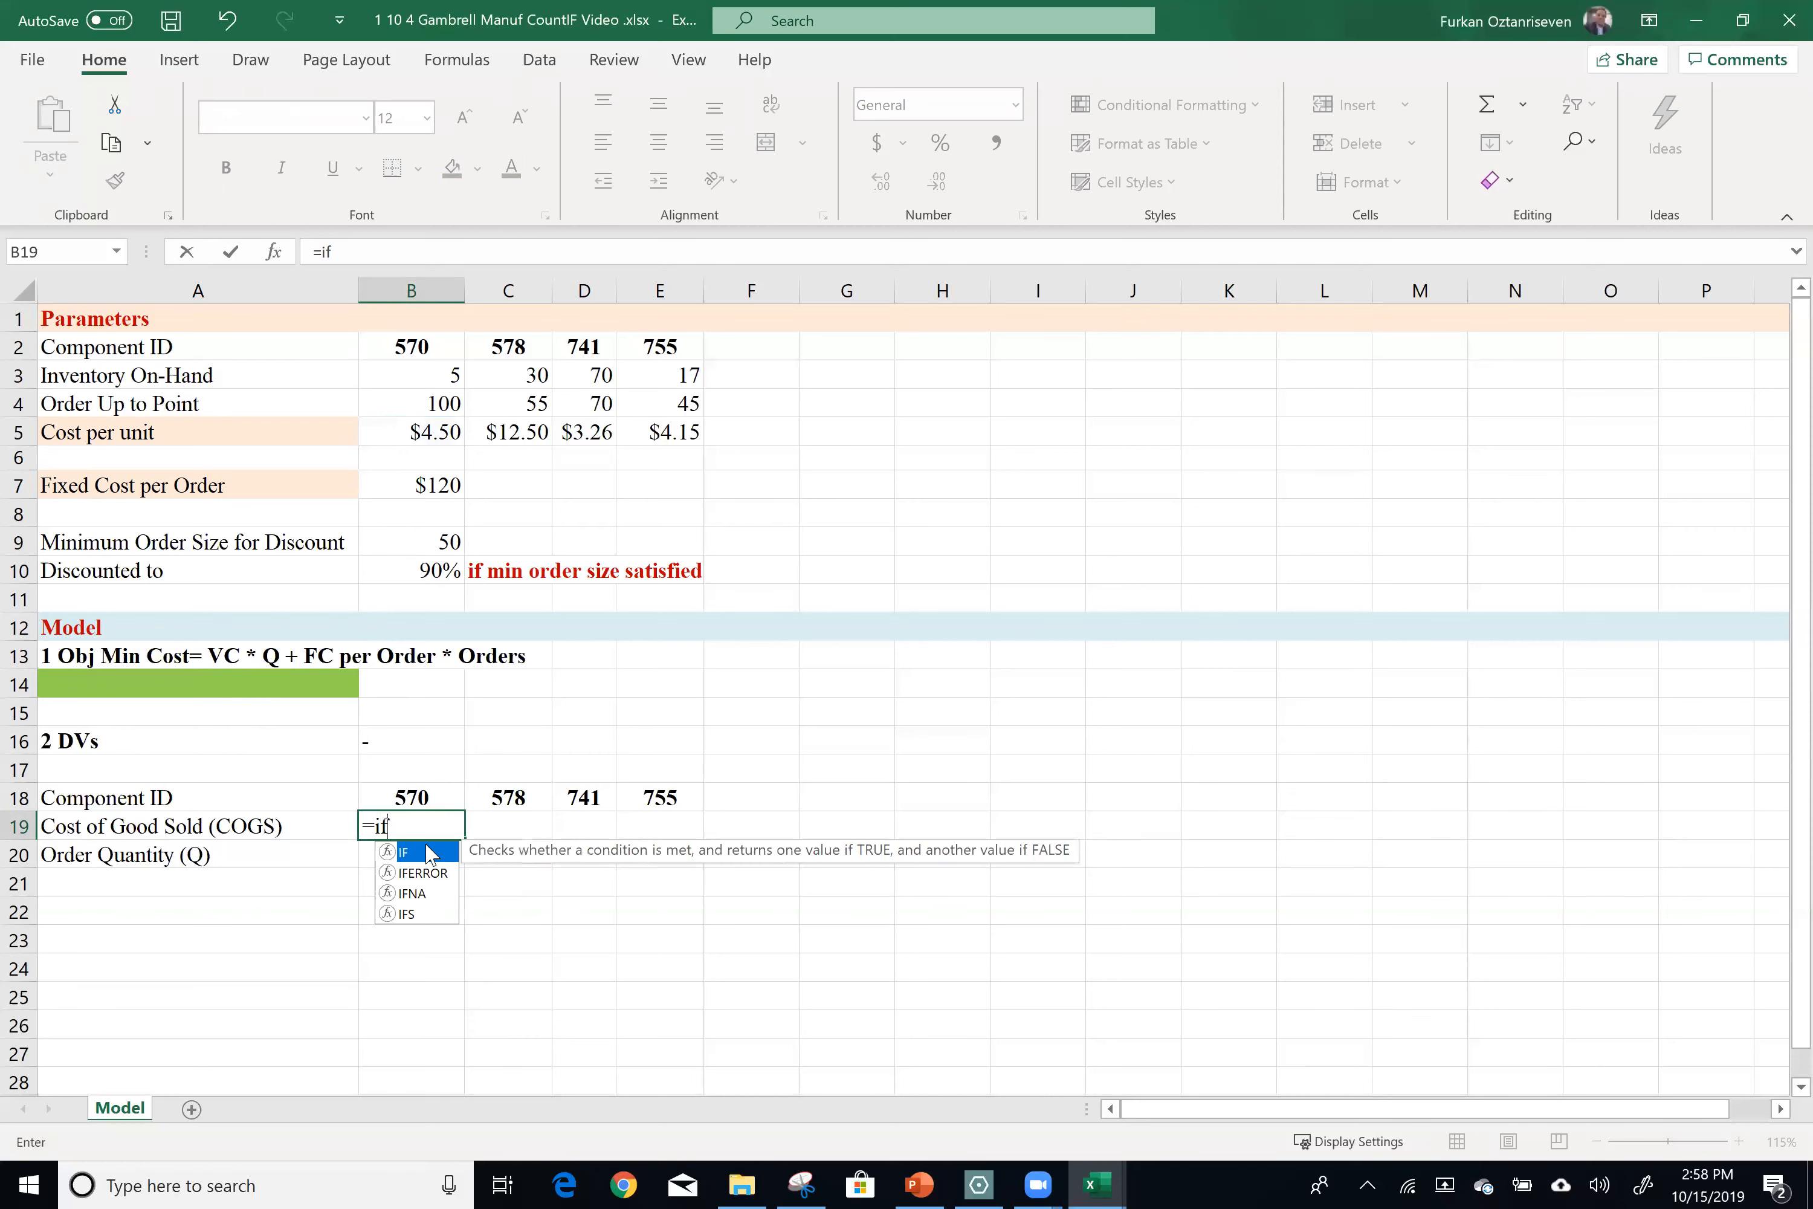
type("(")
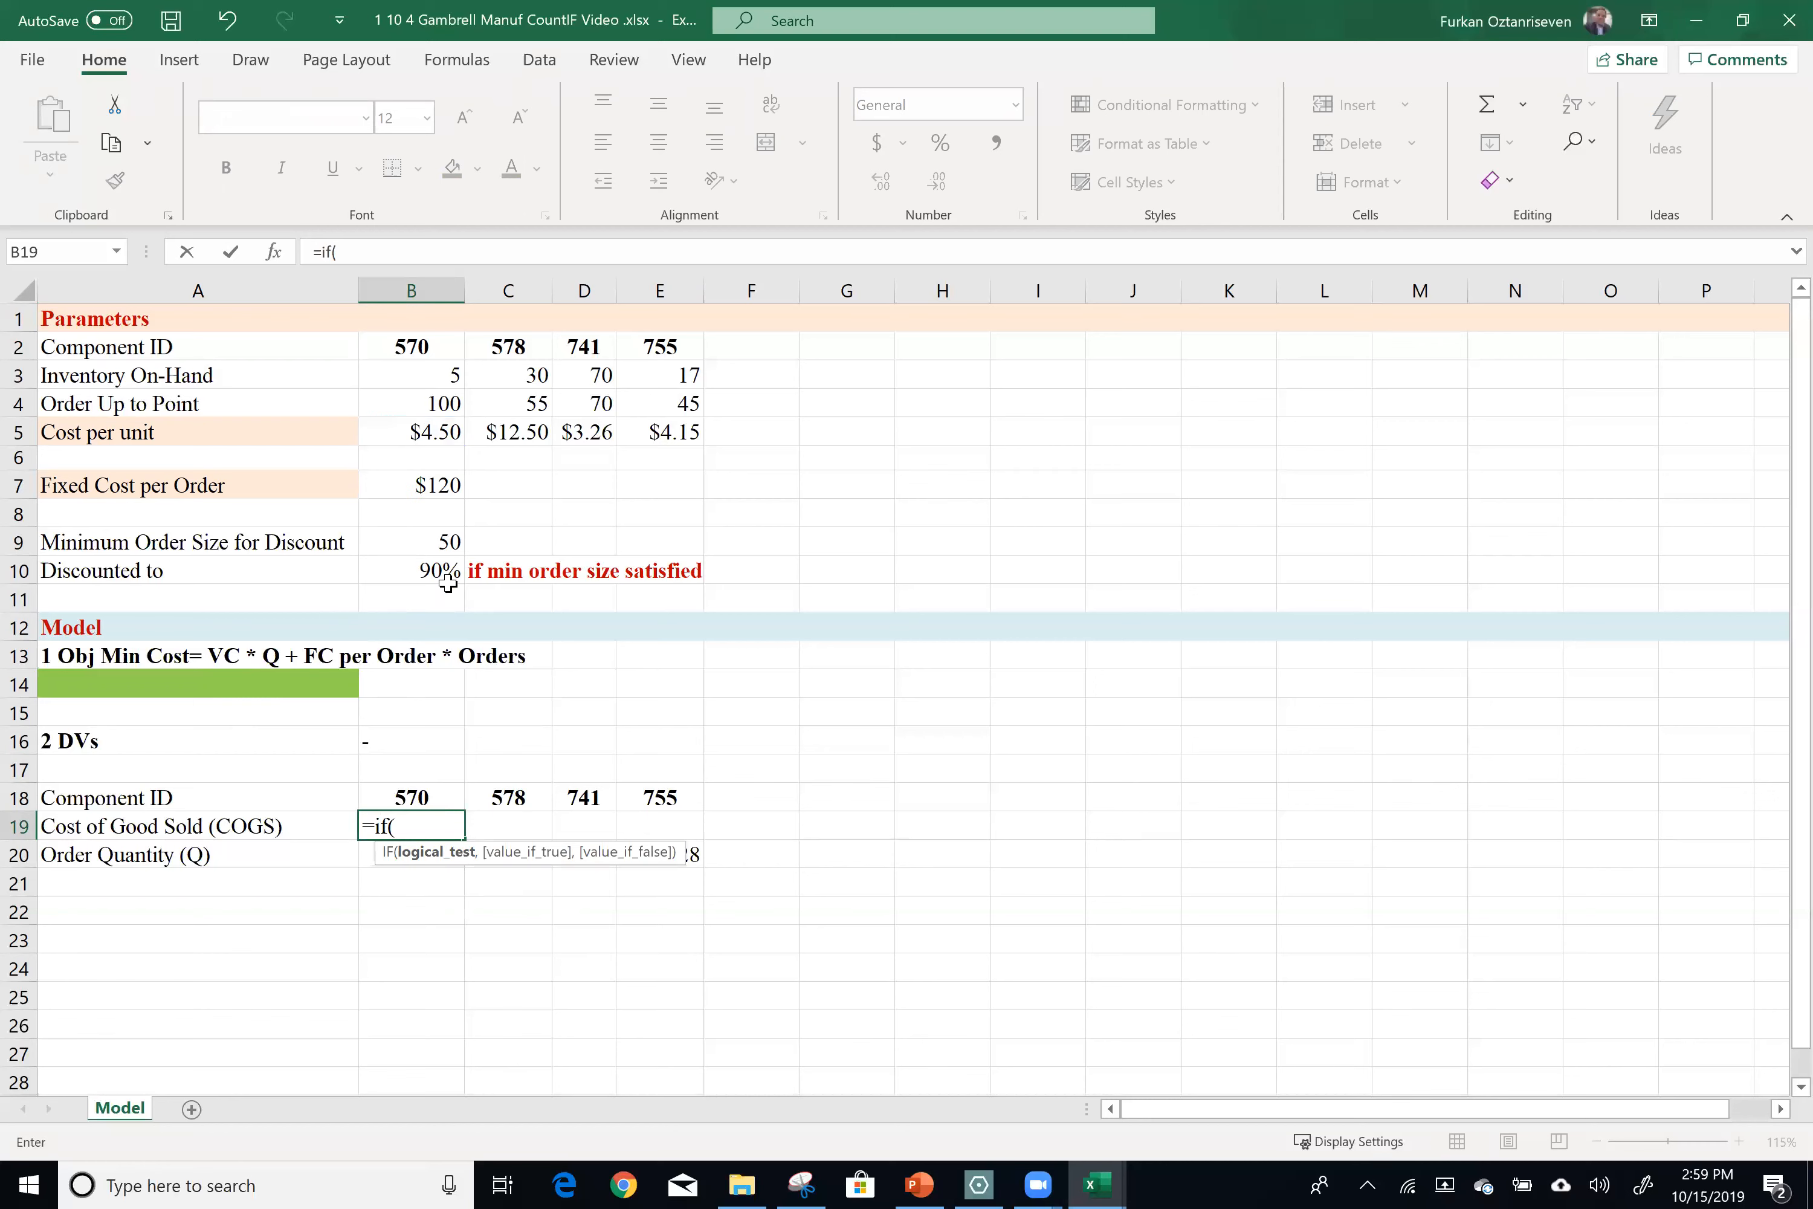
key("Down")
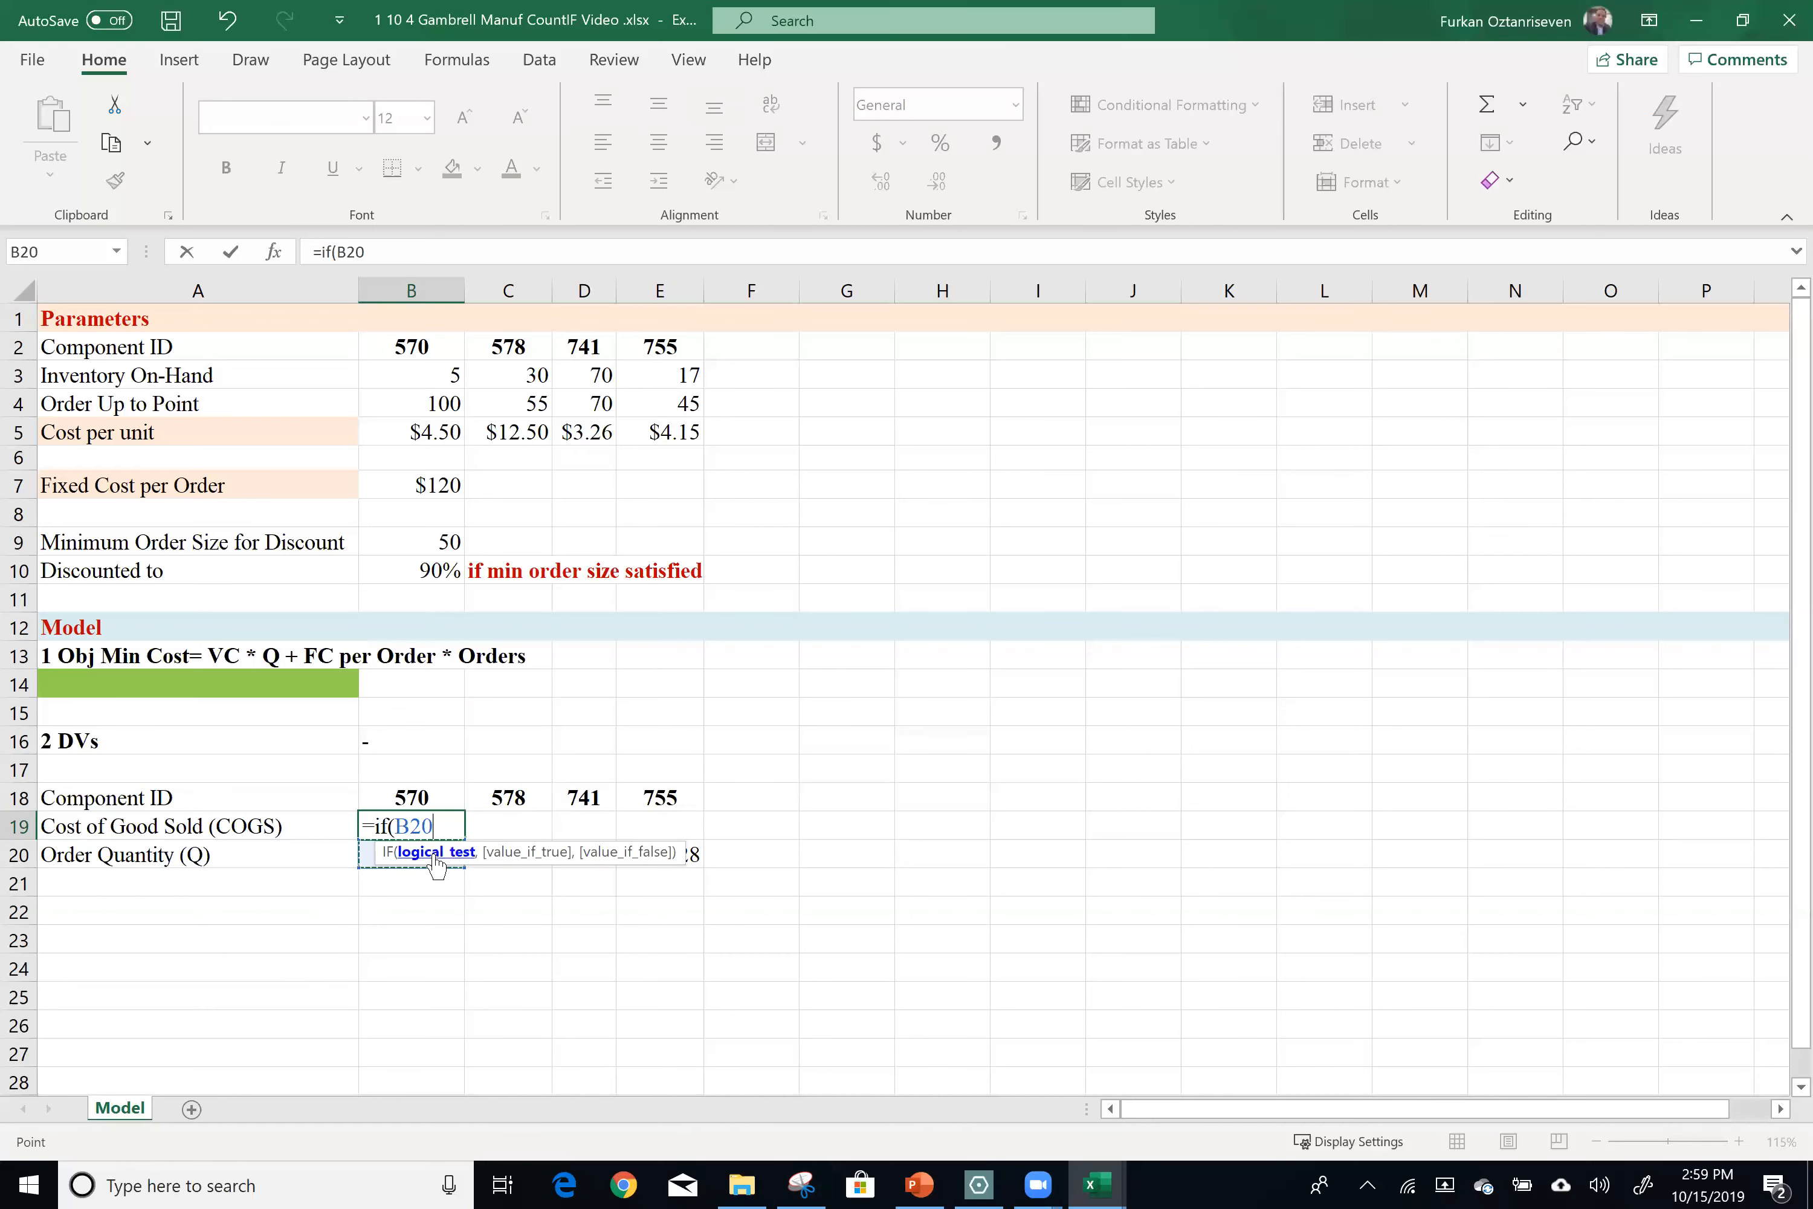
type(">=")
left_click(425, 545)
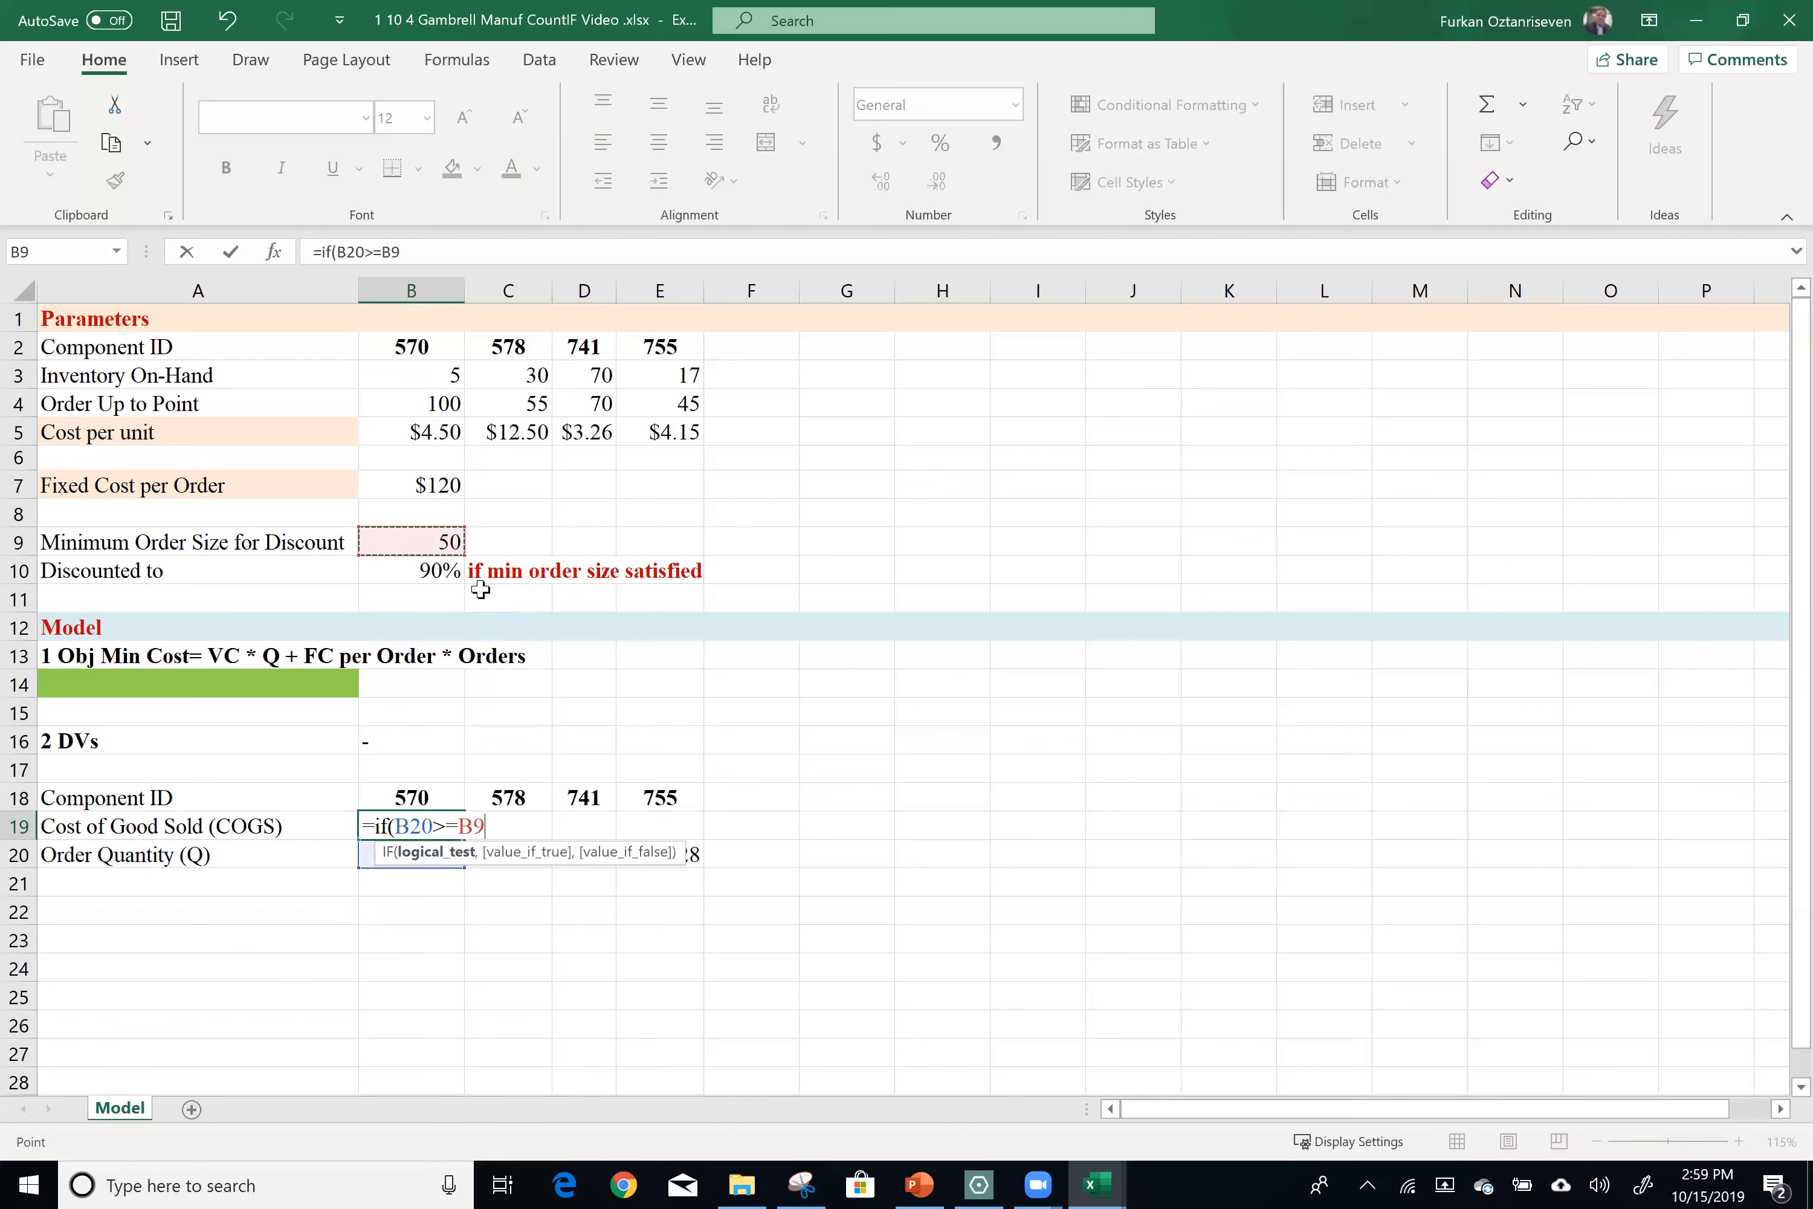
type(",")
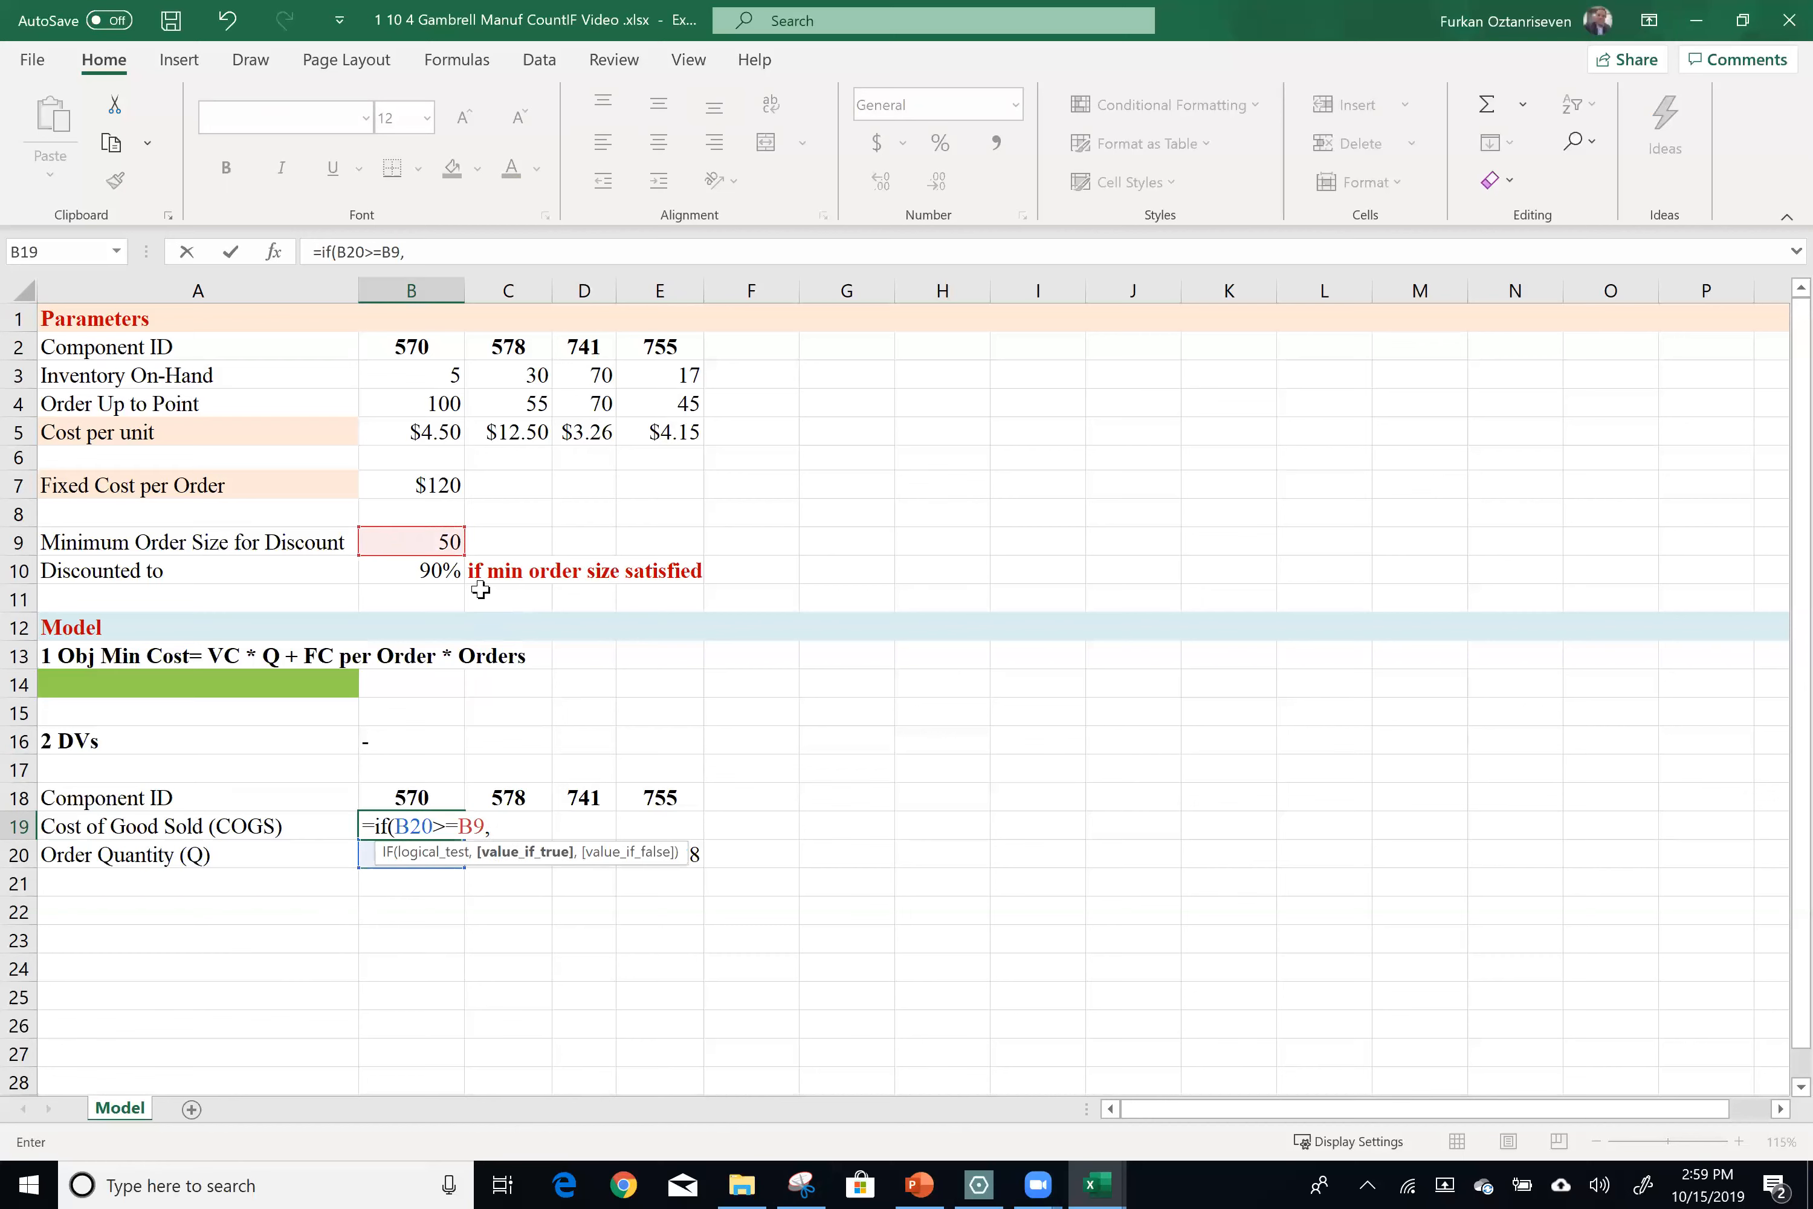
Set the value-if-true argument of the B19 formula to the discounted cost B5*B10*B20.
left_click(435, 425)
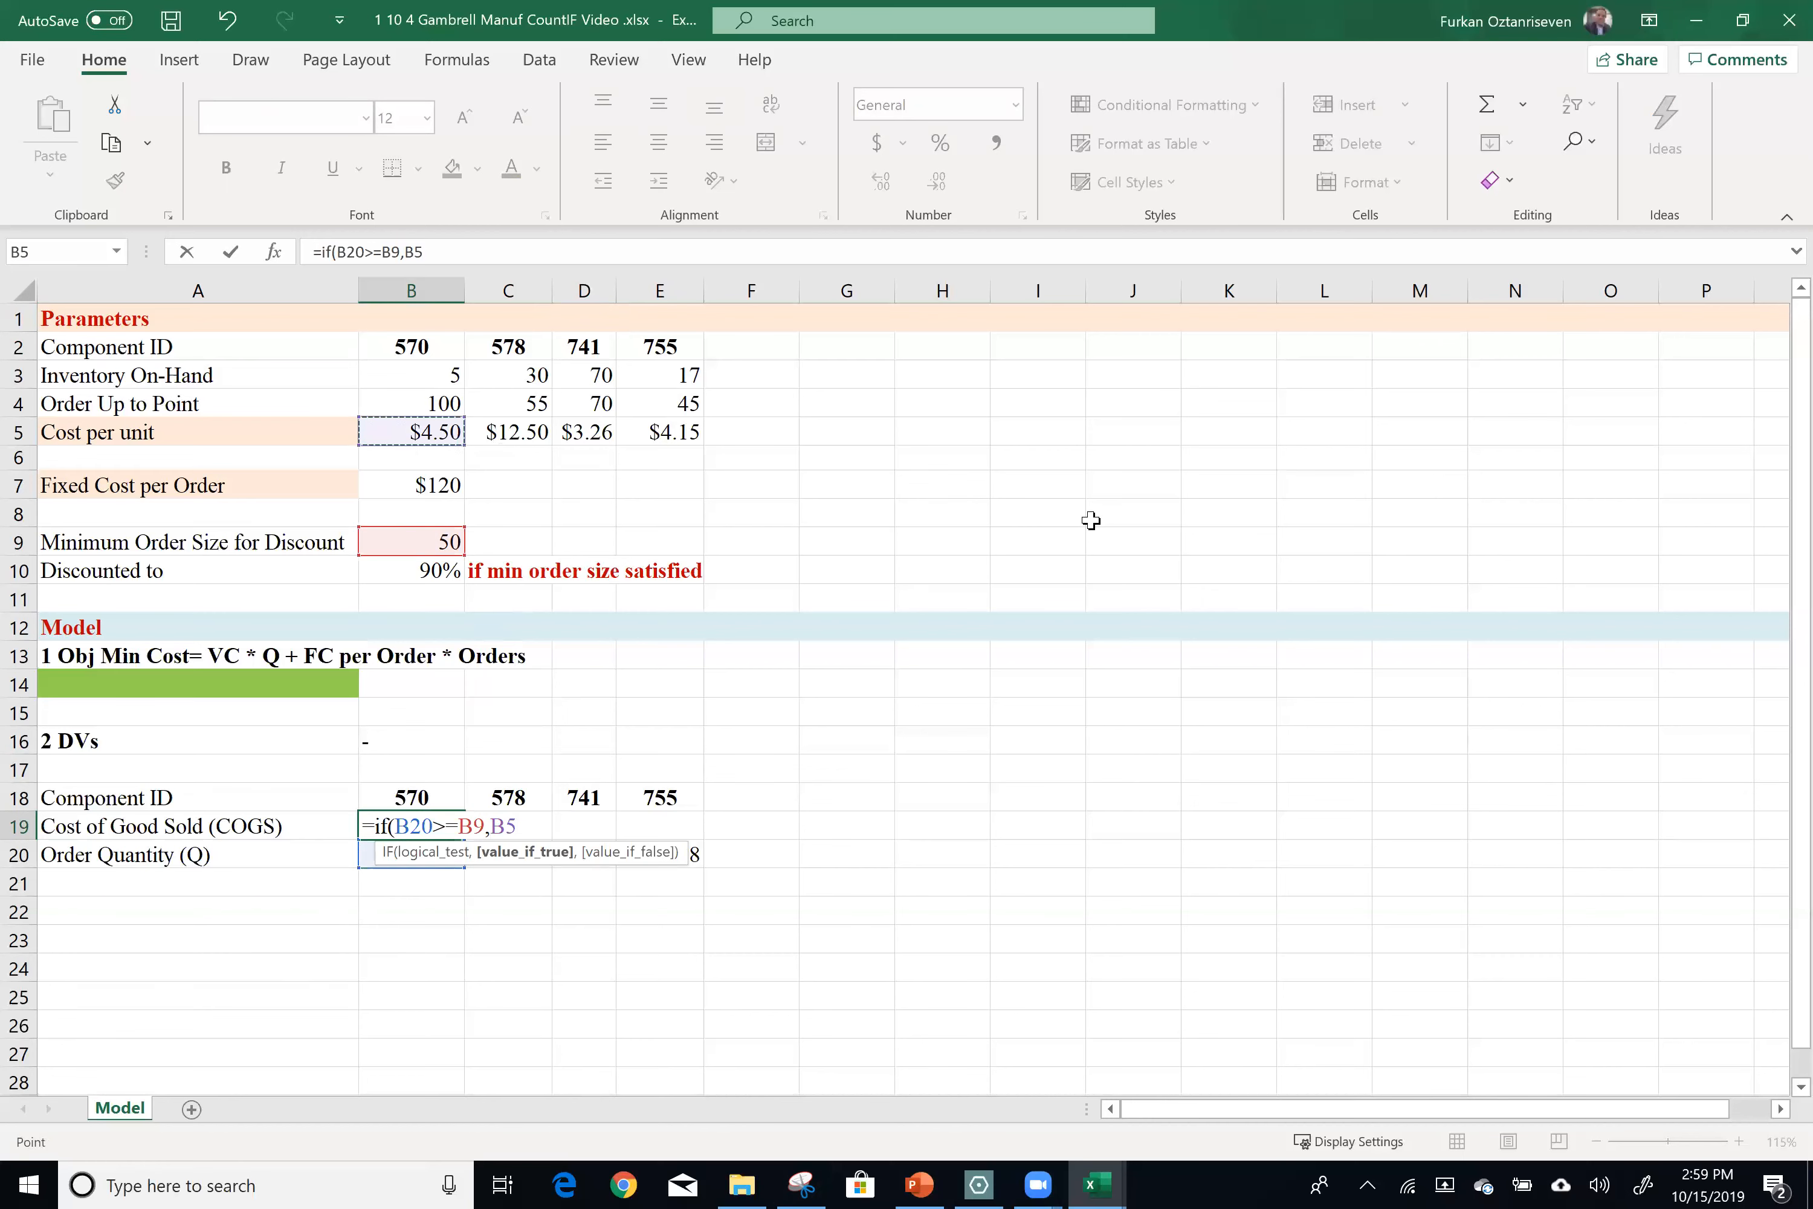
type("*")
left_click(438, 576)
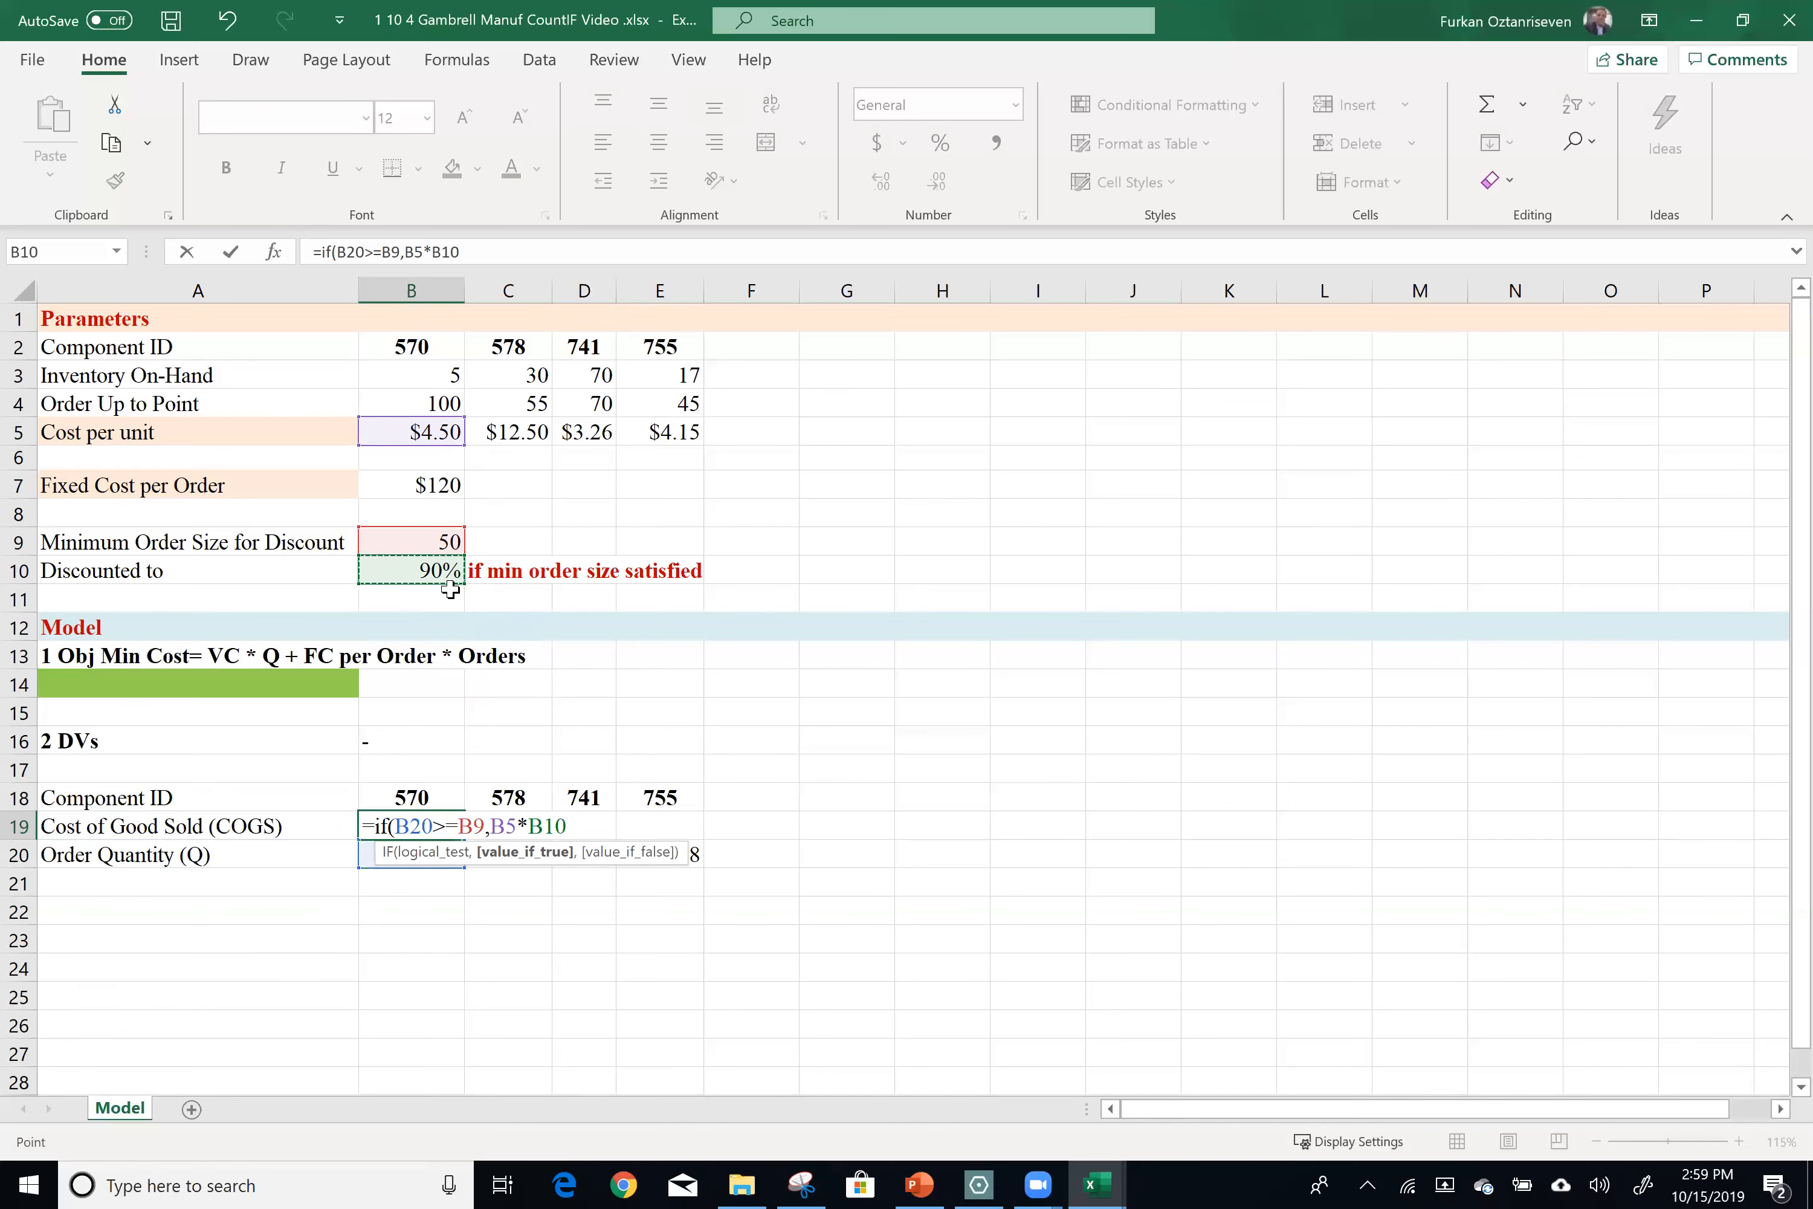
type("*")
key("Down")
type(",")
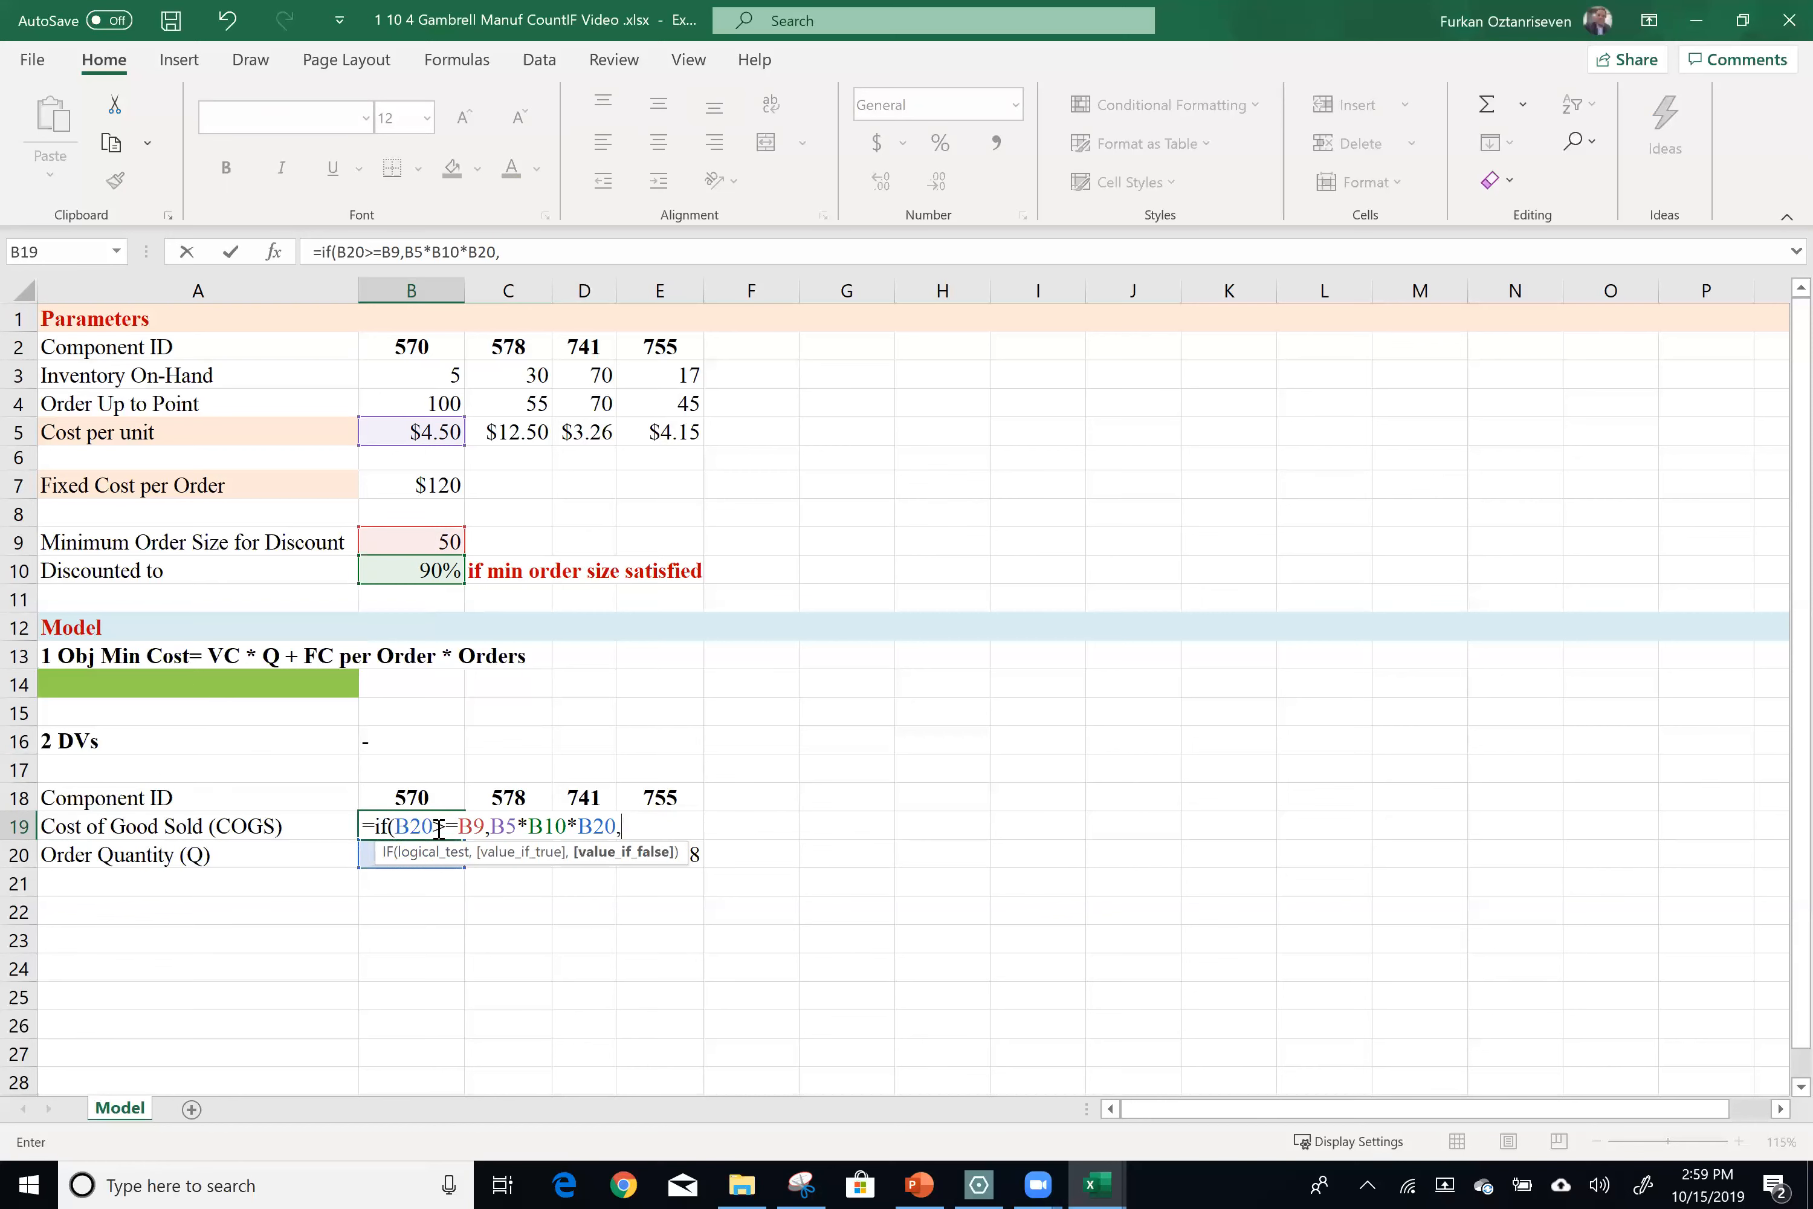
Set the value-if-false argument of the B19 formula to B5*B20 and complete the formula.
left_click(622, 857)
left_click(405, 433)
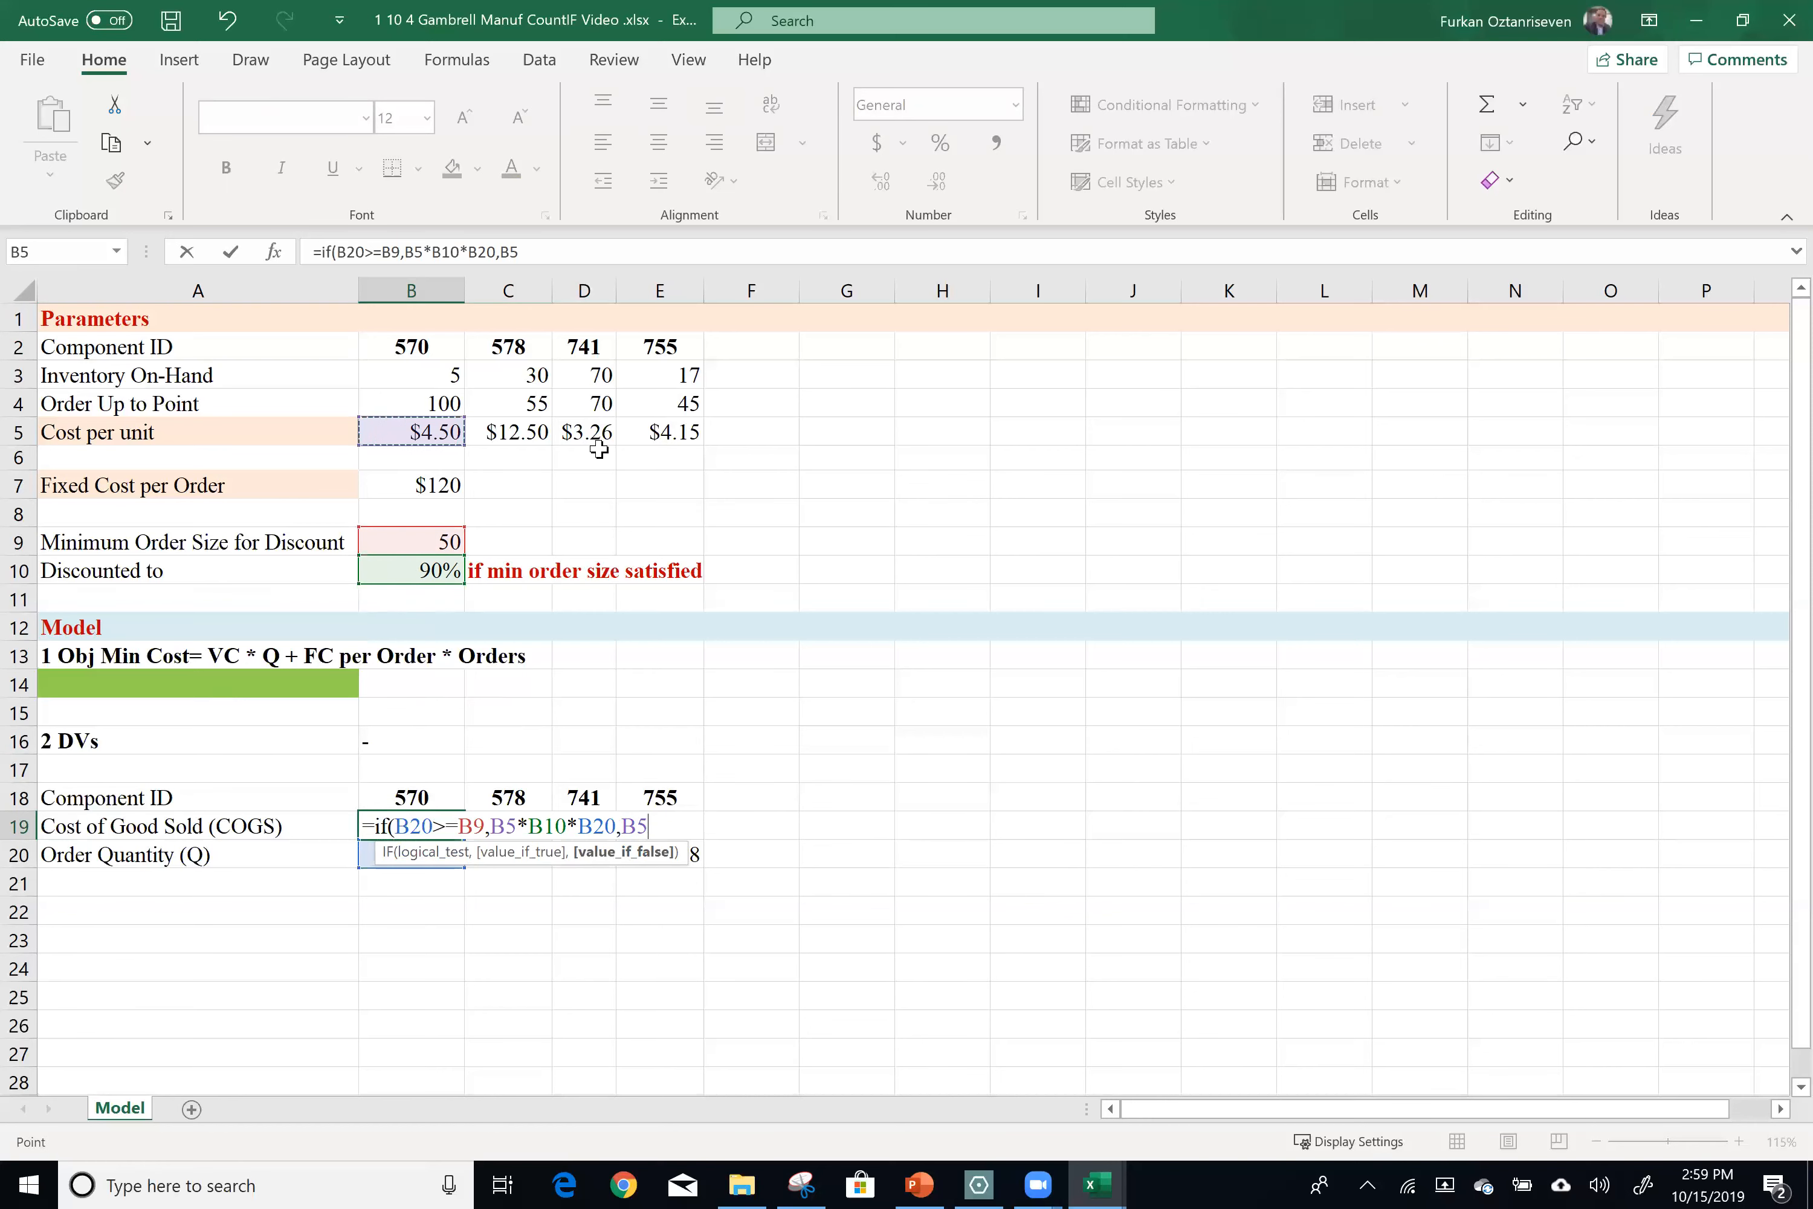
type("*")
key("Down")
type(")")
key("Return")
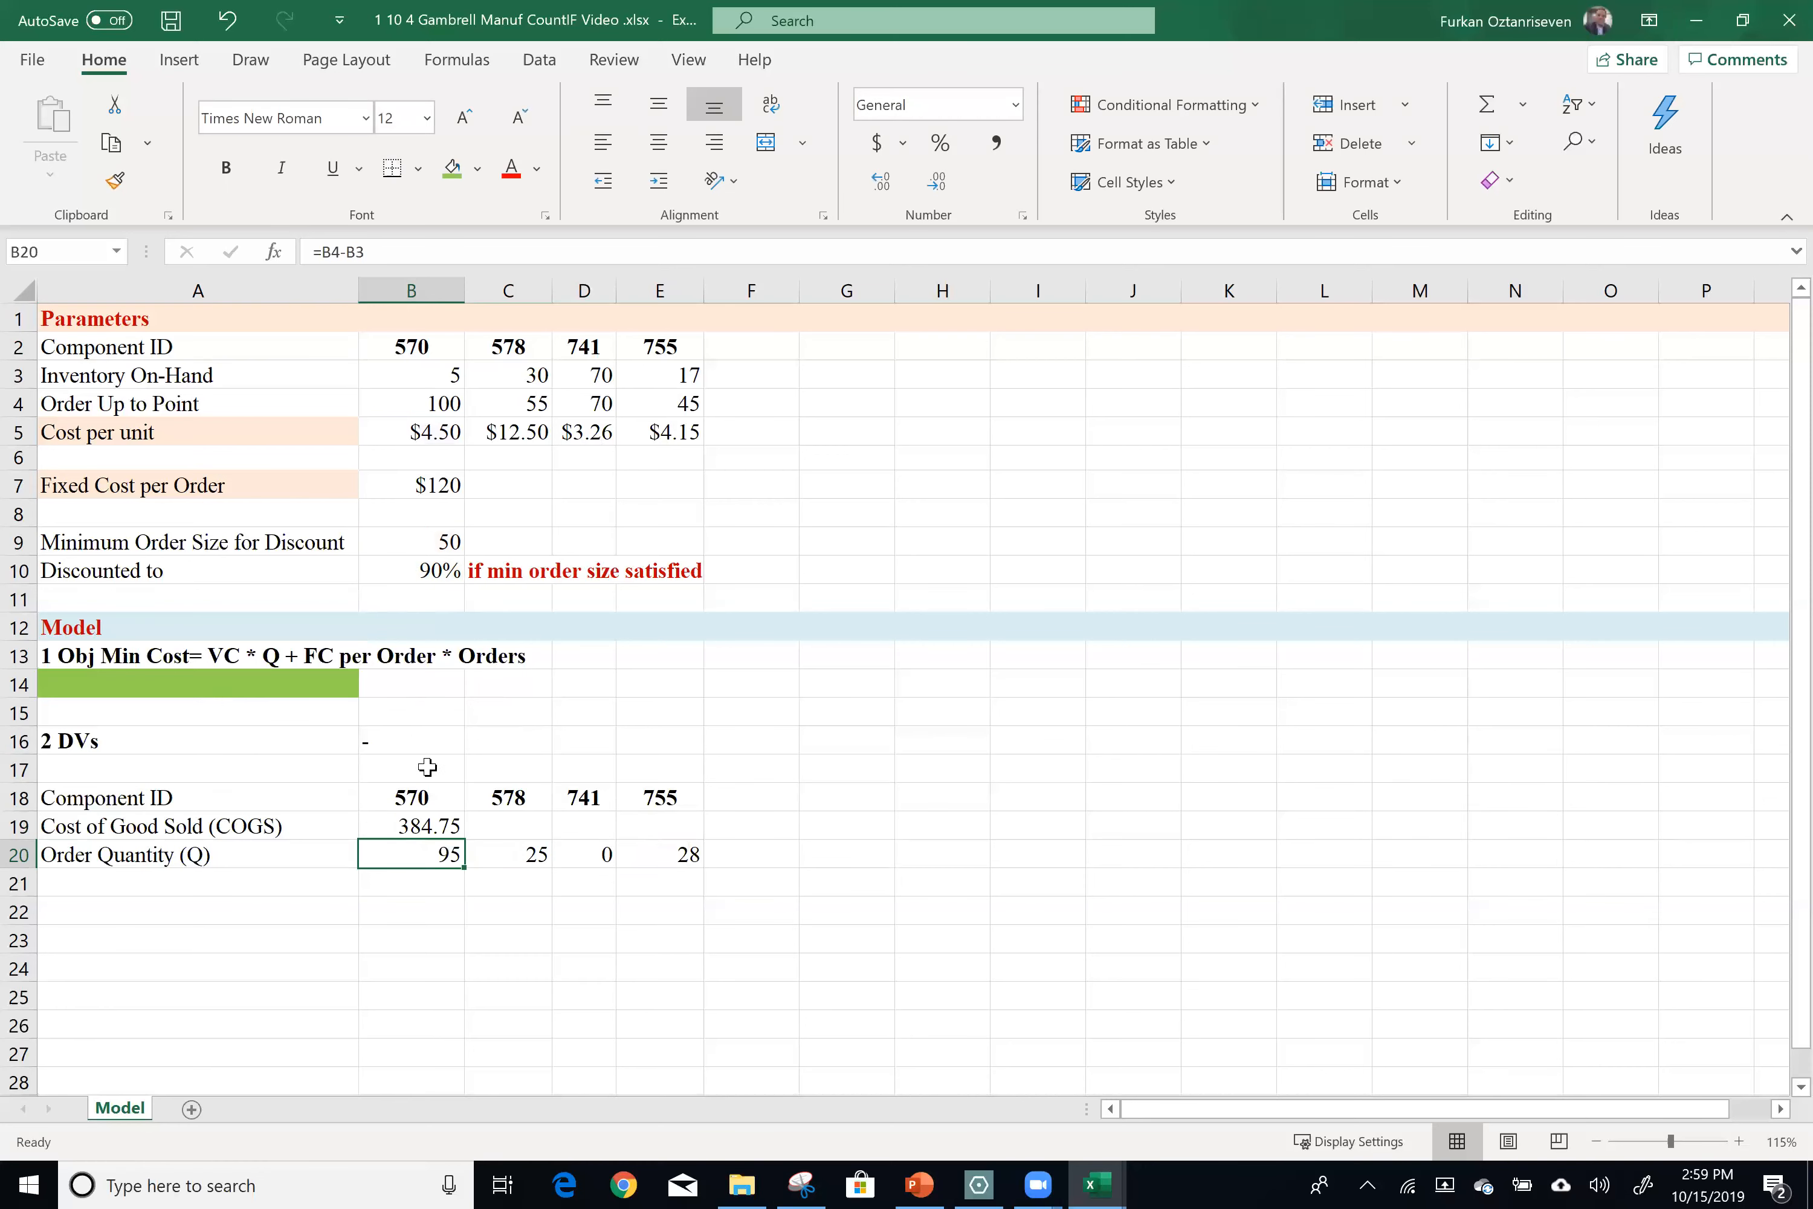
left_click(448, 824)
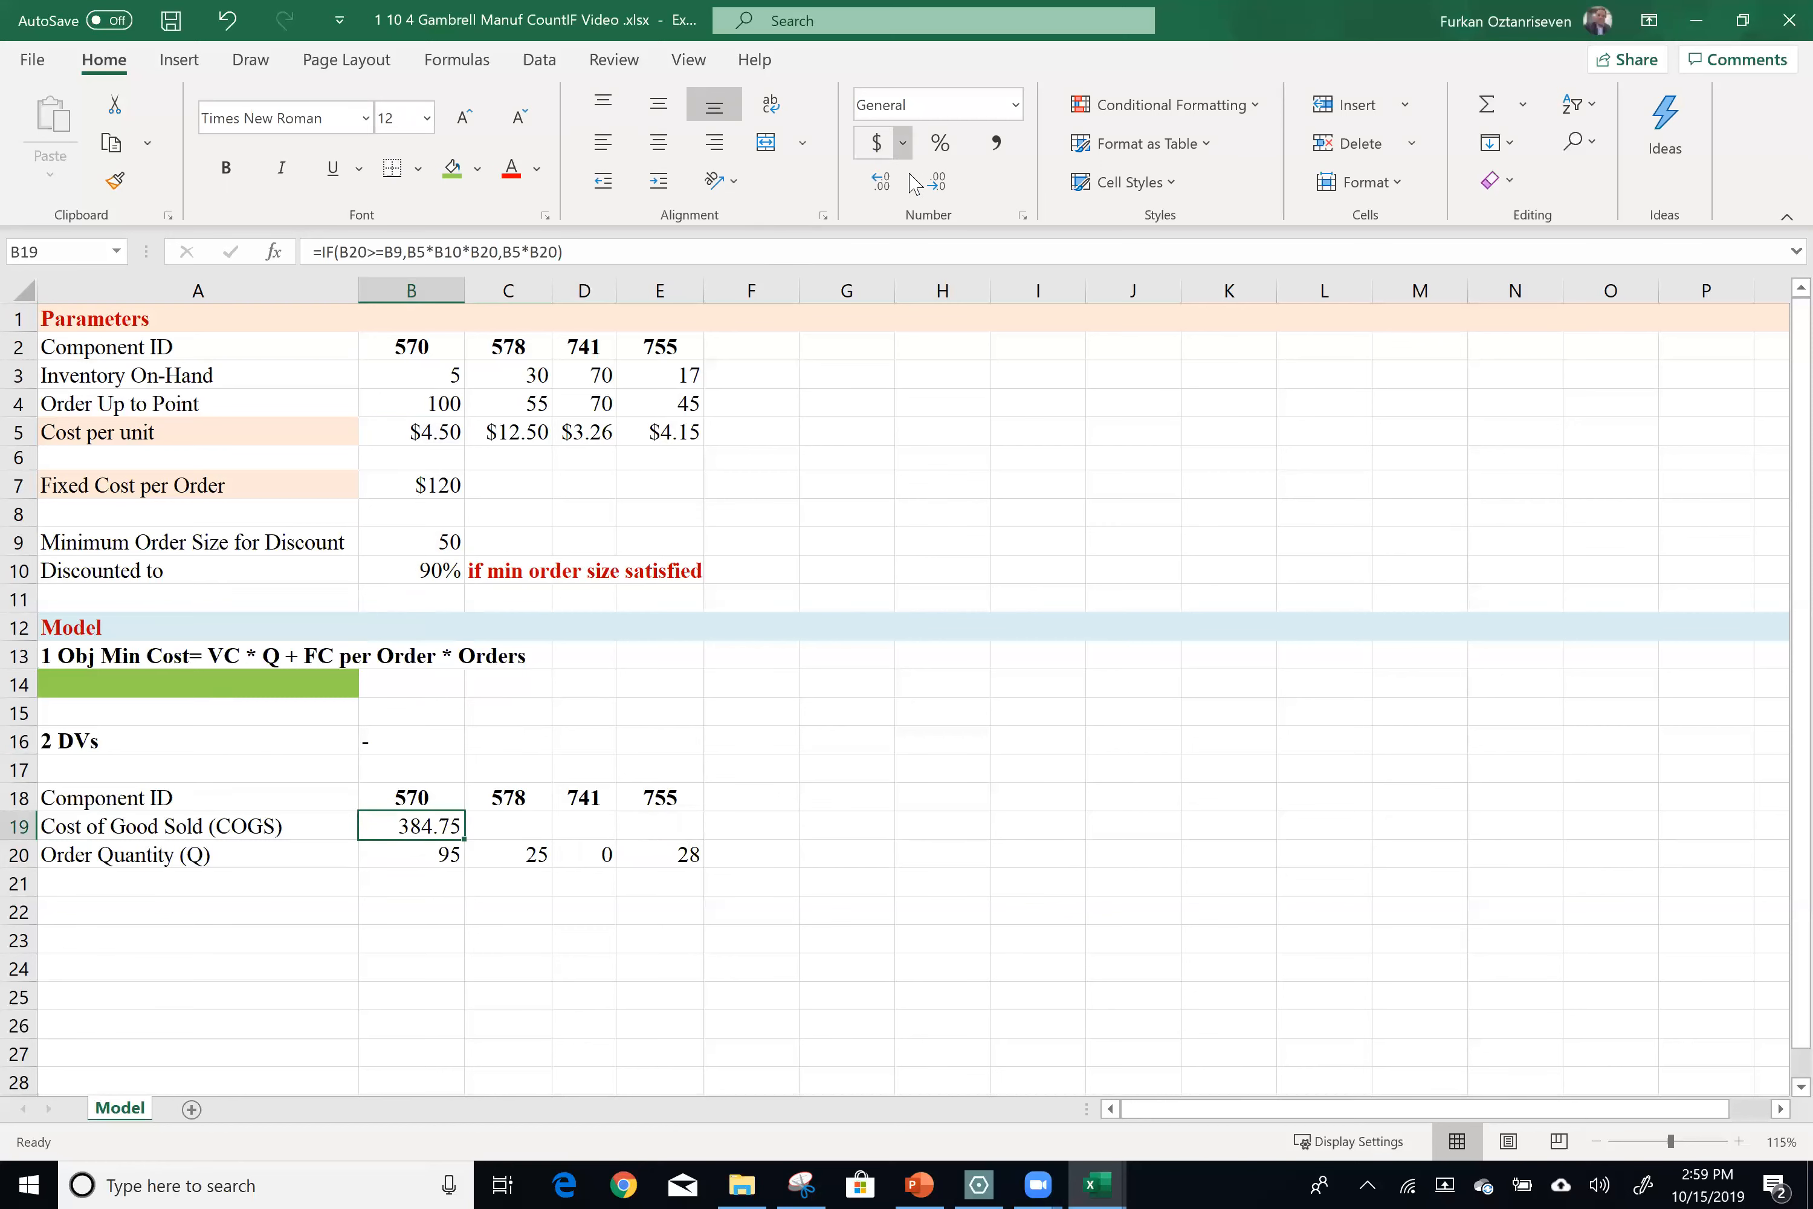
Apply the Accounting format to B19 and make its references to B9 and B10 absolute as $B$9 and $B$10.
left_click(868, 147)
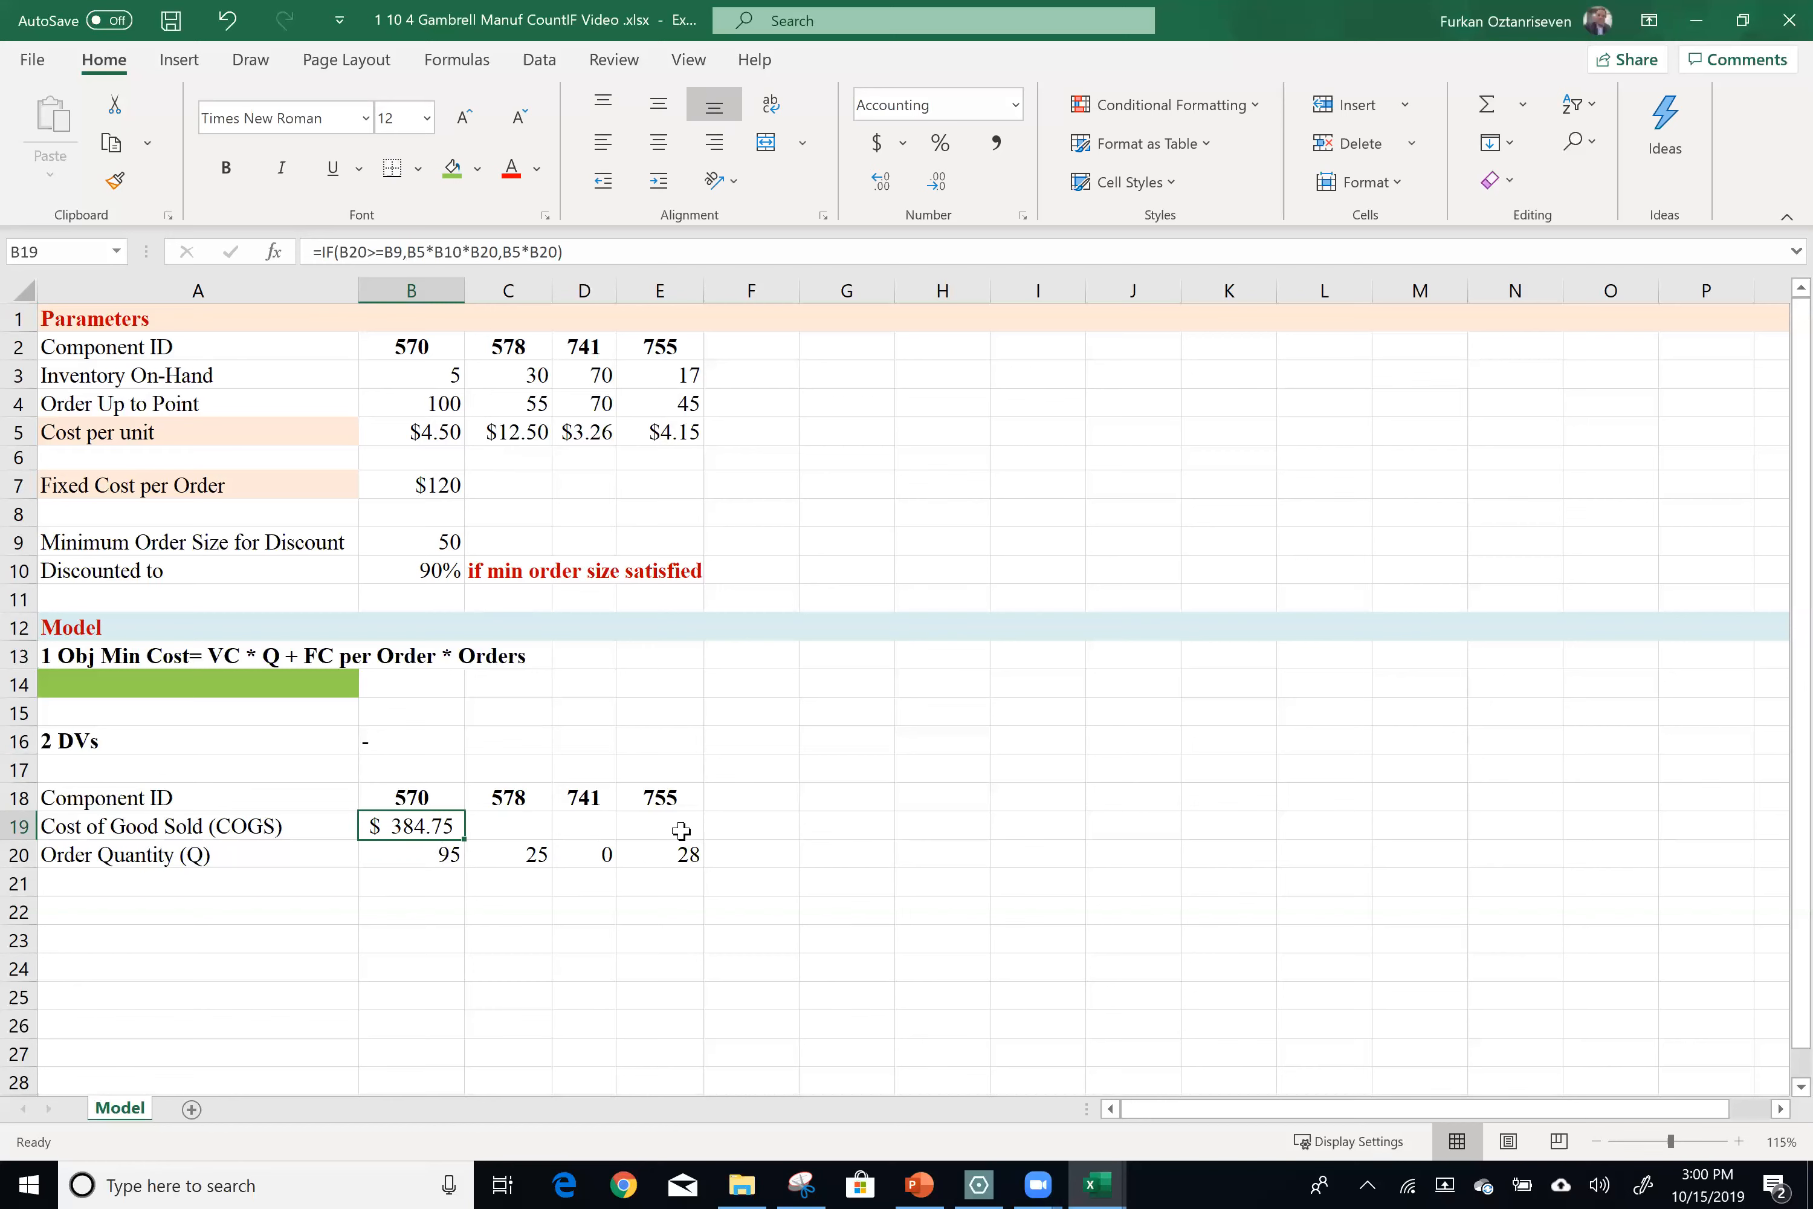
double_click(396, 825)
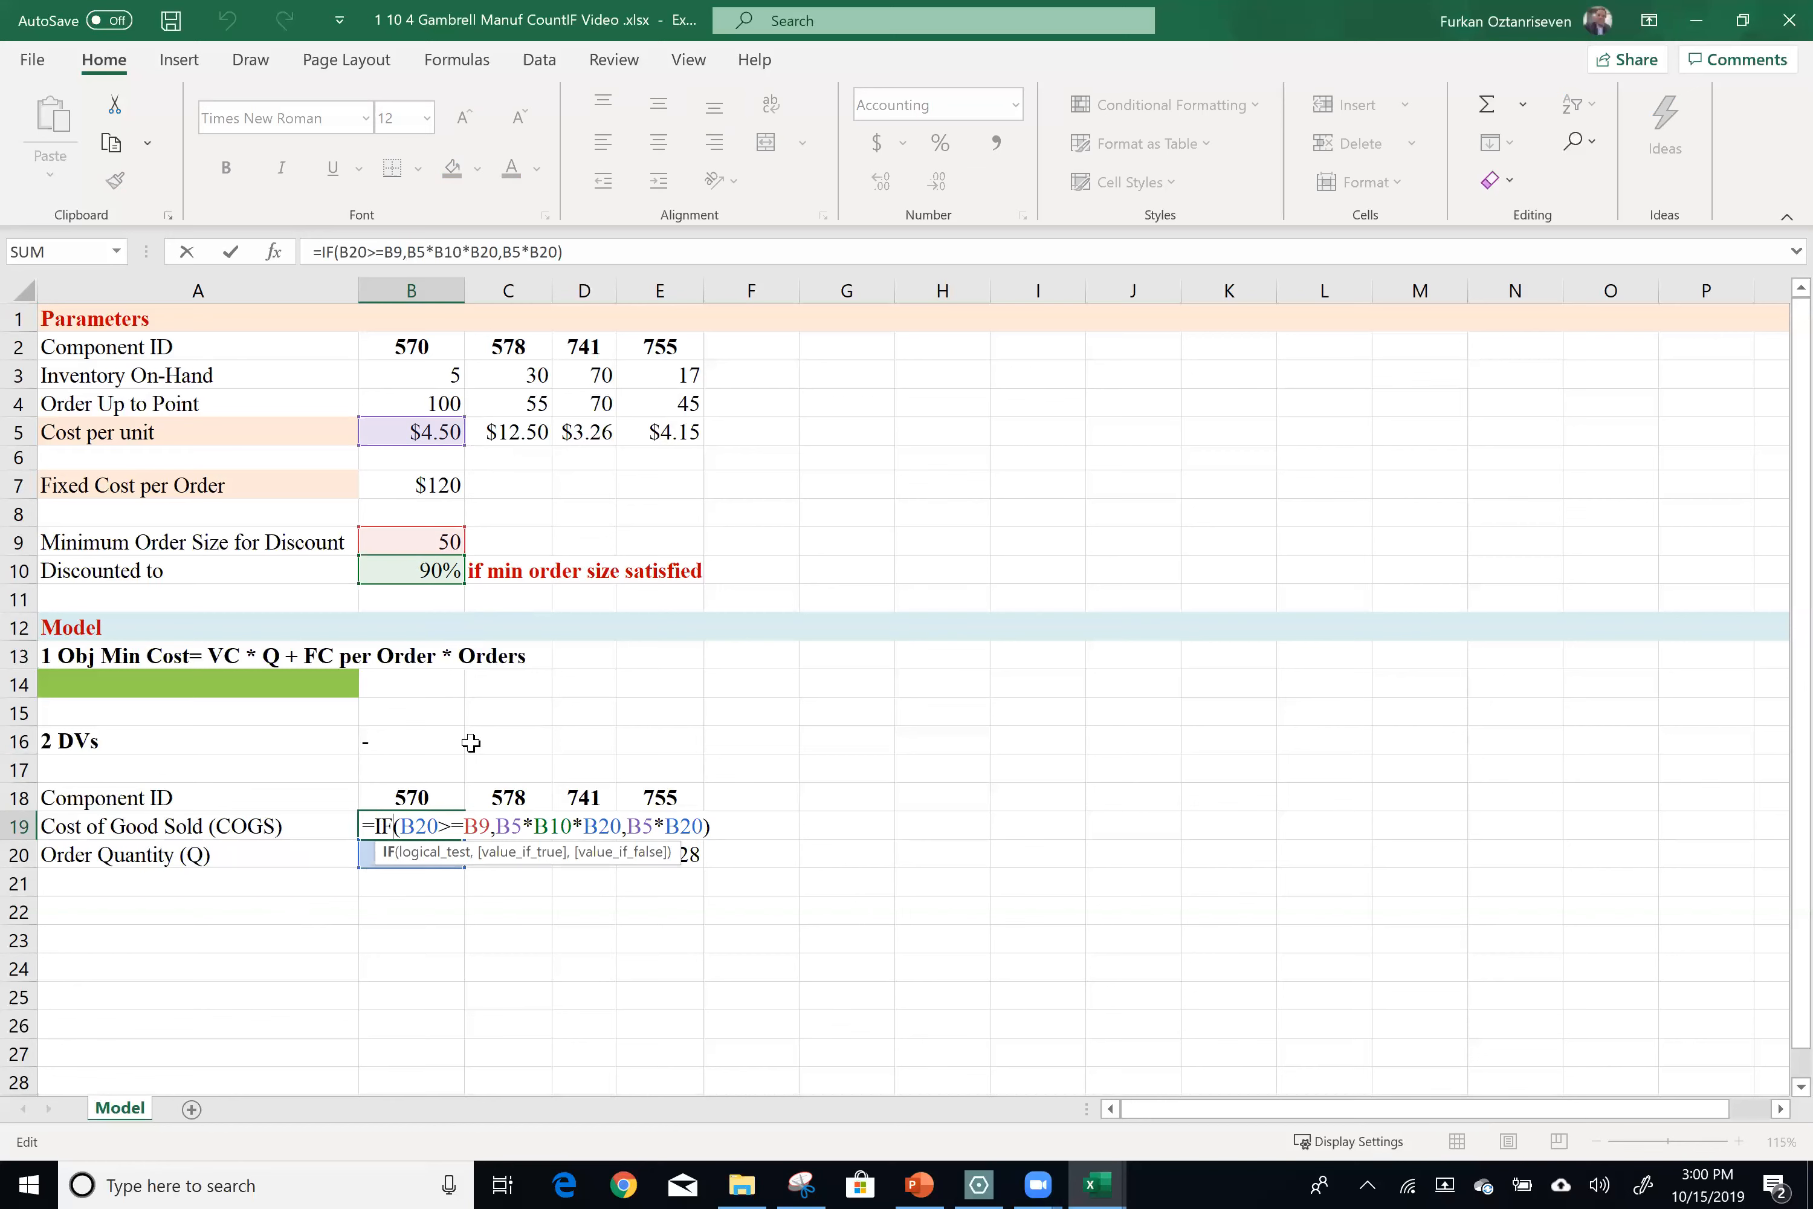
left_click(483, 825)
key("F4")
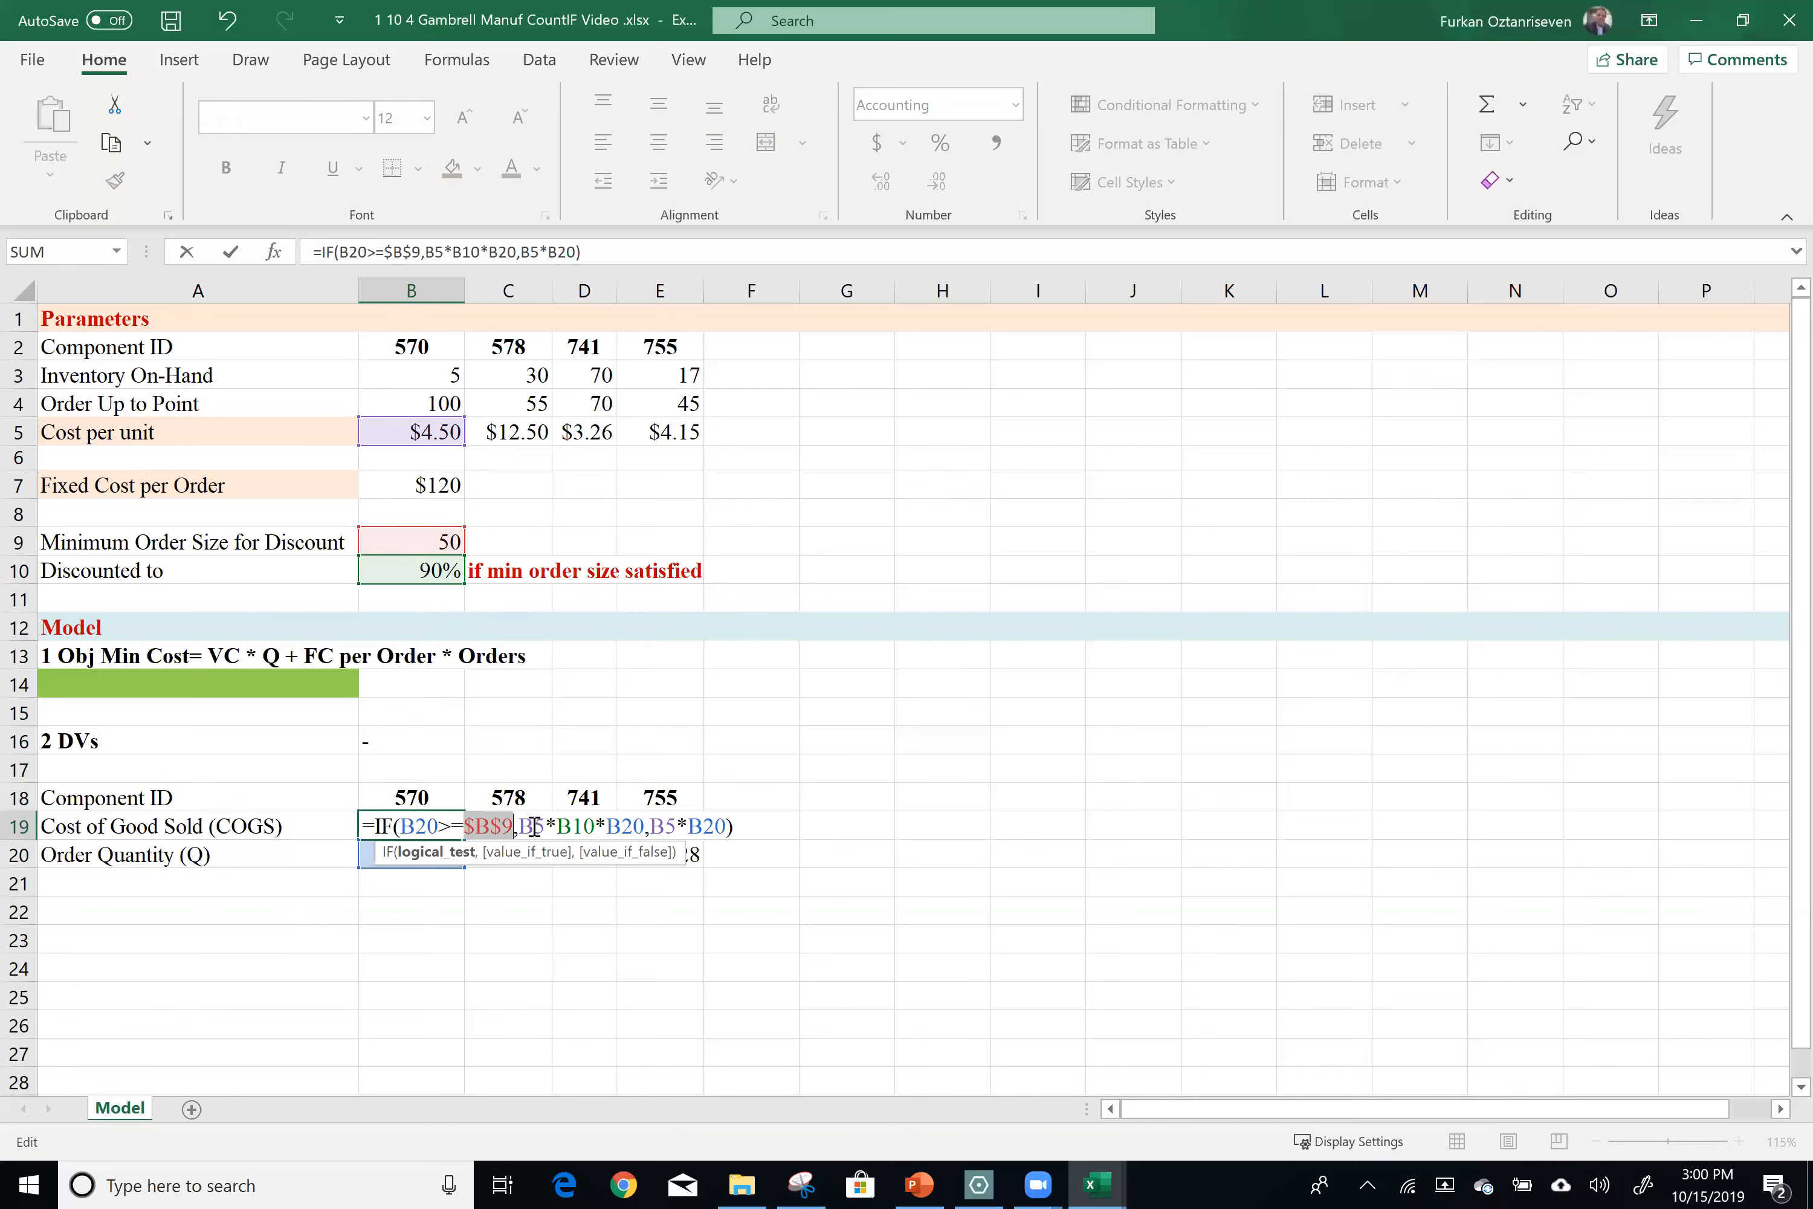
left_click(583, 826)
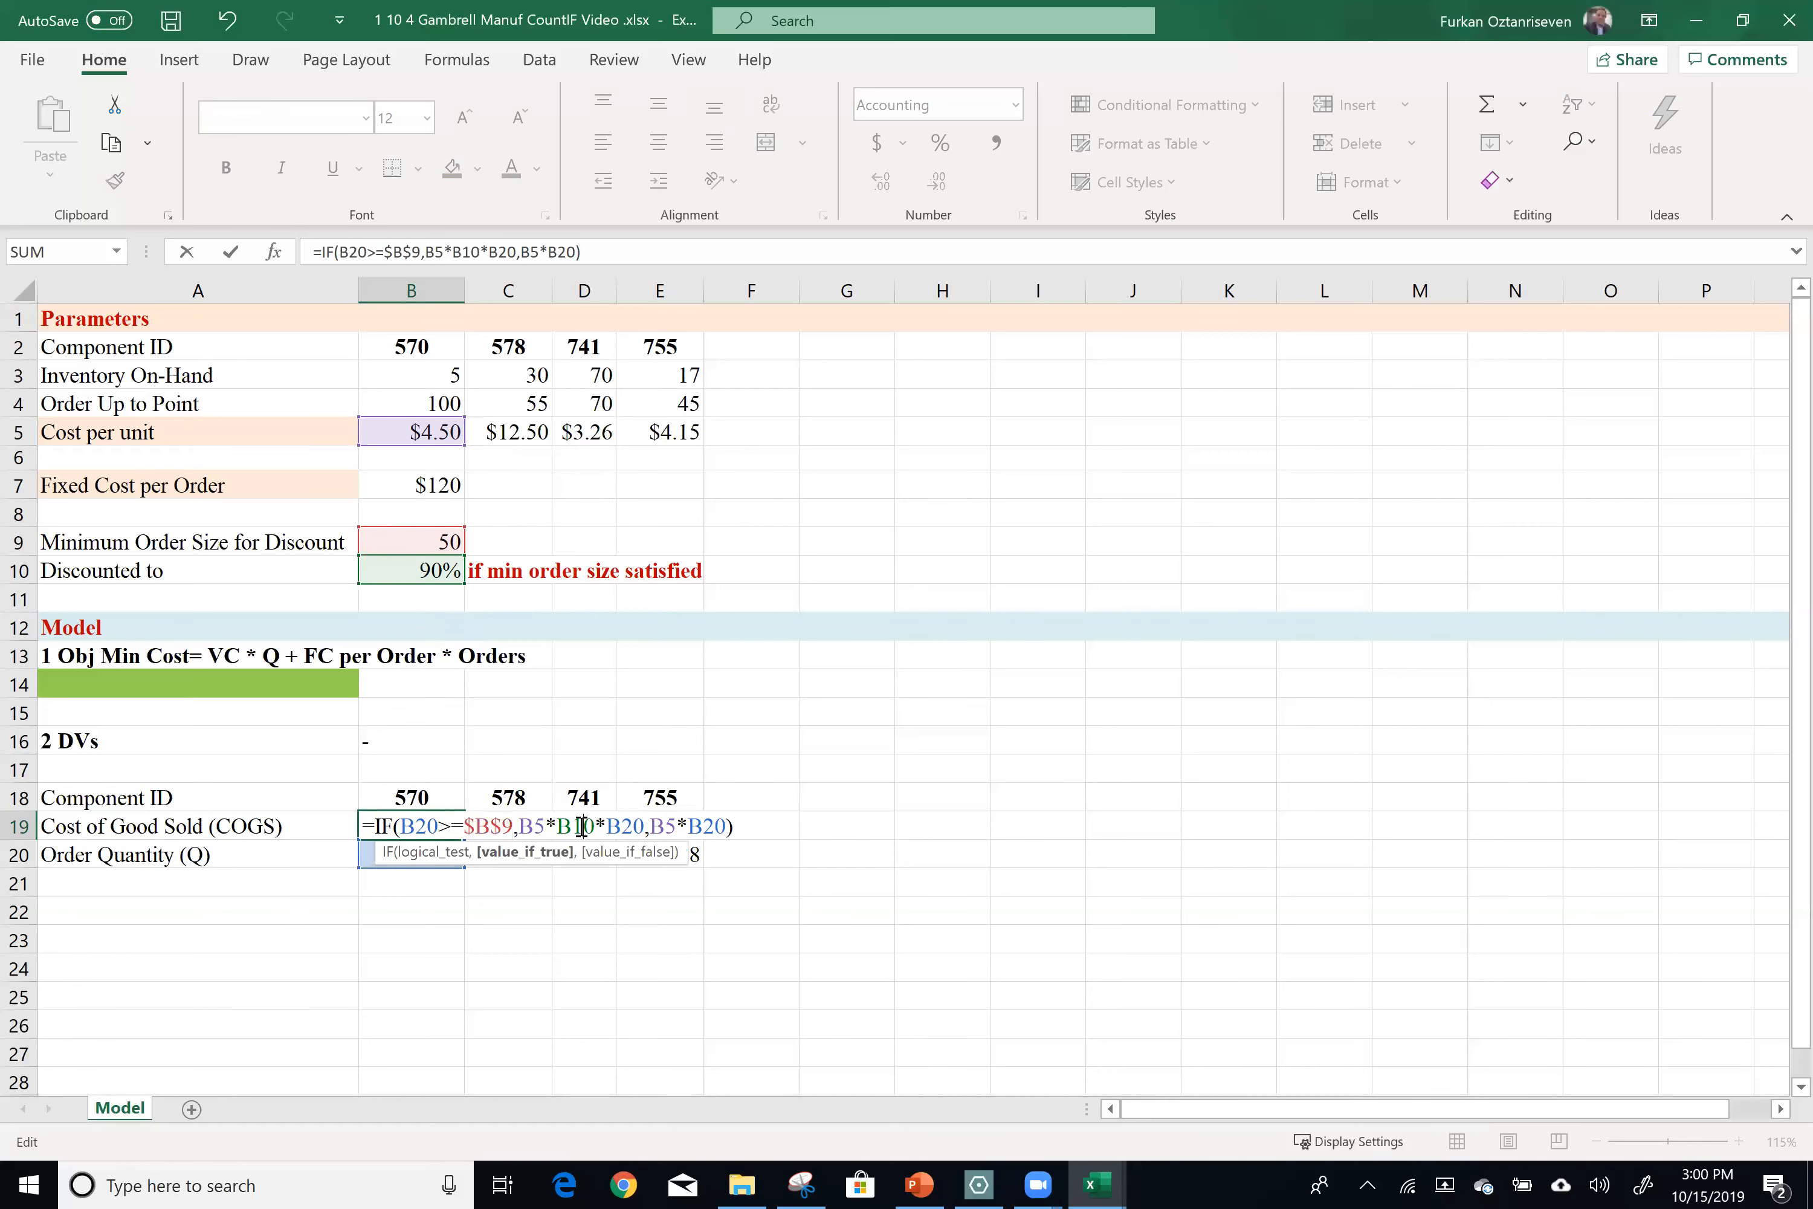
key("F4")
key("Return")
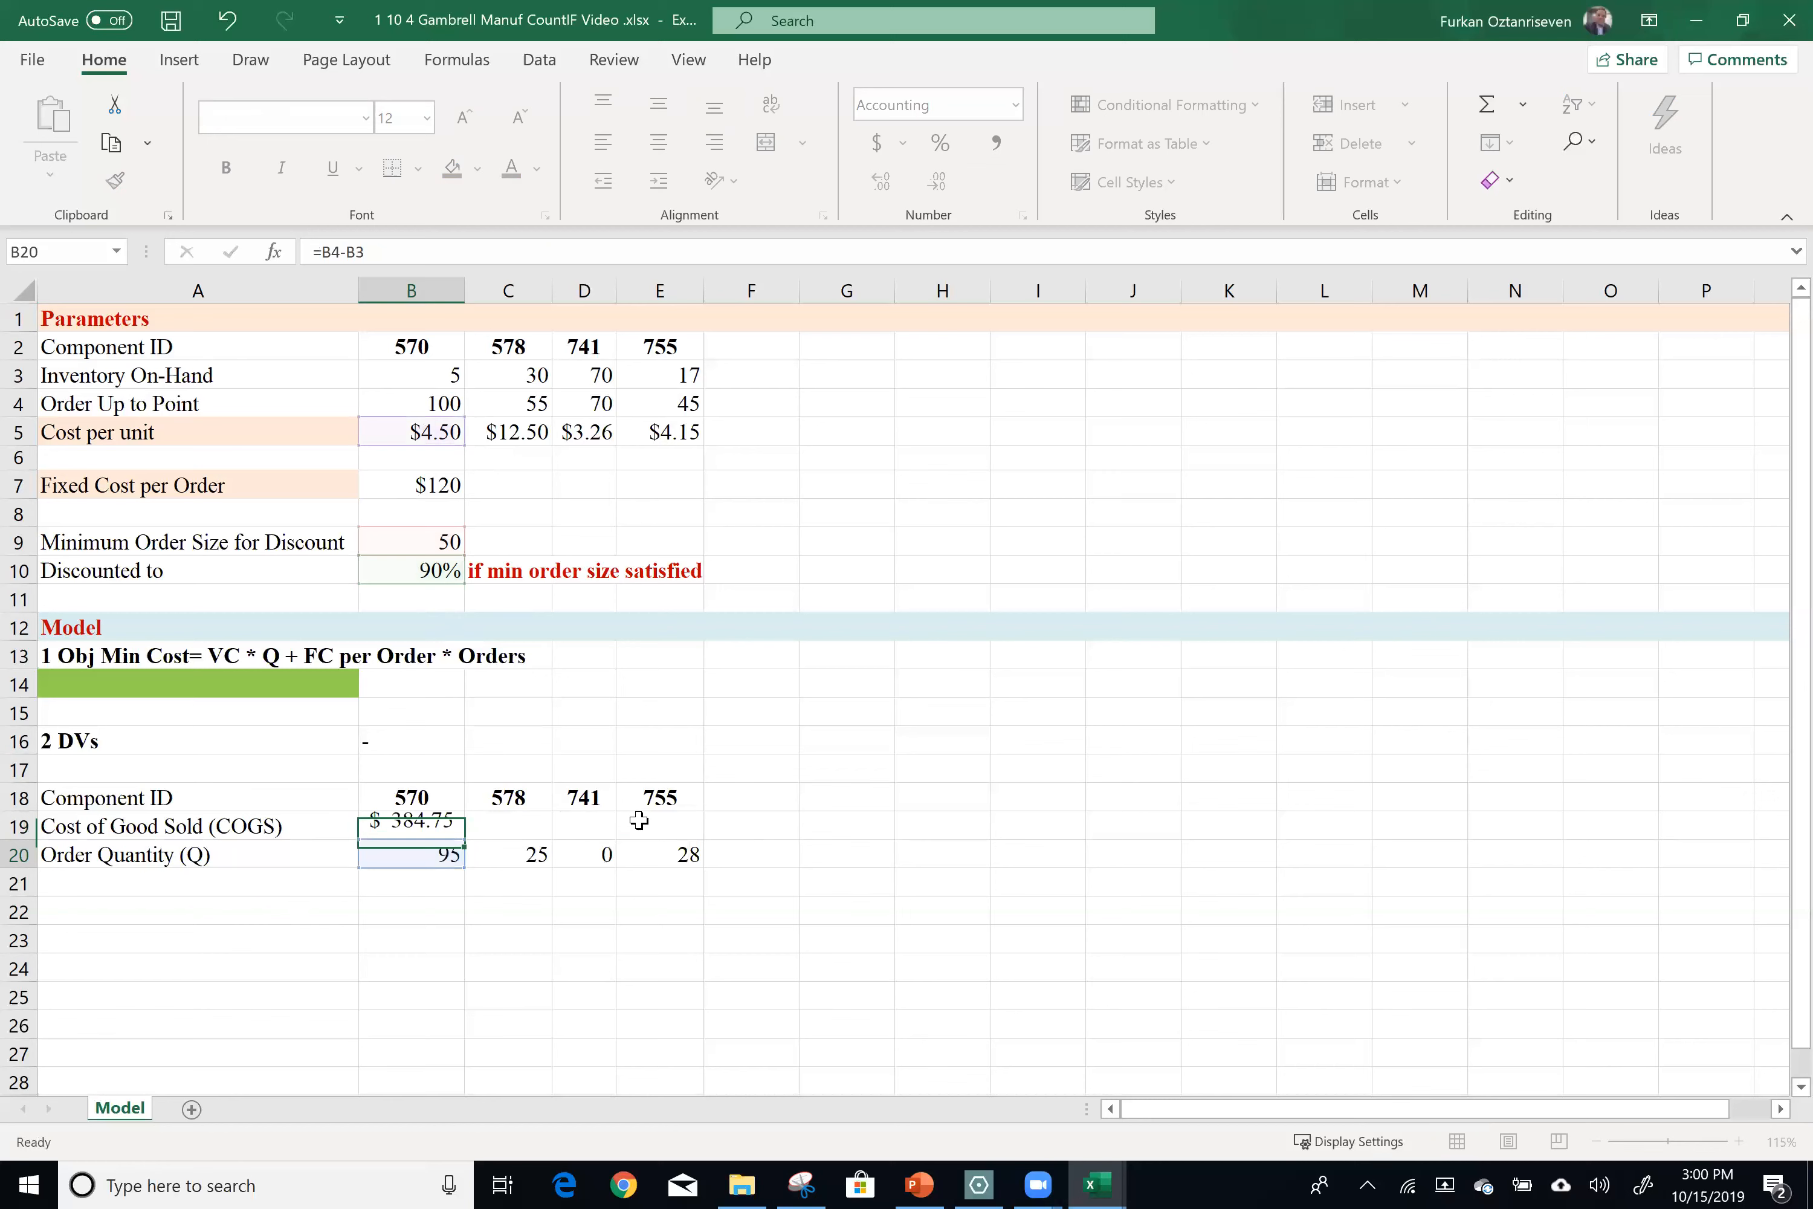
Fill the COGS formula from B19 across to E19 and auto-fit the sheet's column widths.
left_click(437, 826)
left_click_drag(719, 818, 716, 819)
double_click(552, 290)
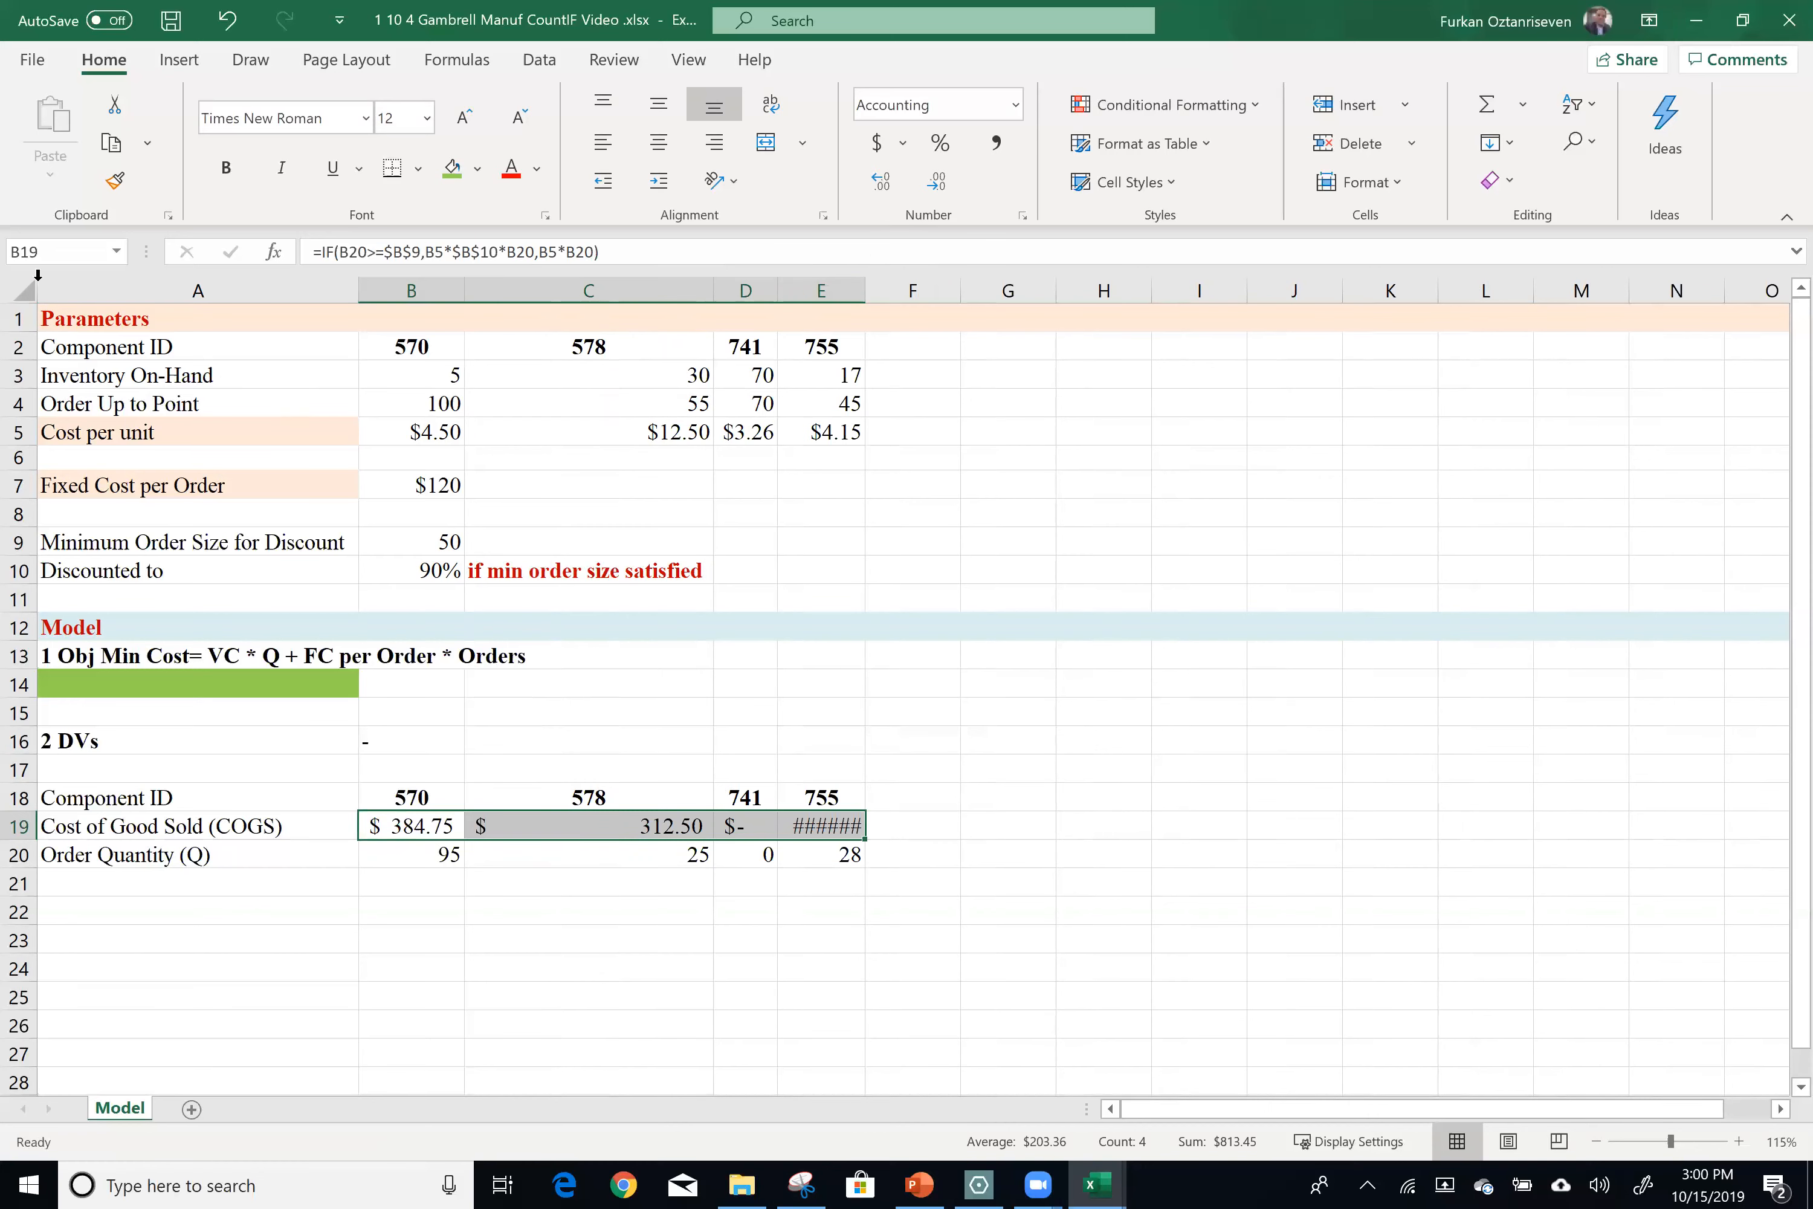
left_click(21, 294)
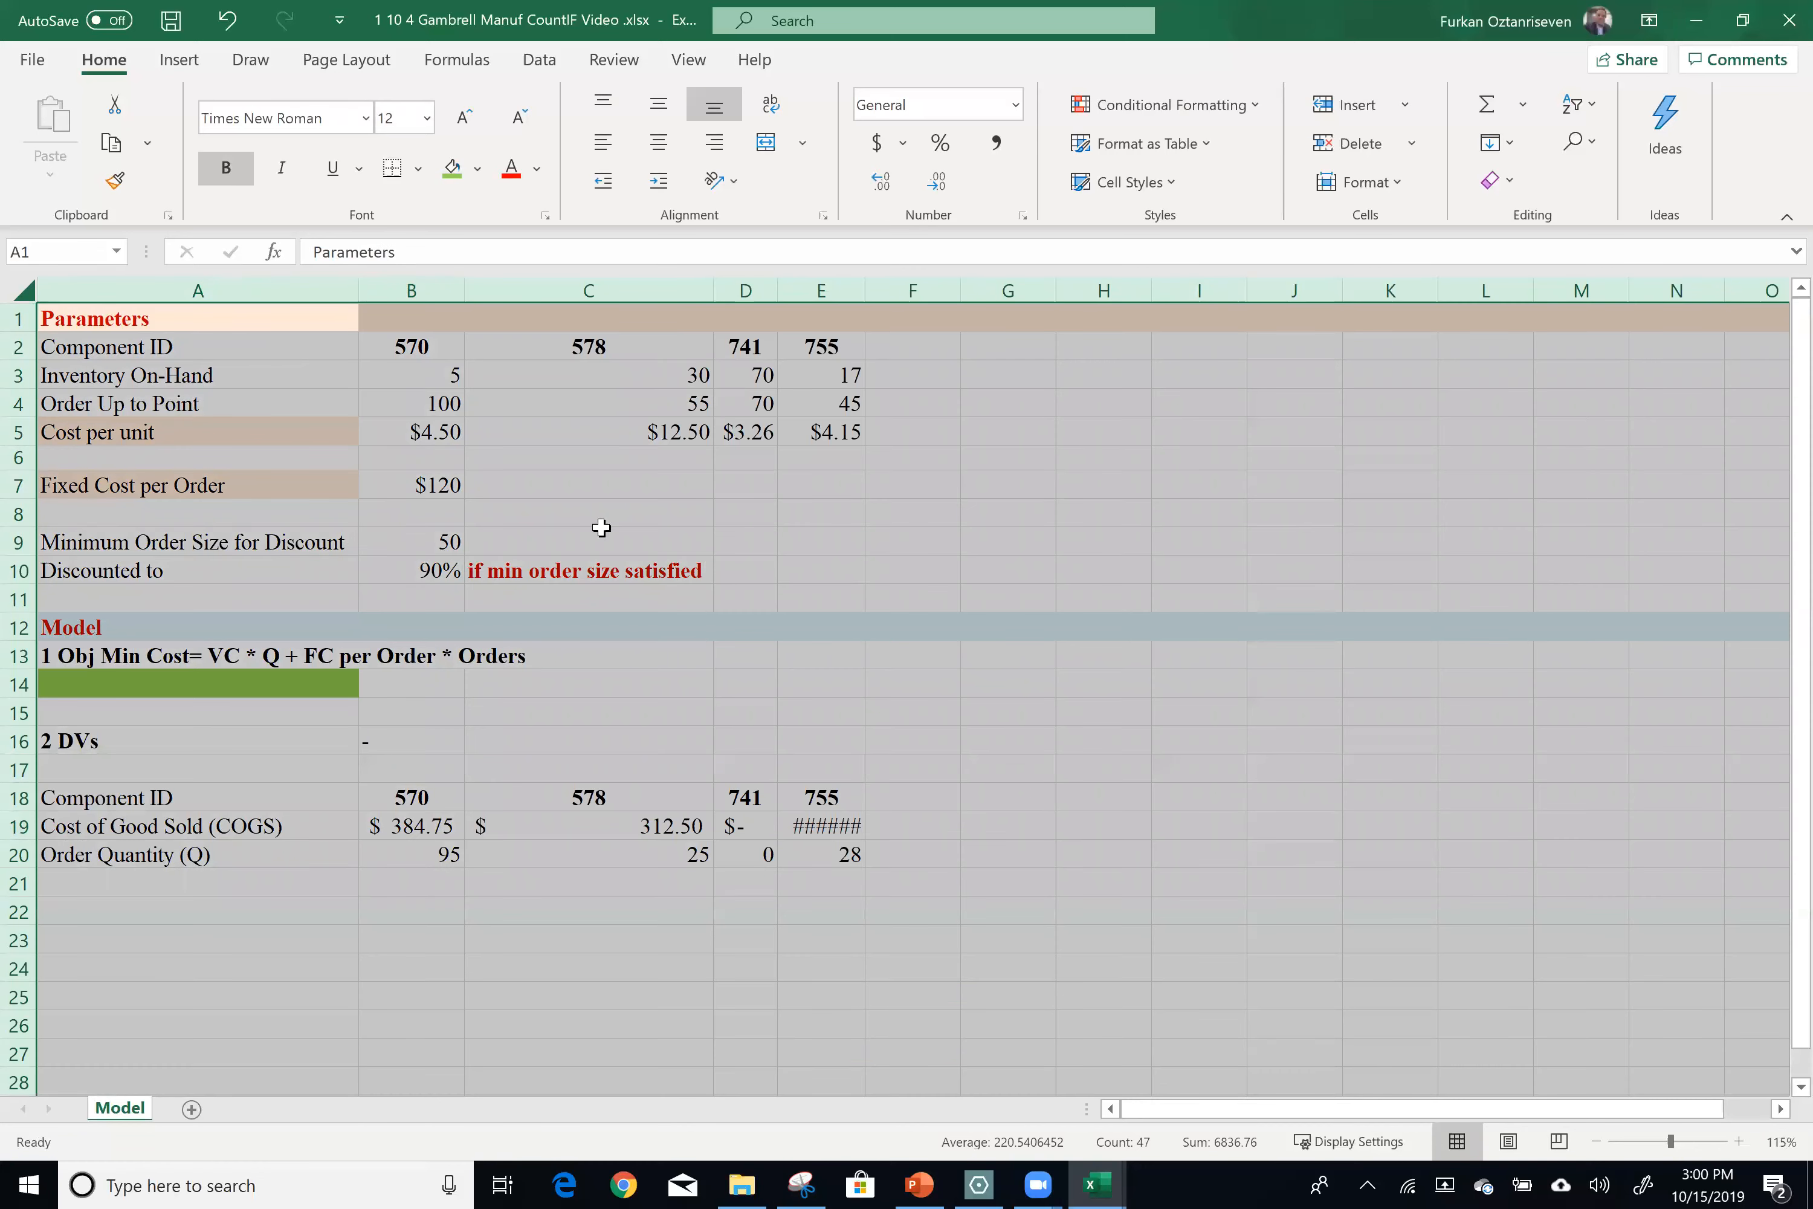
double_click(354, 288)
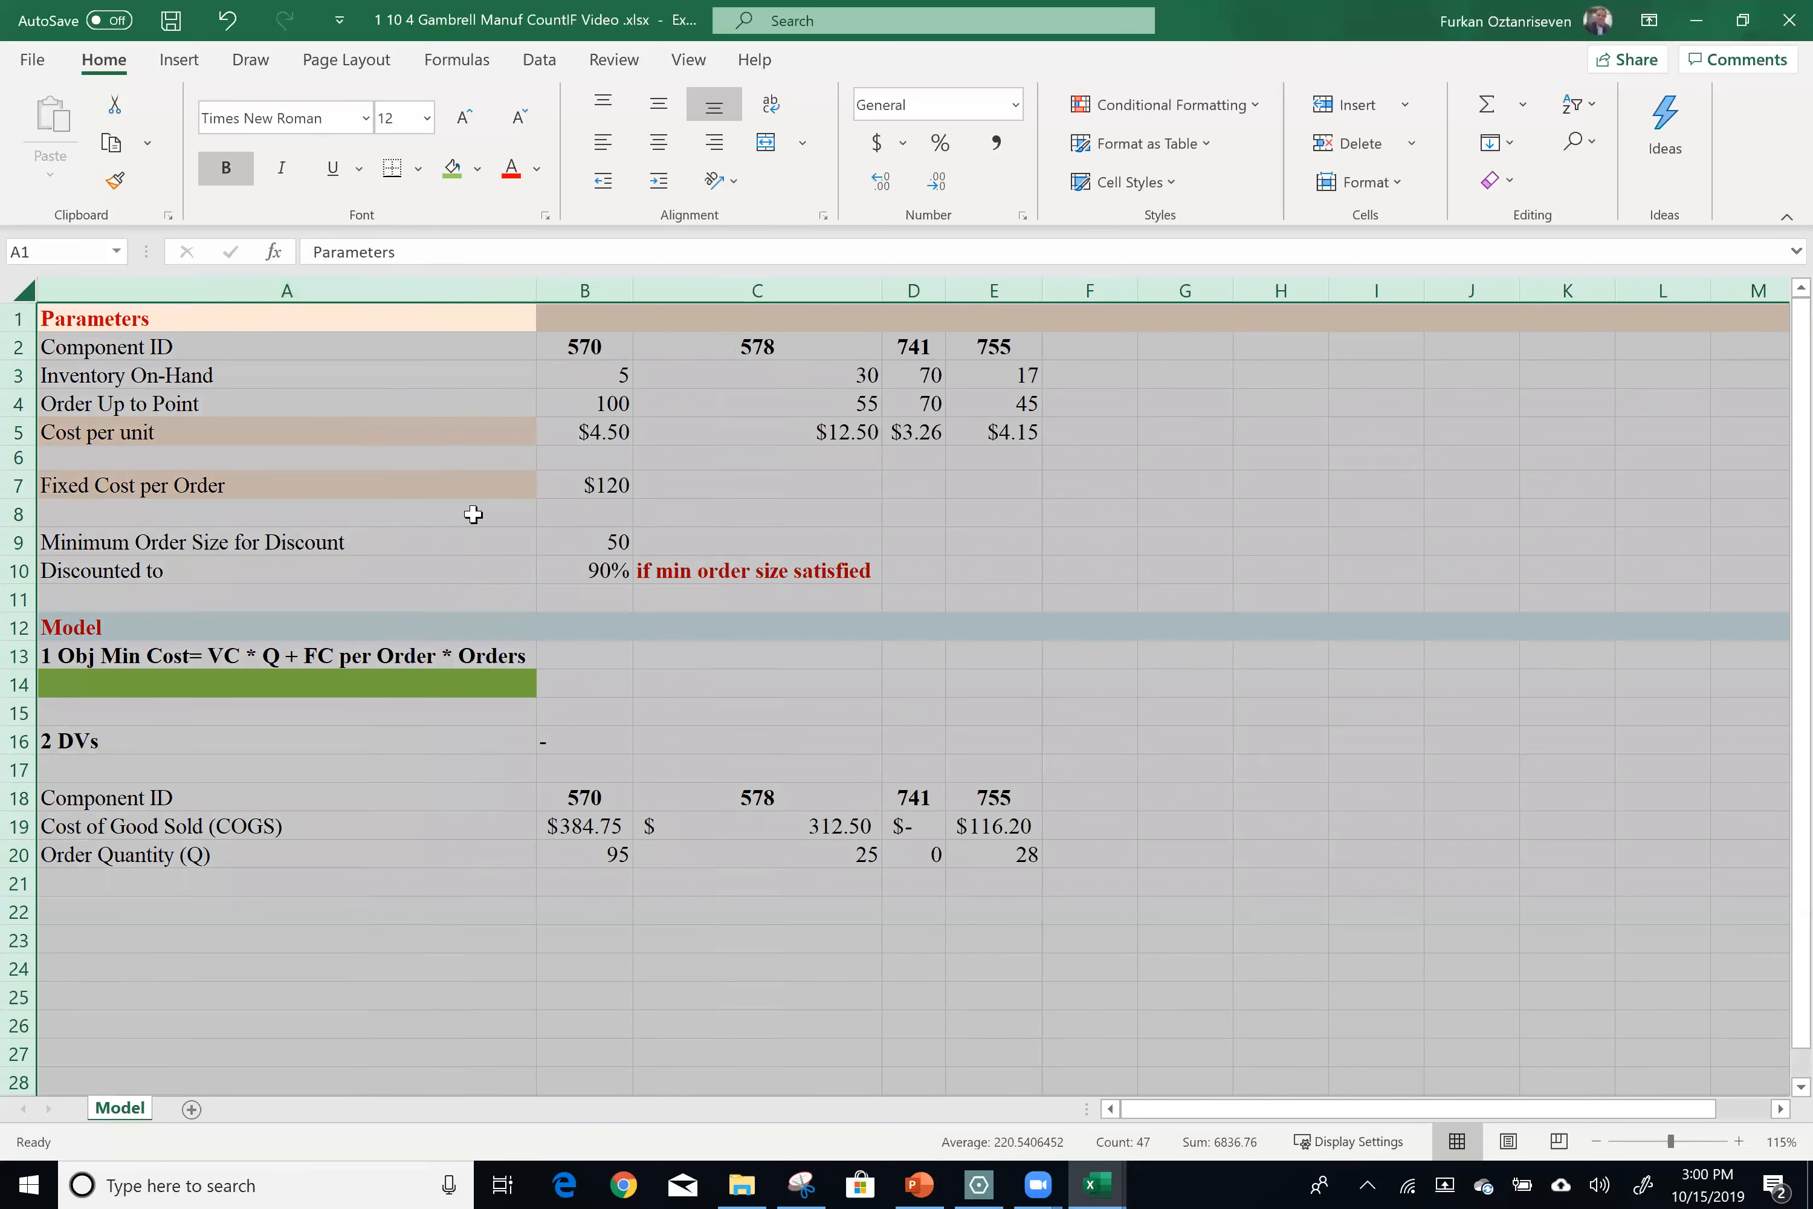
left_click(859, 936)
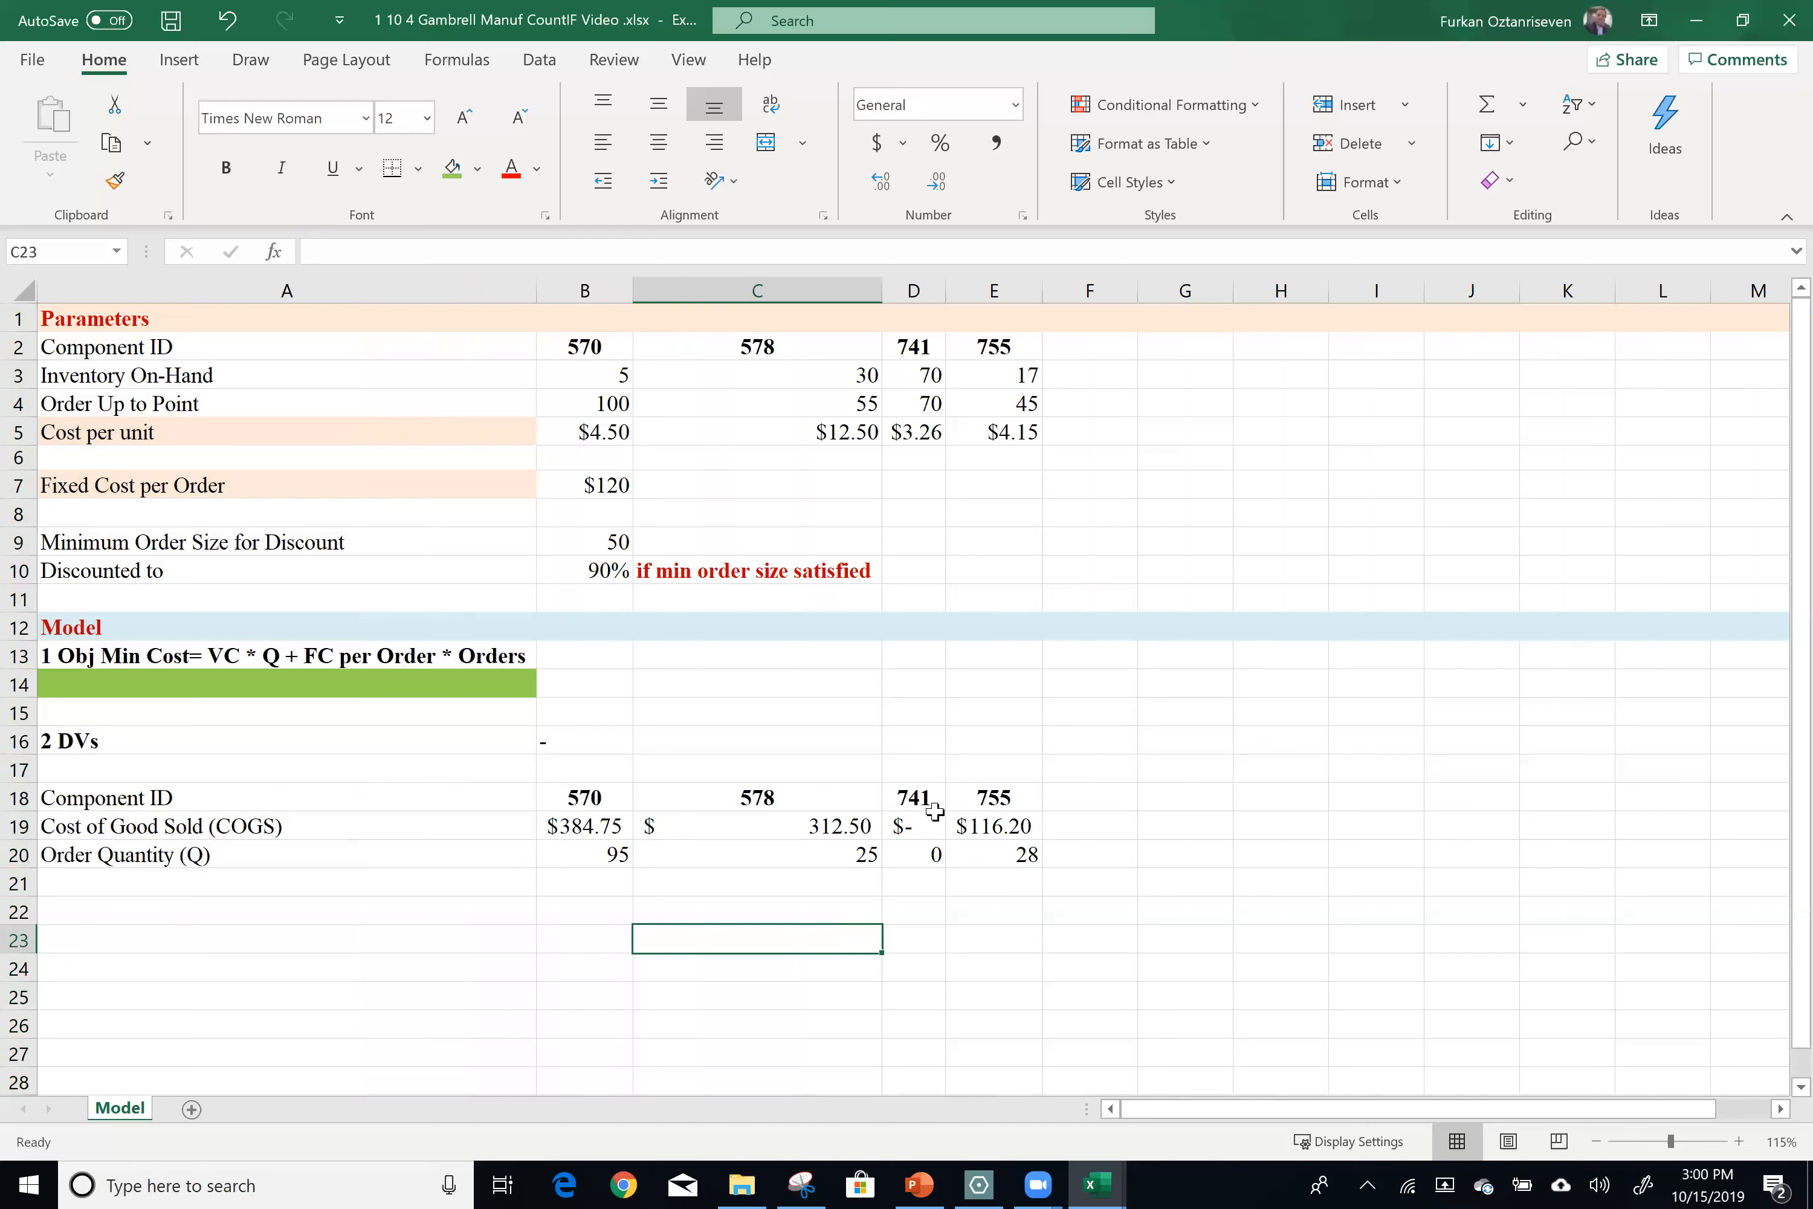
Check the copied COGS formulas and order quantities for components 578, 741 and 755.
left_click(907, 820)
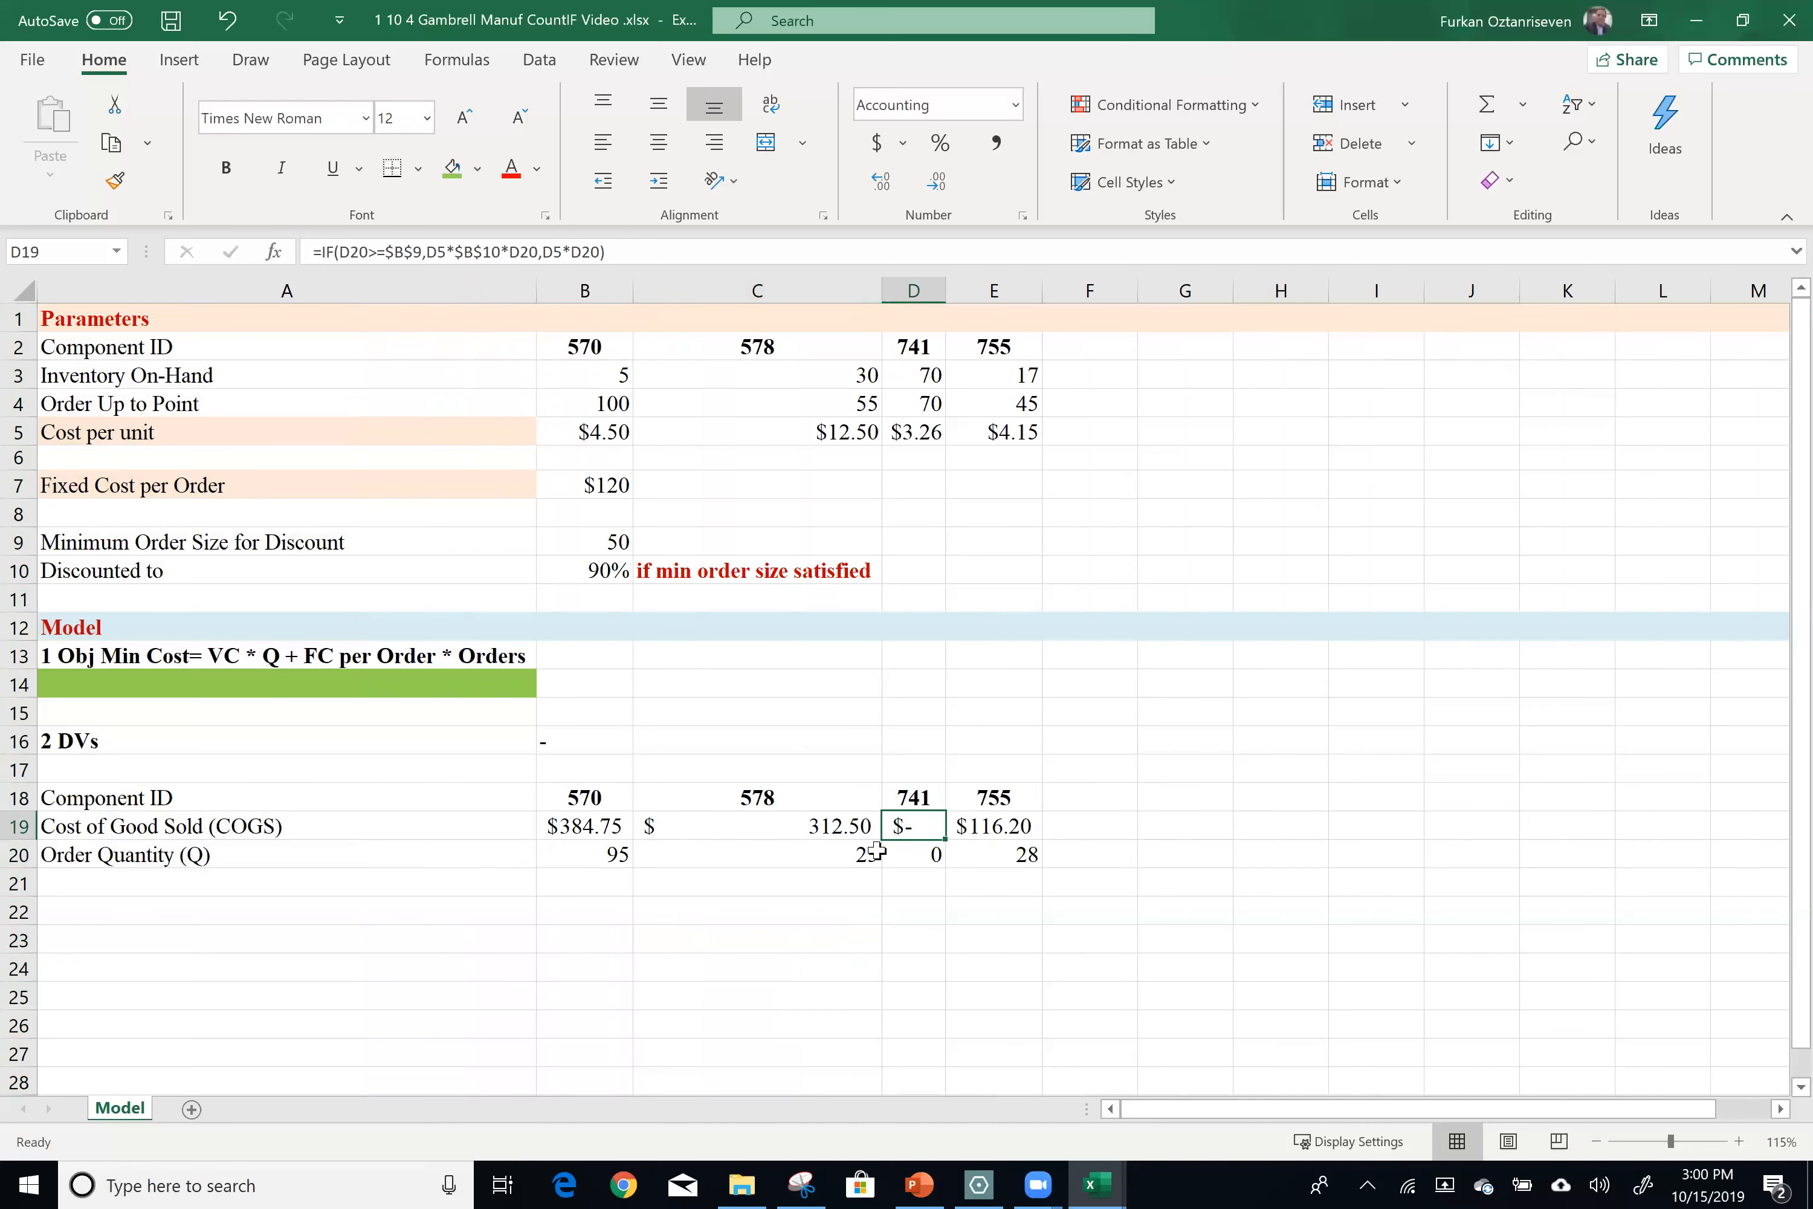
left_click(921, 854)
left_click(990, 834)
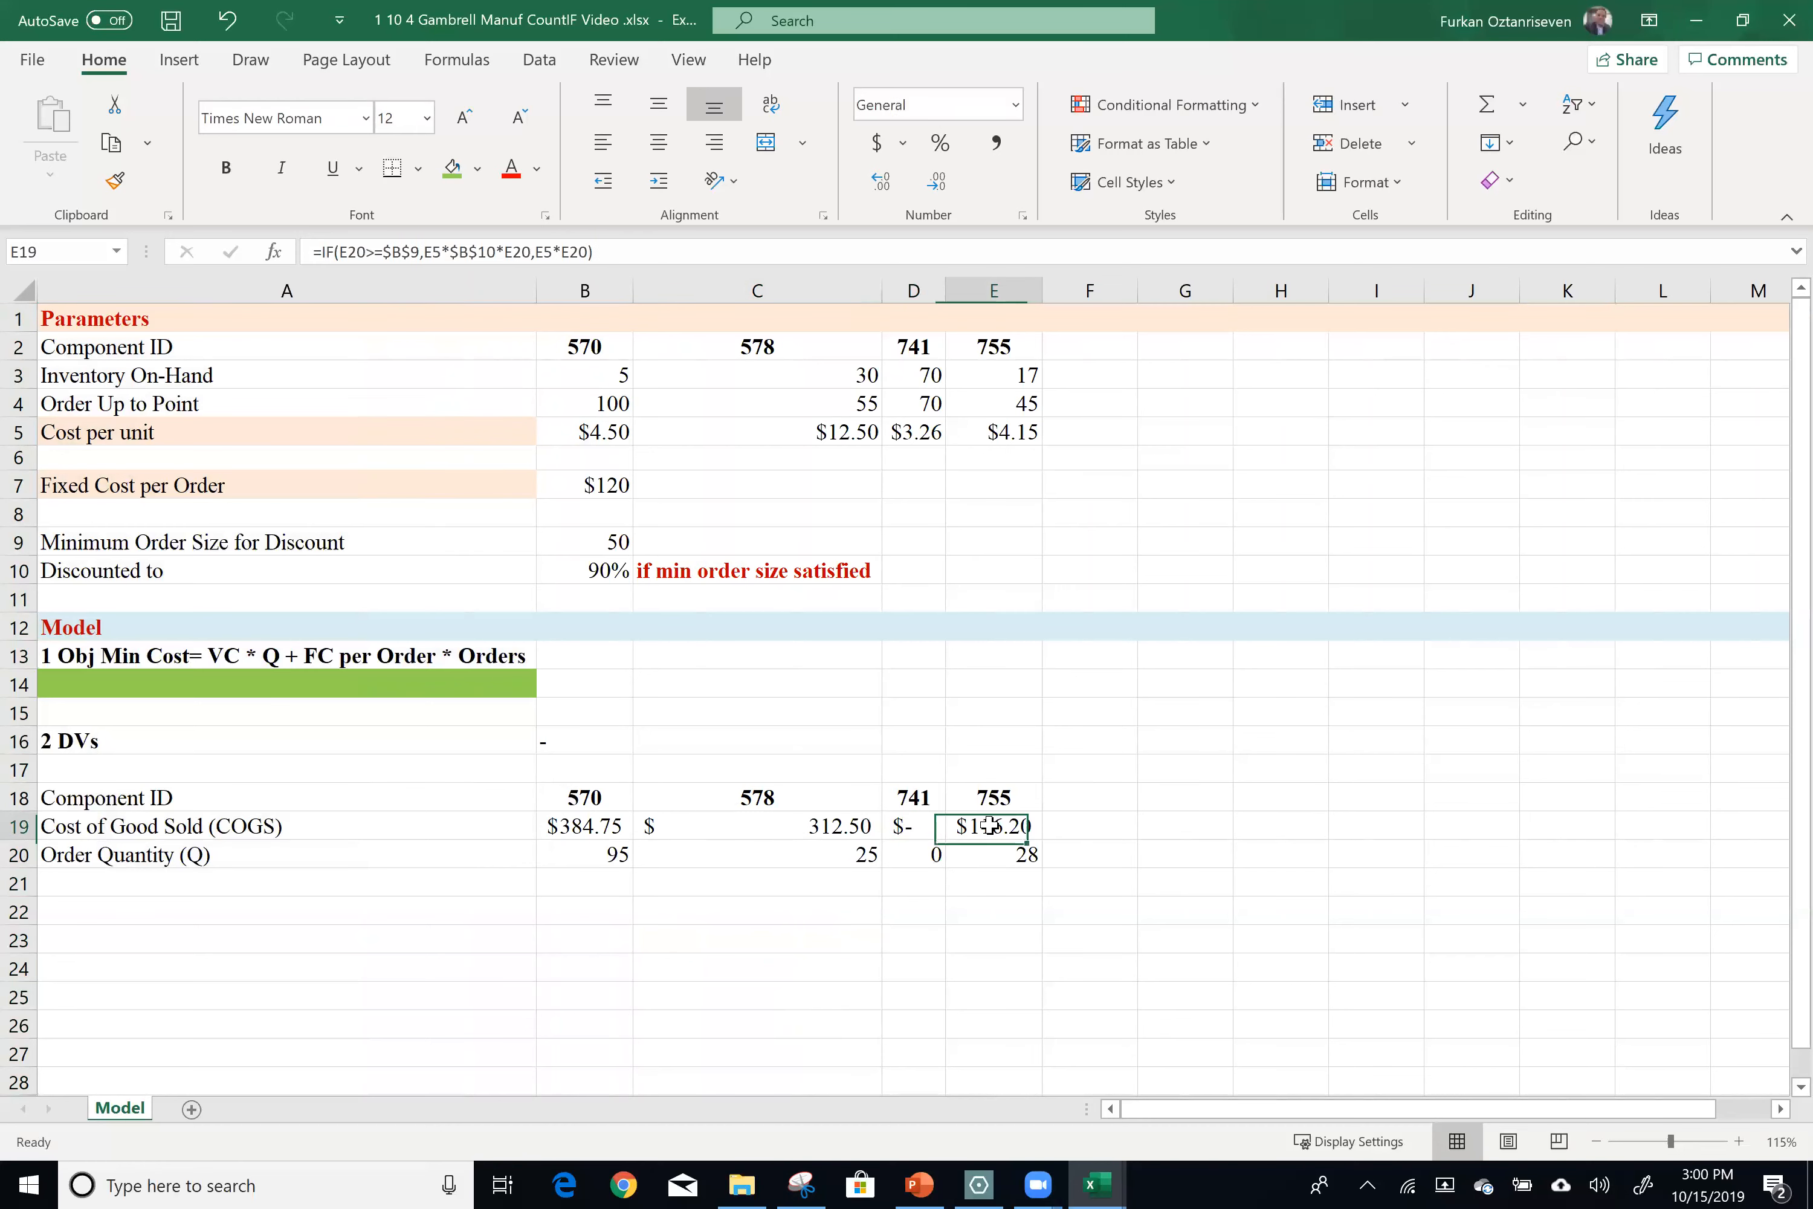
left_click(862, 849, "ctrl")
left_click(851, 823, "ctrl")
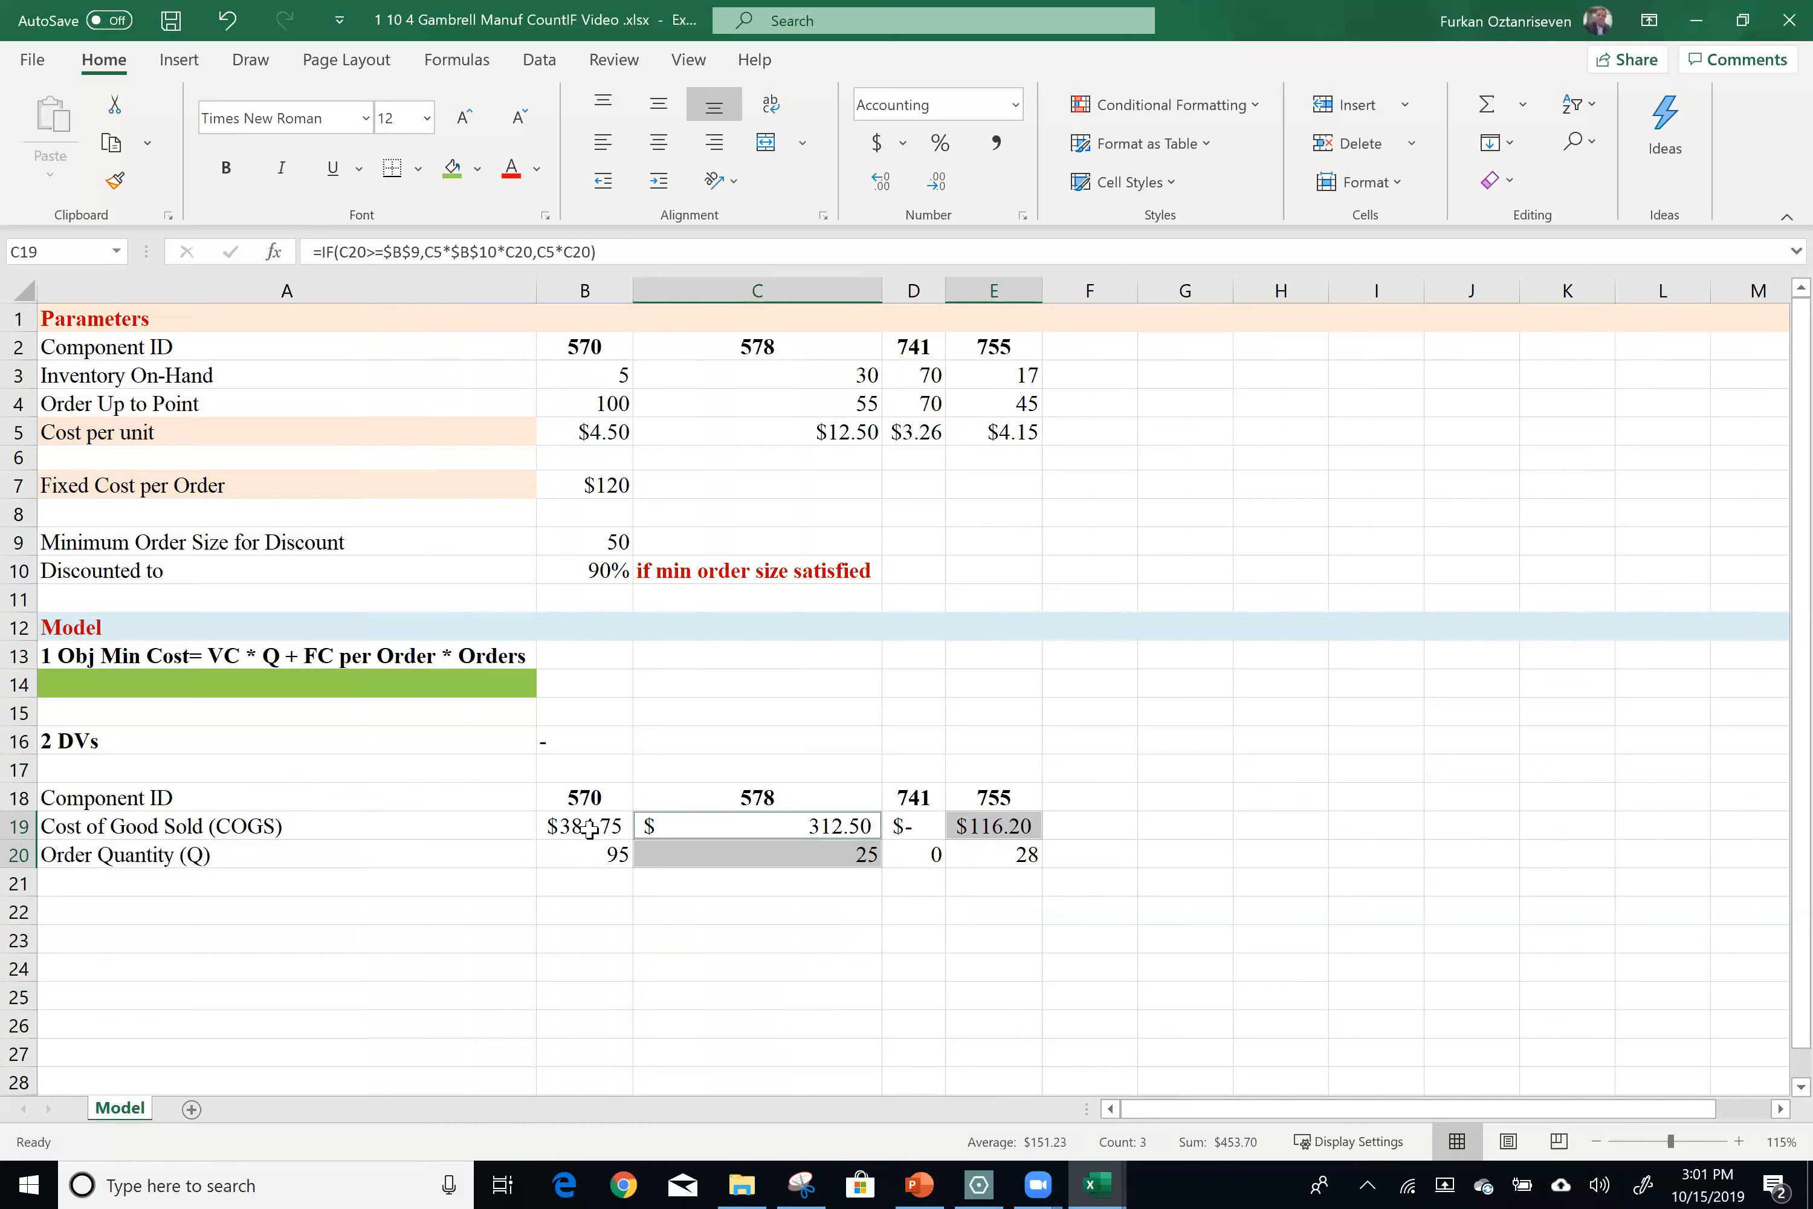
Shade the COGS values in B19:E19 with the same light orange fill as the Cost per unit label.
left_click(115, 436)
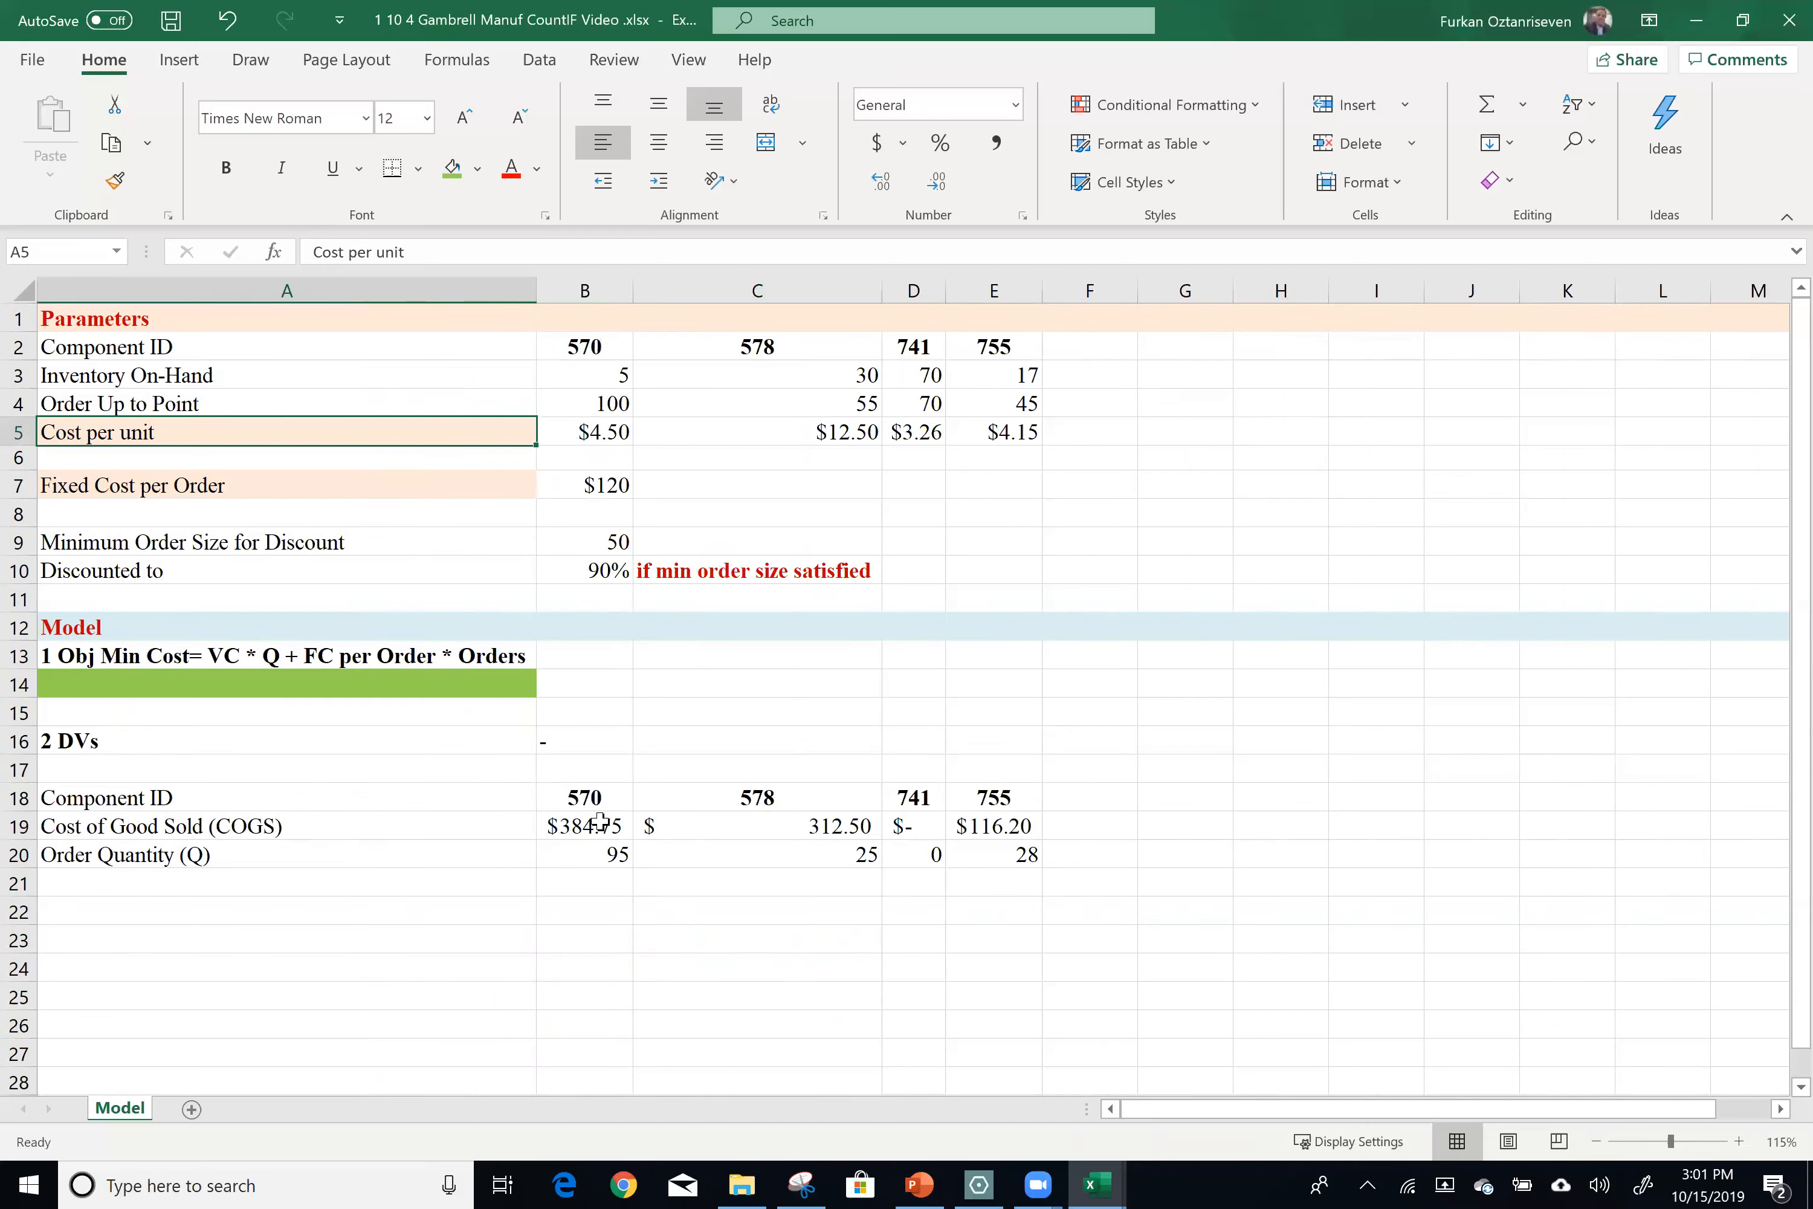
left_click_drag(599, 821, 995, 827)
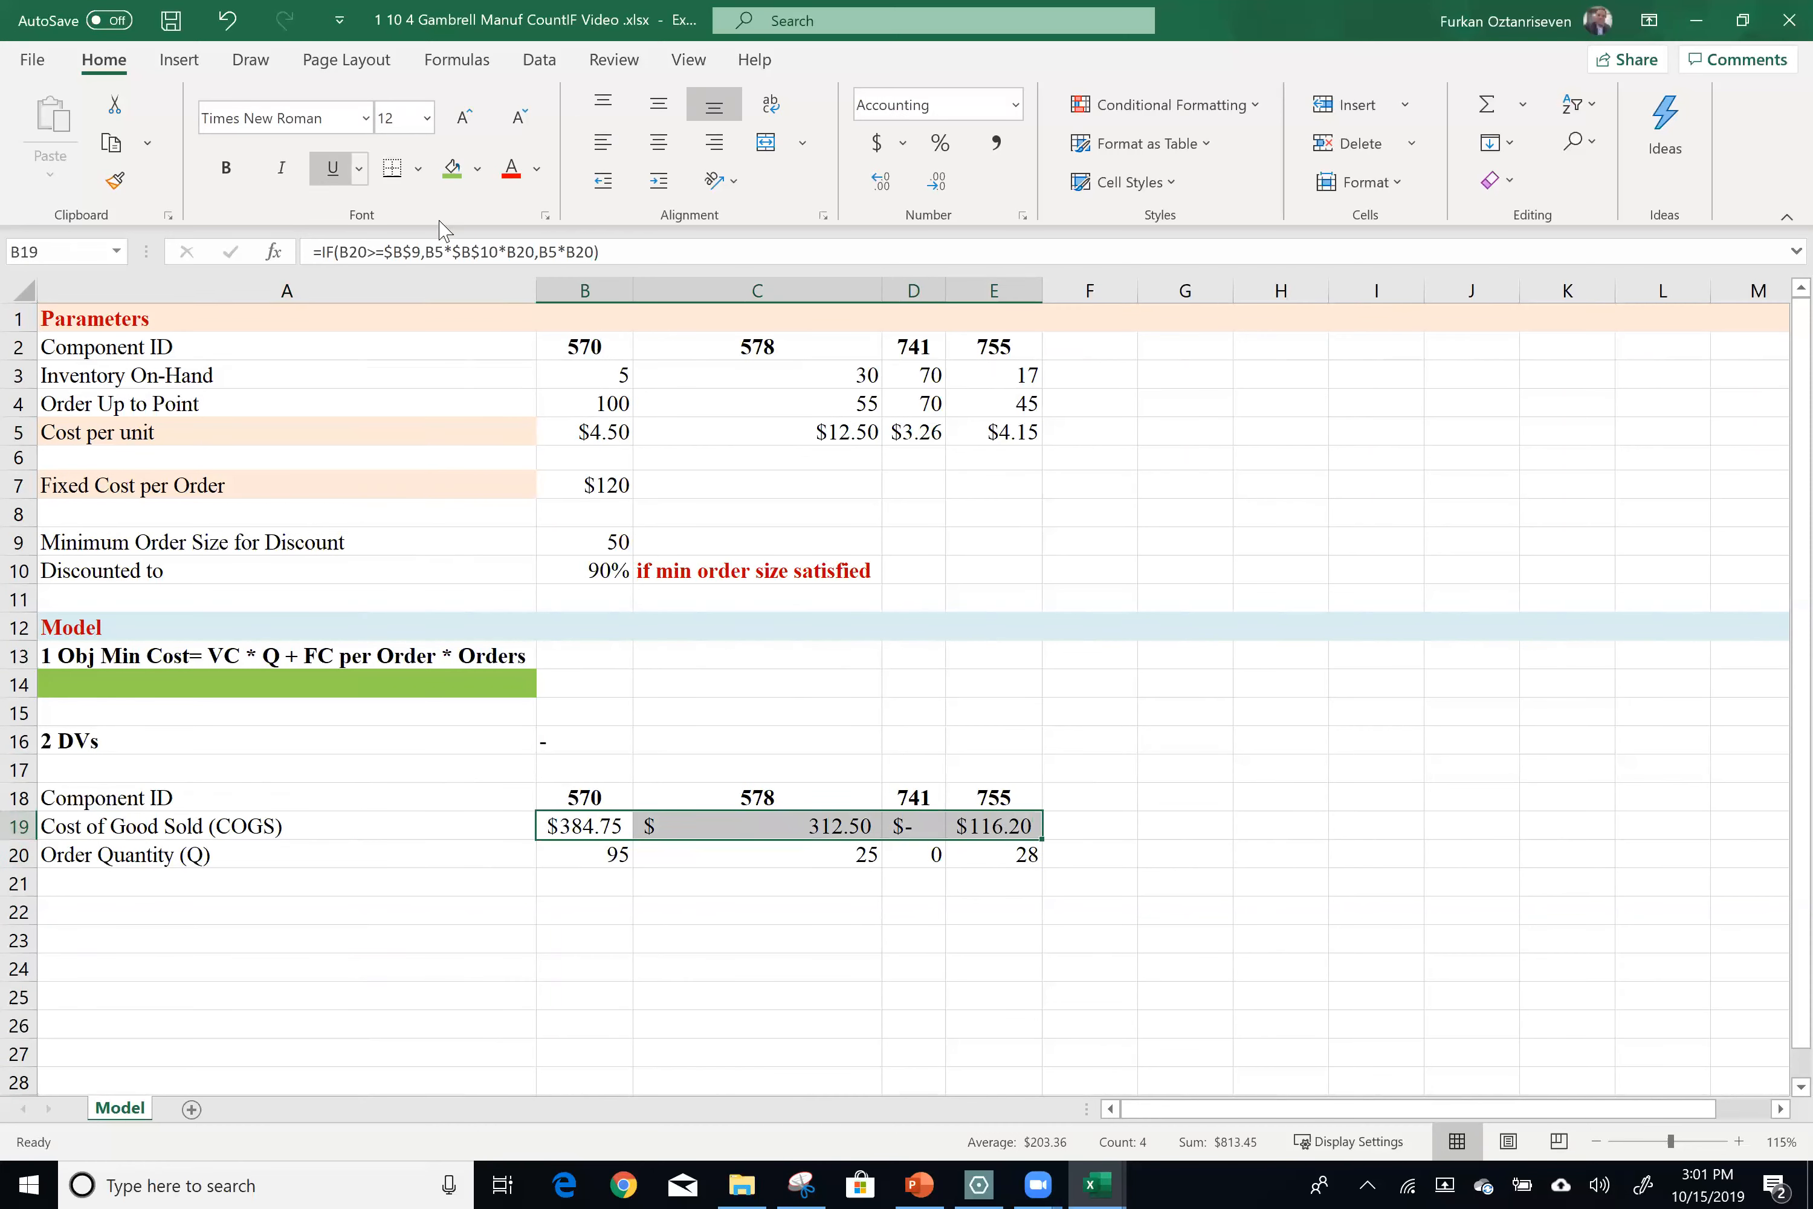
left_click(477, 173)
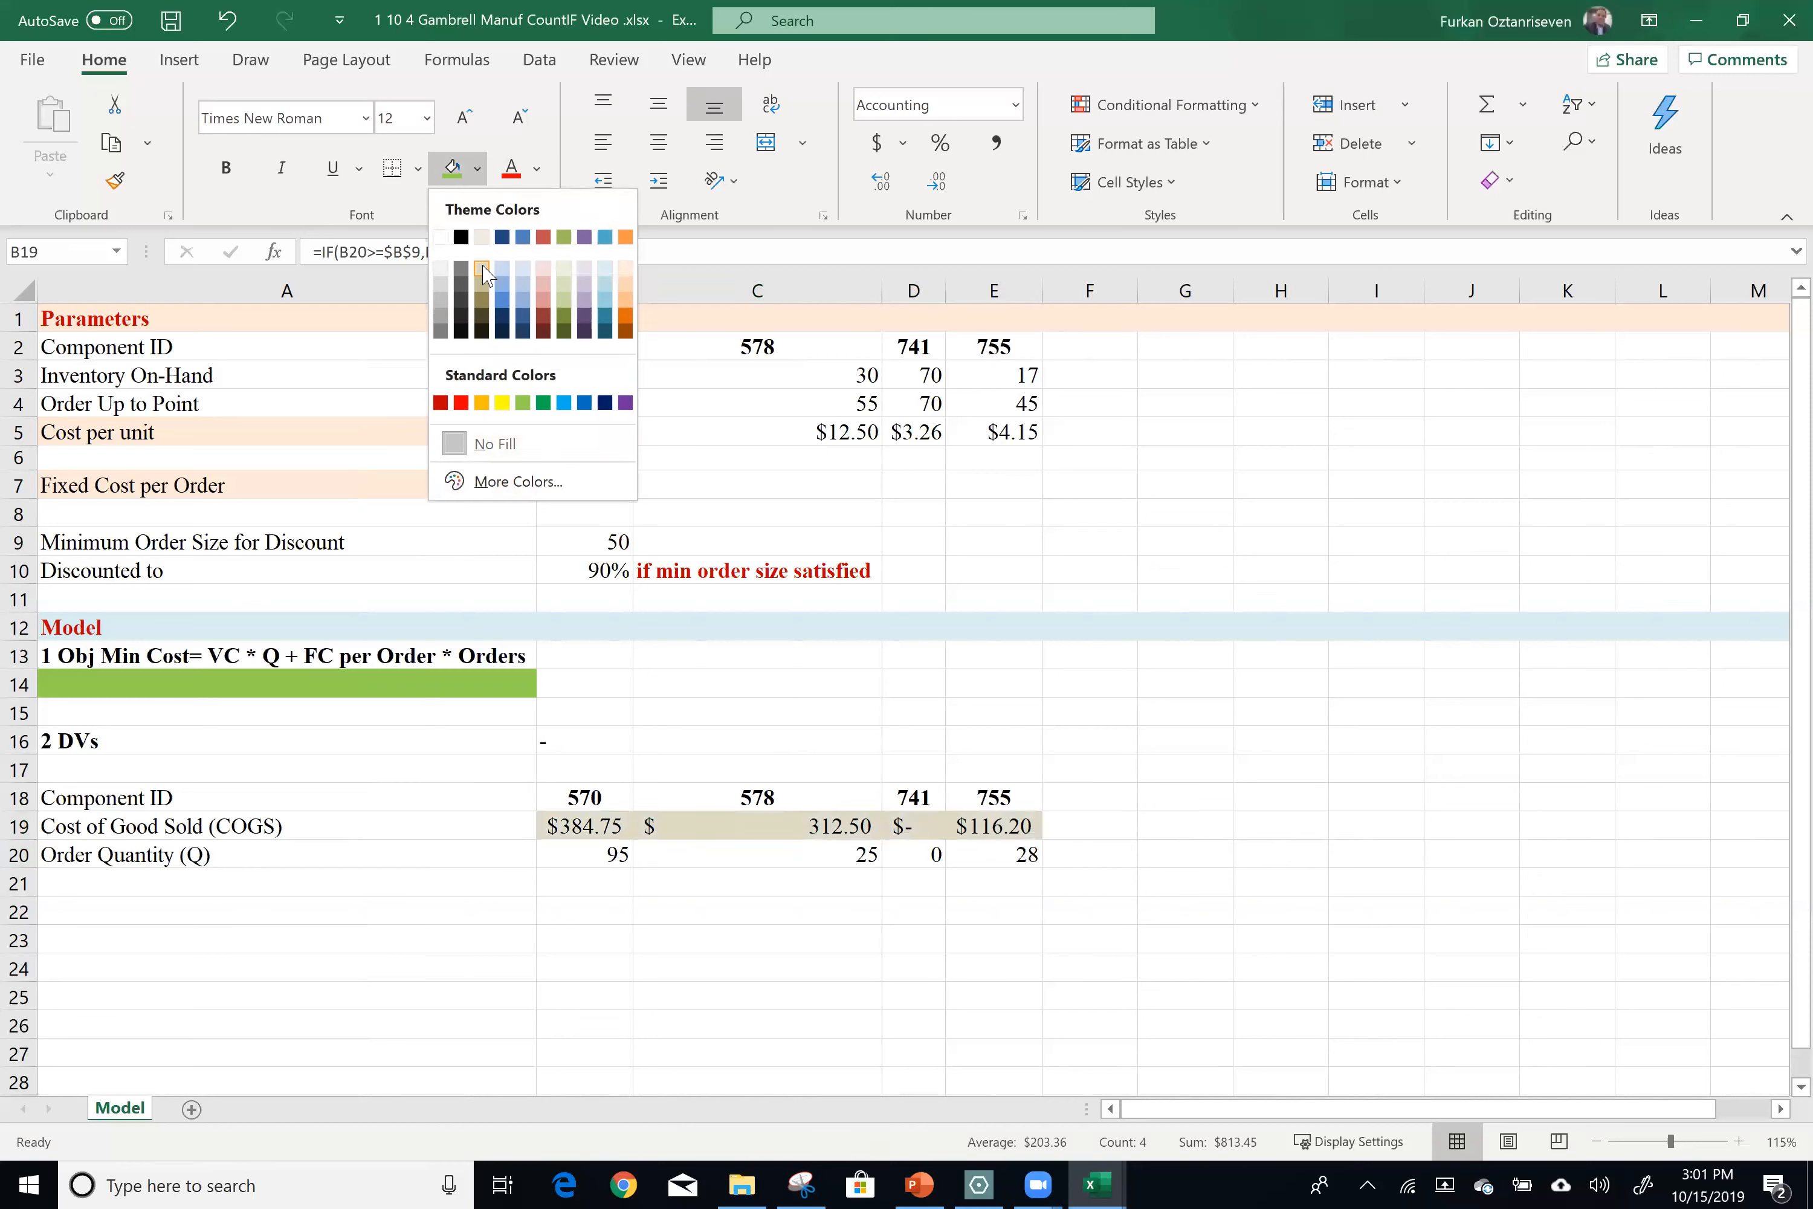
left_click(610, 270)
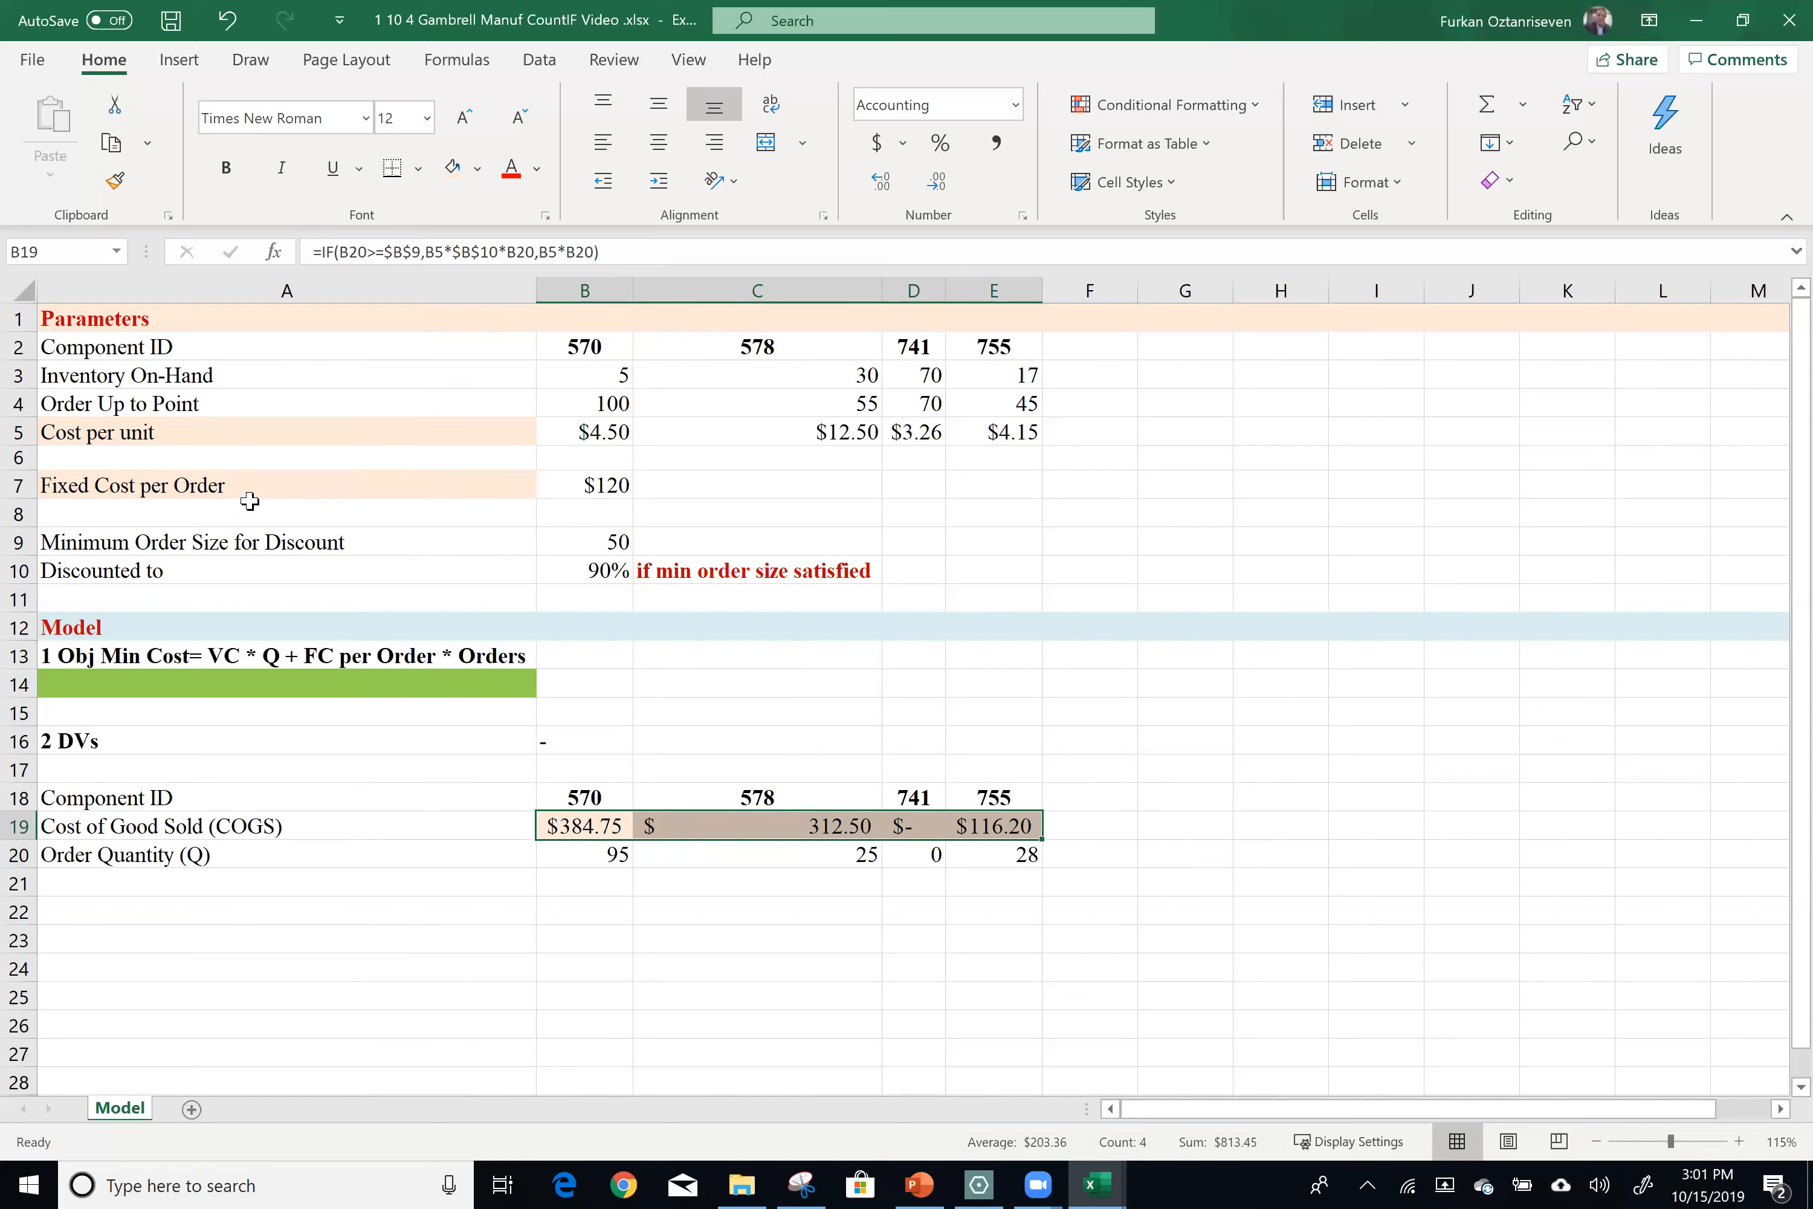
Enter the label "Total Fixed Cost" in A22, two rows below the Order Quantity label.
left_click(169, 916)
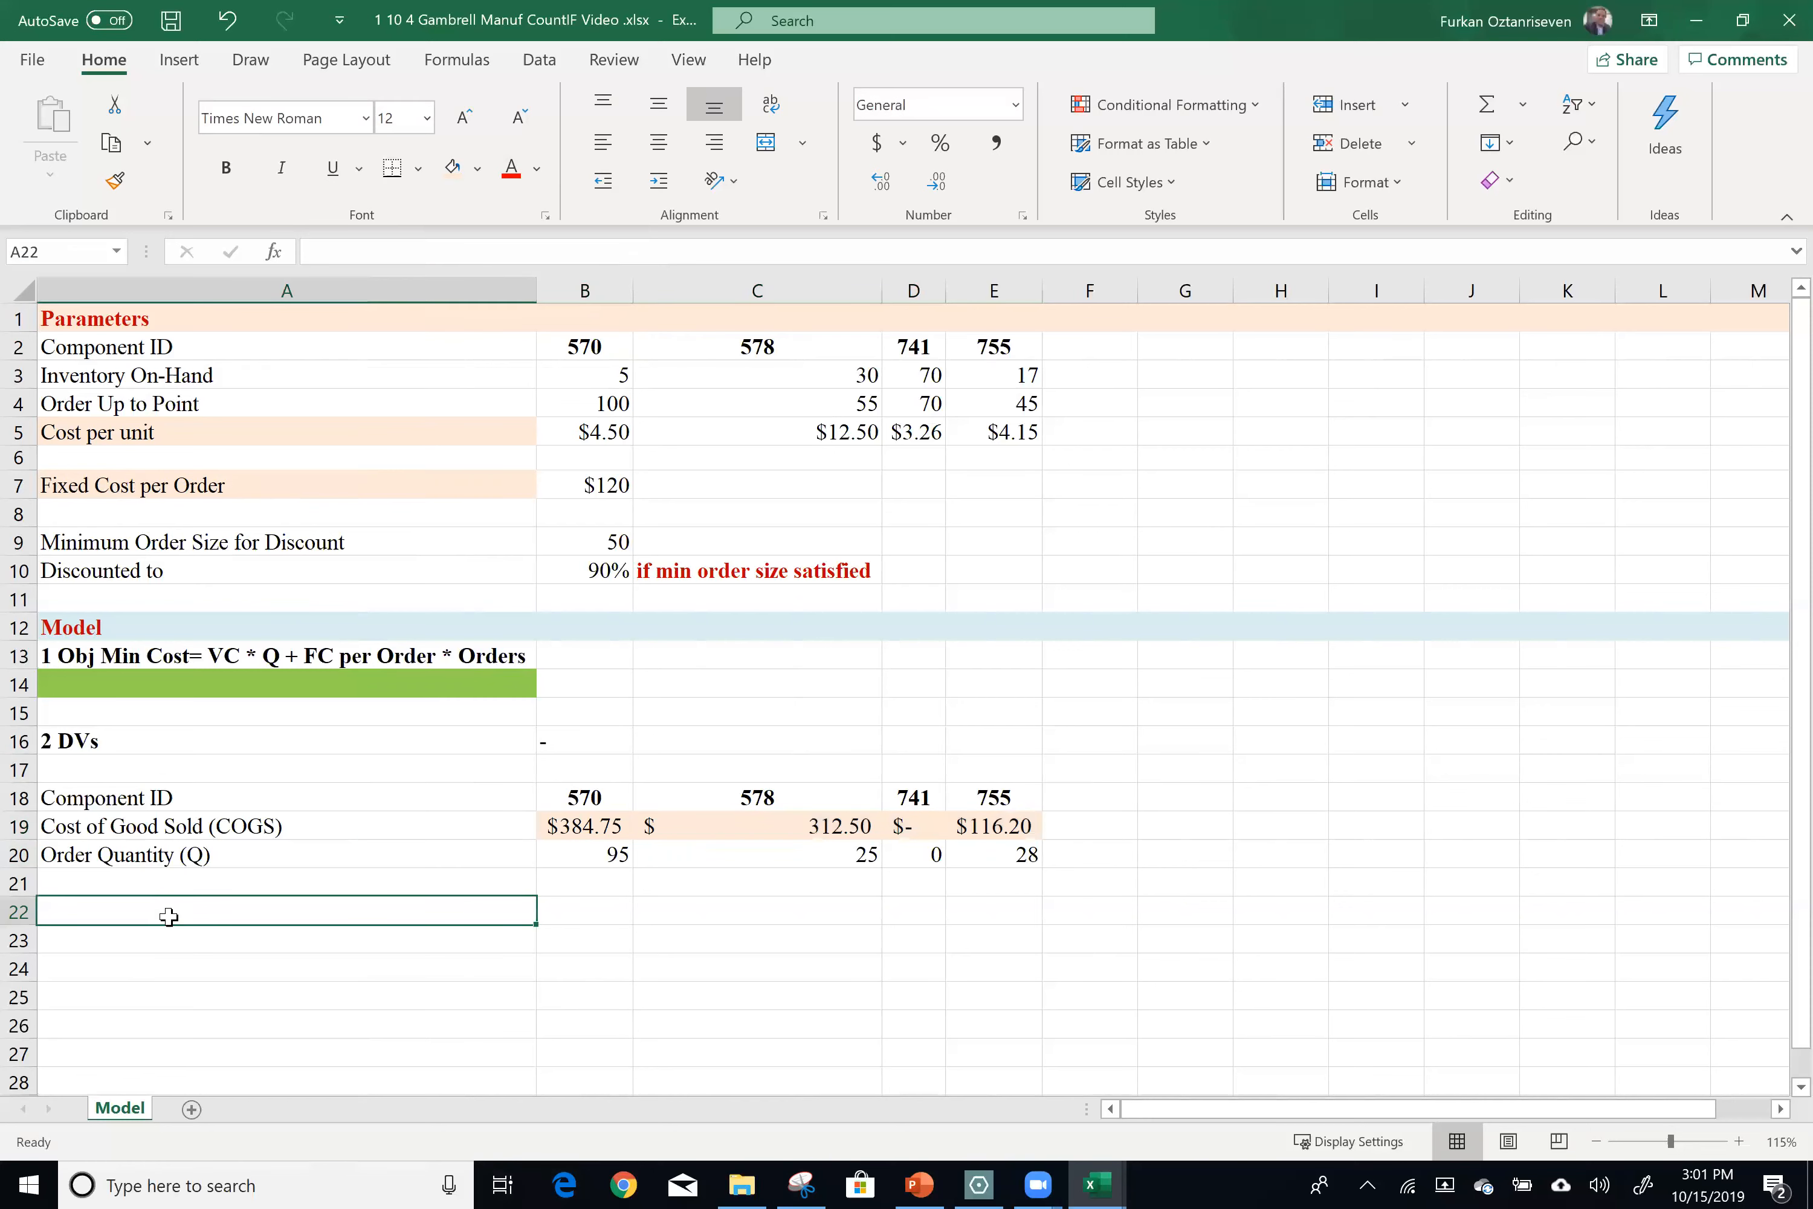
type("Total")
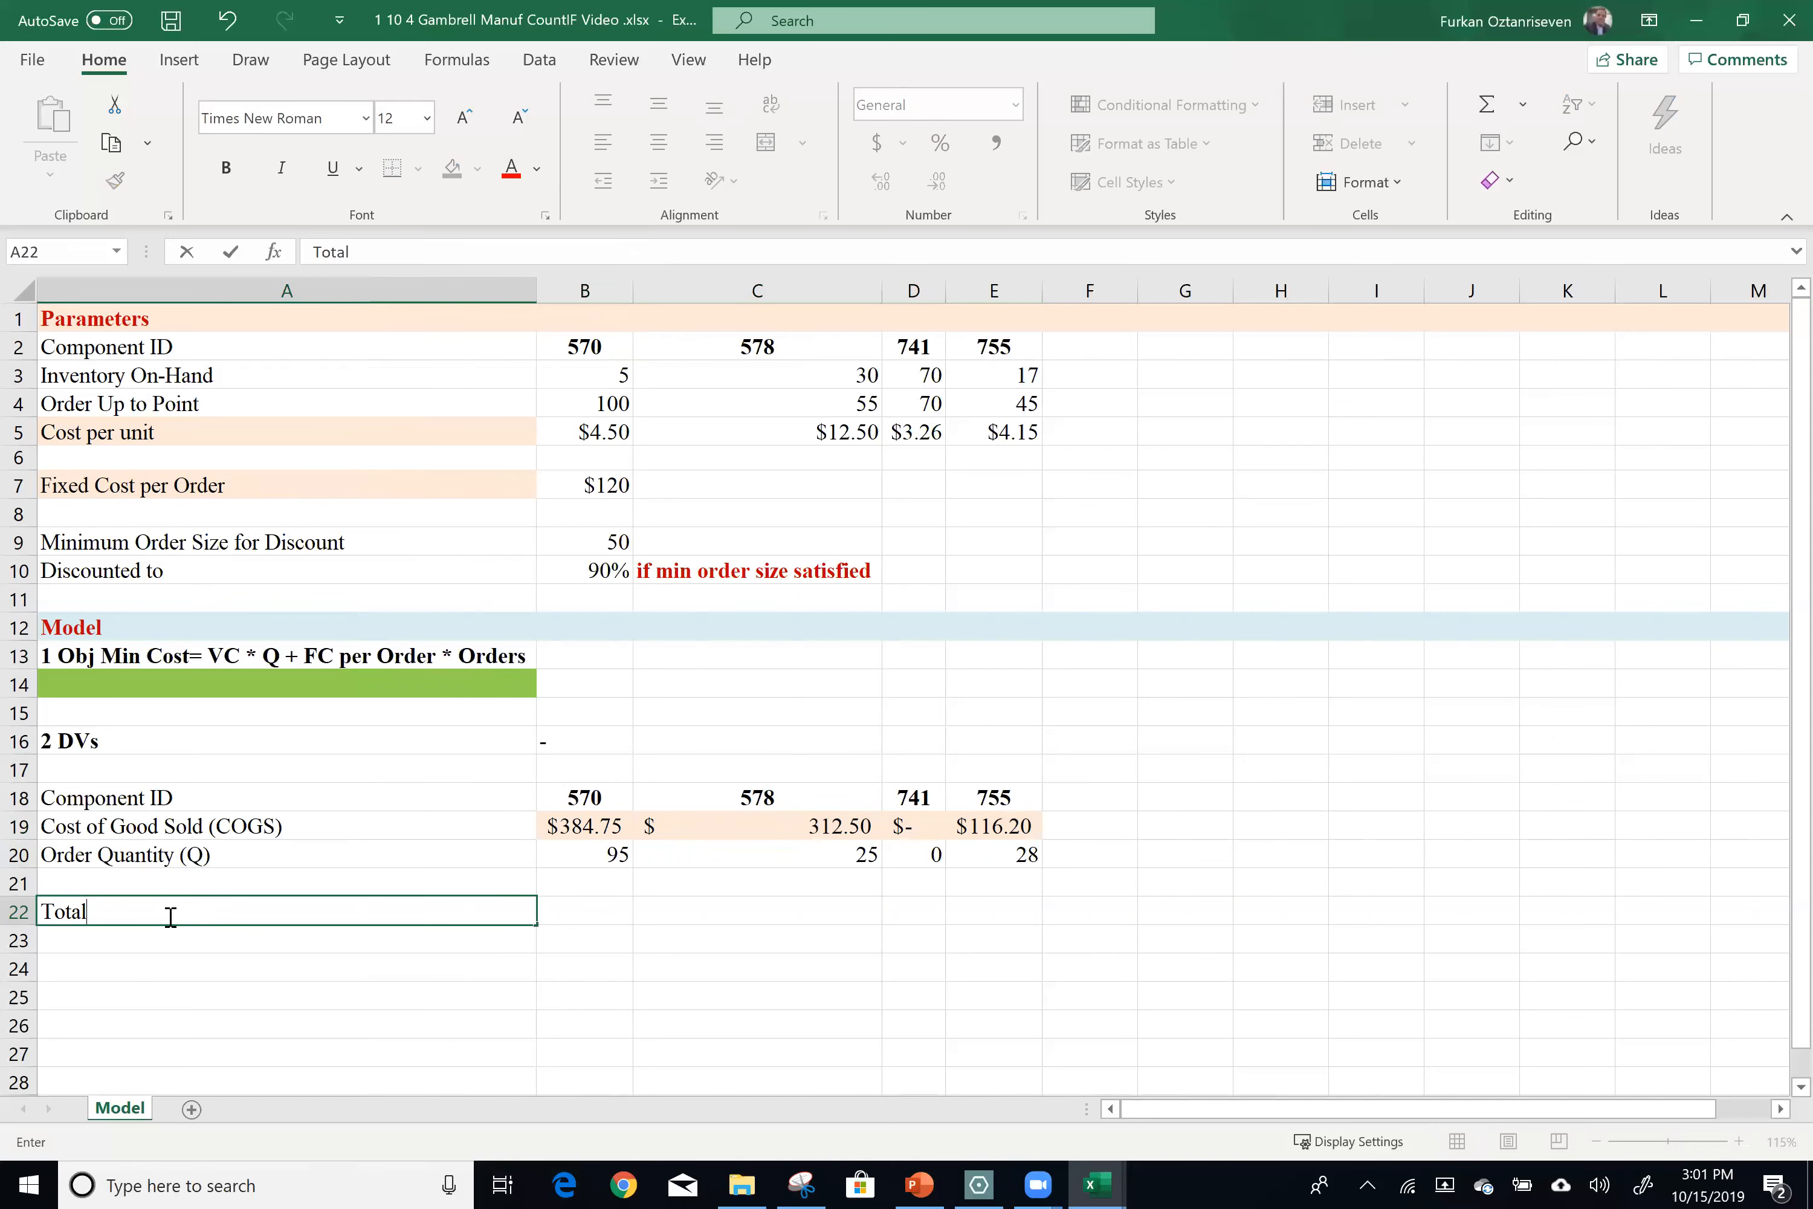
type(" Fixed Cost")
key("Tab")
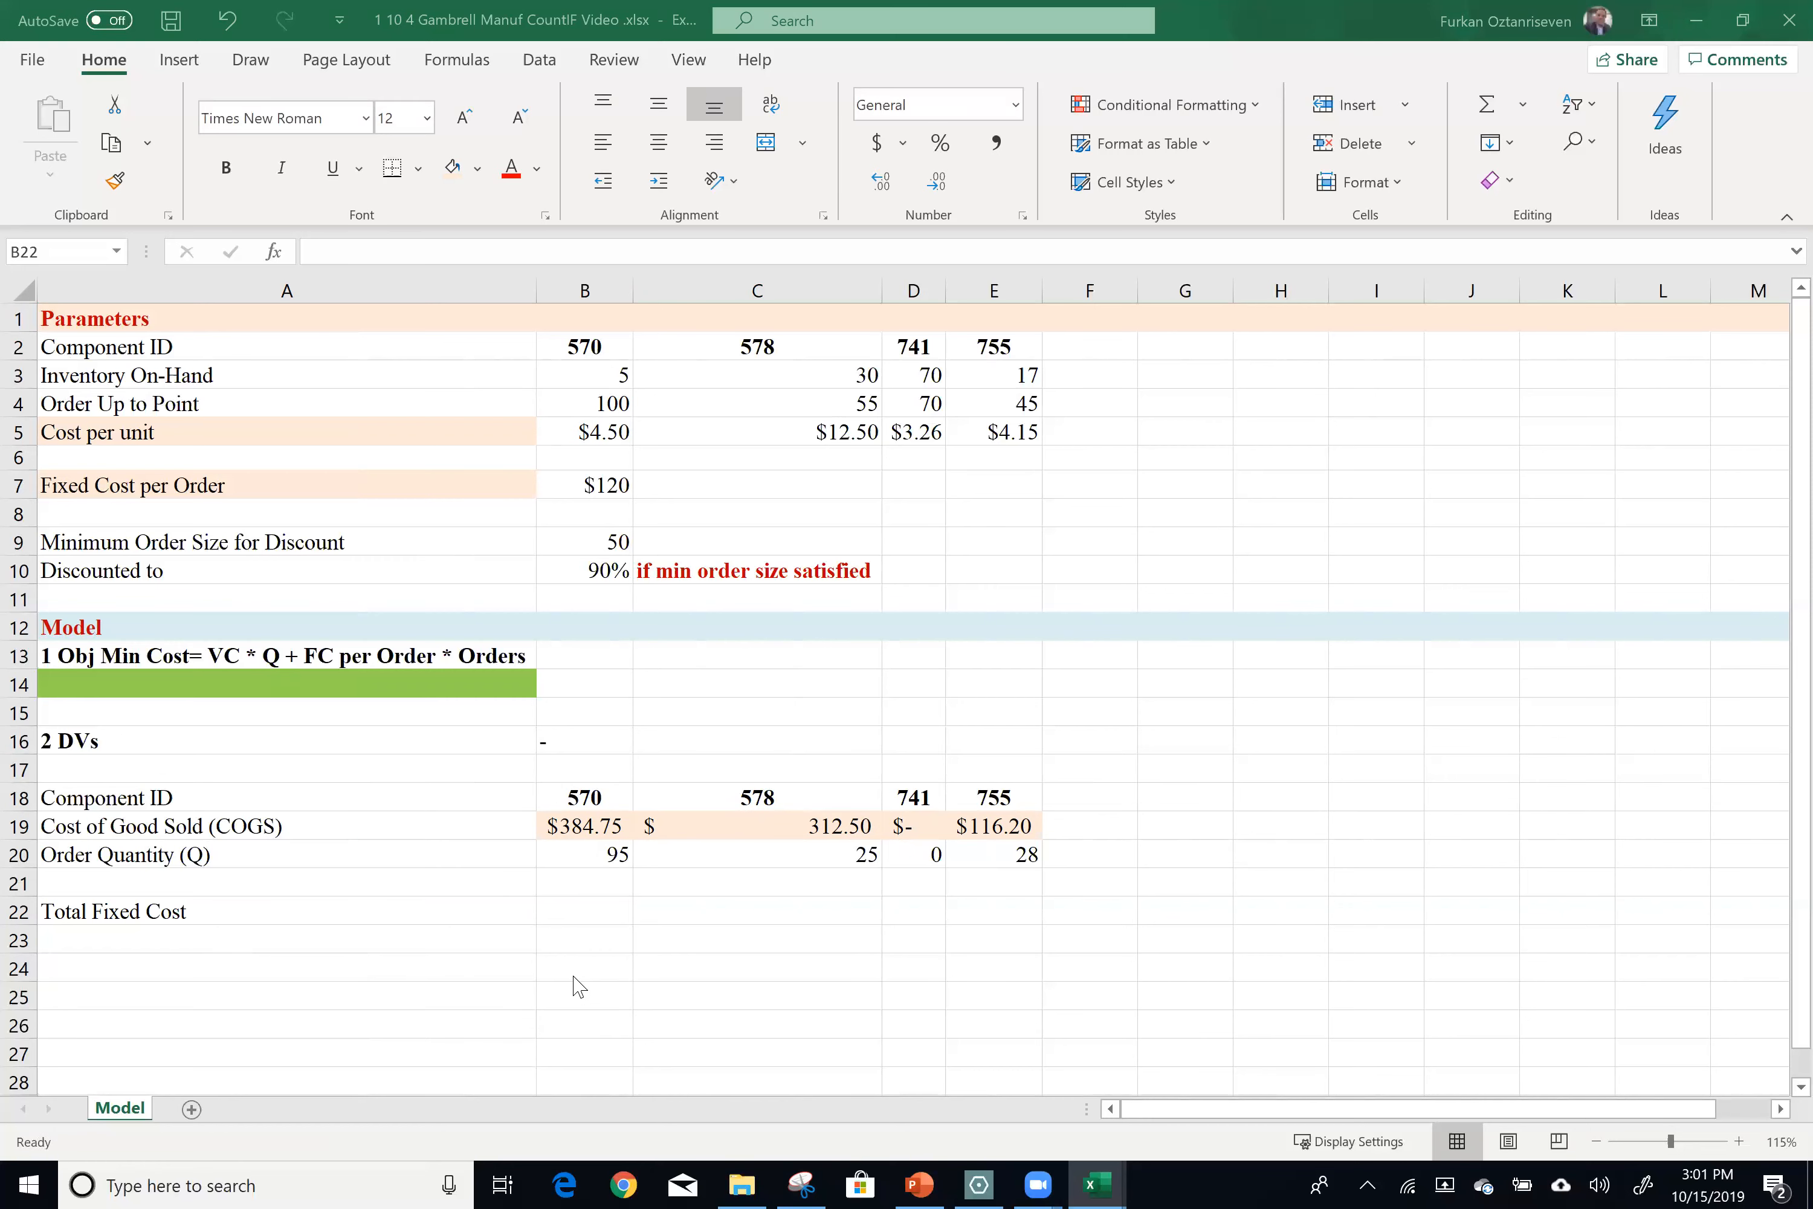
left_click(290, 904)
double_click(290, 904)
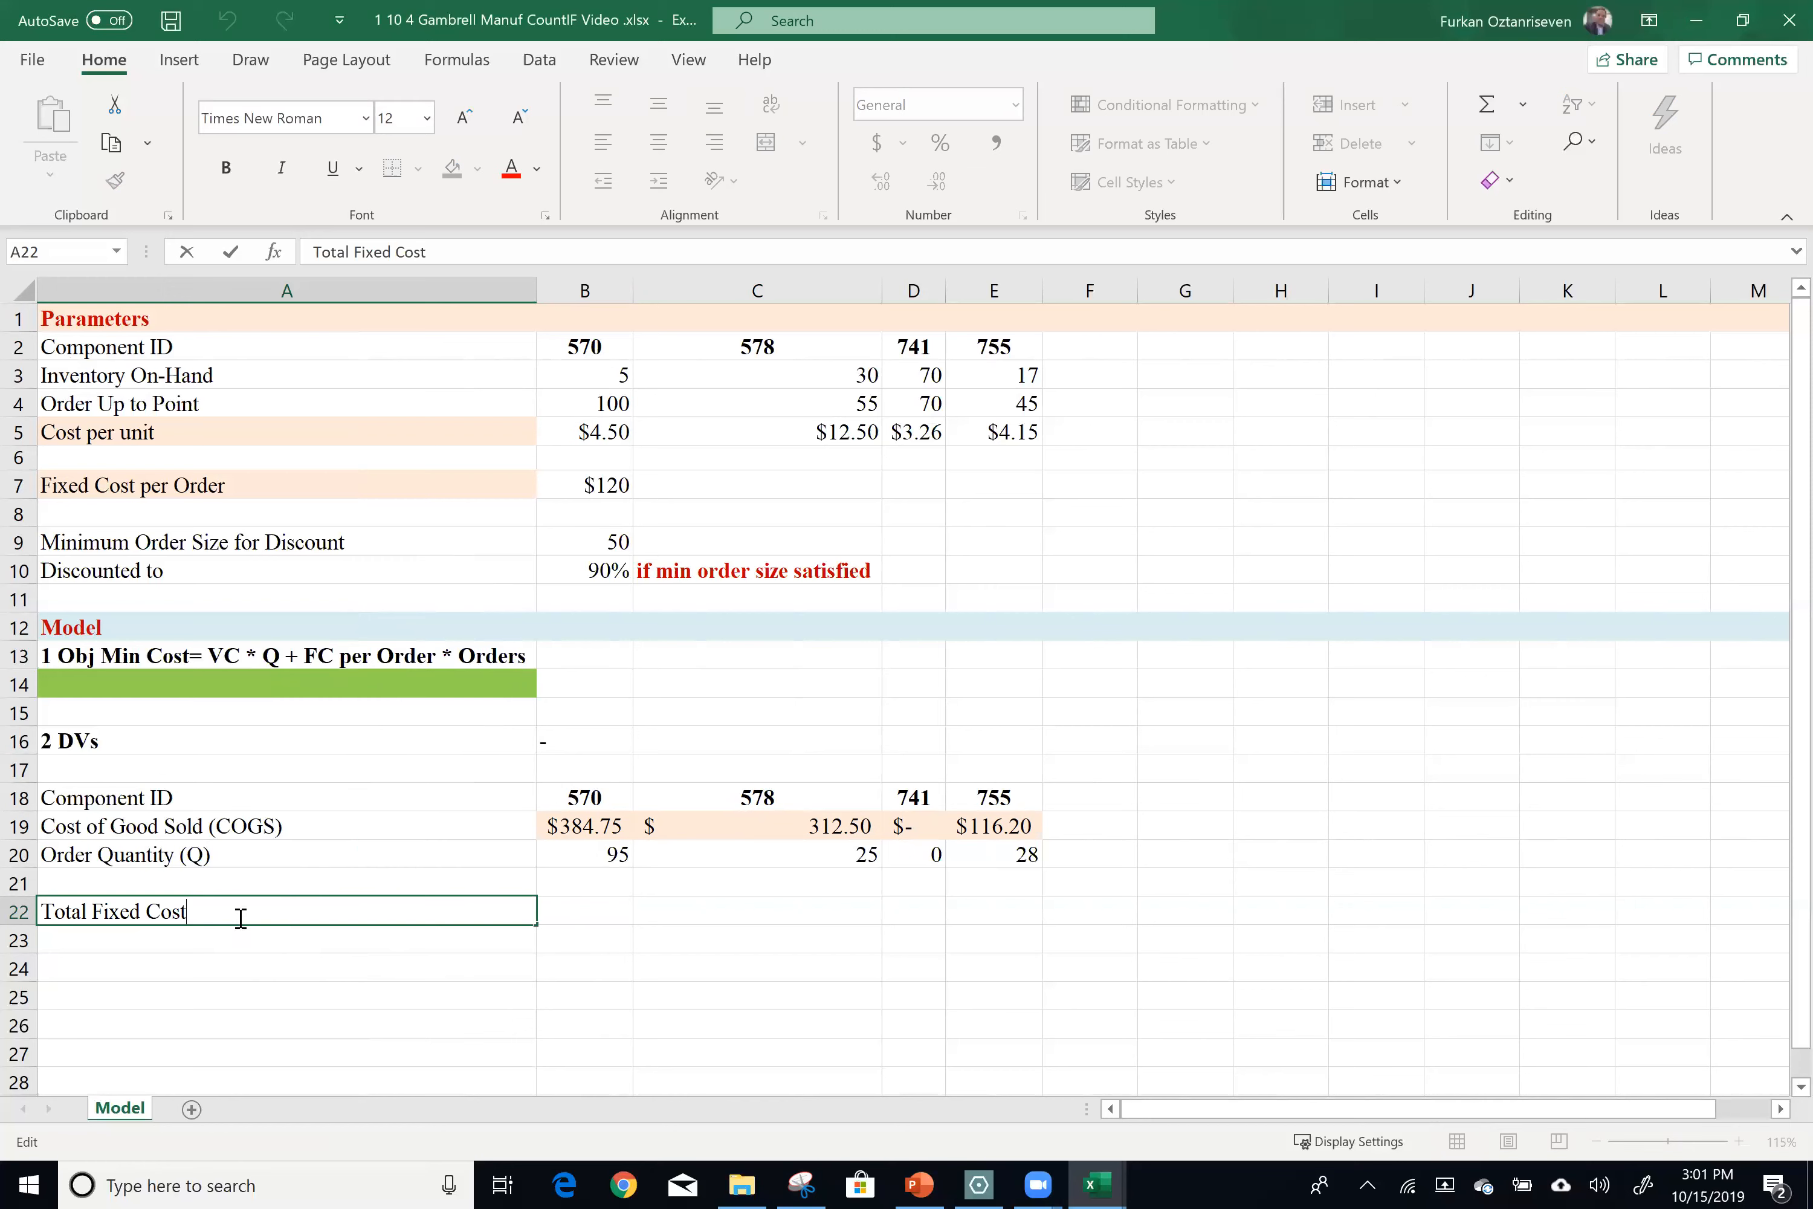
key("Return")
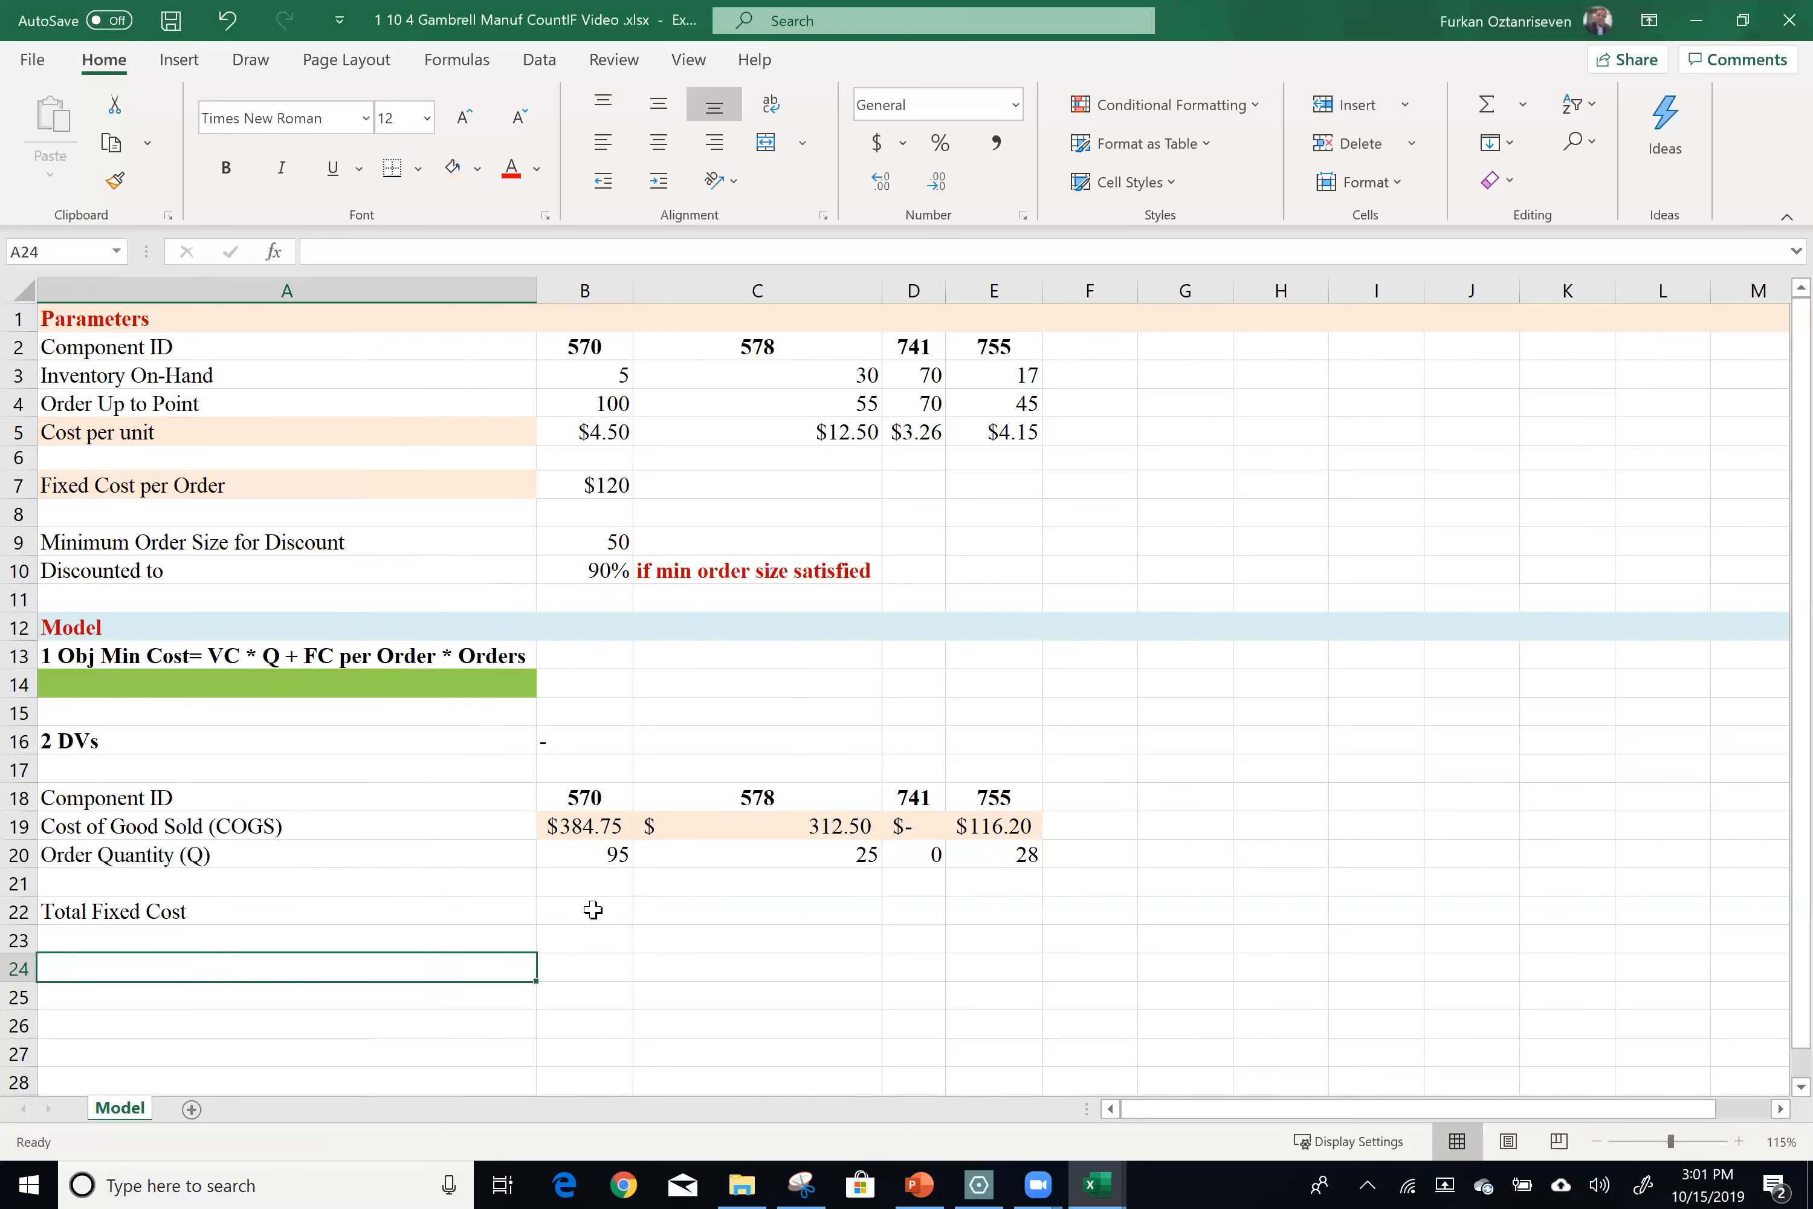
left_click(593, 911)
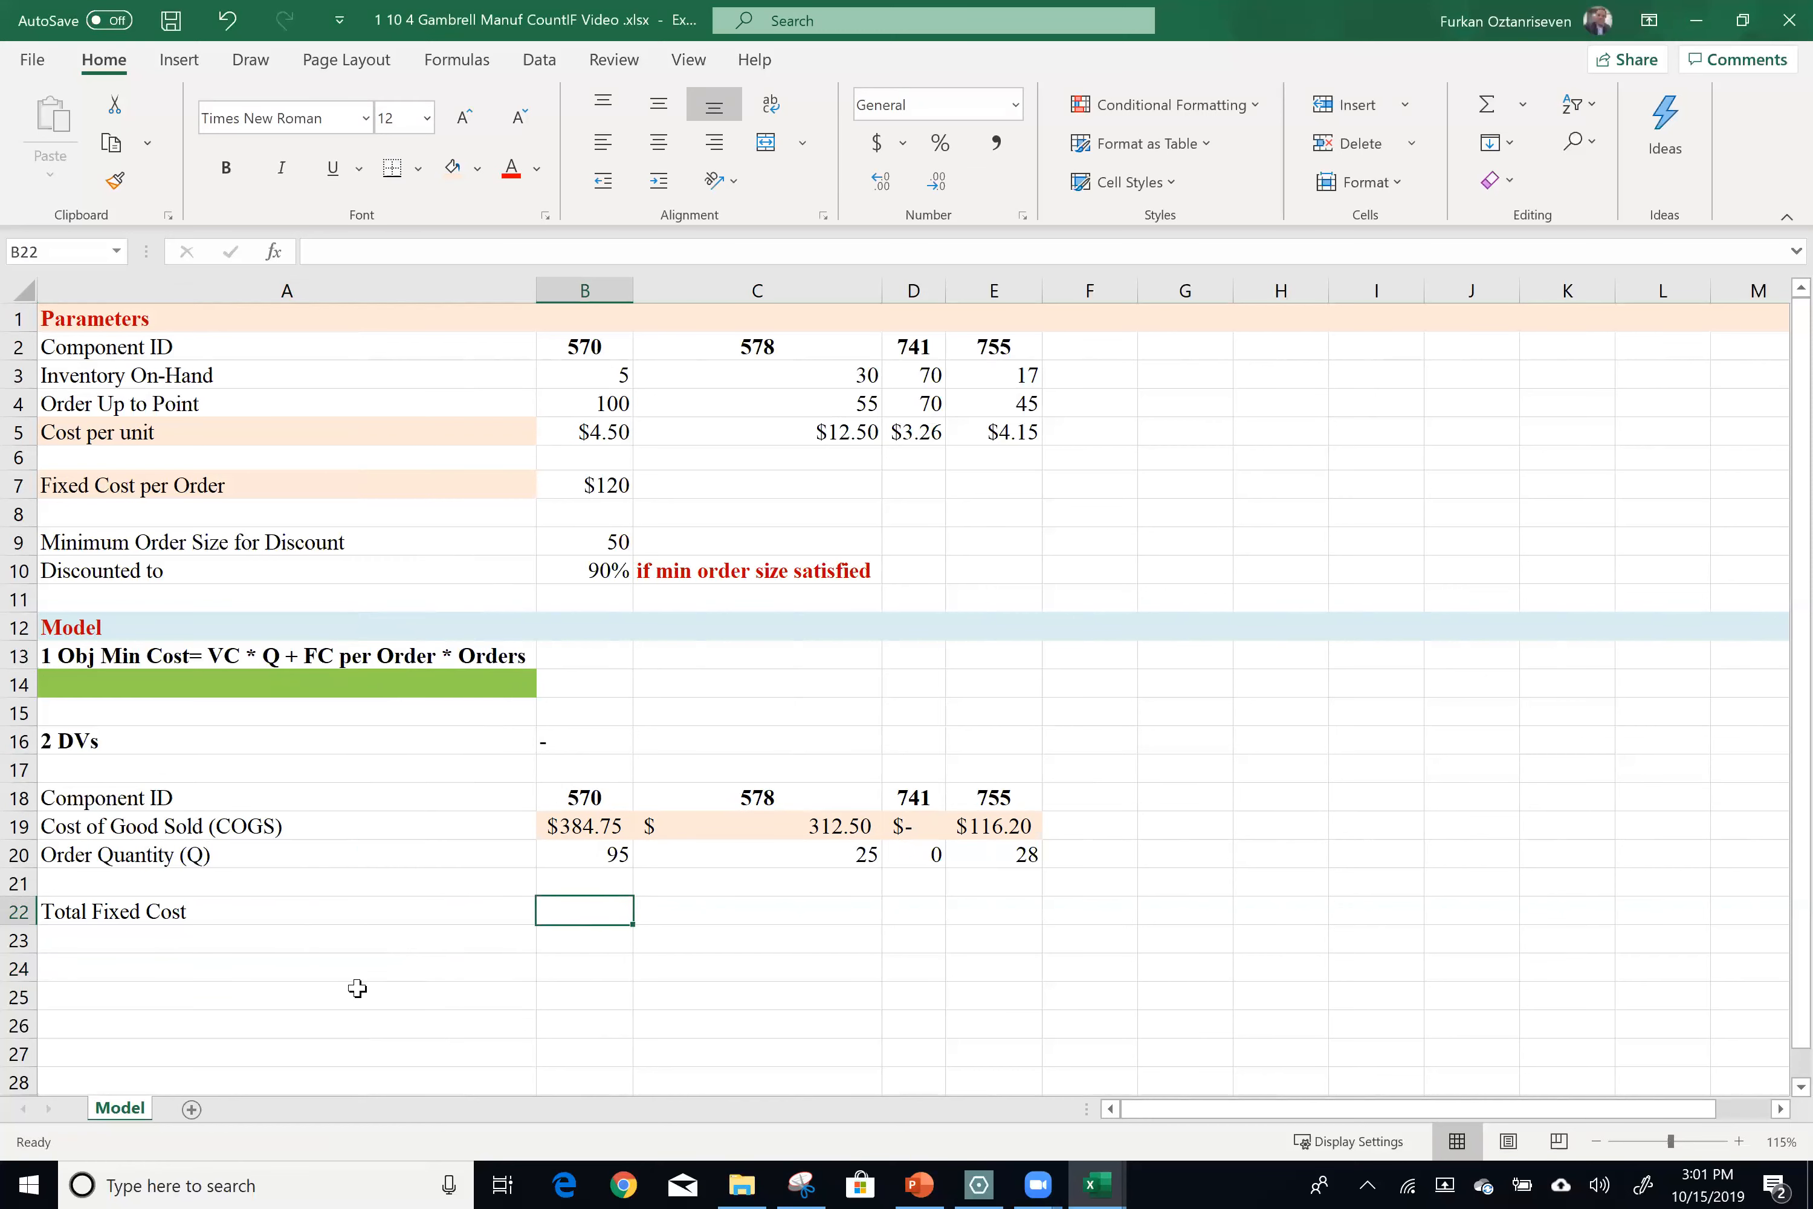
Enter the label "# Orders" in A23, directly below Total Fixed Cost.
left_click(139, 976)
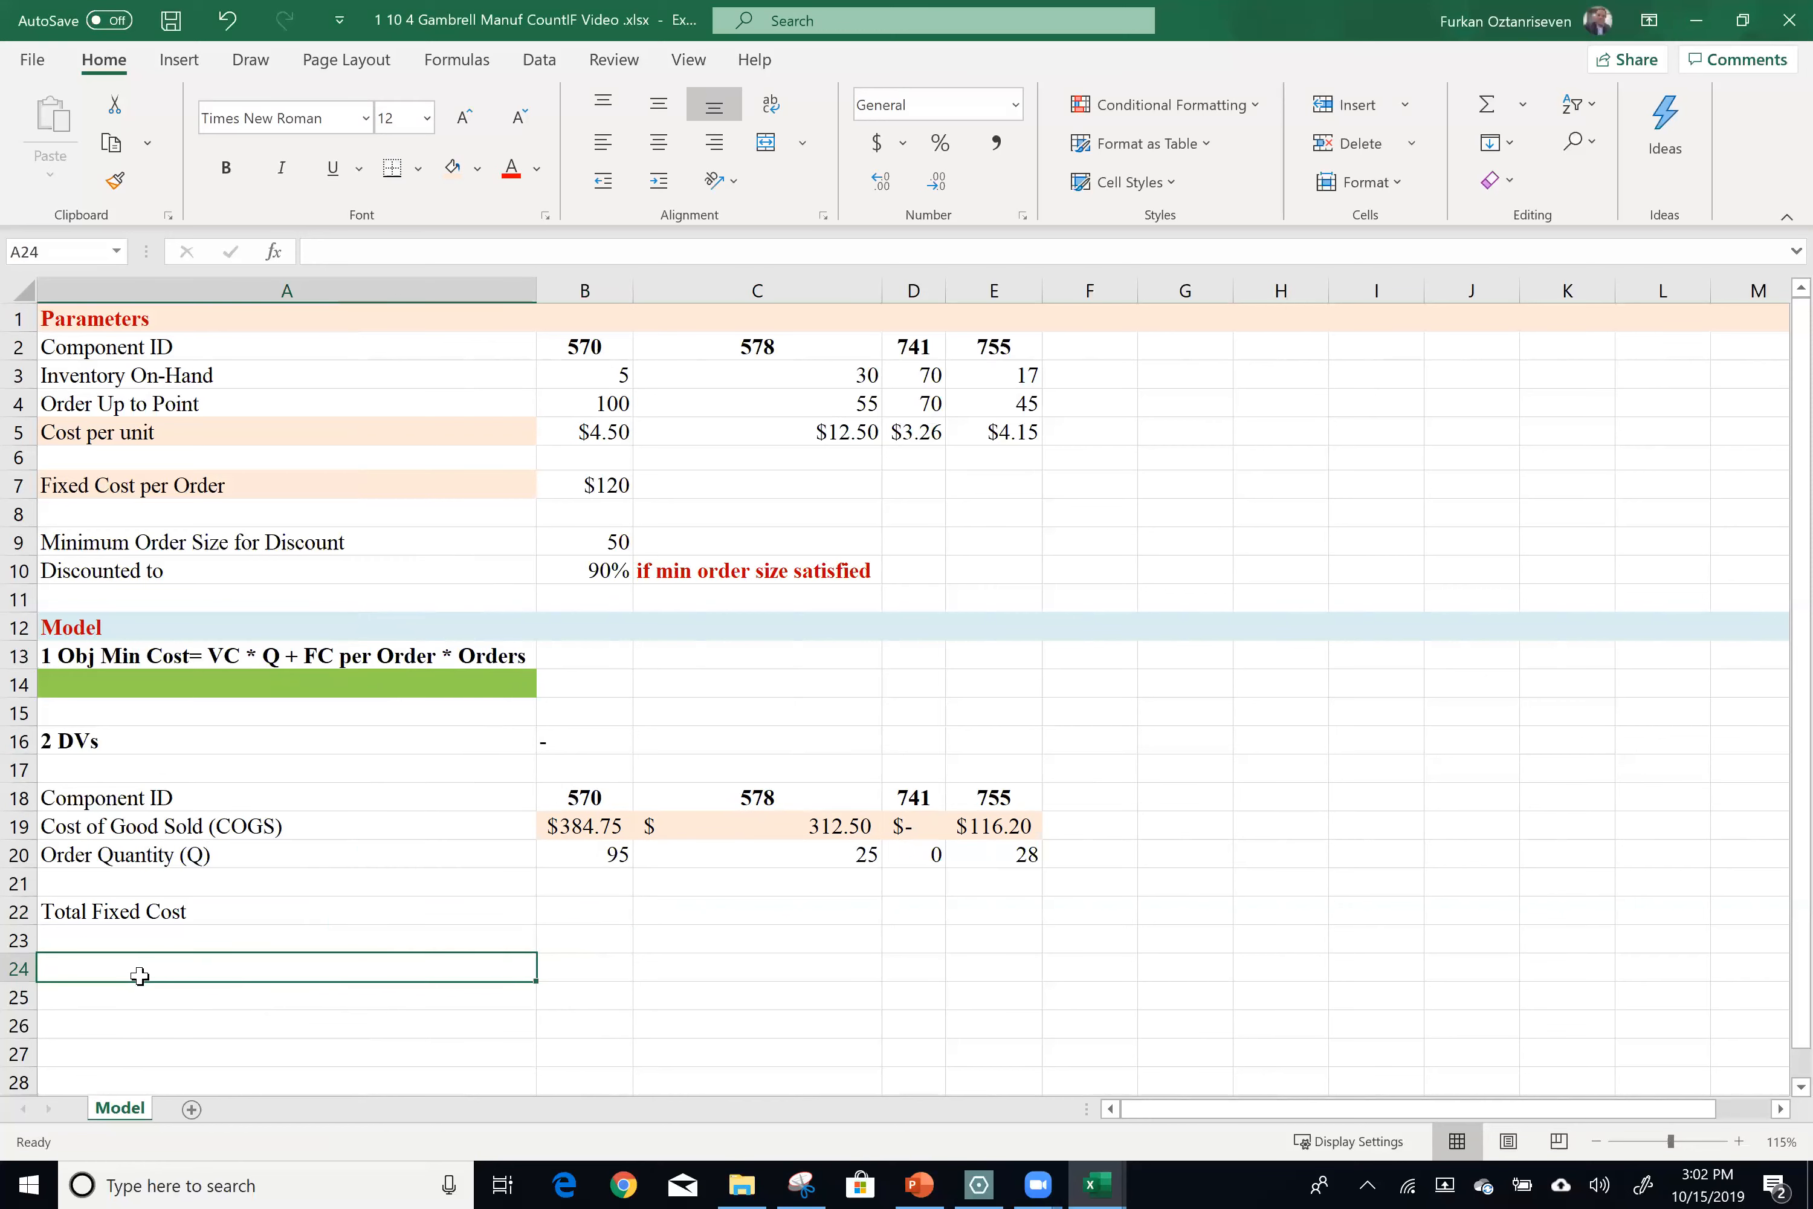
key("Up")
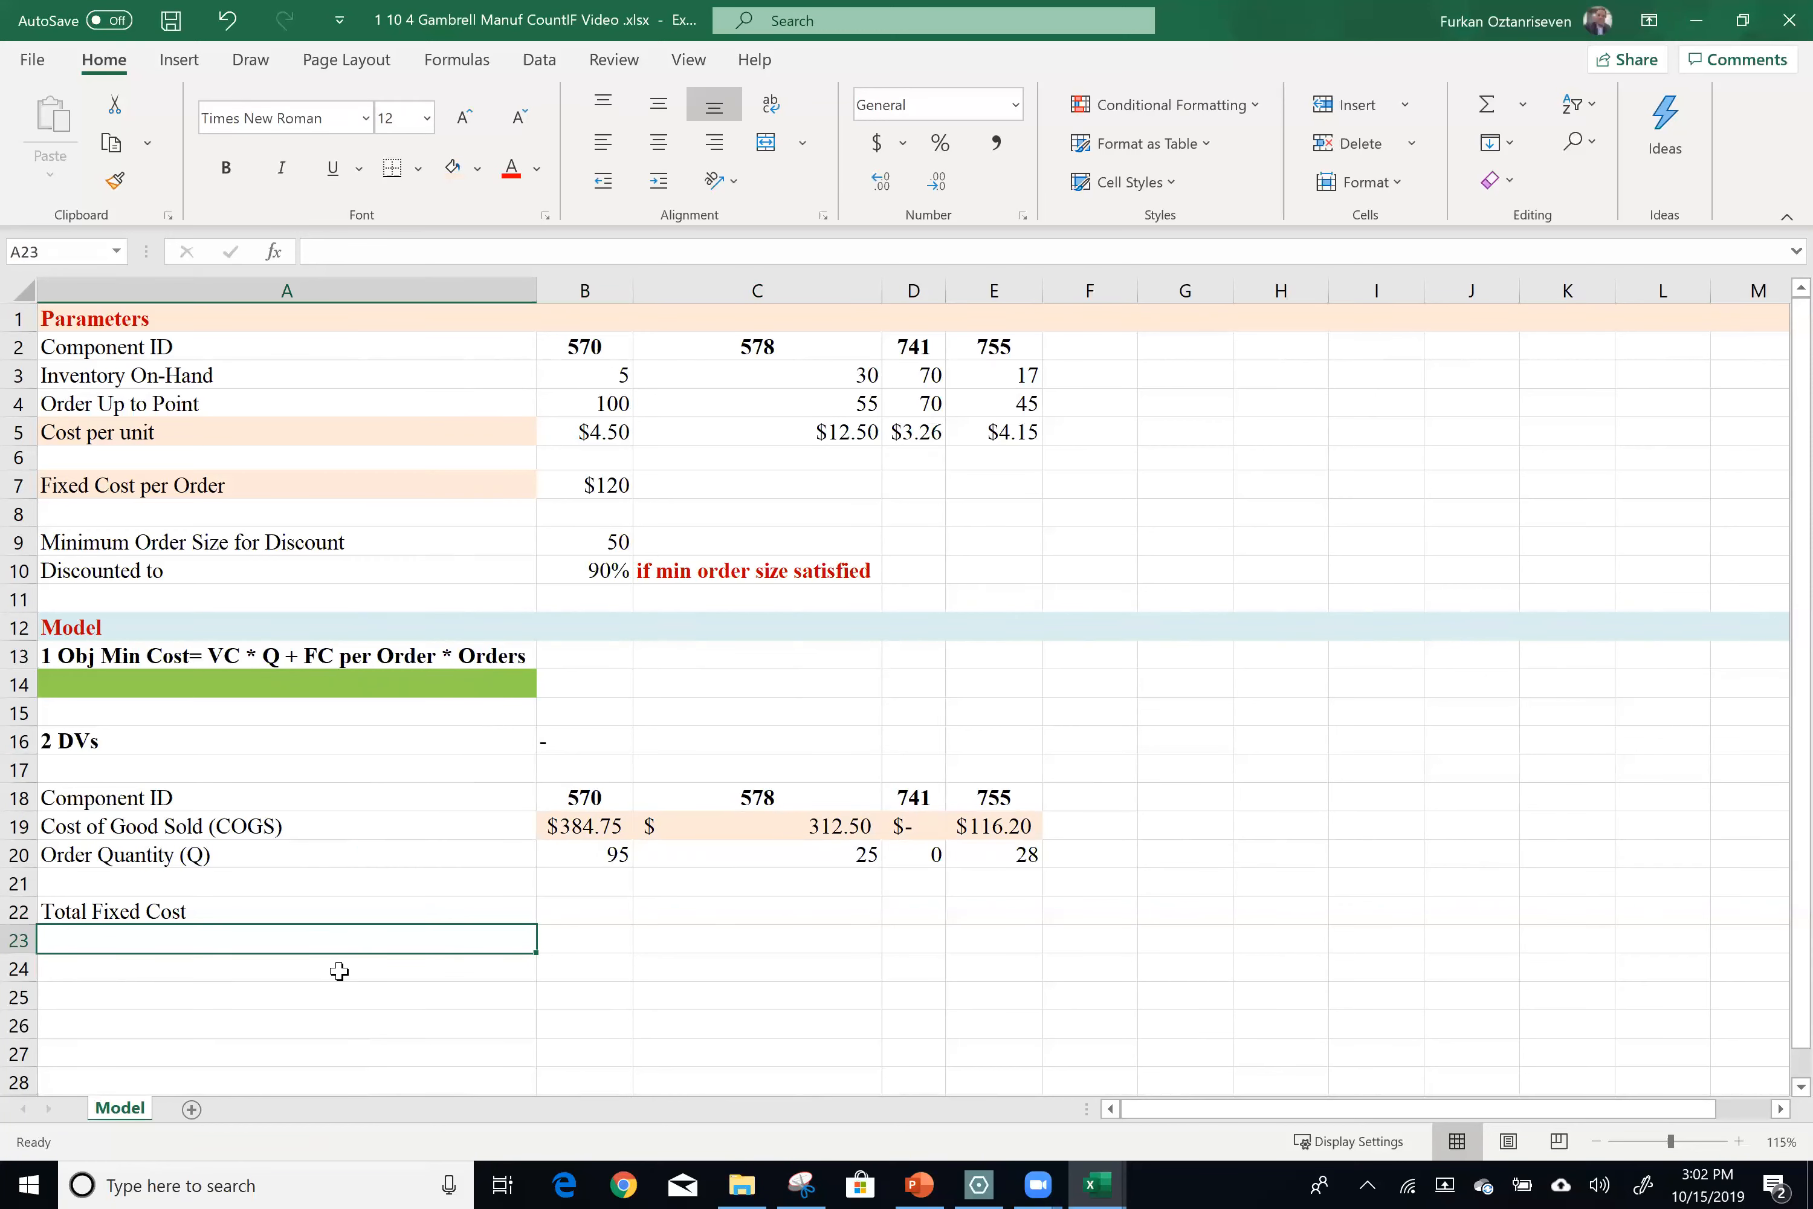
type("# Or")
type("doer")
key("BackSpace")
key("BackSpace")
key("BackSpace")
type("er")
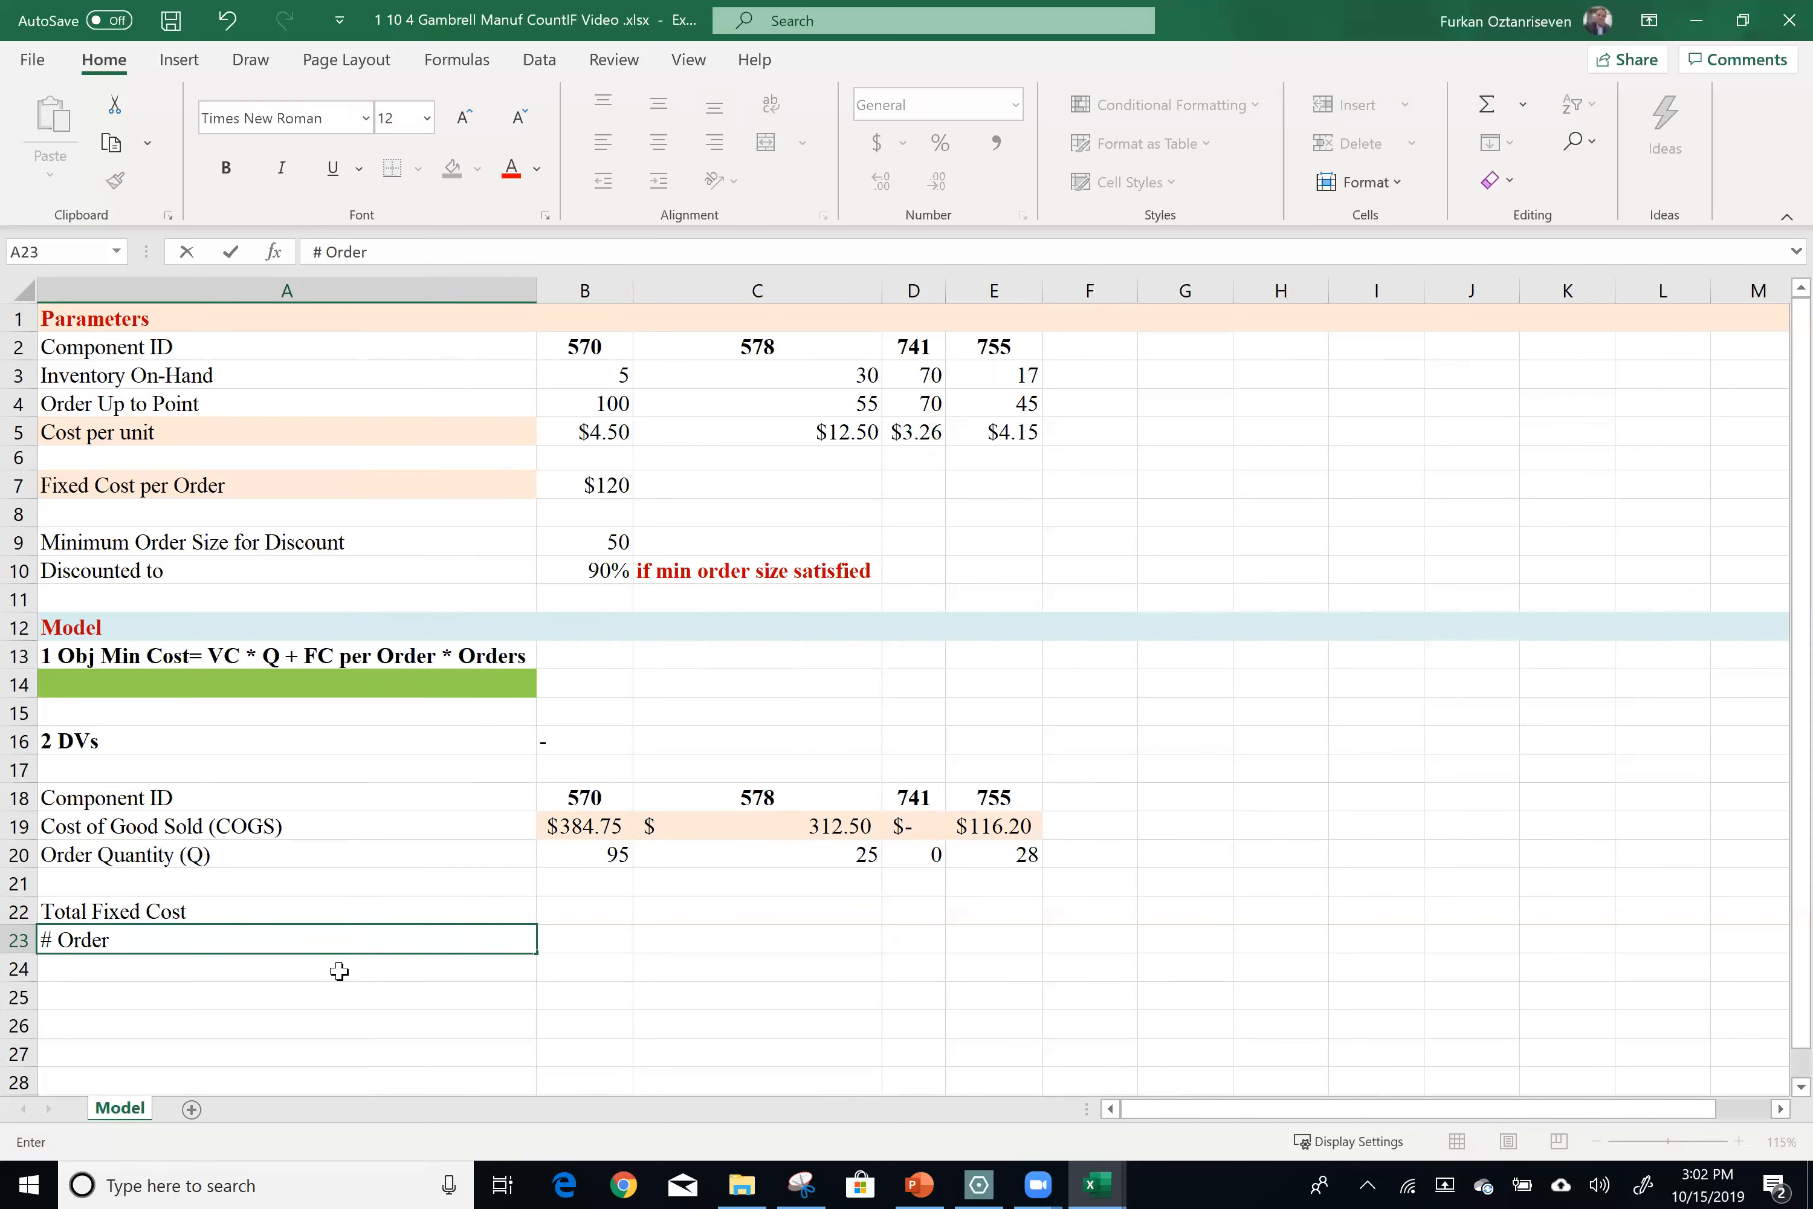
type("s")
key("Tab")
type("=")
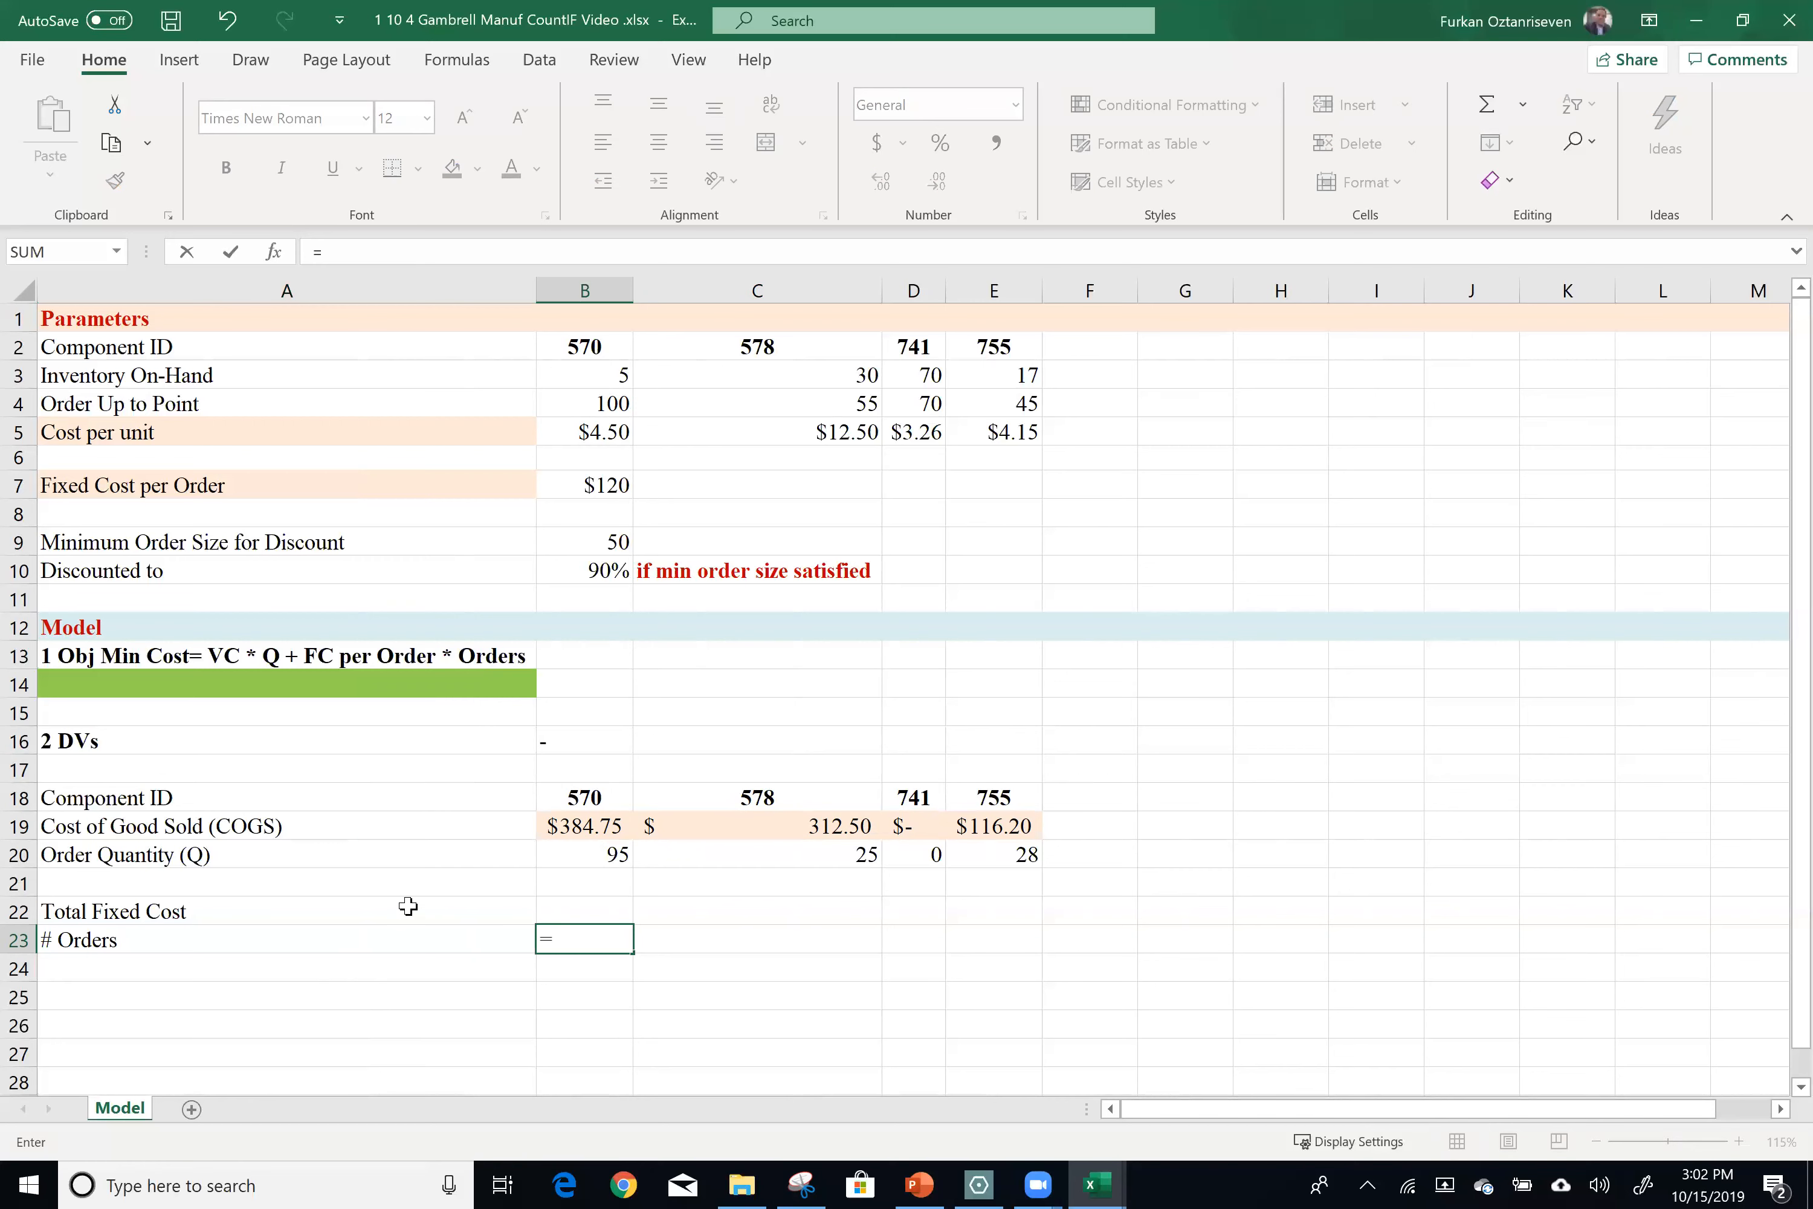
type("count")
key("Down")
key("Down")
key("Down")
key("Tab")
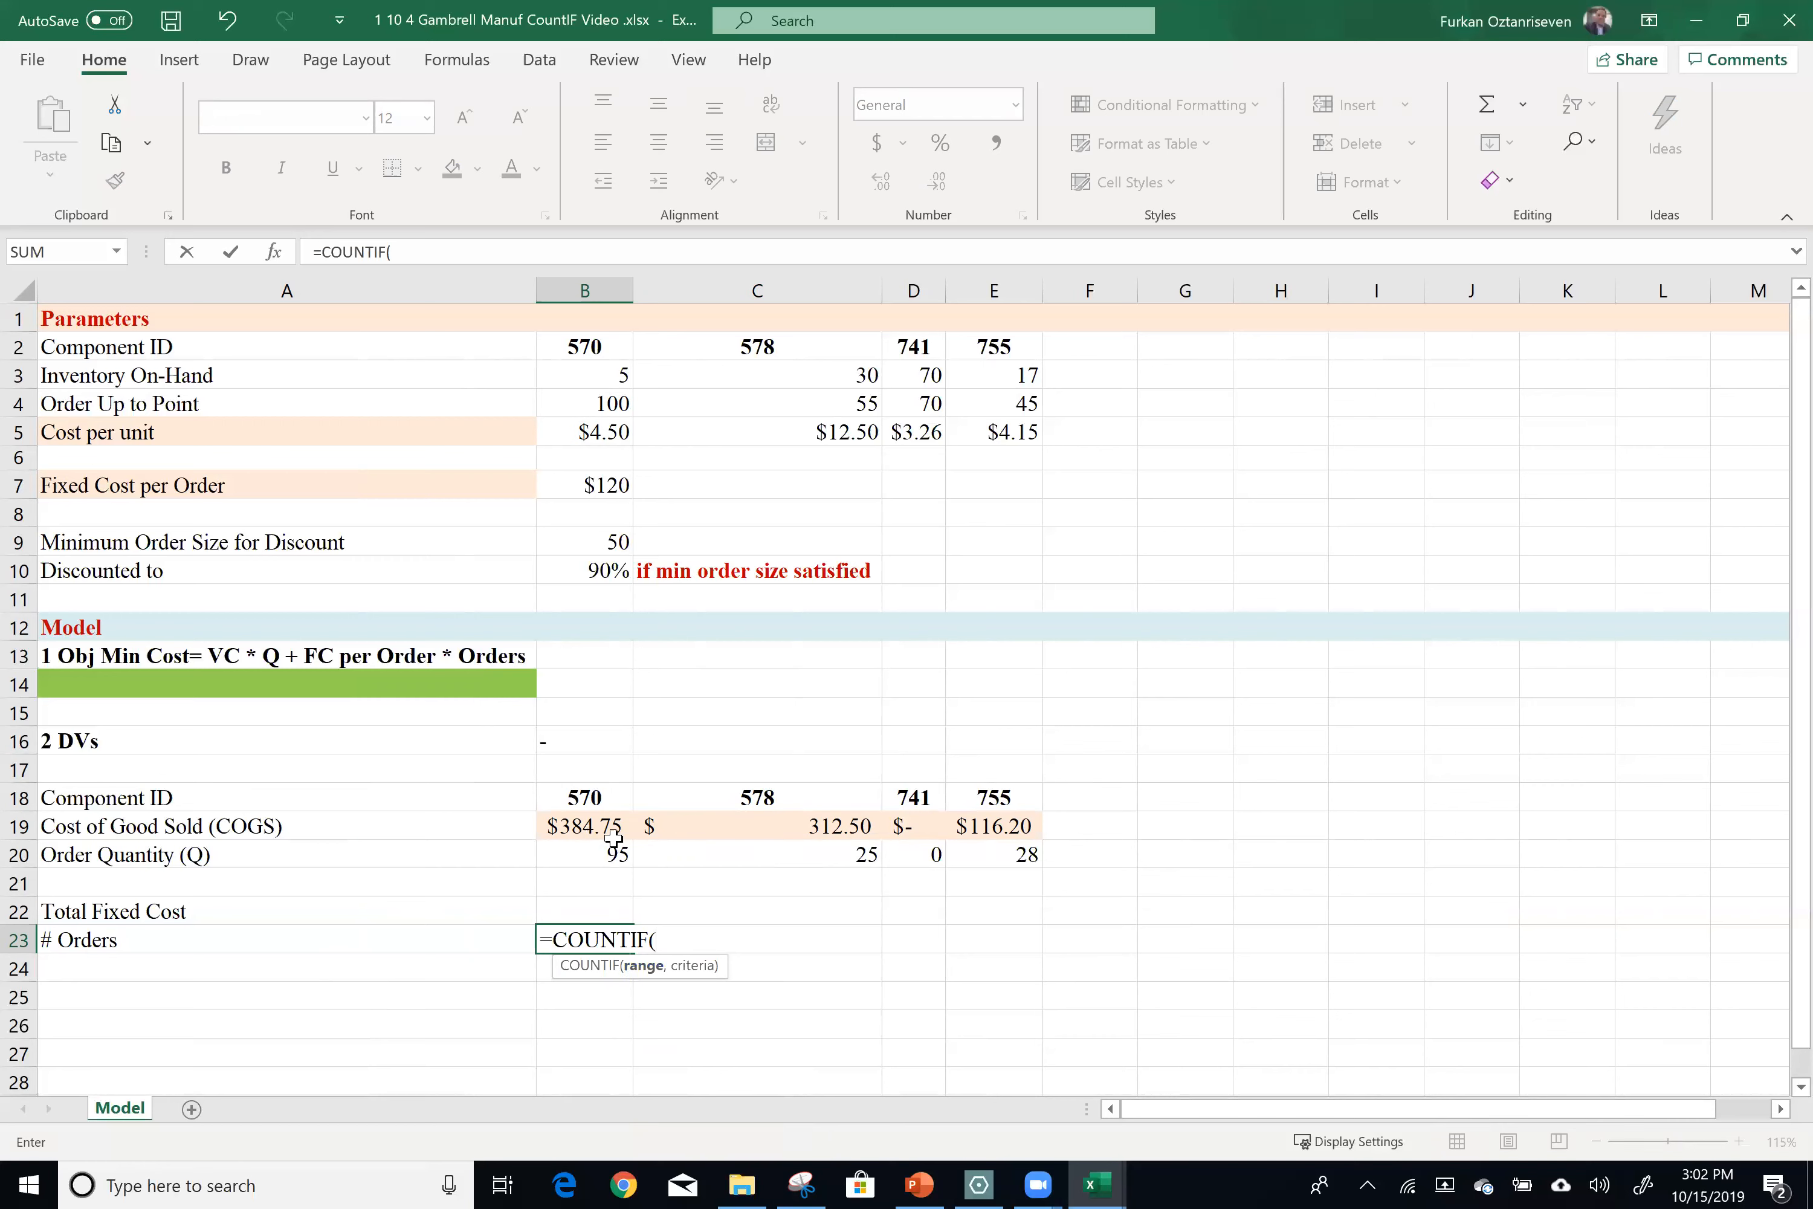
left_click_drag(609, 848, 1012, 857)
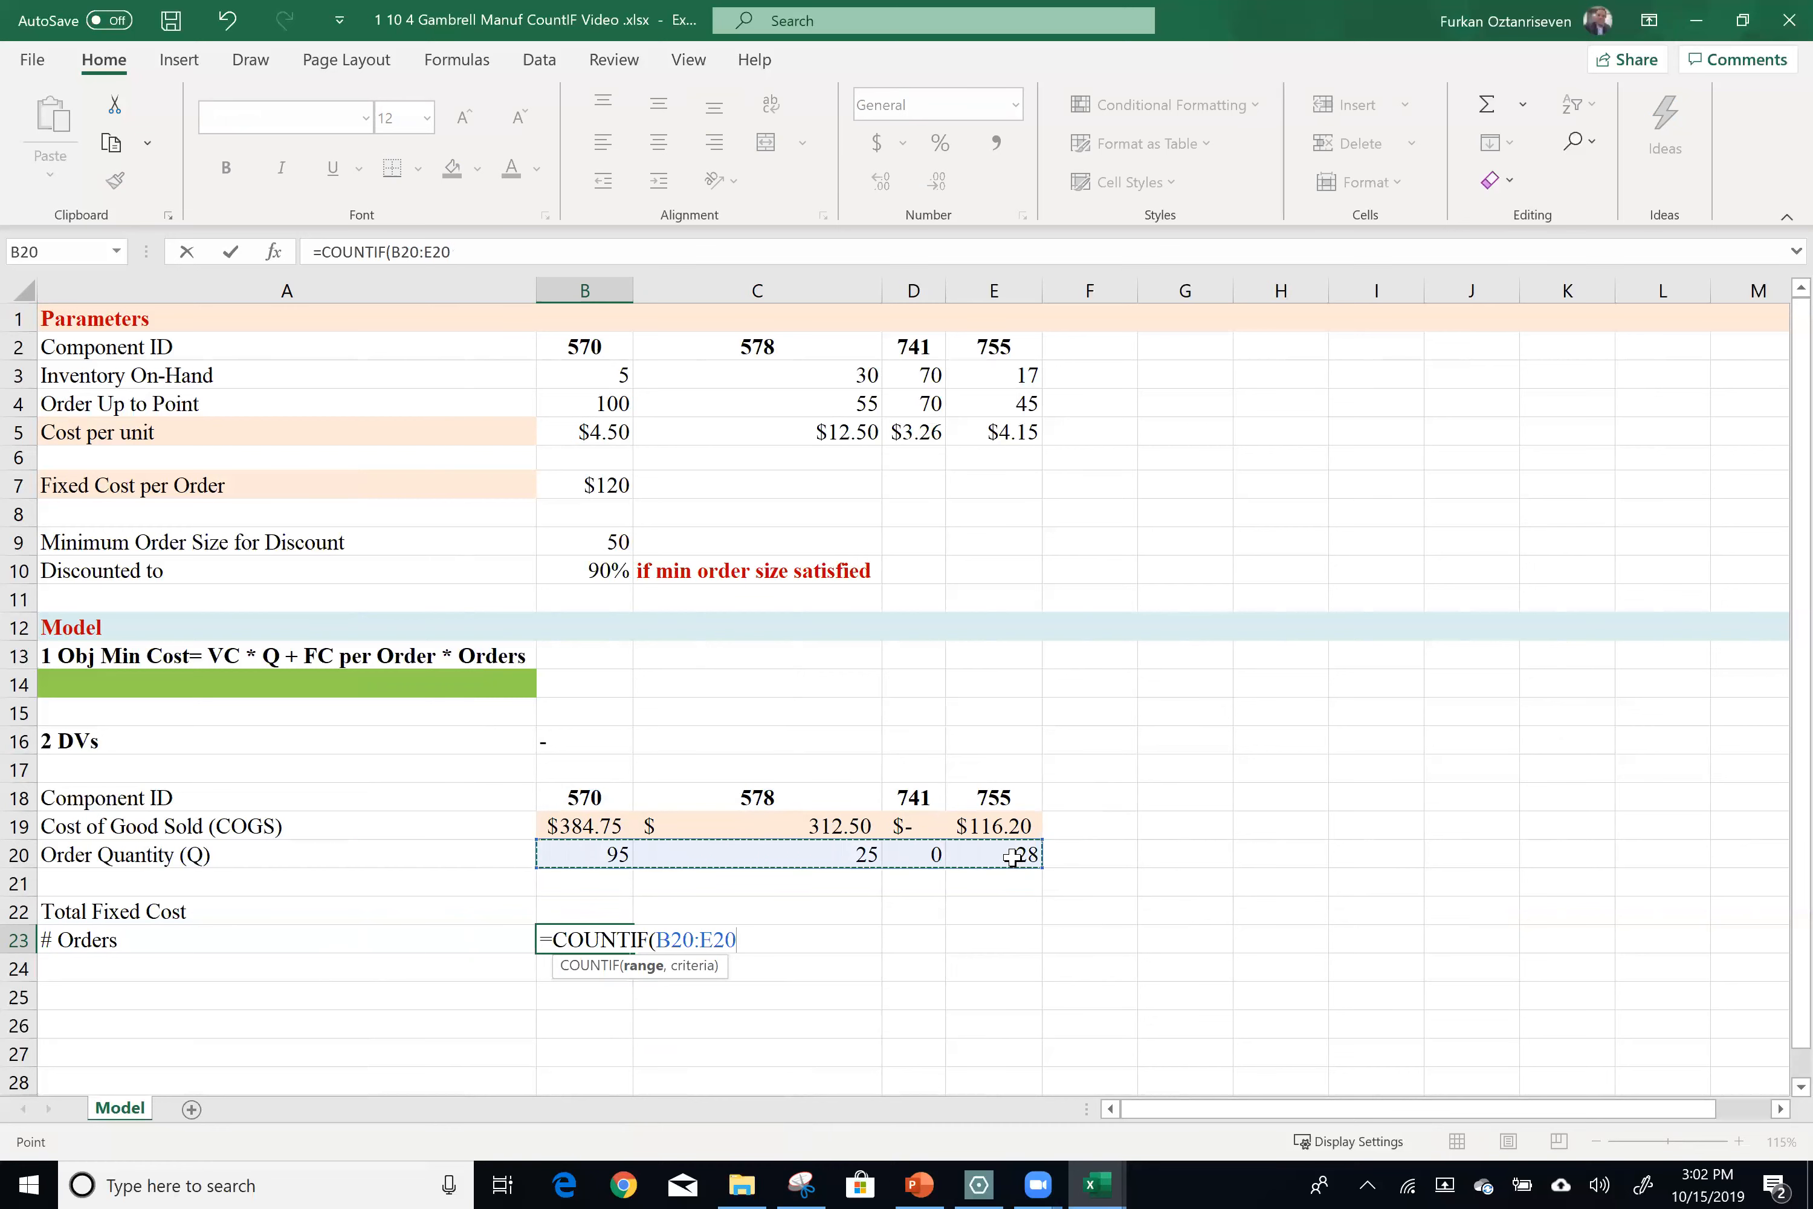
type(",")
left_click(585, 770)
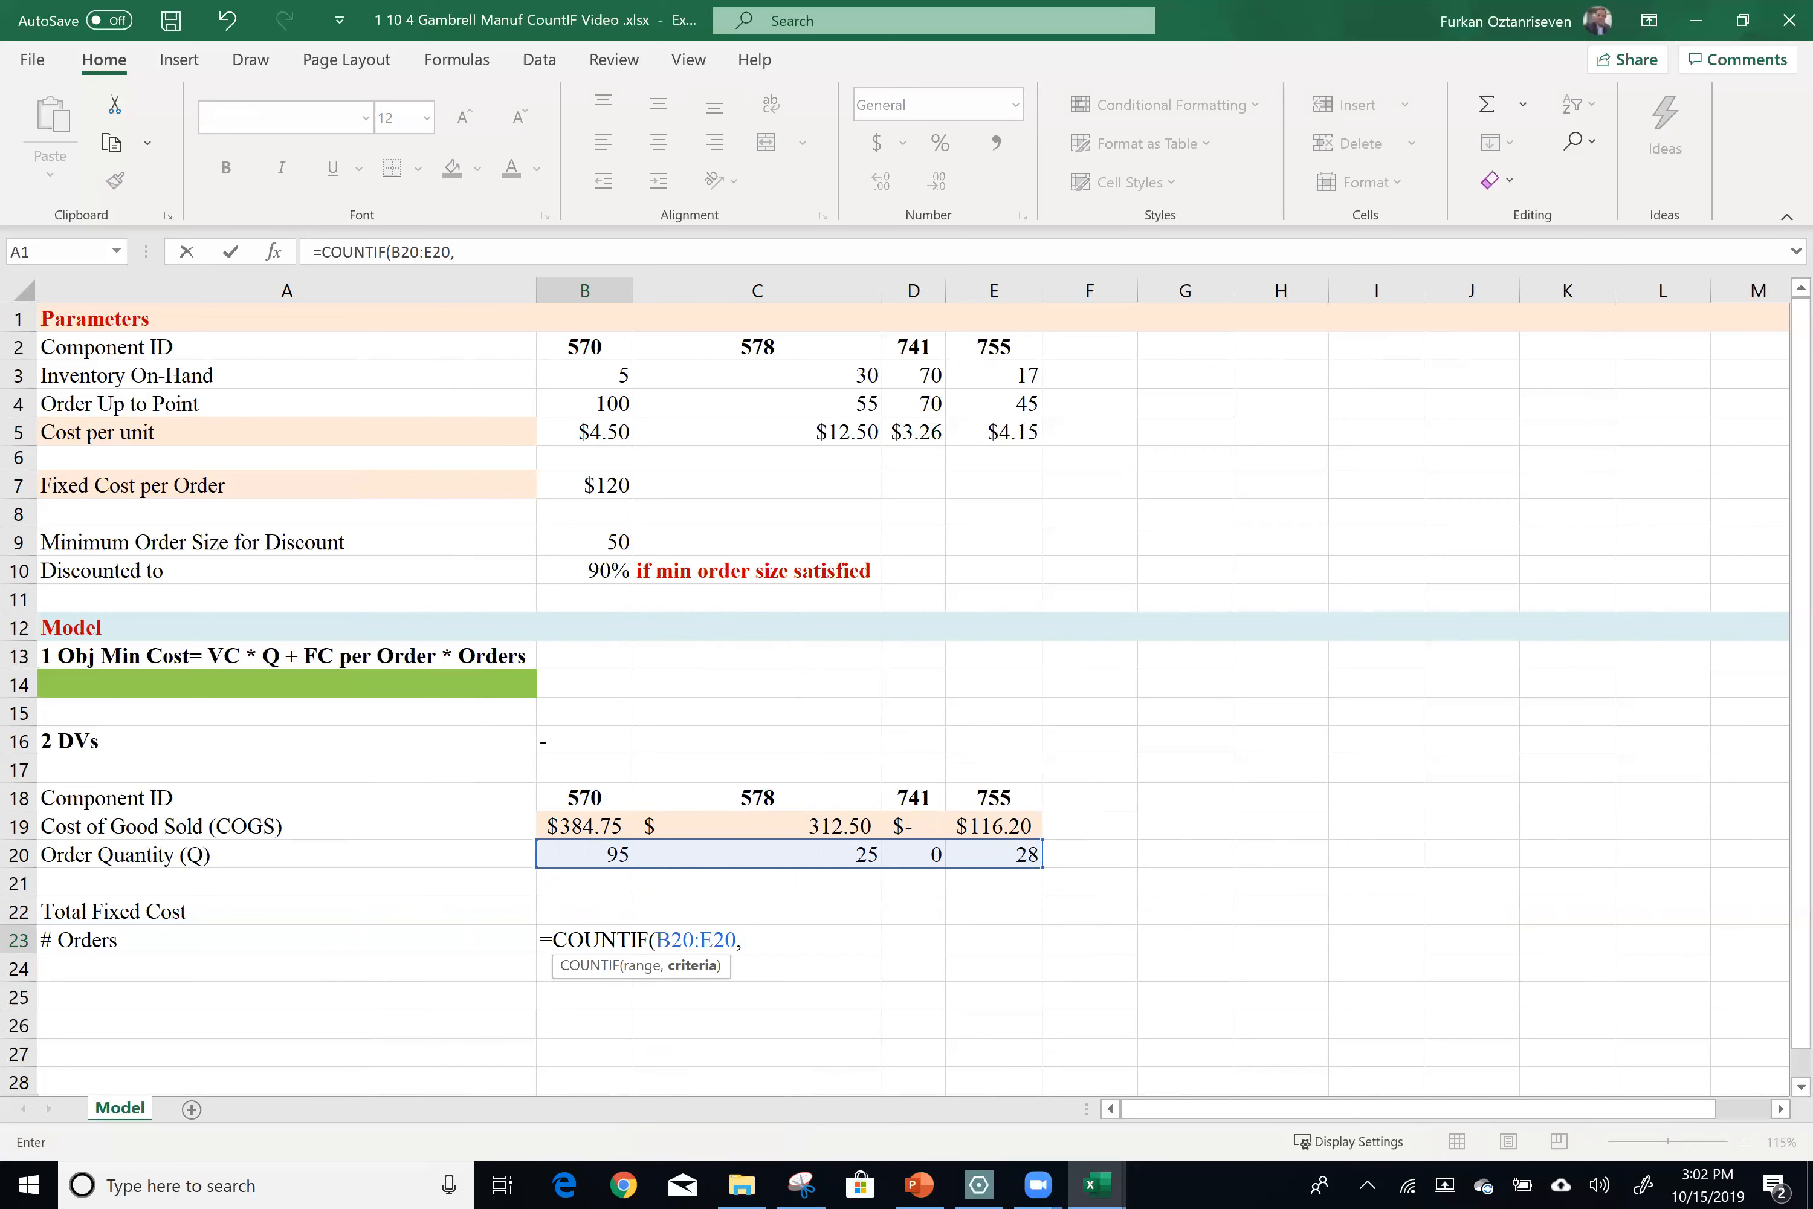
key("Escape")
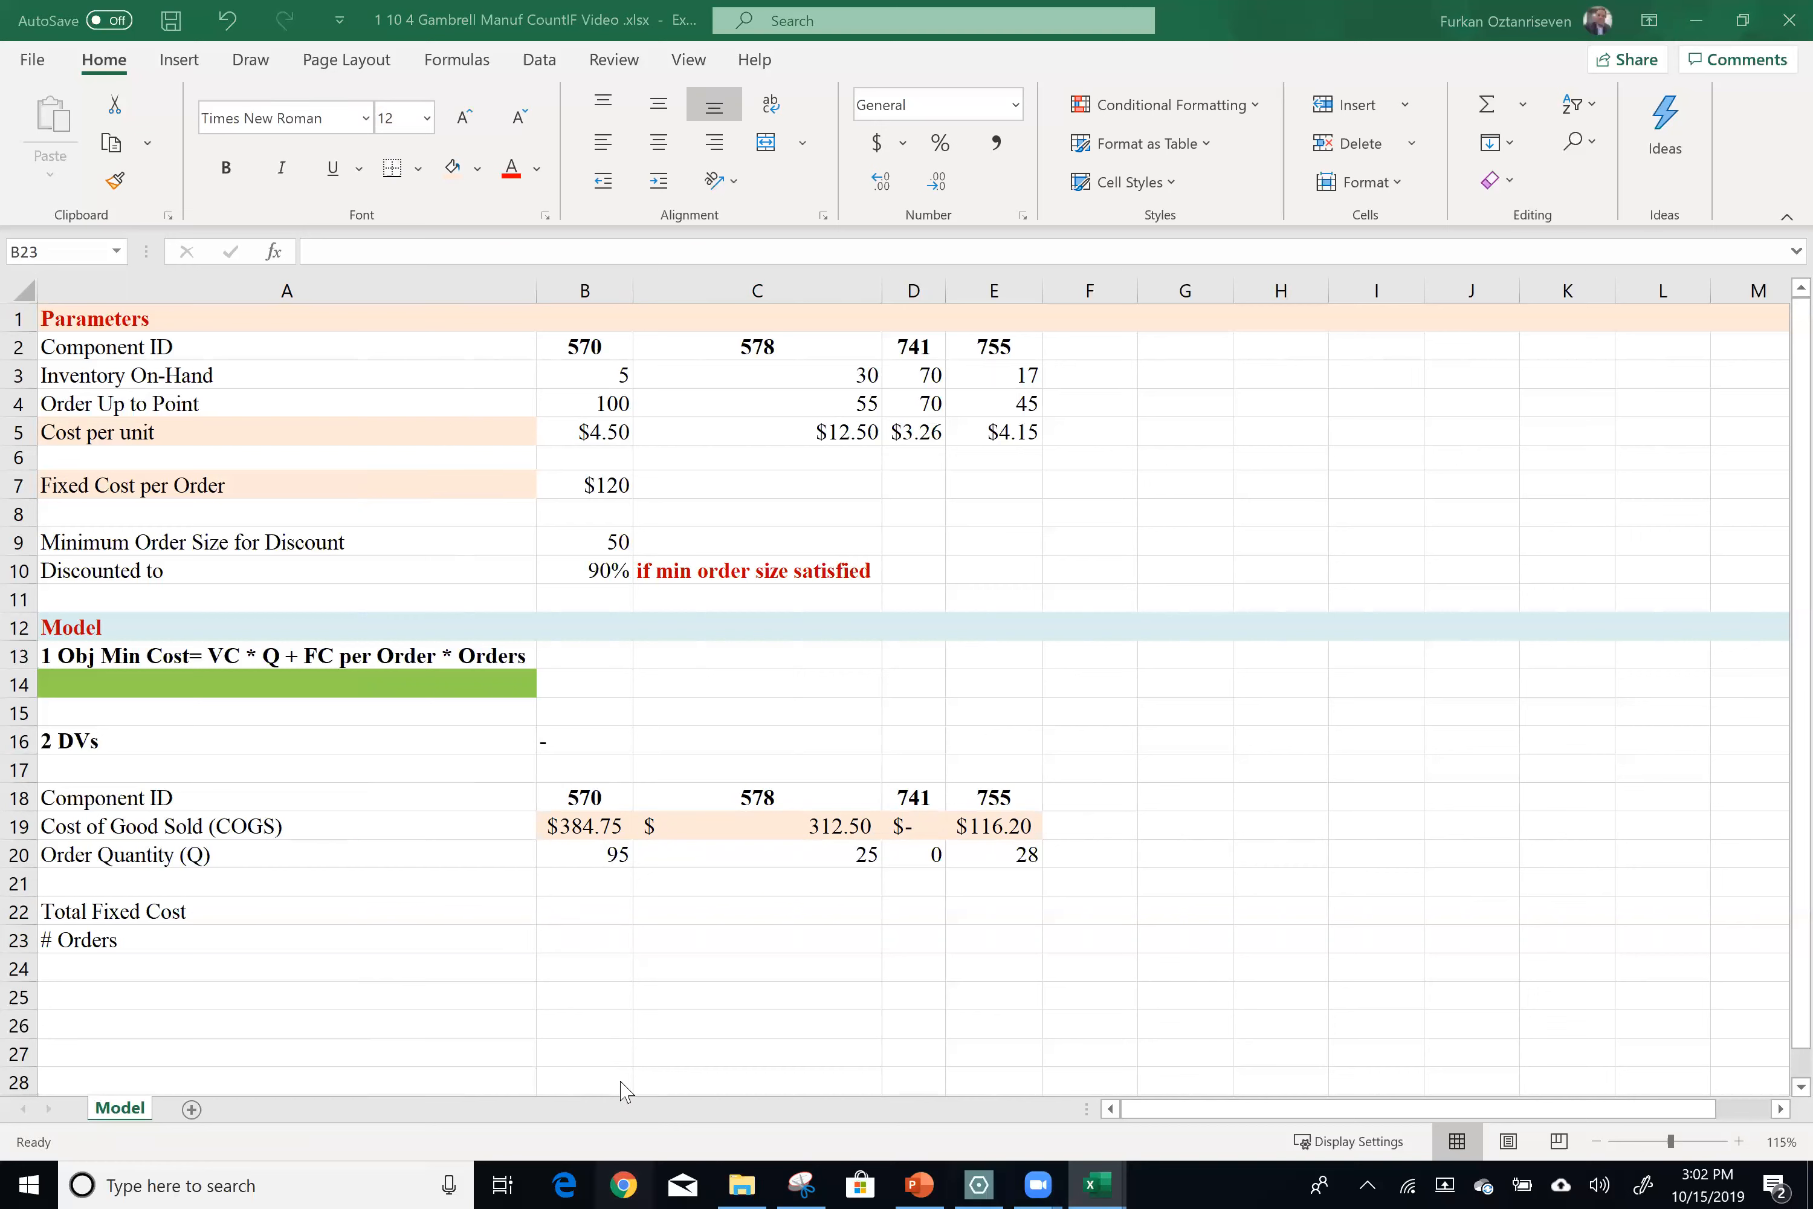
Count the orders in B23 with =COUNTIF(B20:E20,">0") over the order quantities.
left_click(595, 936)
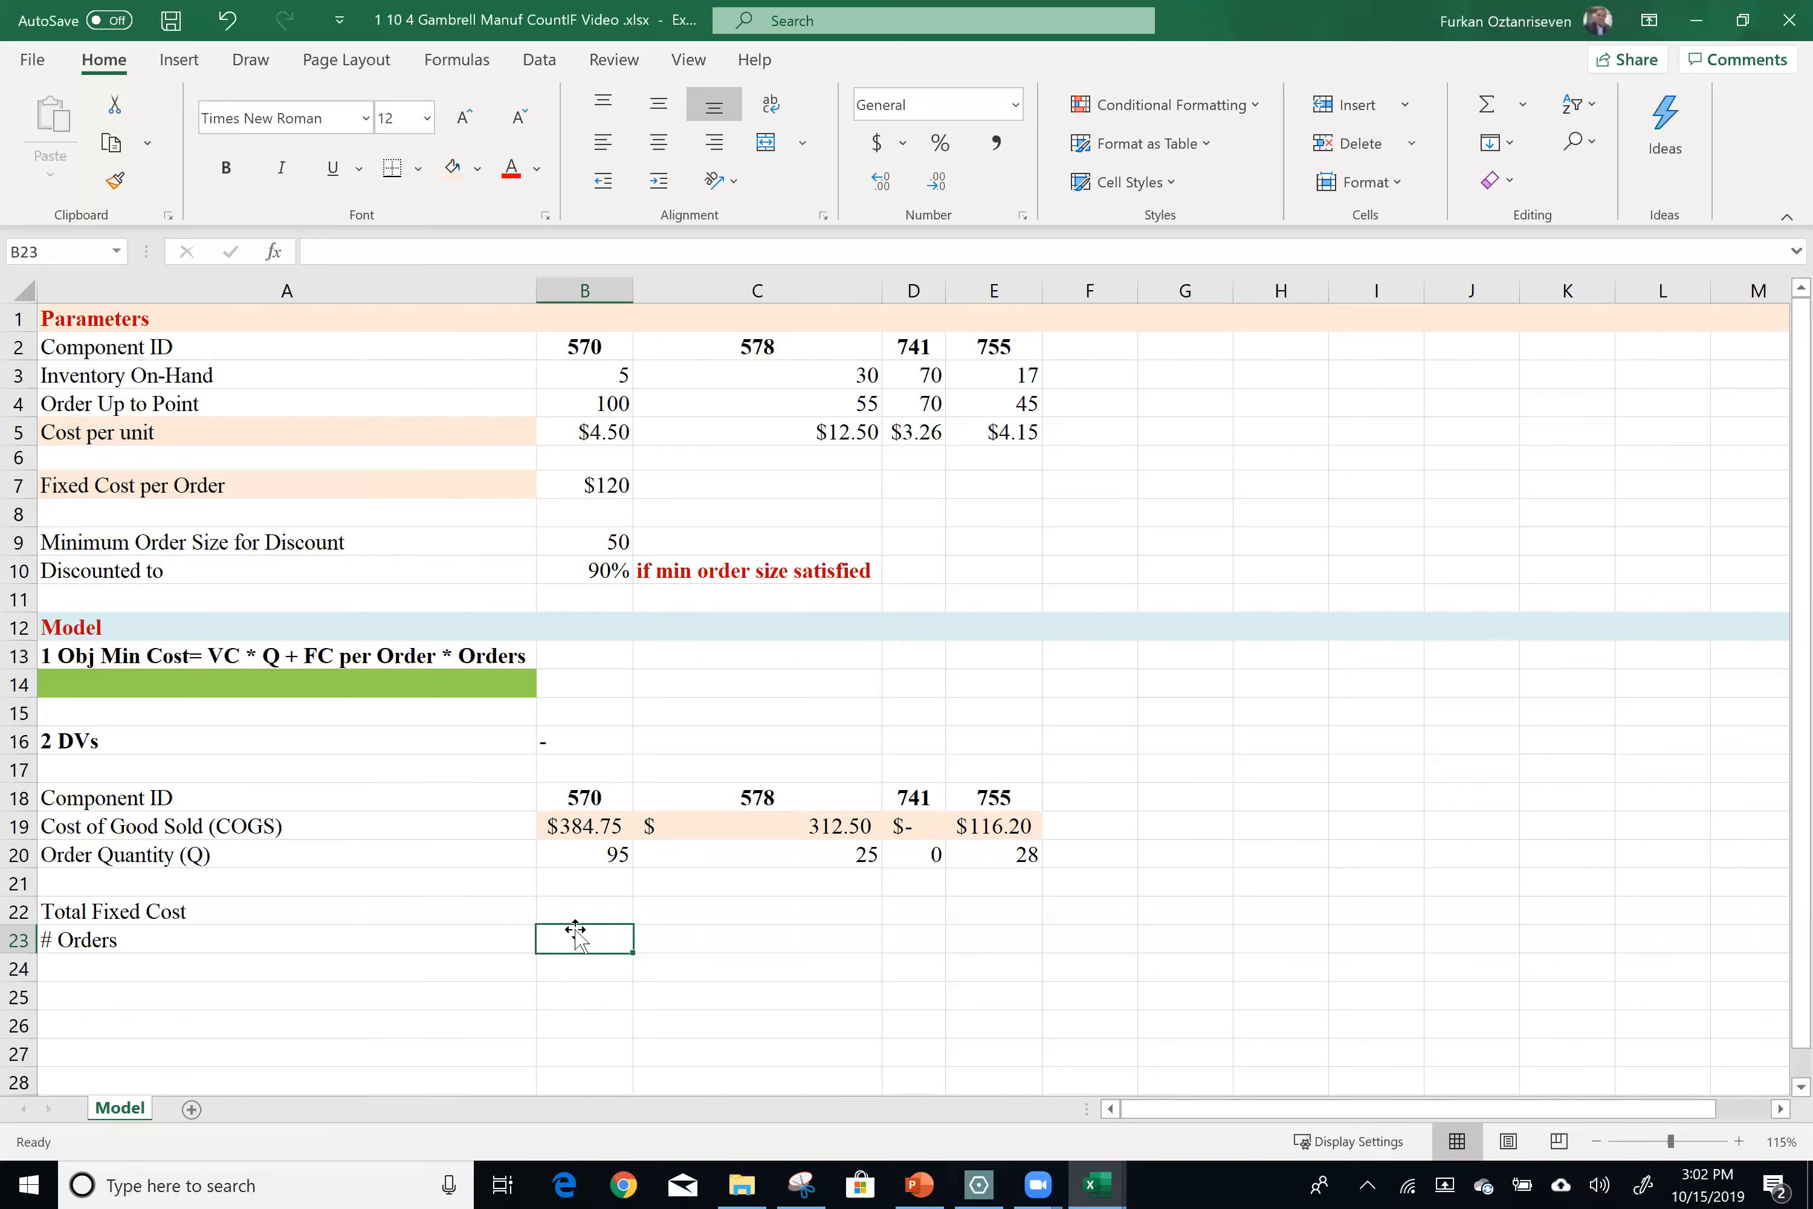
type("=cou")
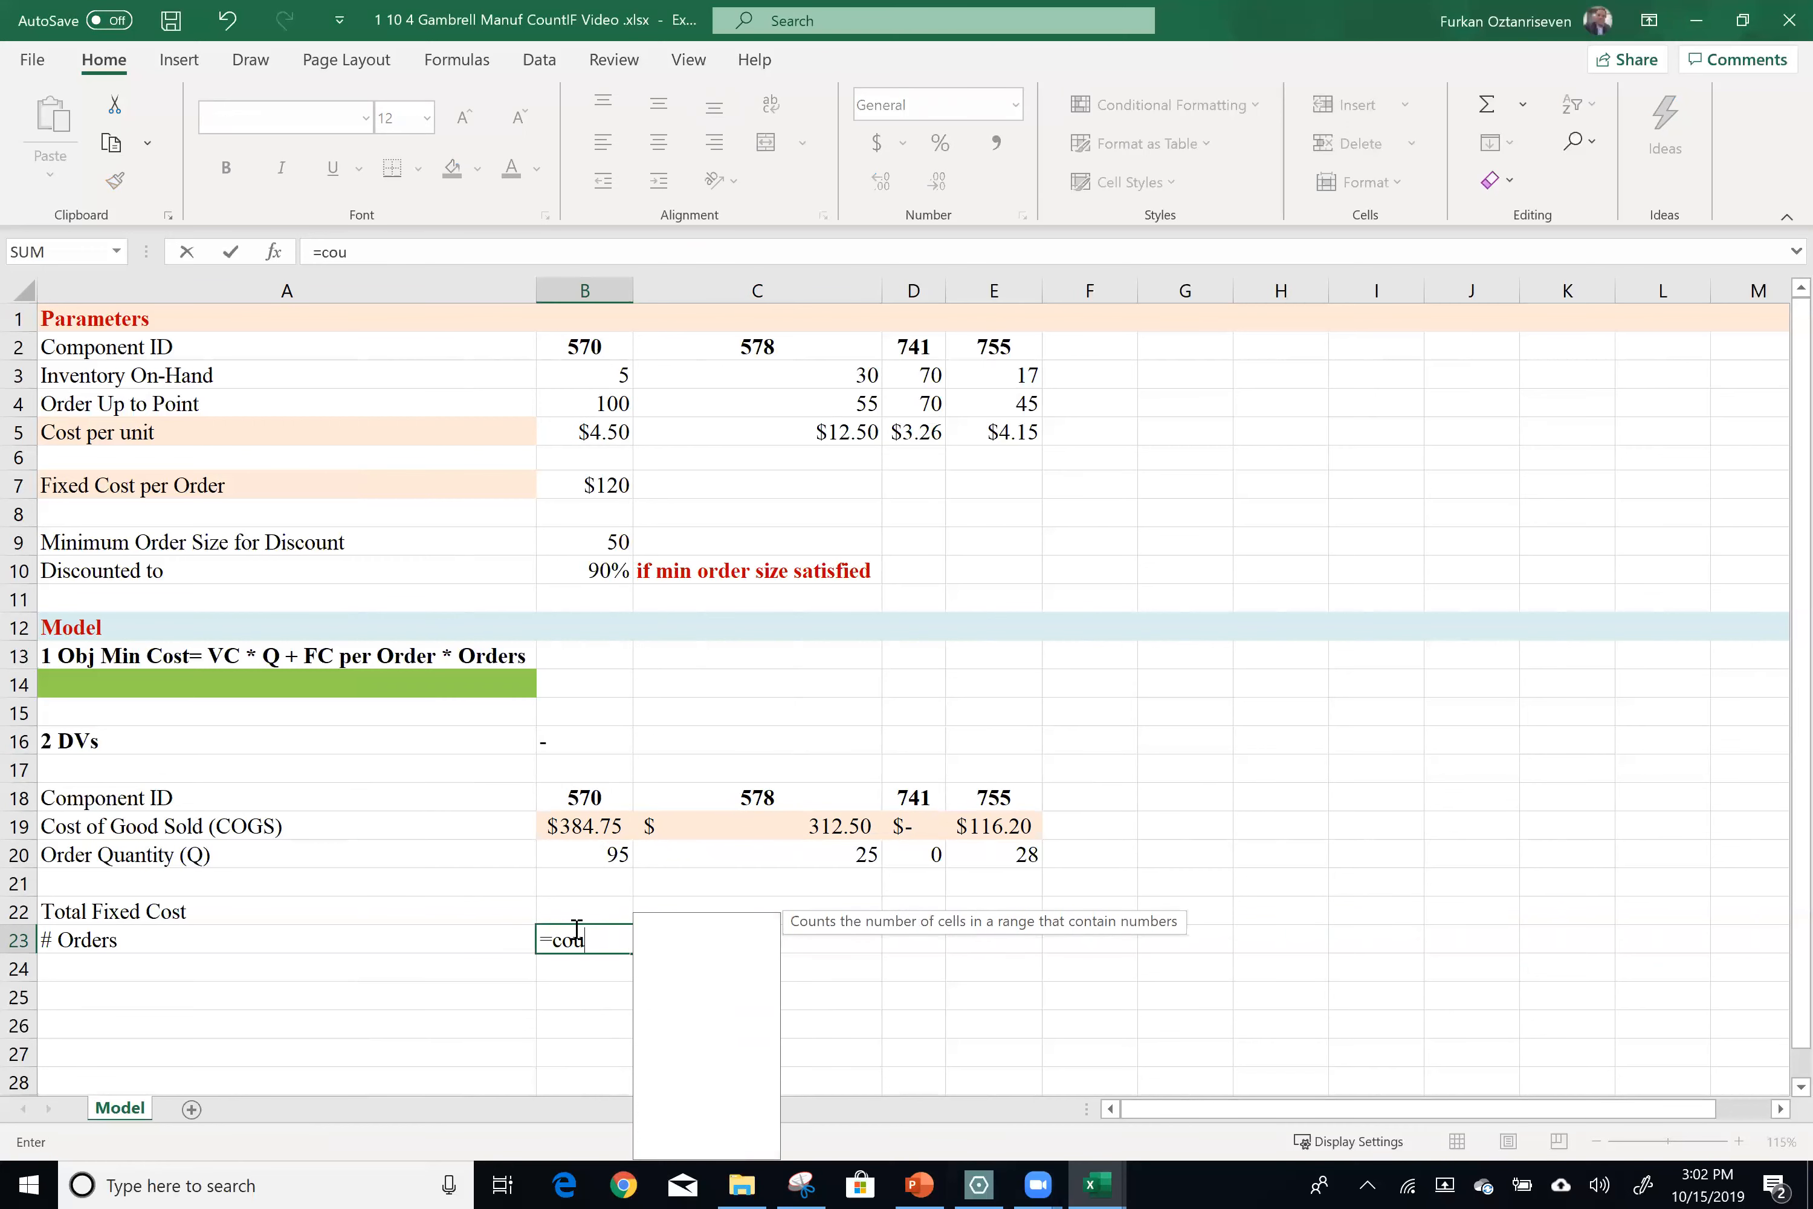
type("n")
key("Down")
key("Down")
key("Down")
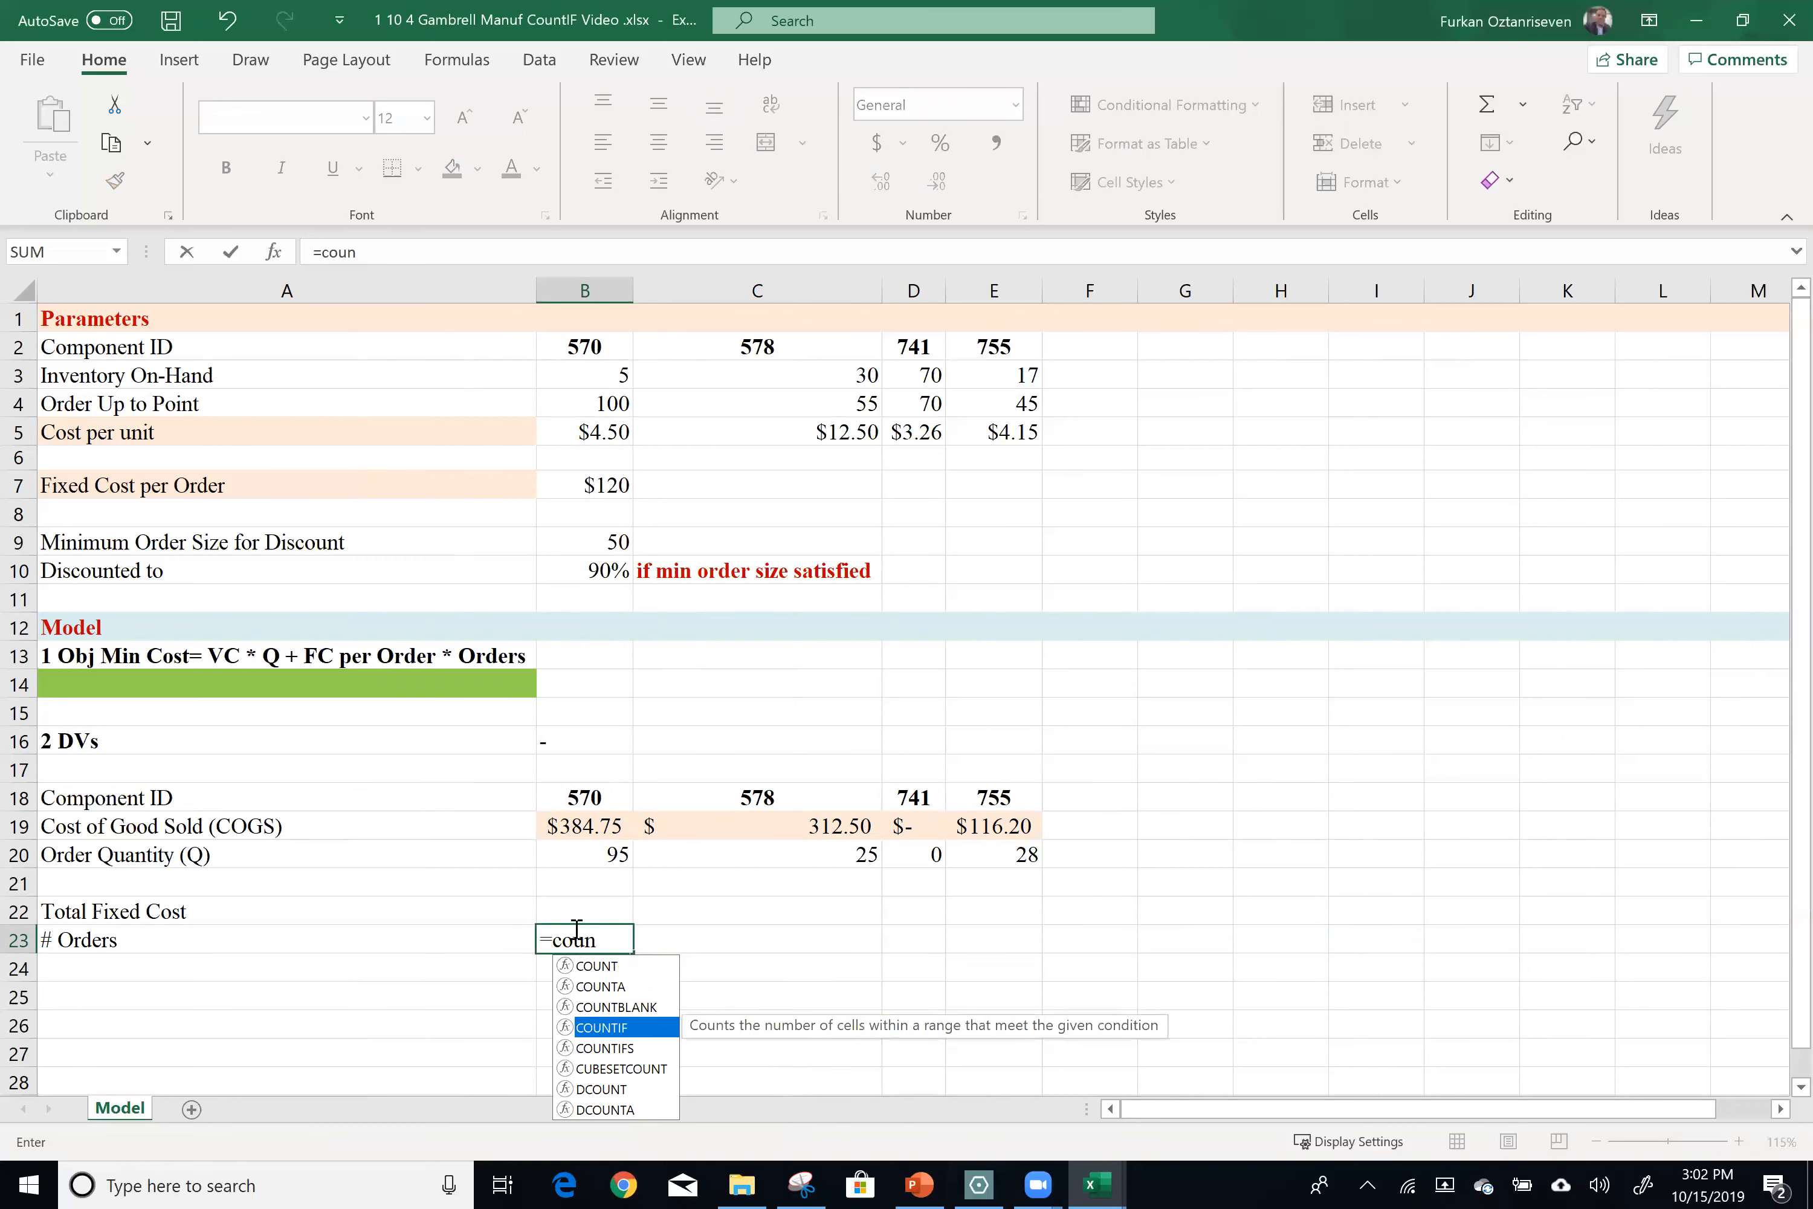
key("Tab")
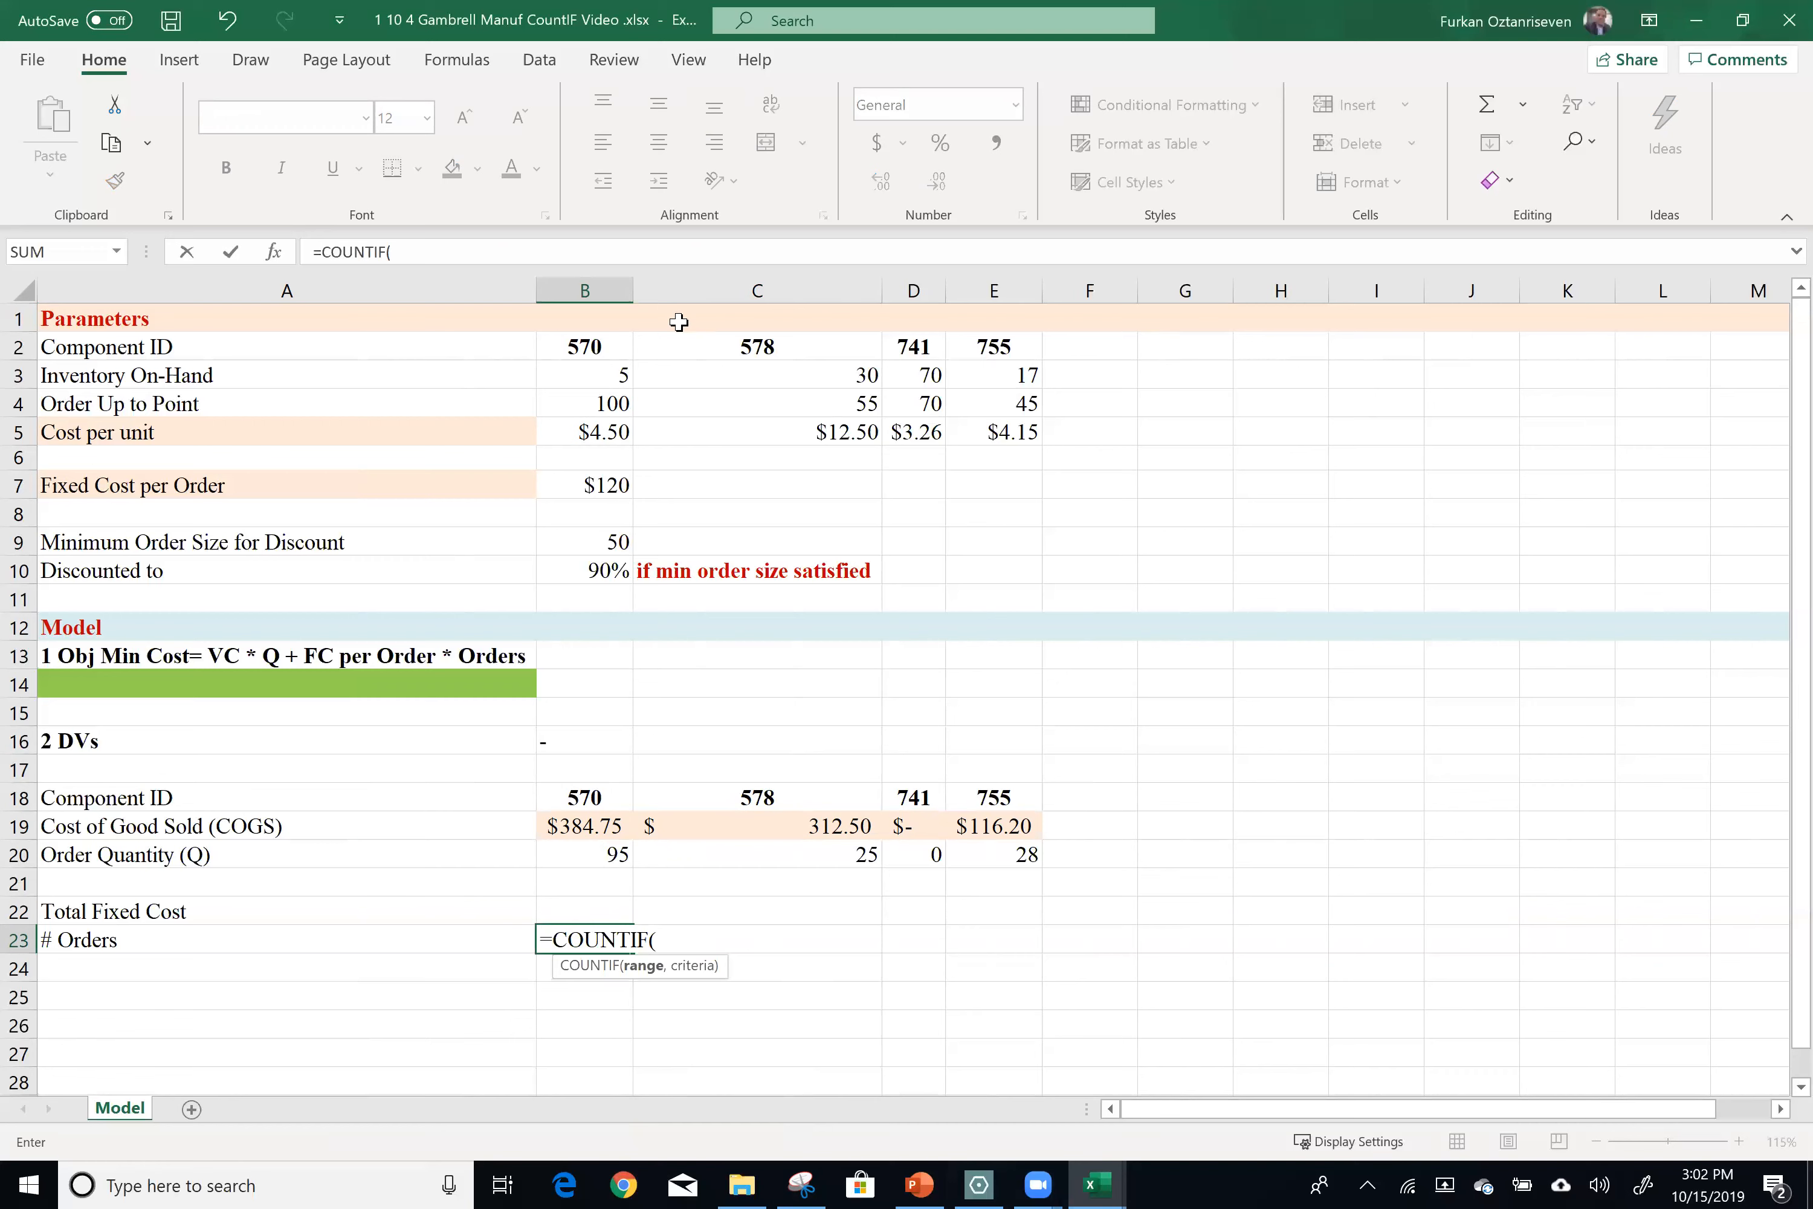
left_click_drag(595, 844, 1006, 853)
type(",\">0")
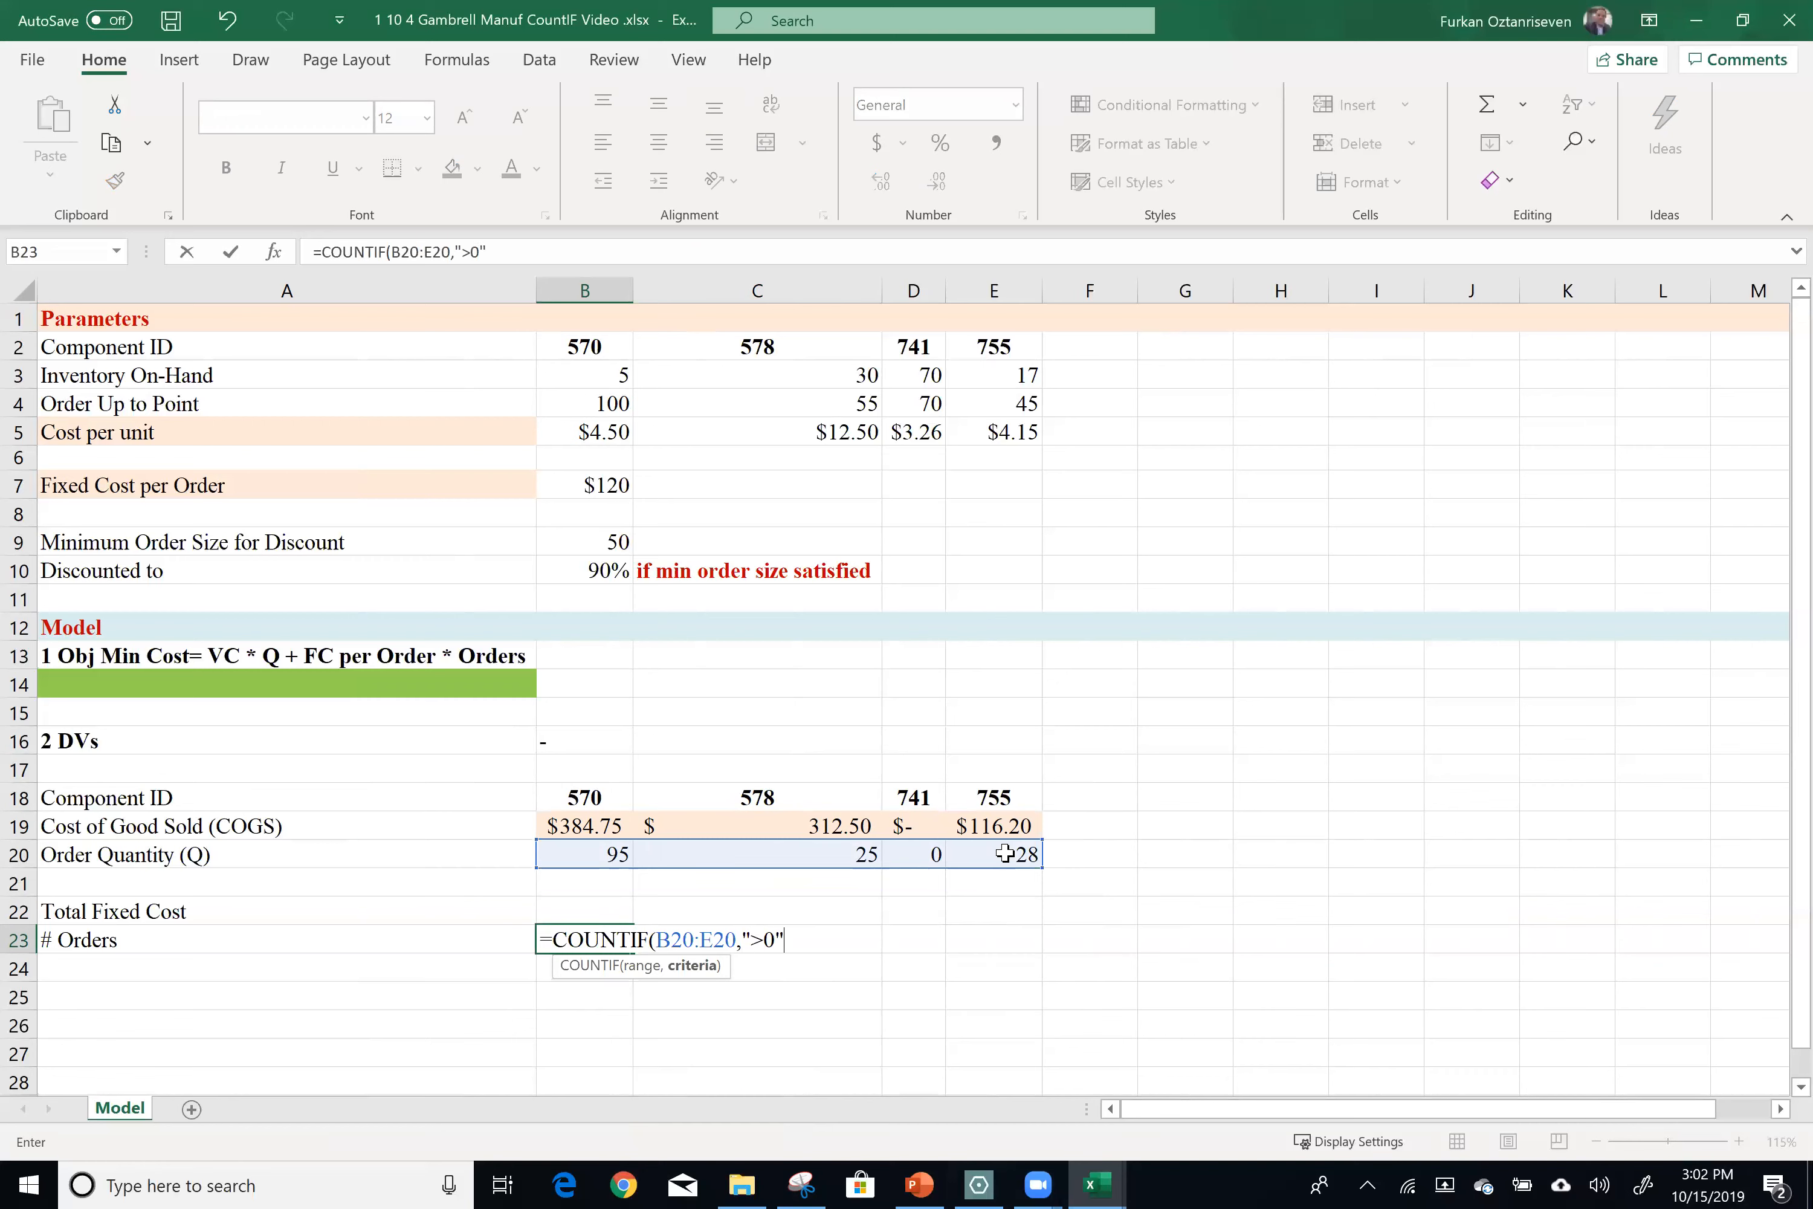
left_click_drag(742, 935, 787, 943)
left_click(796, 944)
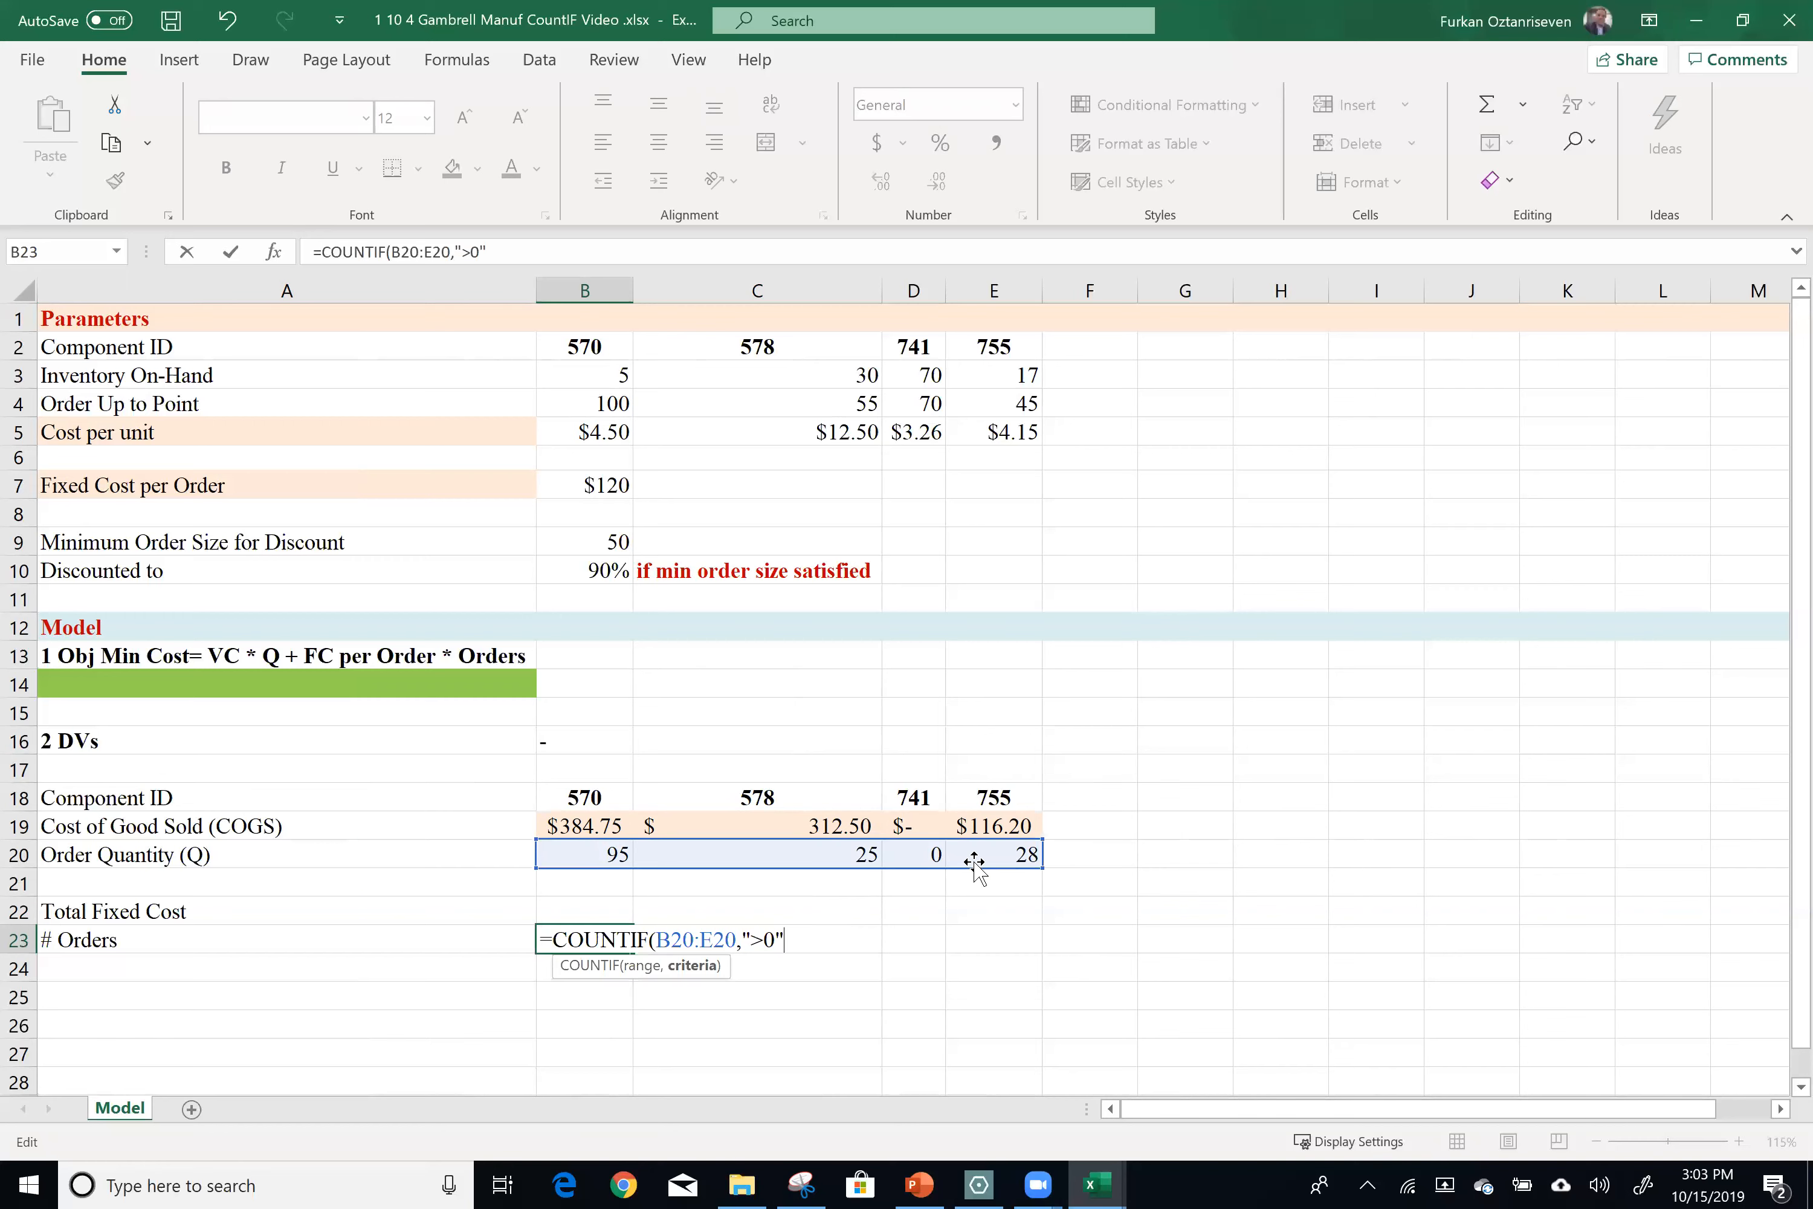
key("Return")
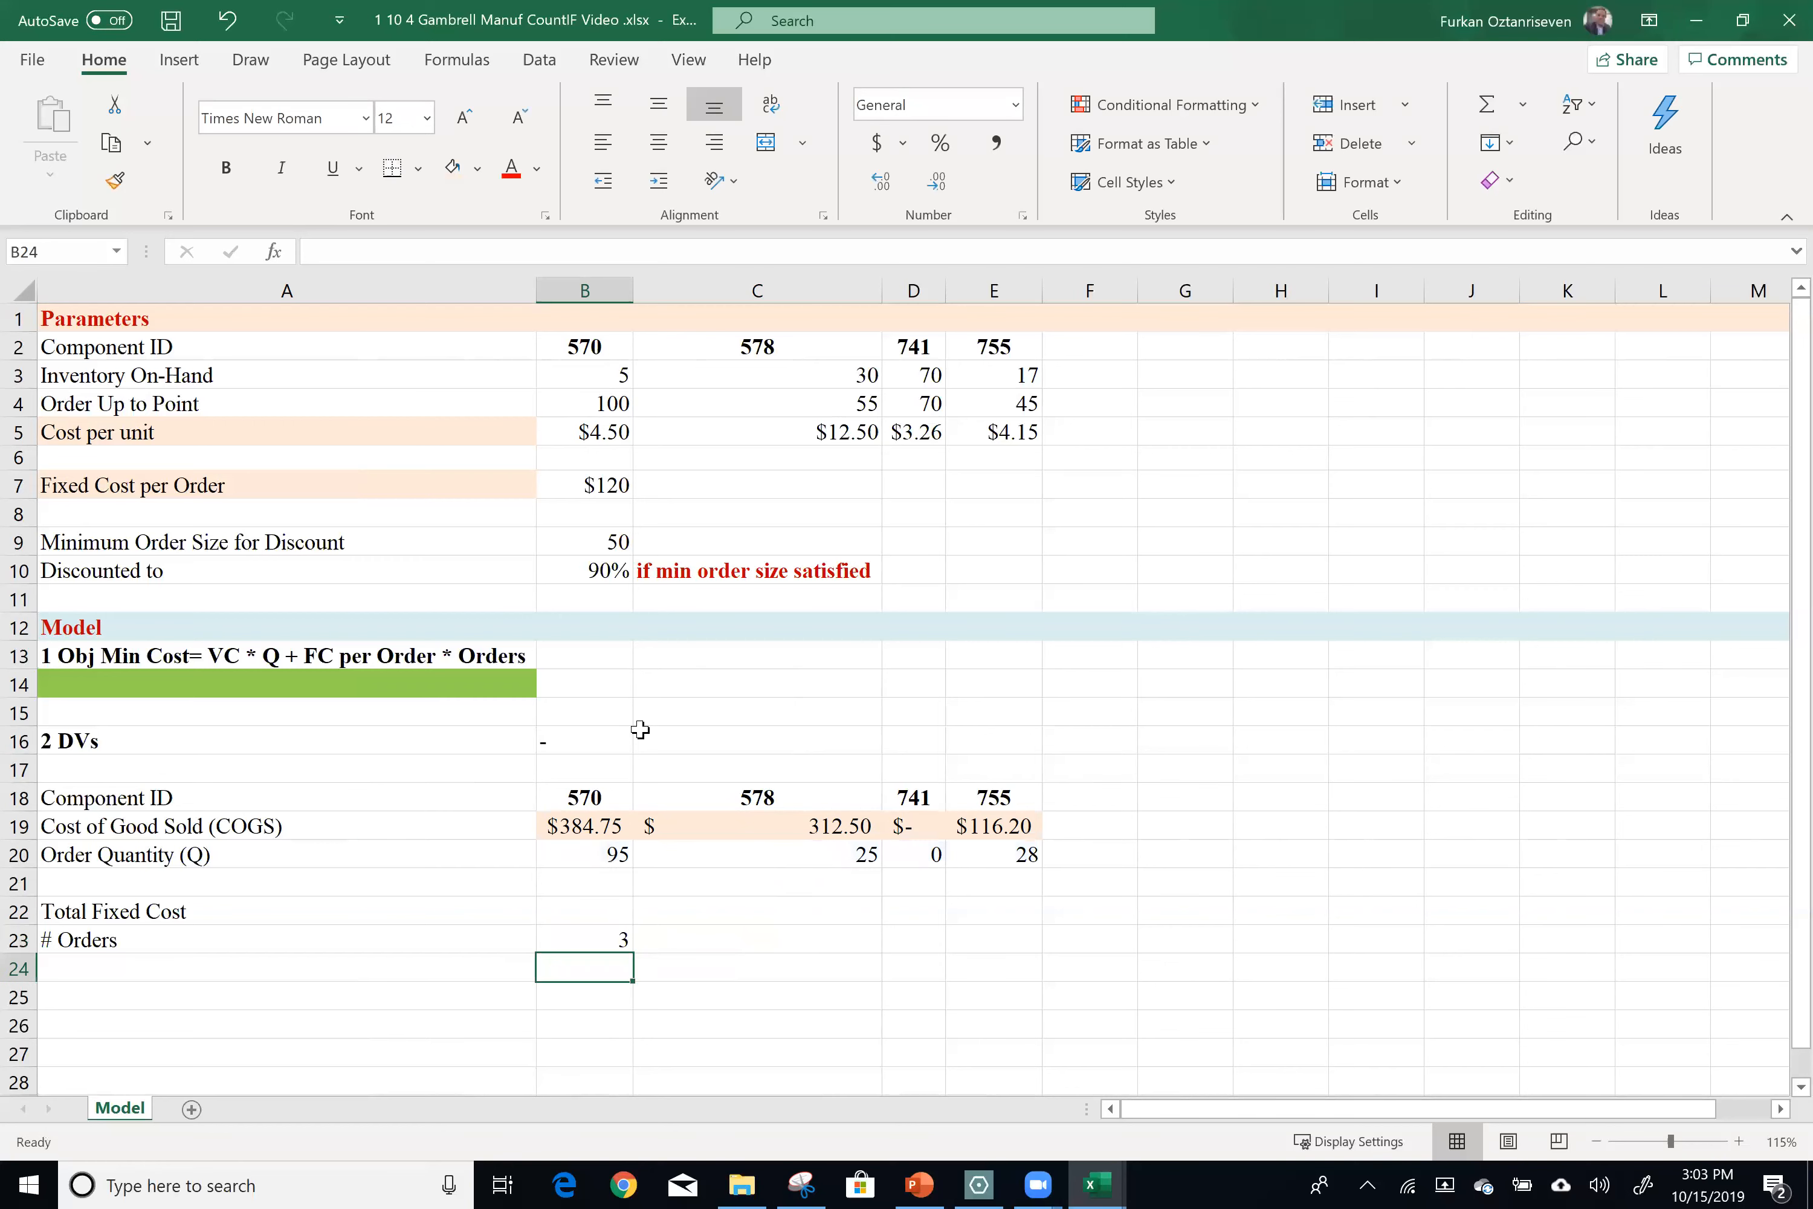
Check the order count against the COGS and order quantities of components 570, 578 and 755.
left_click_drag(584, 913, 582, 952)
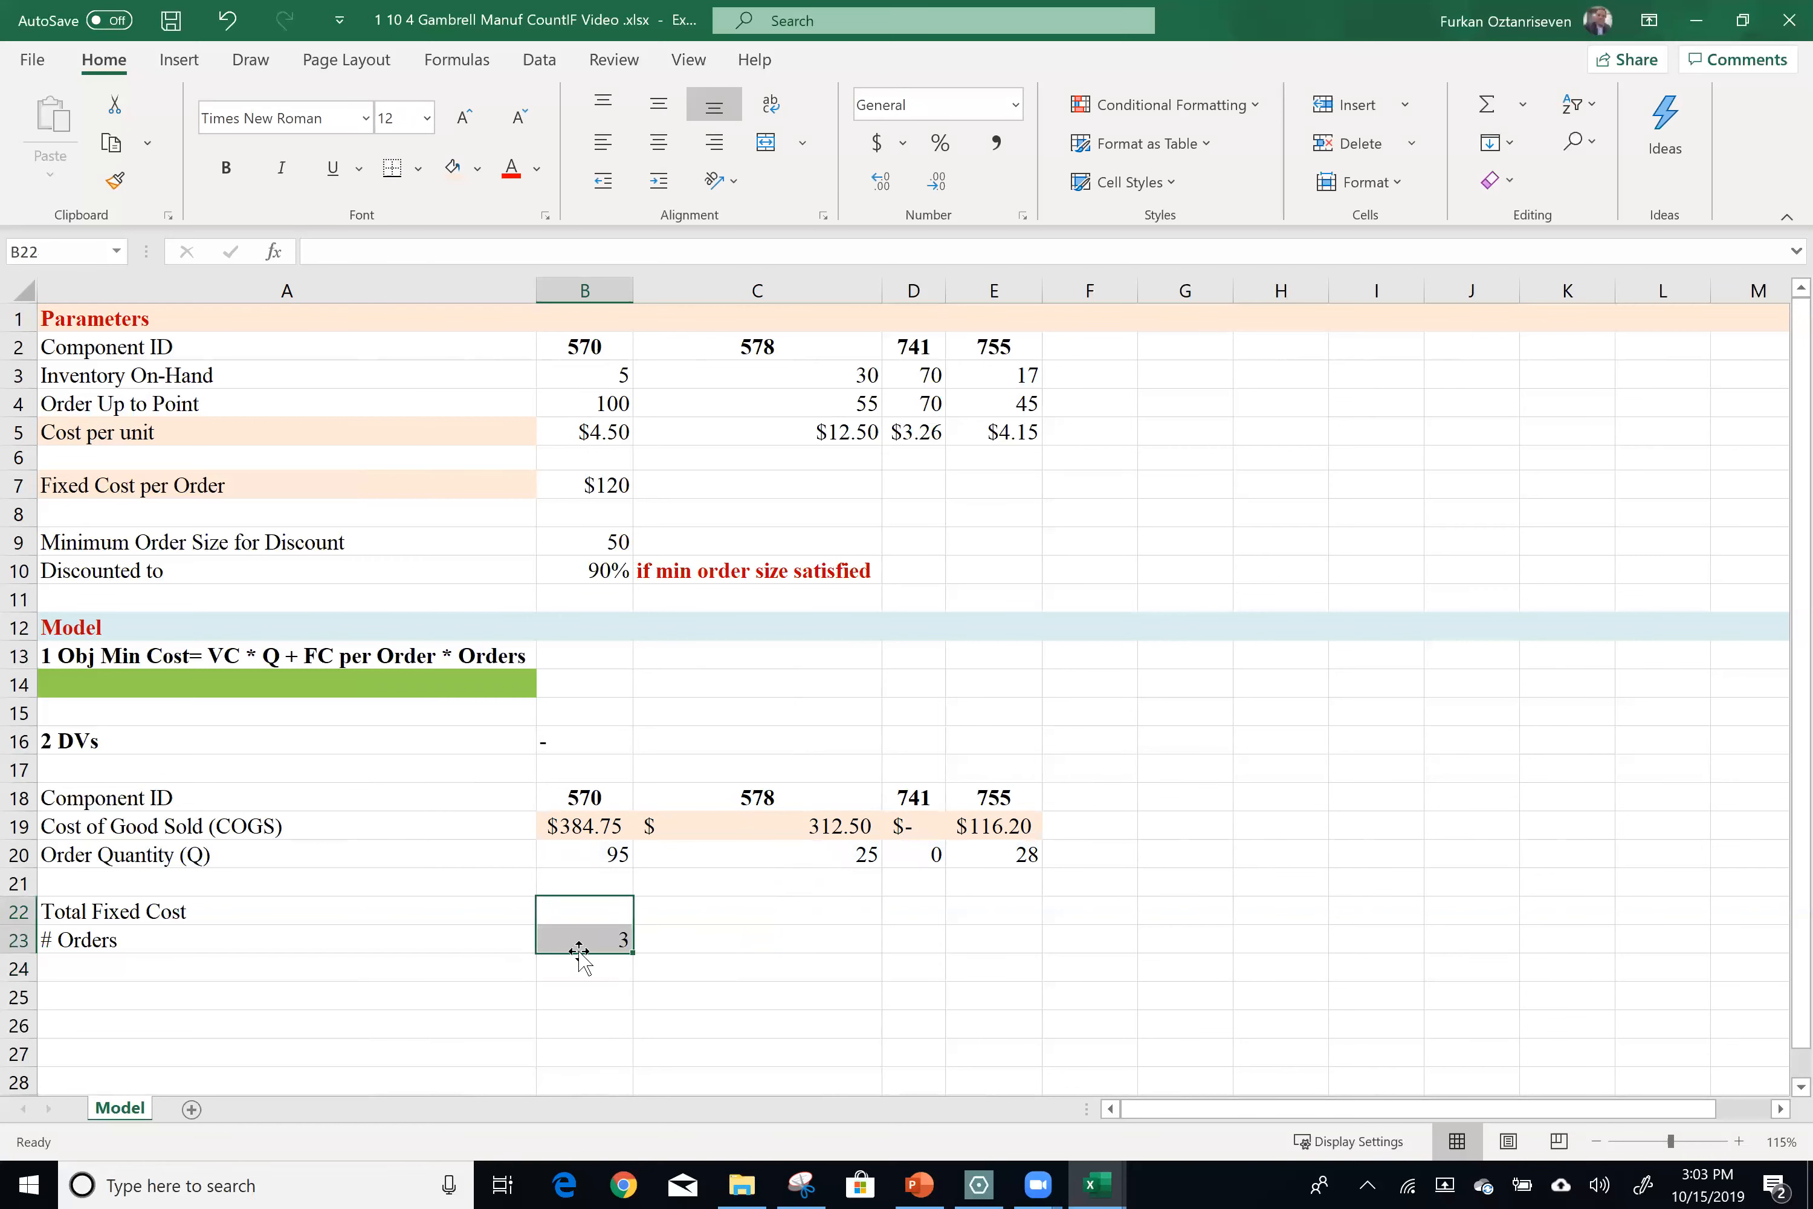
left_click(586, 799)
left_click_drag(595, 843, 597, 854)
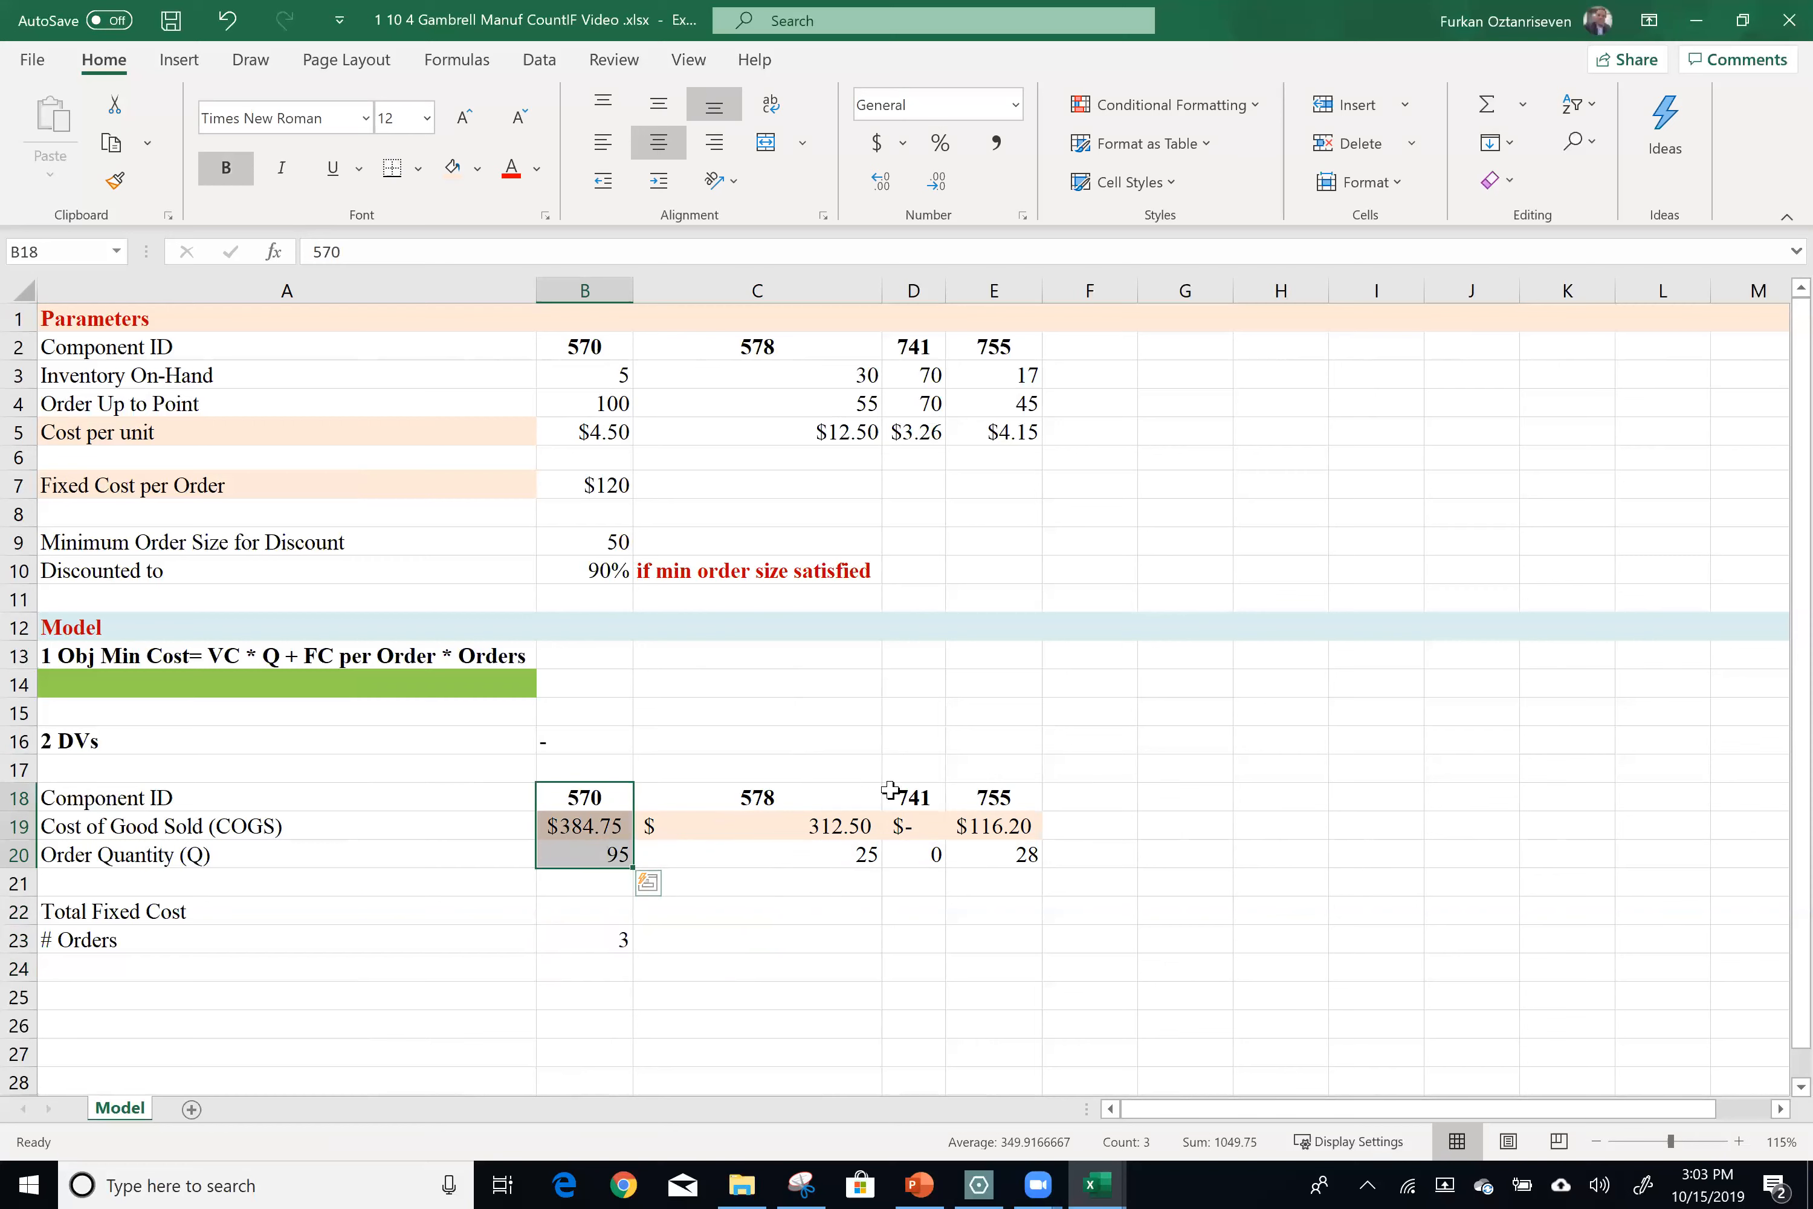
left_click_drag(827, 796, 831, 831, "ctrl")
left_click_drag(1000, 801, 1007, 855, "ctrl")
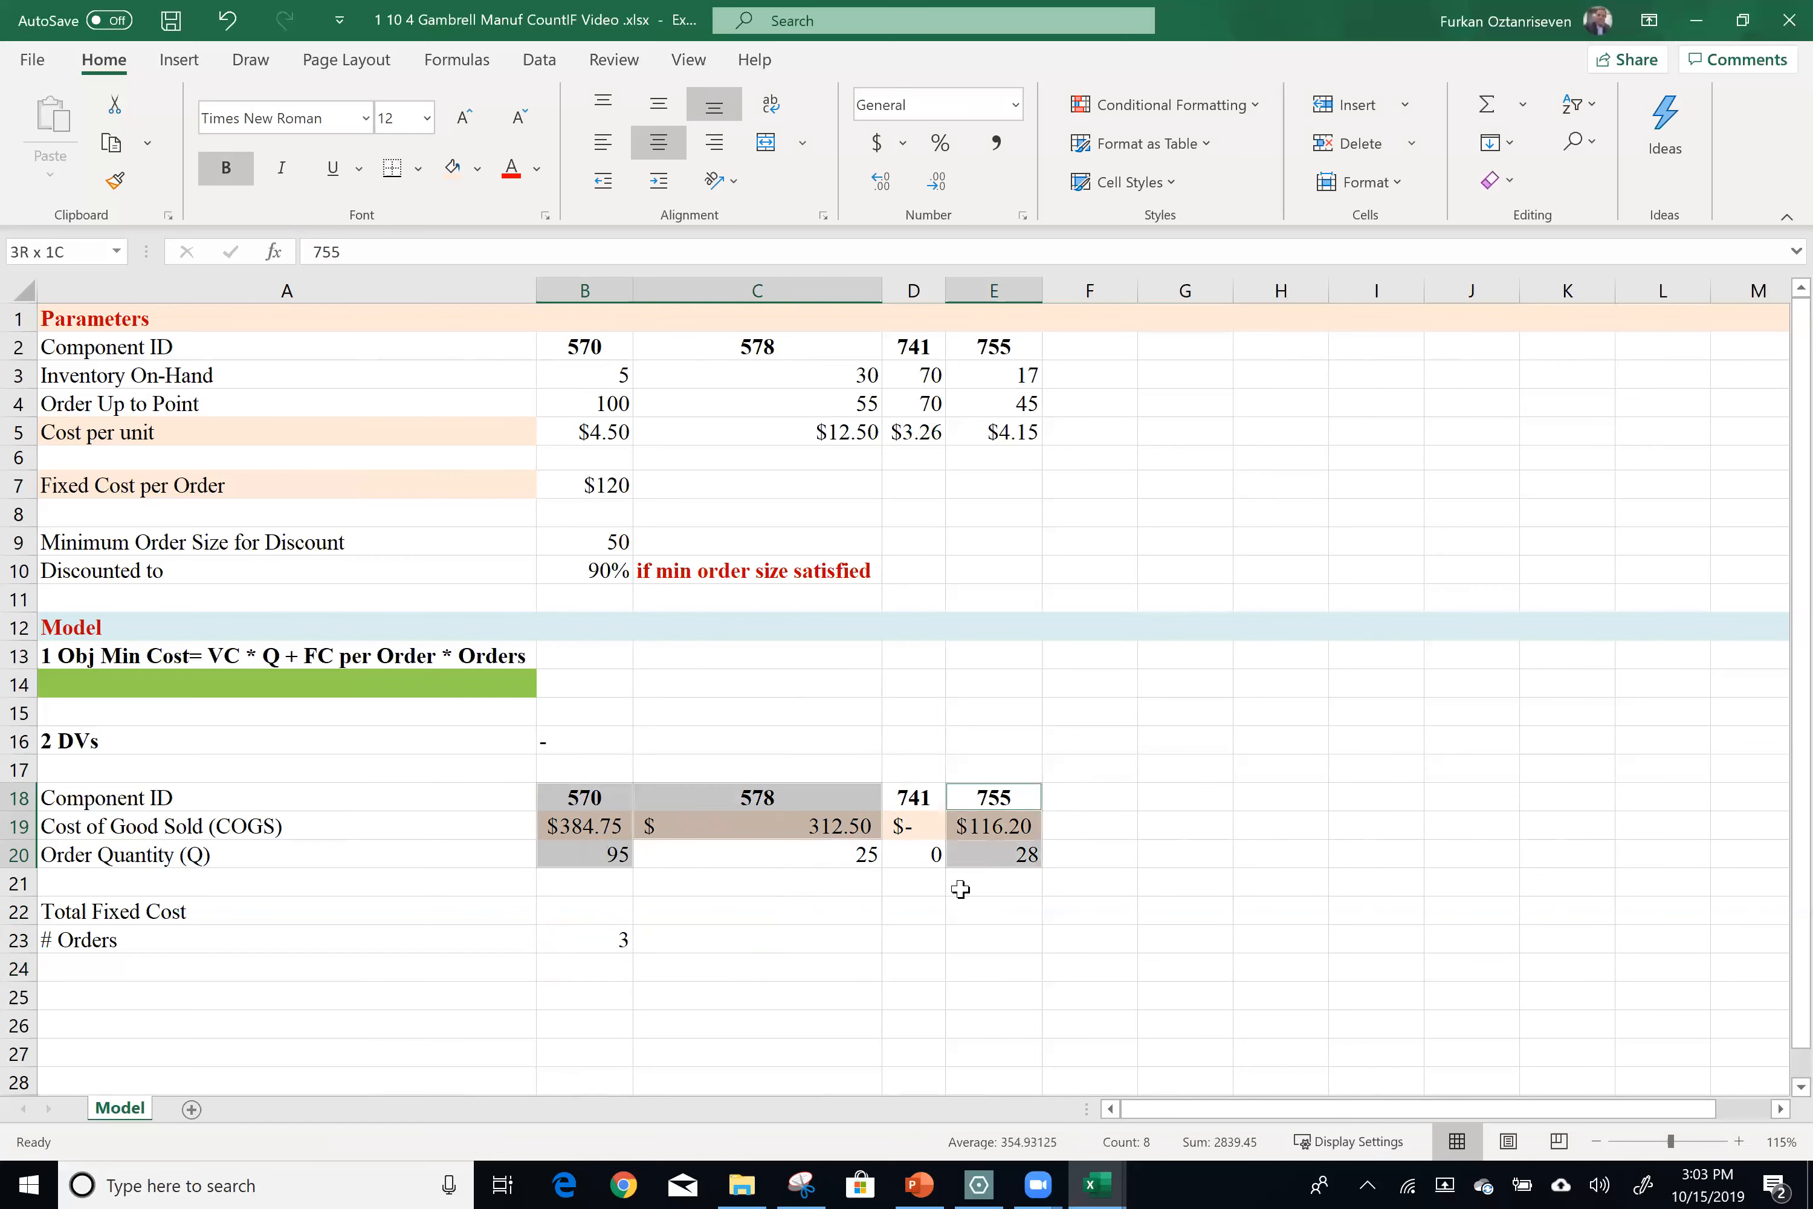
Calculate Total Fixed Cost in B22 with =B7*B23 and shade the cell light orange.
left_click(616, 913)
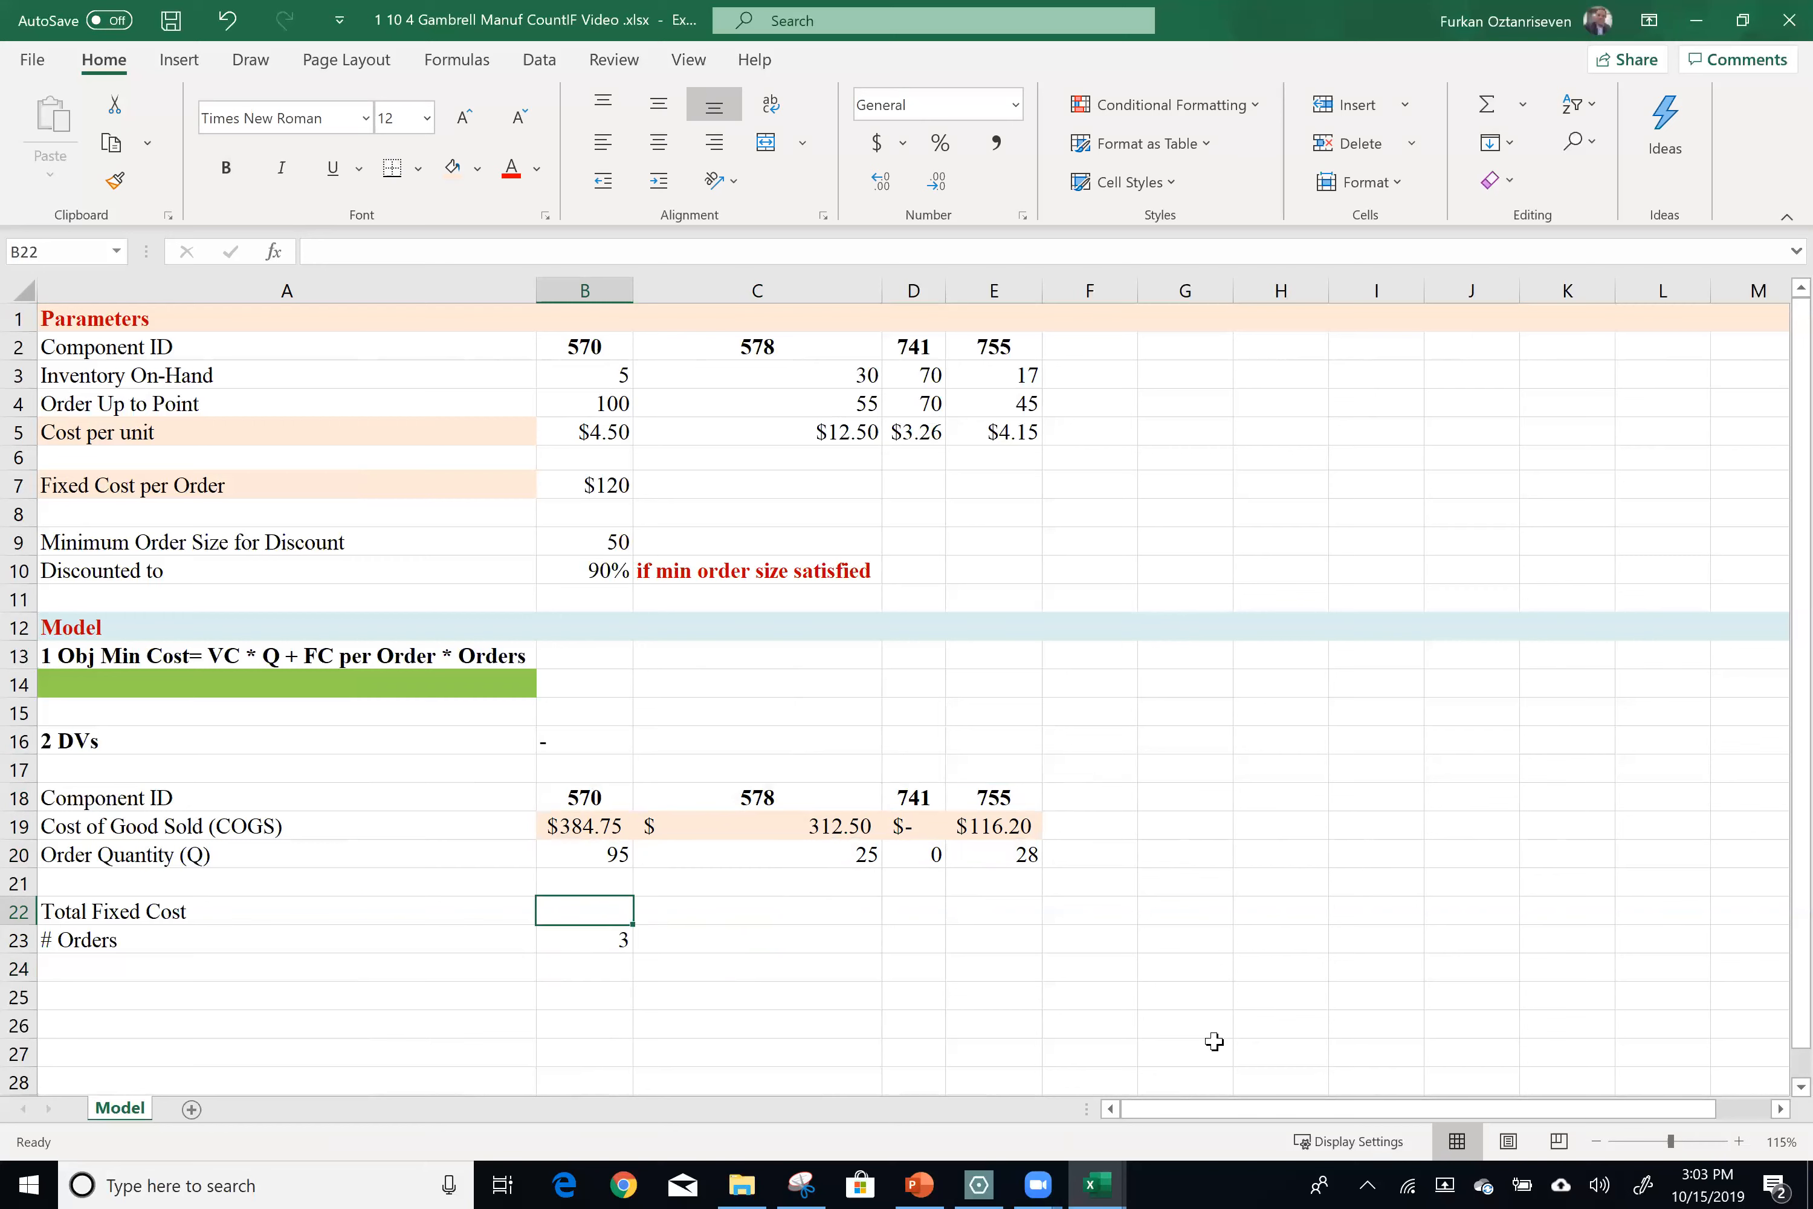
type("=")
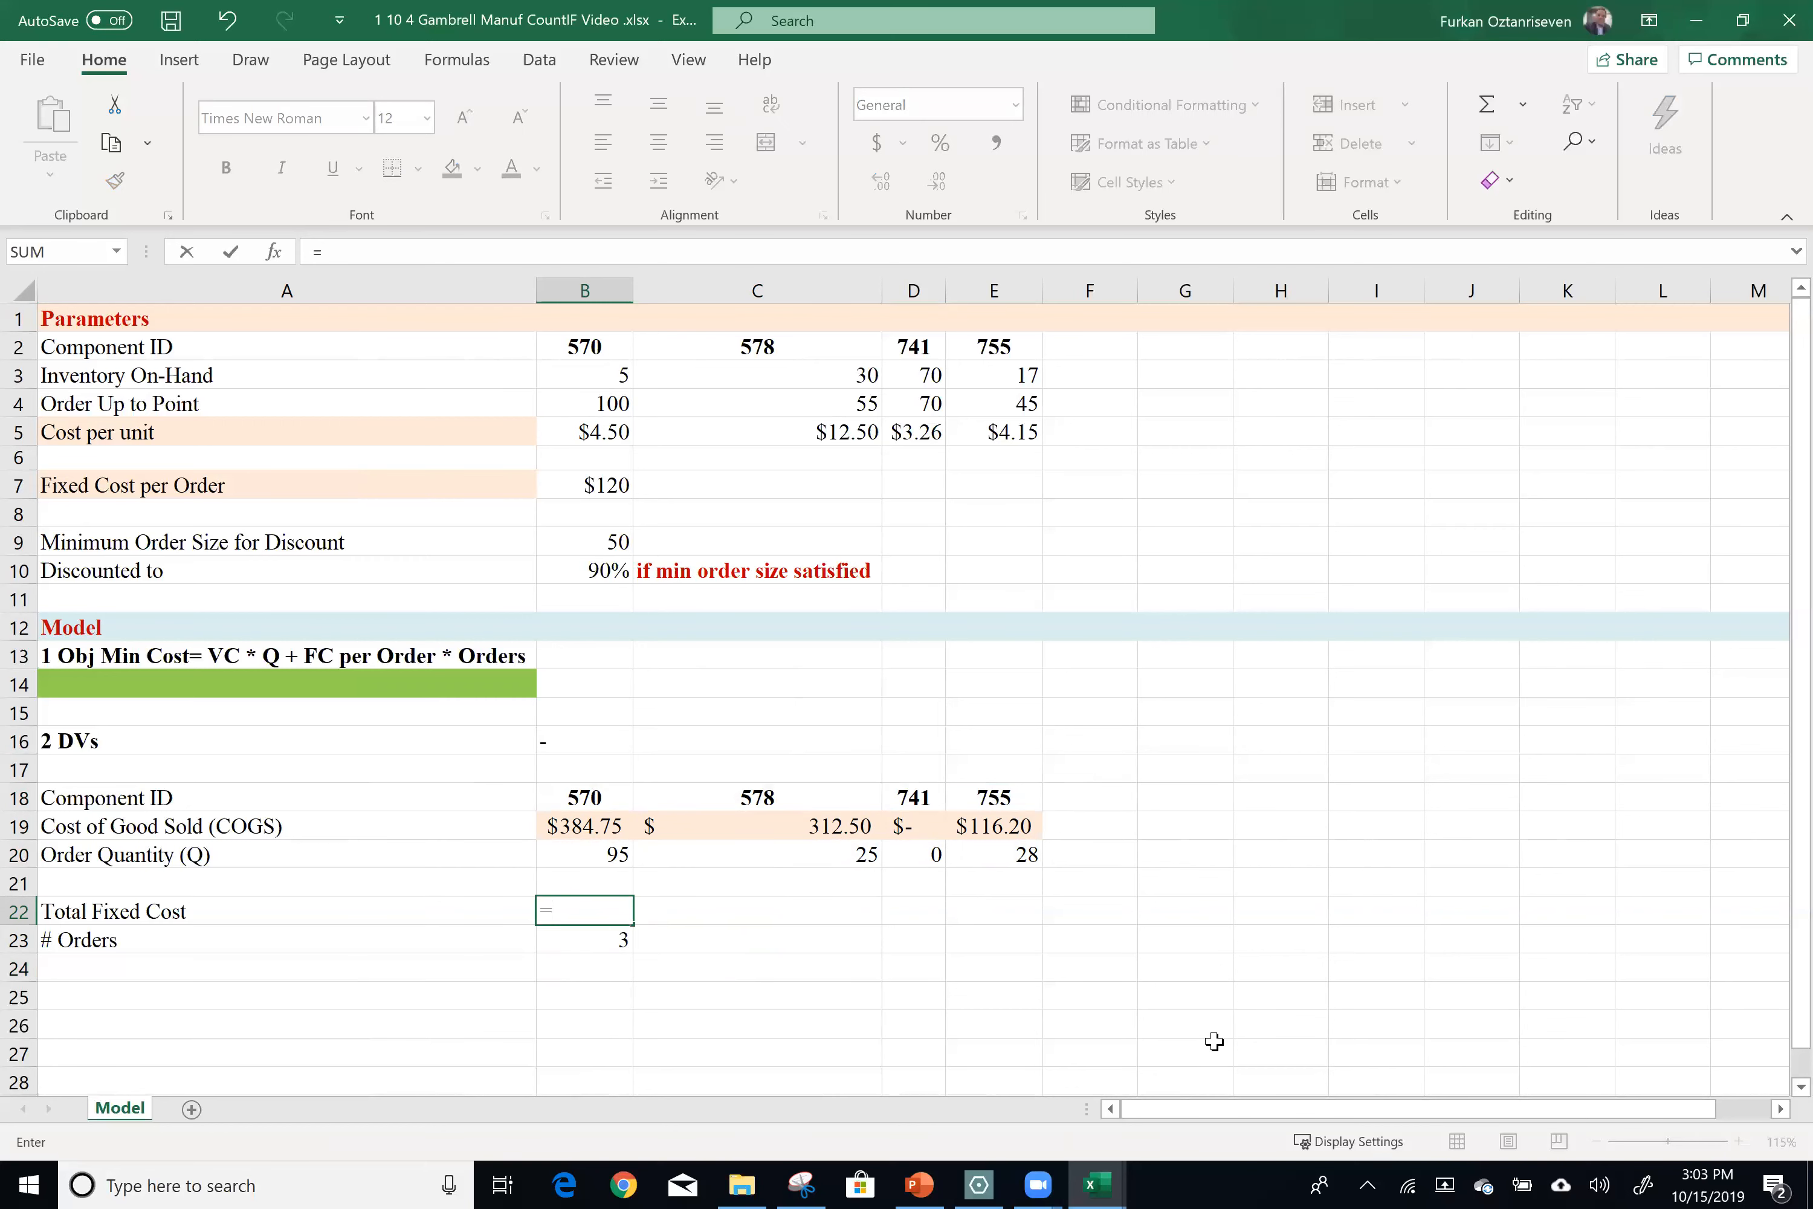
left_click(614, 484)
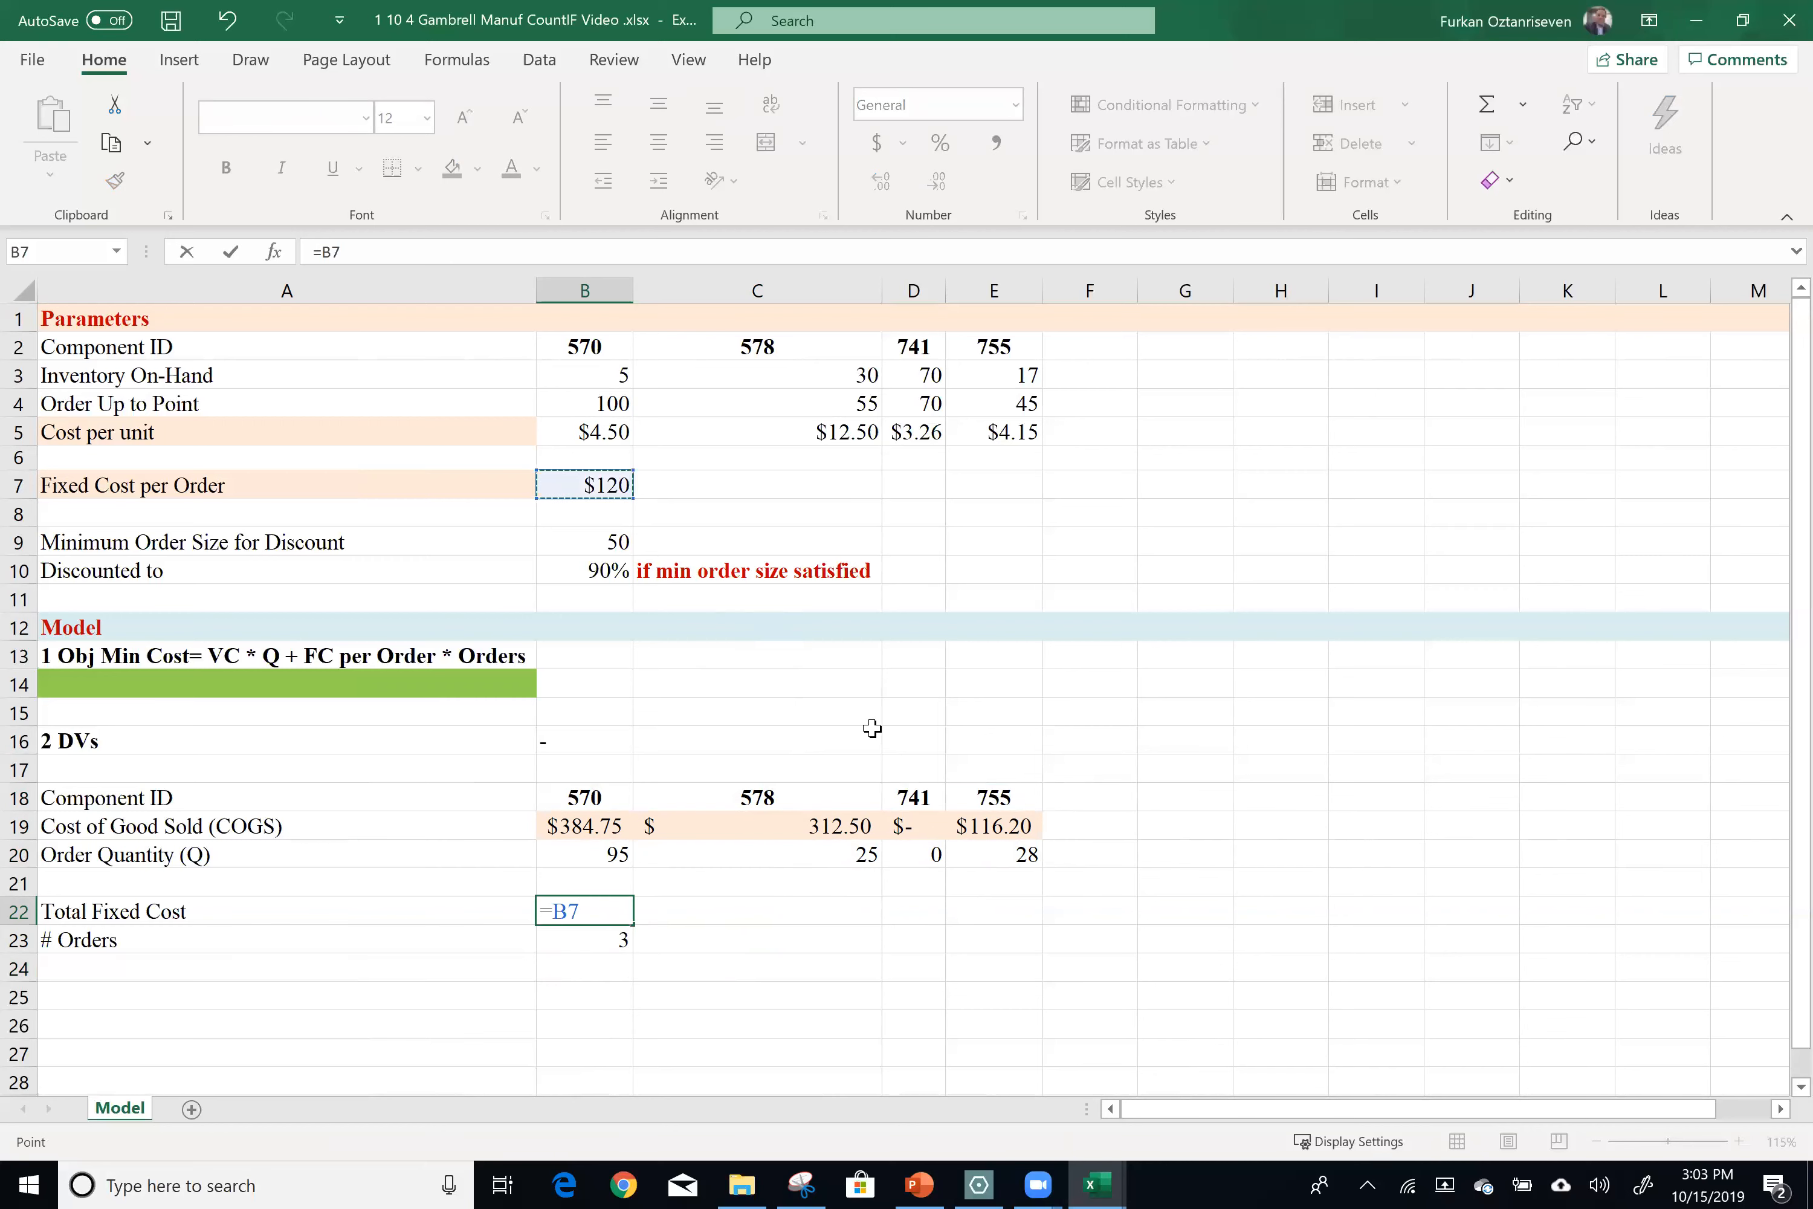
type("*")
left_click(608, 935)
key("Return")
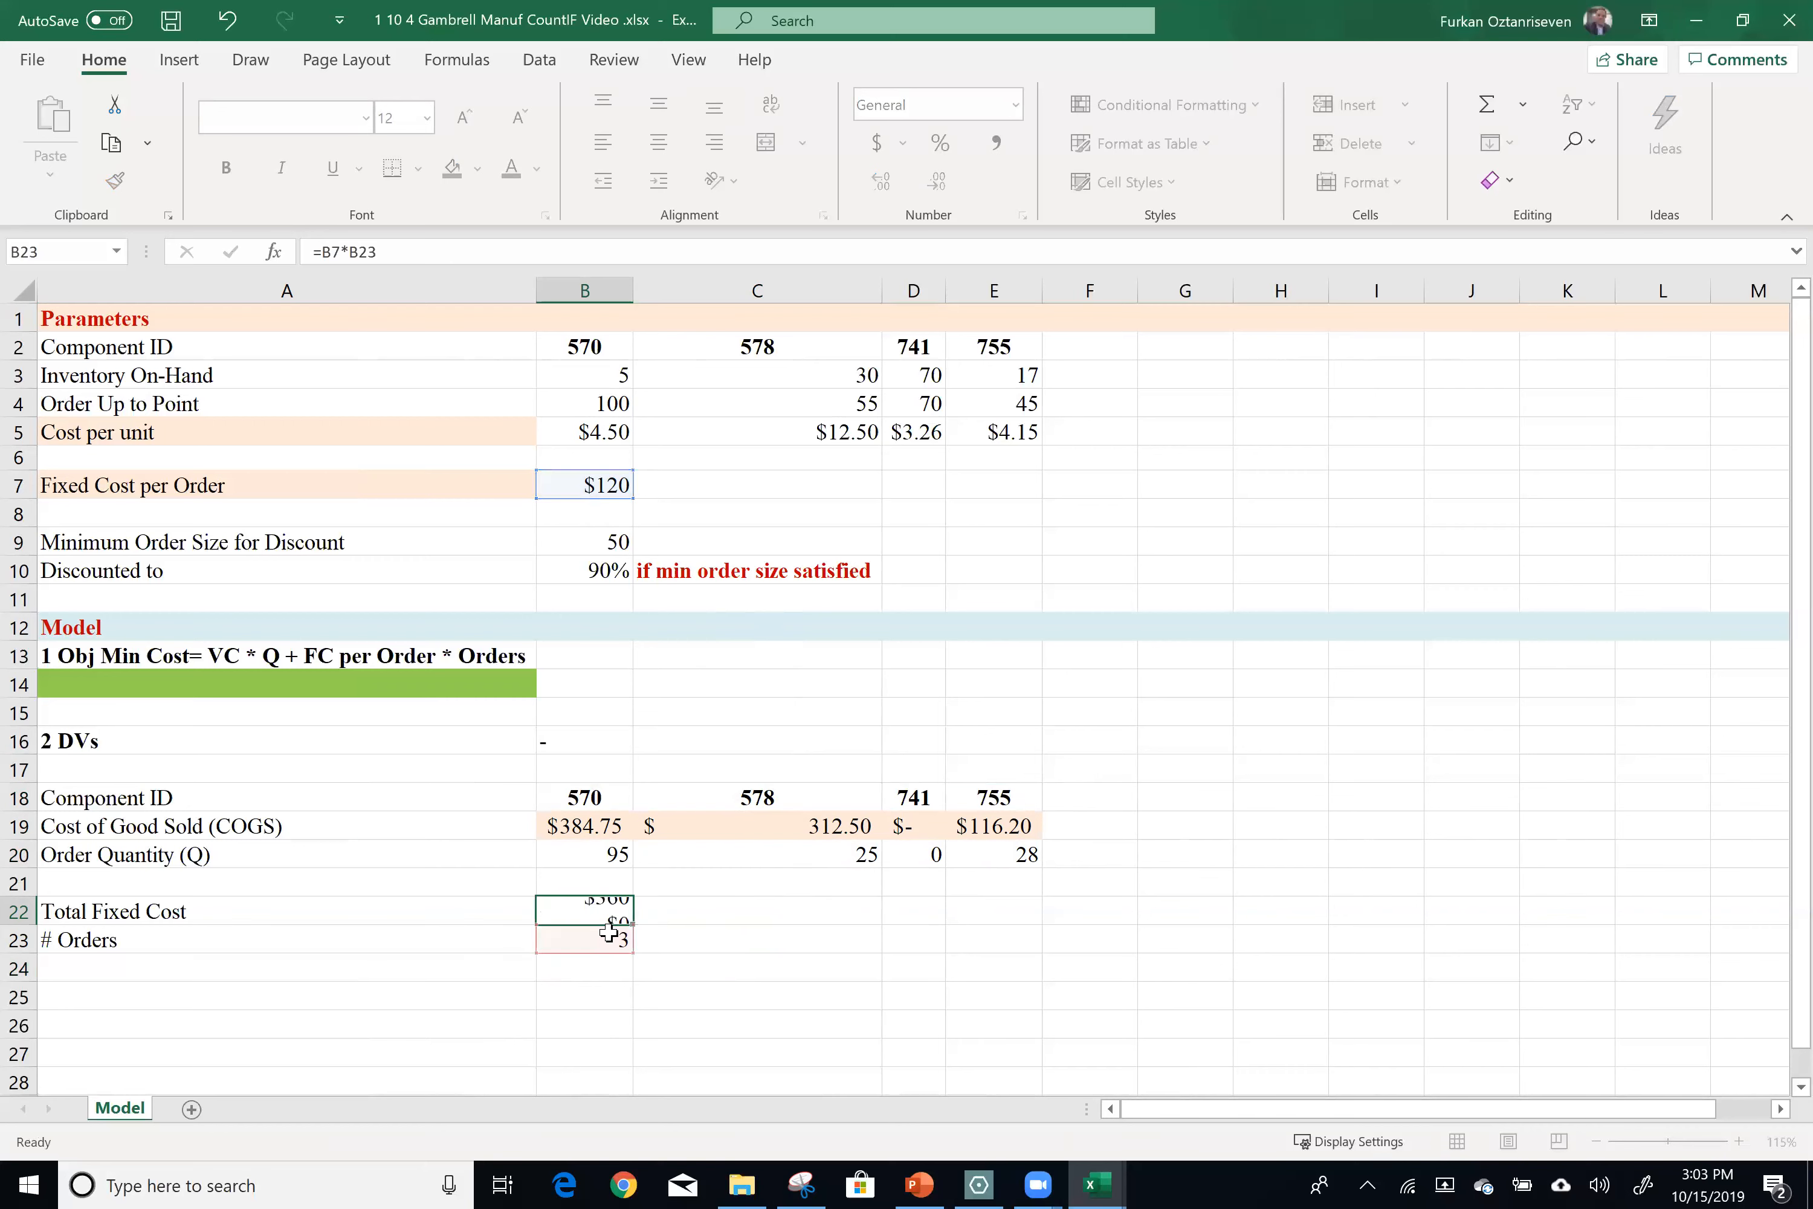
left_click(608, 919)
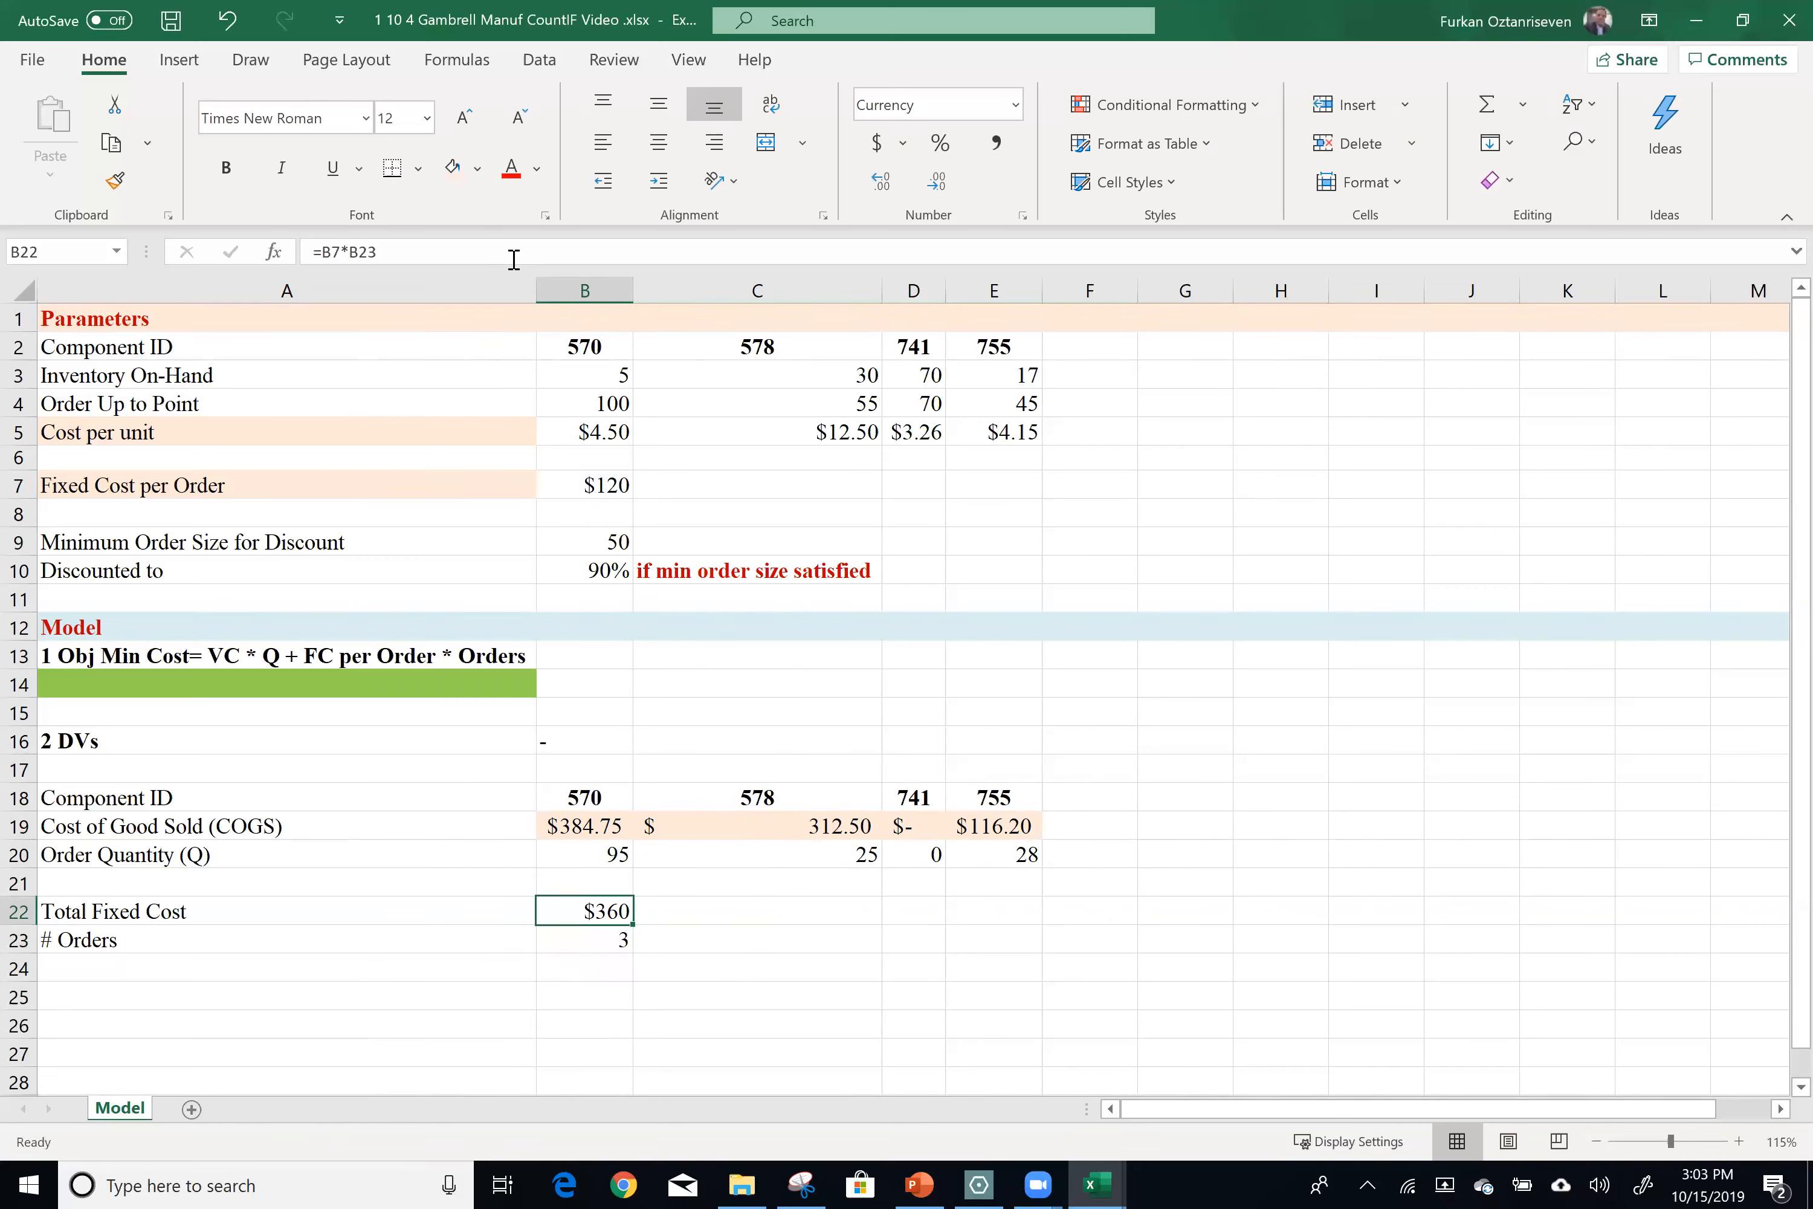
left_click(451, 167)
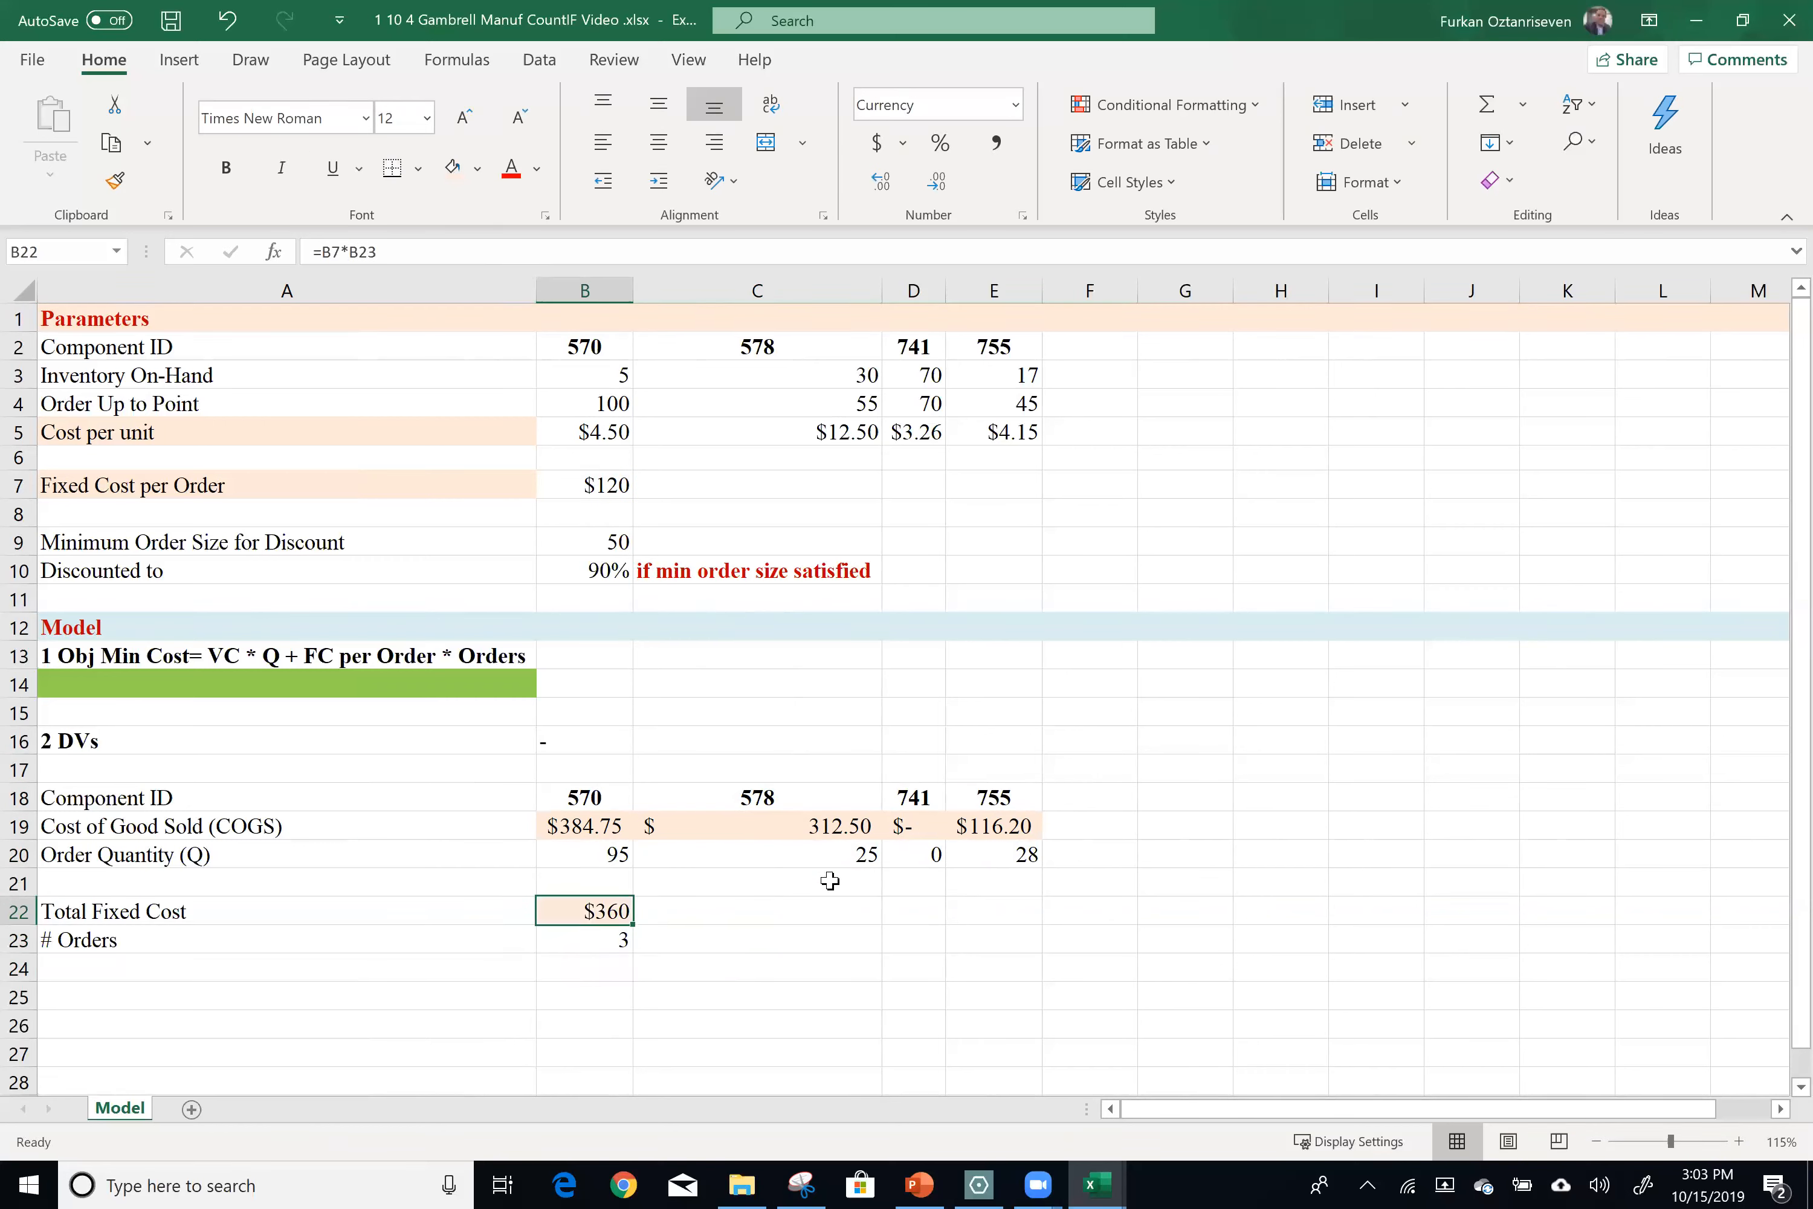
Calculate the total cost in the green objective cell A14 with =SUM(B19:E19,B22) and make it bold.
left_click(314, 701)
left_click_drag(315, 698, 299, 684)
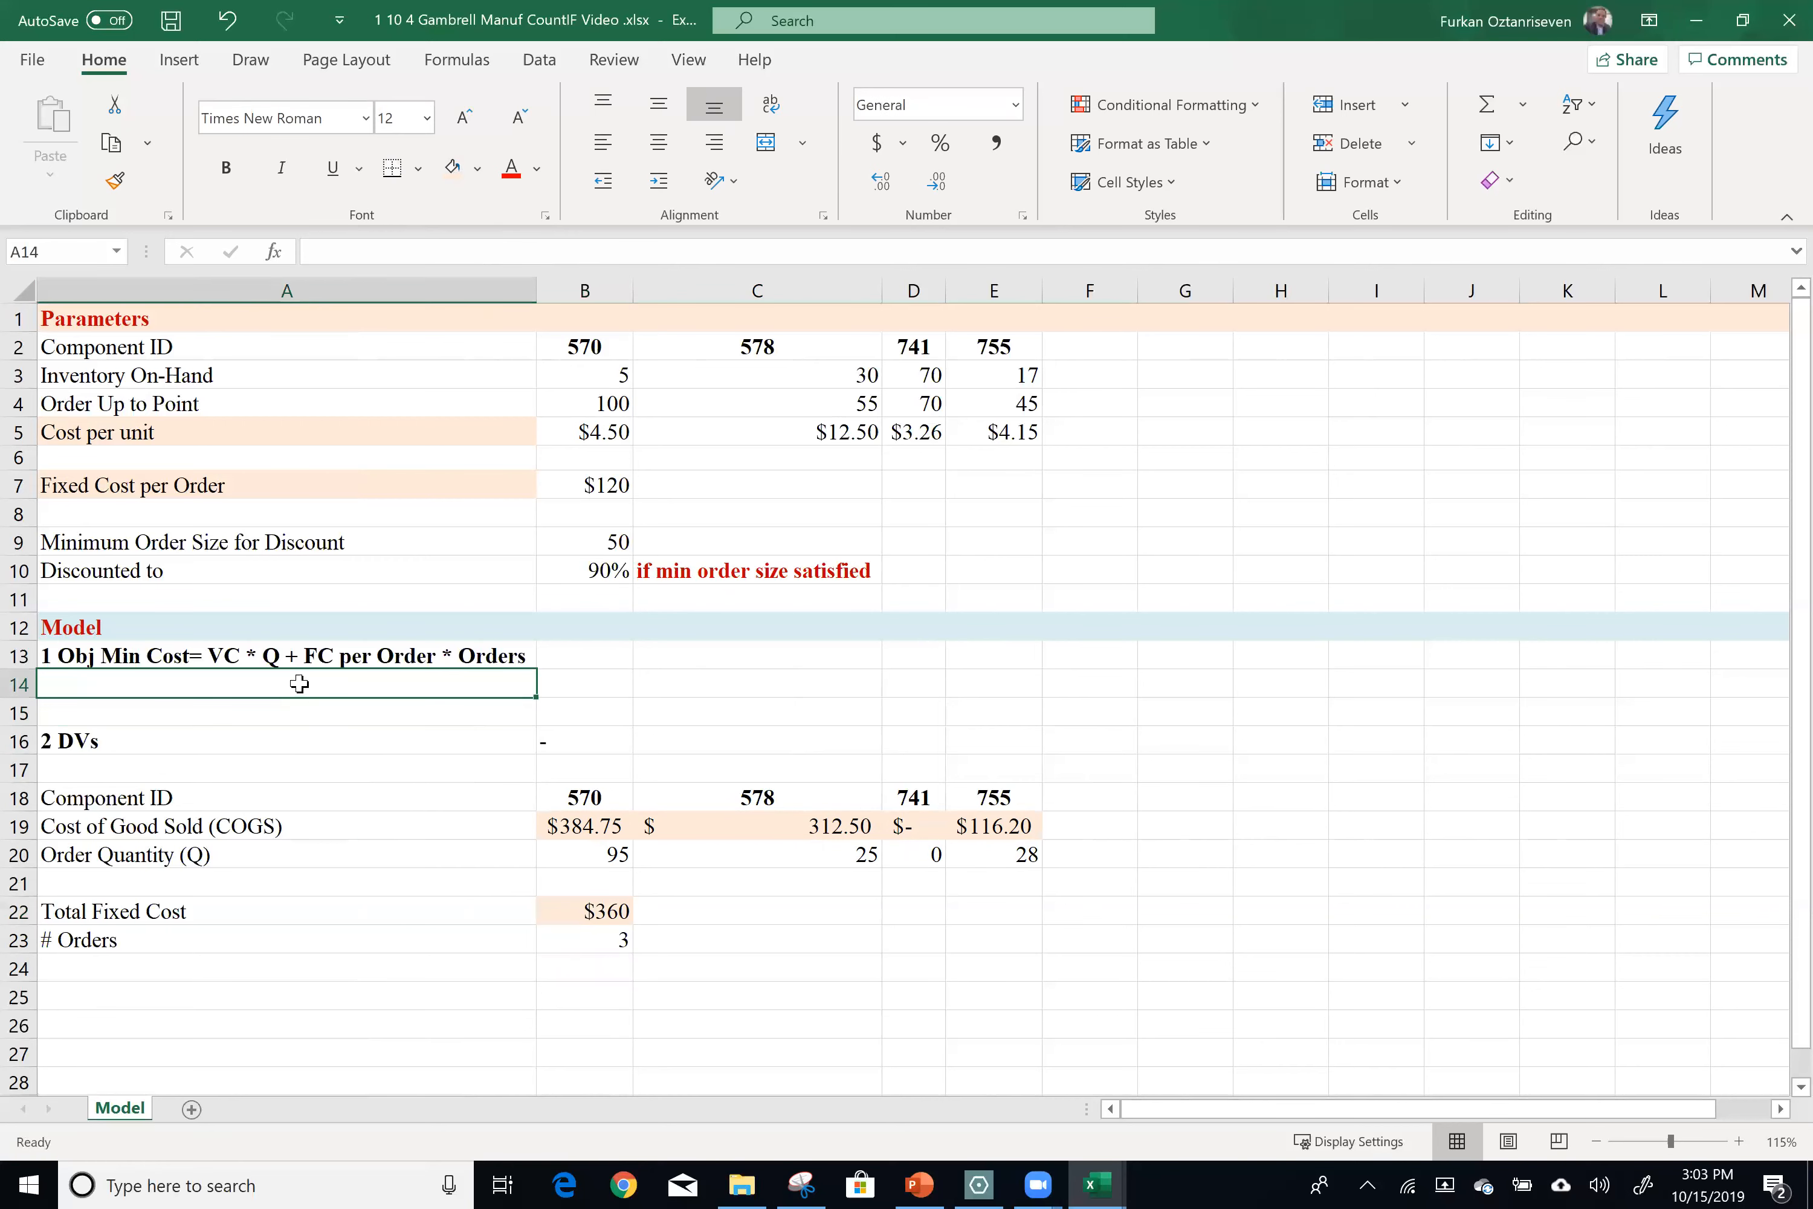
key("ctrl+z")
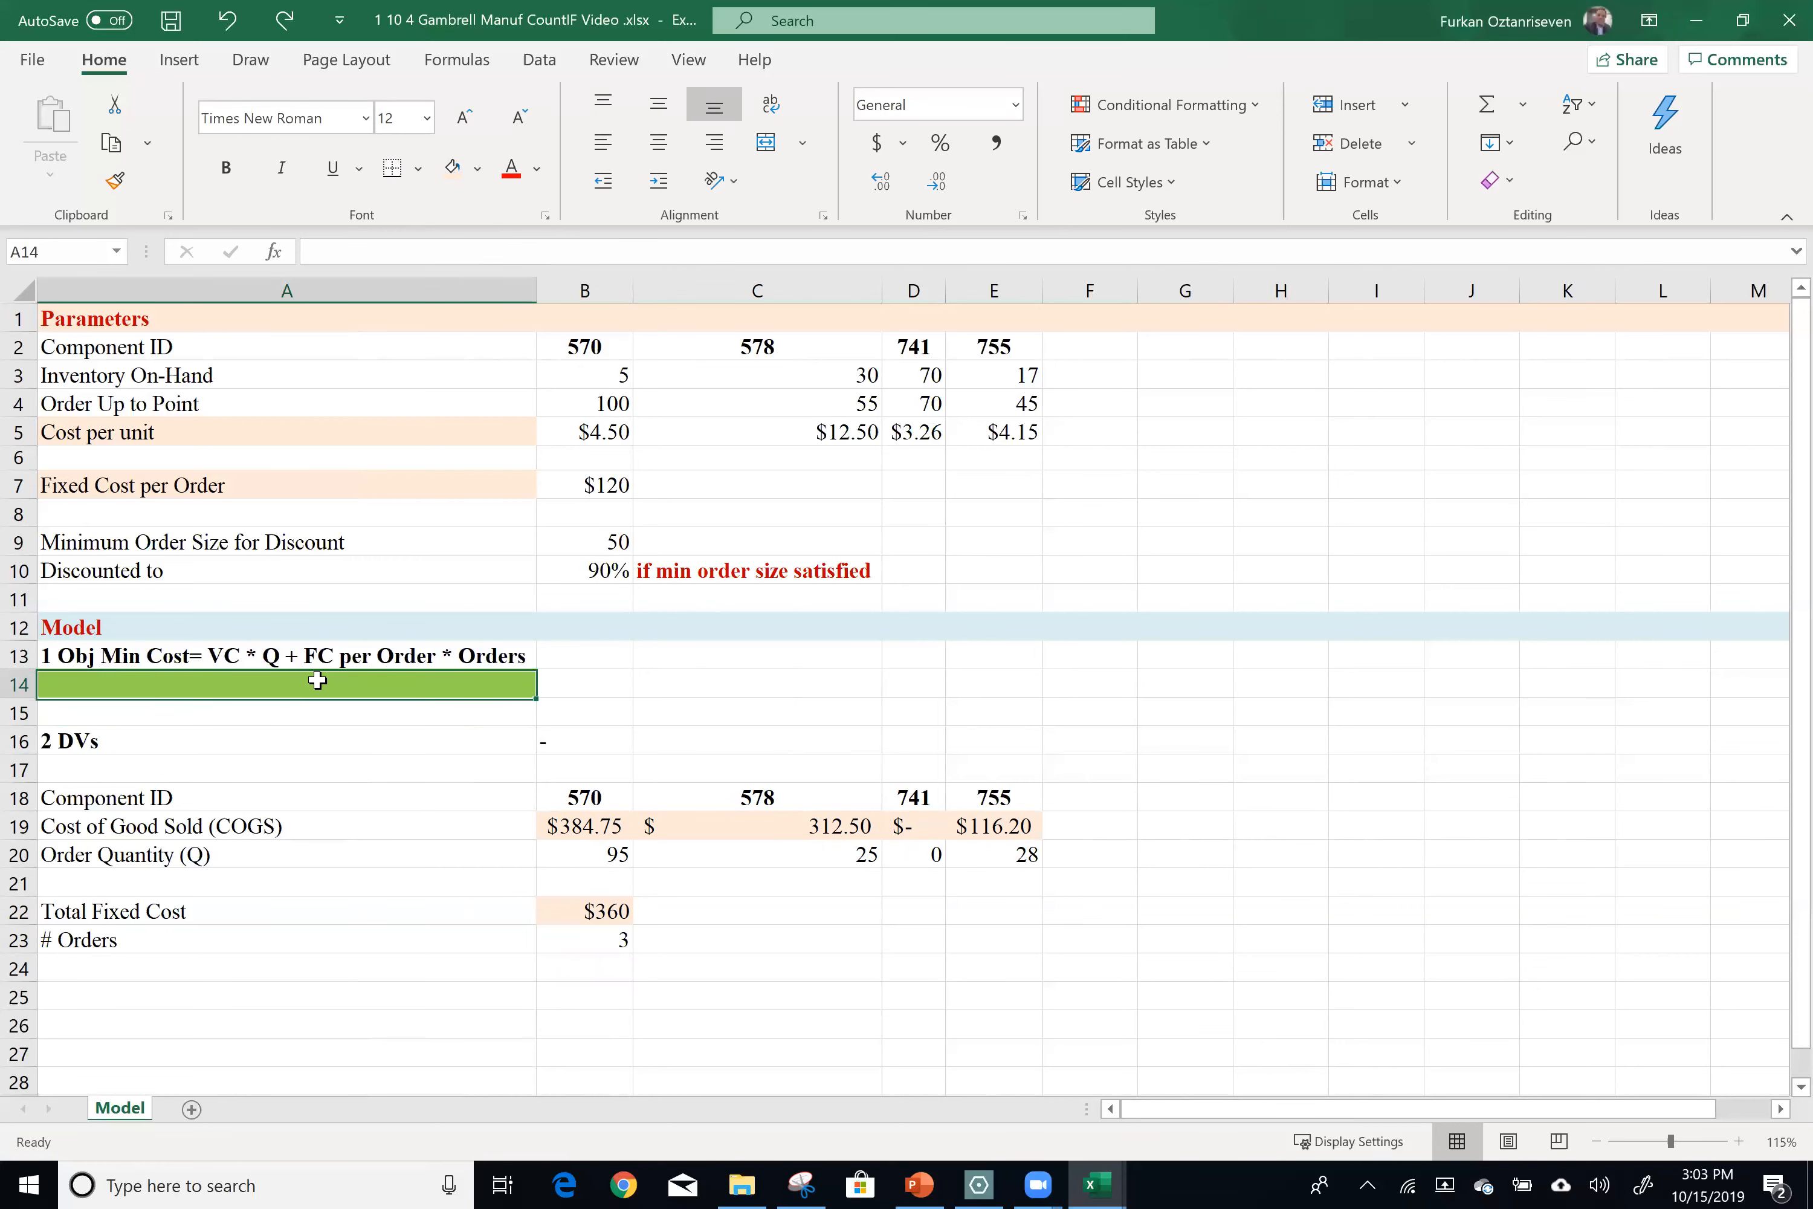
type("=sum(")
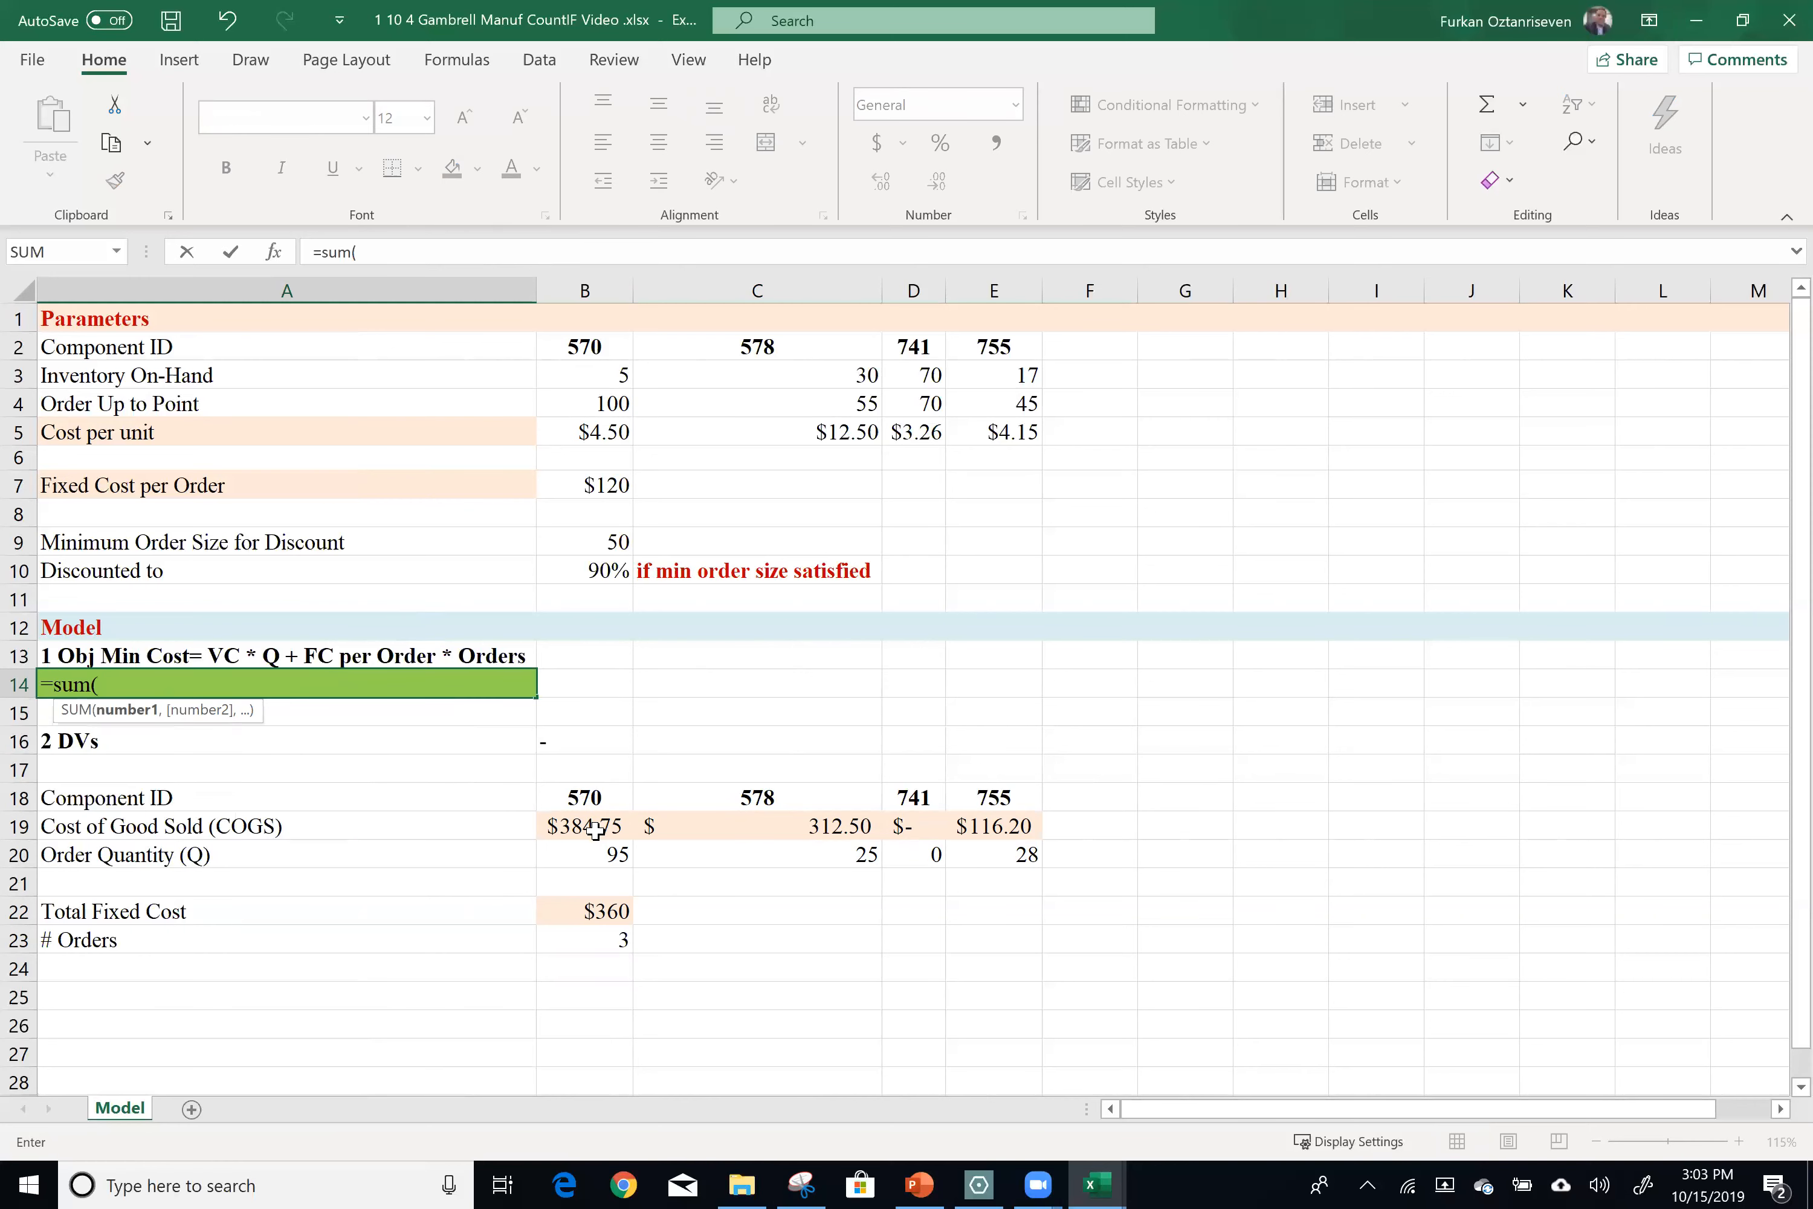
left_click_drag(585, 799, 972, 825)
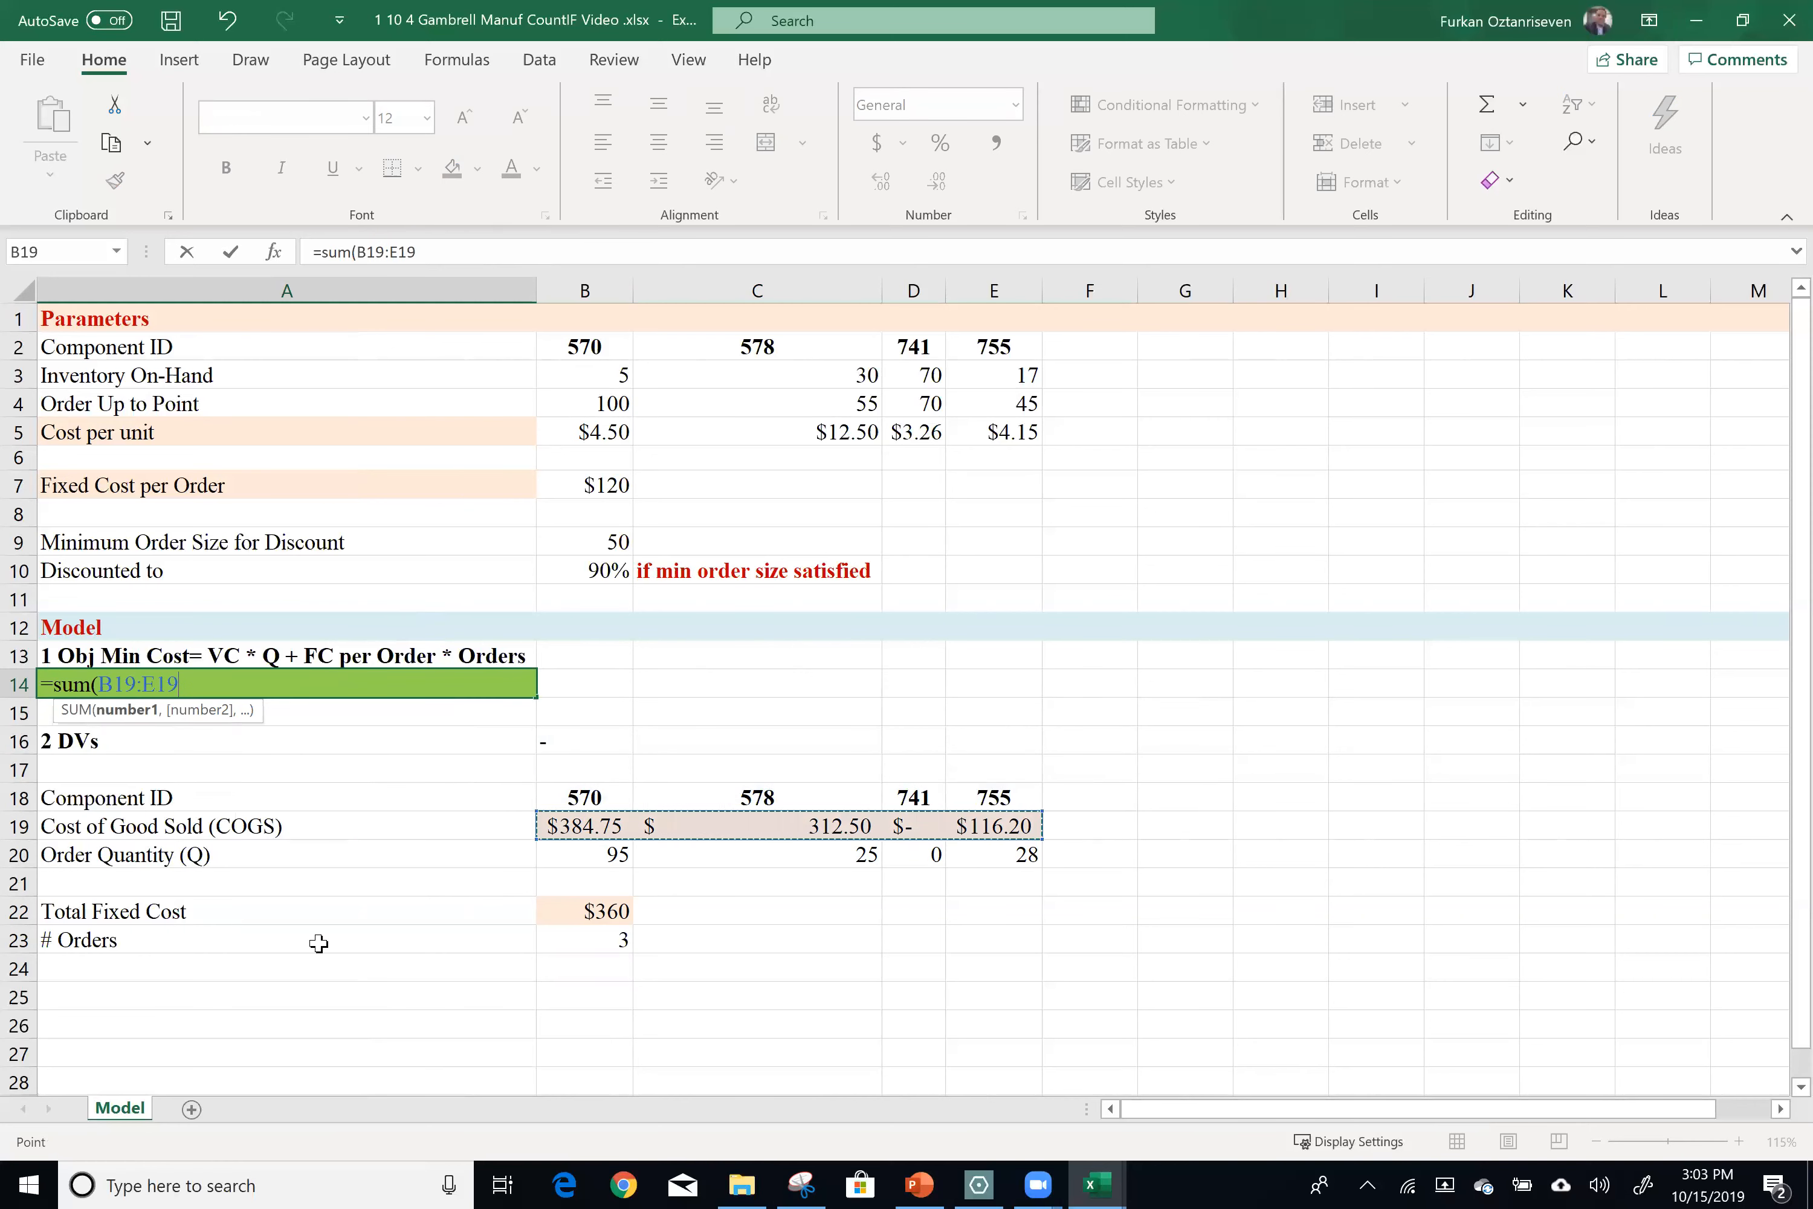
left_click(576, 913)
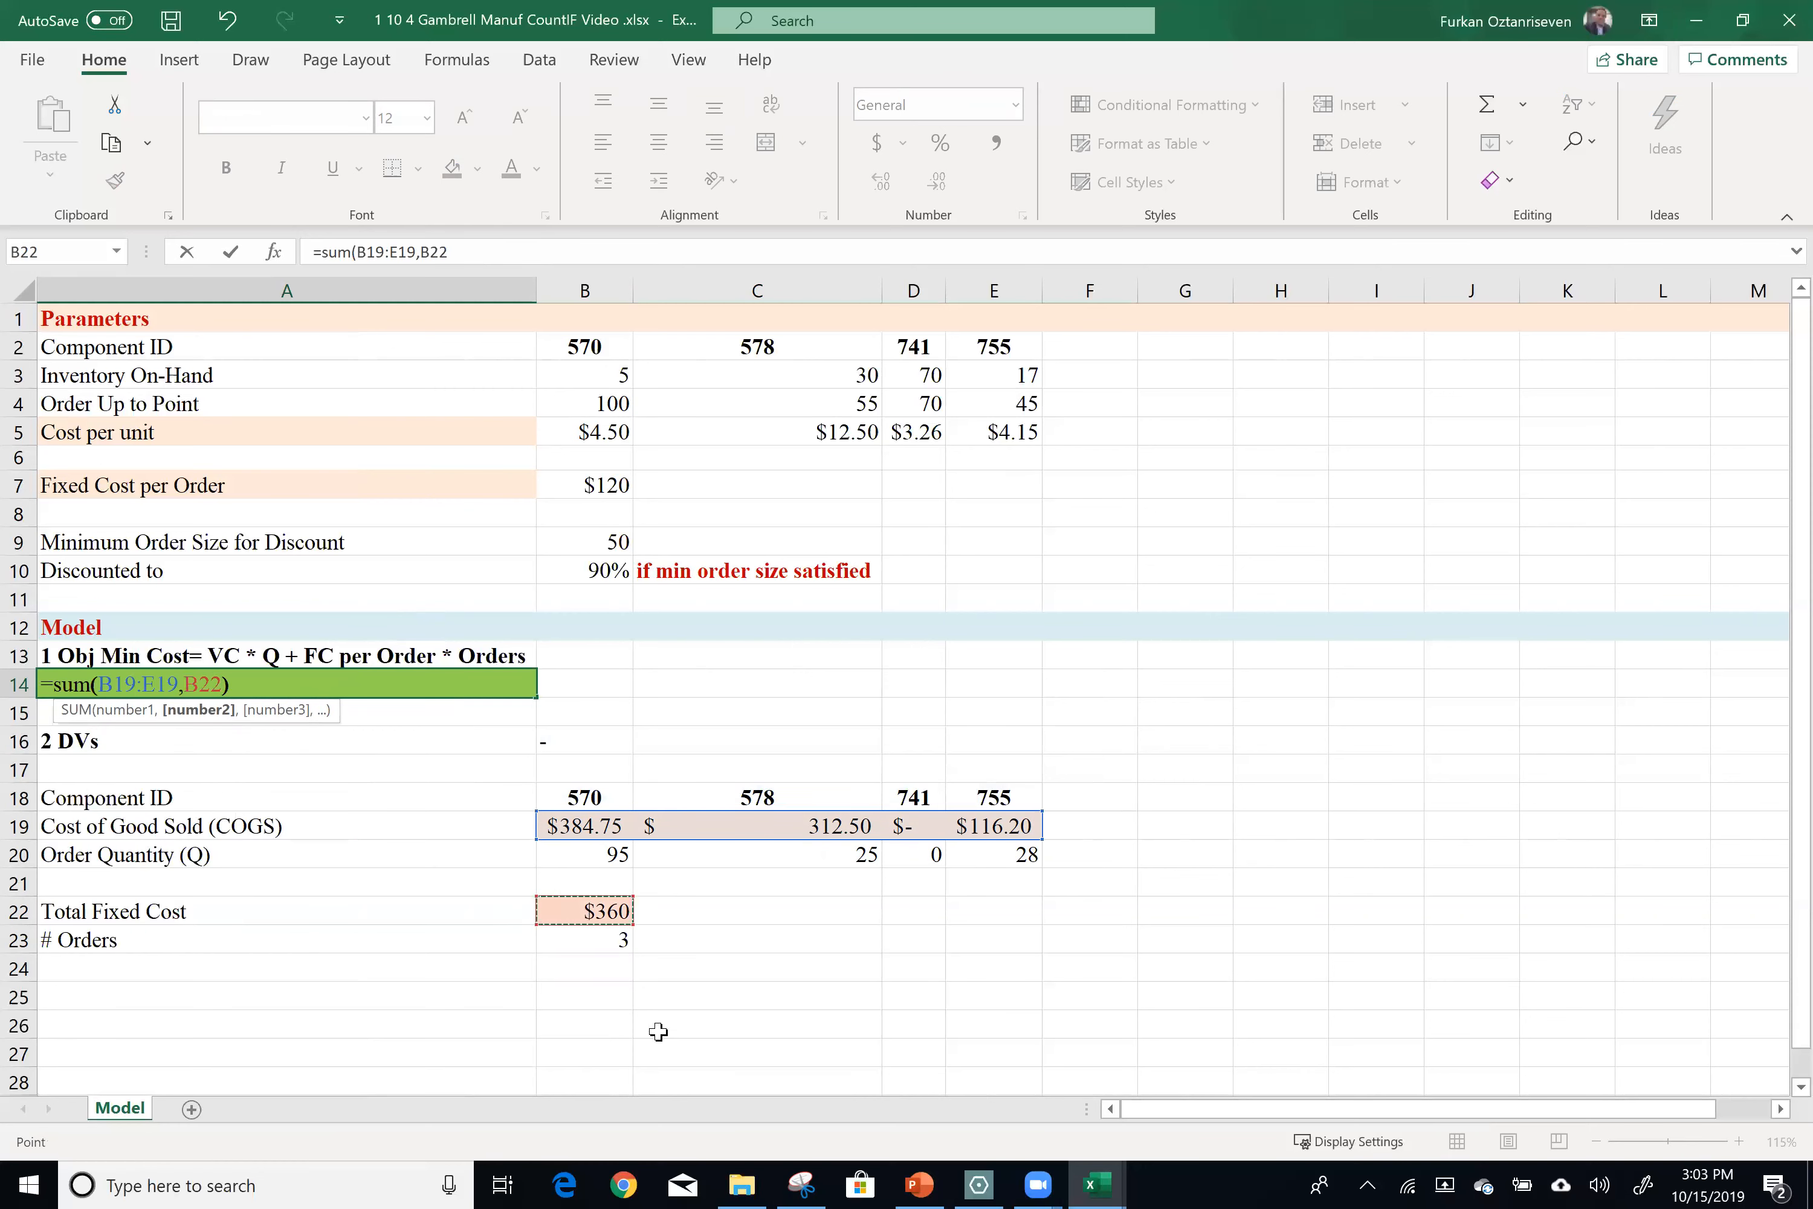
key("Return")
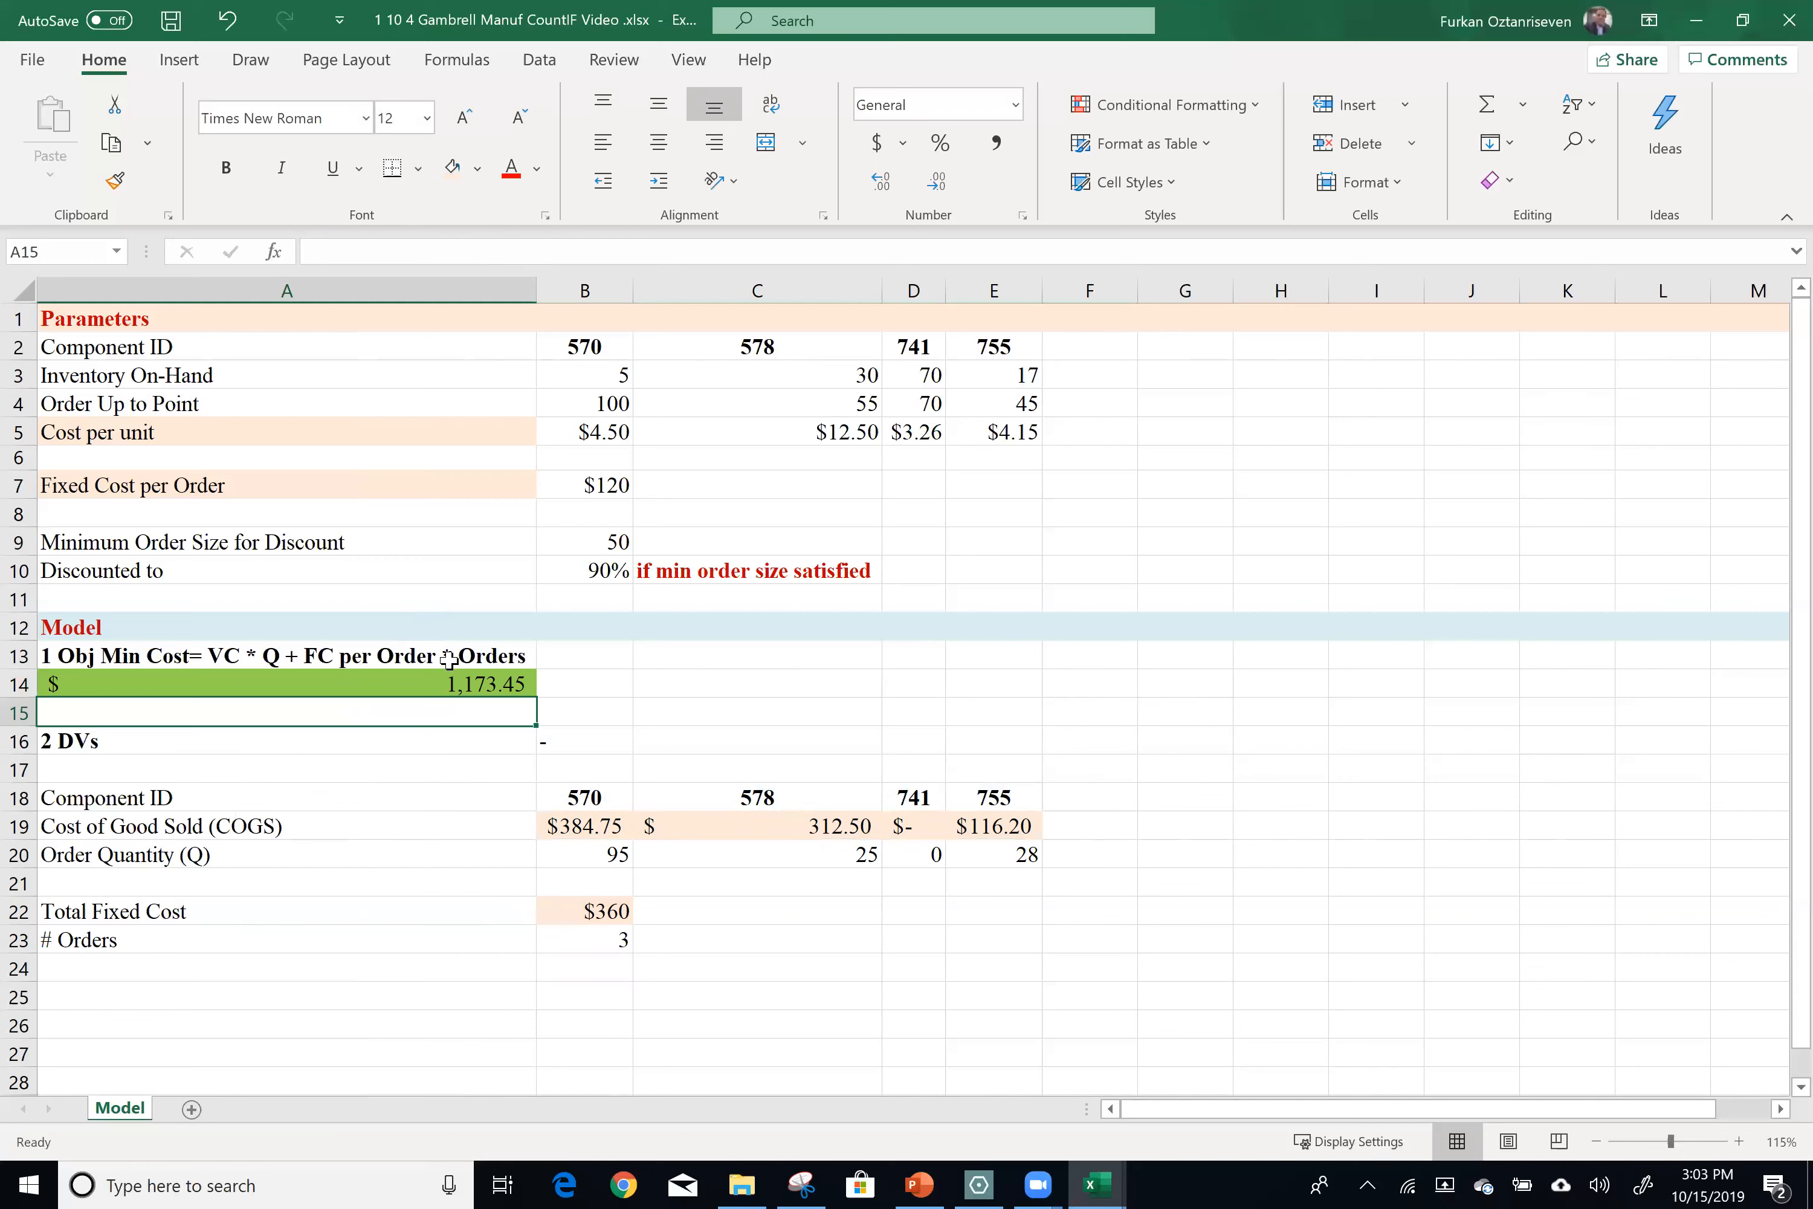
left_click(459, 684)
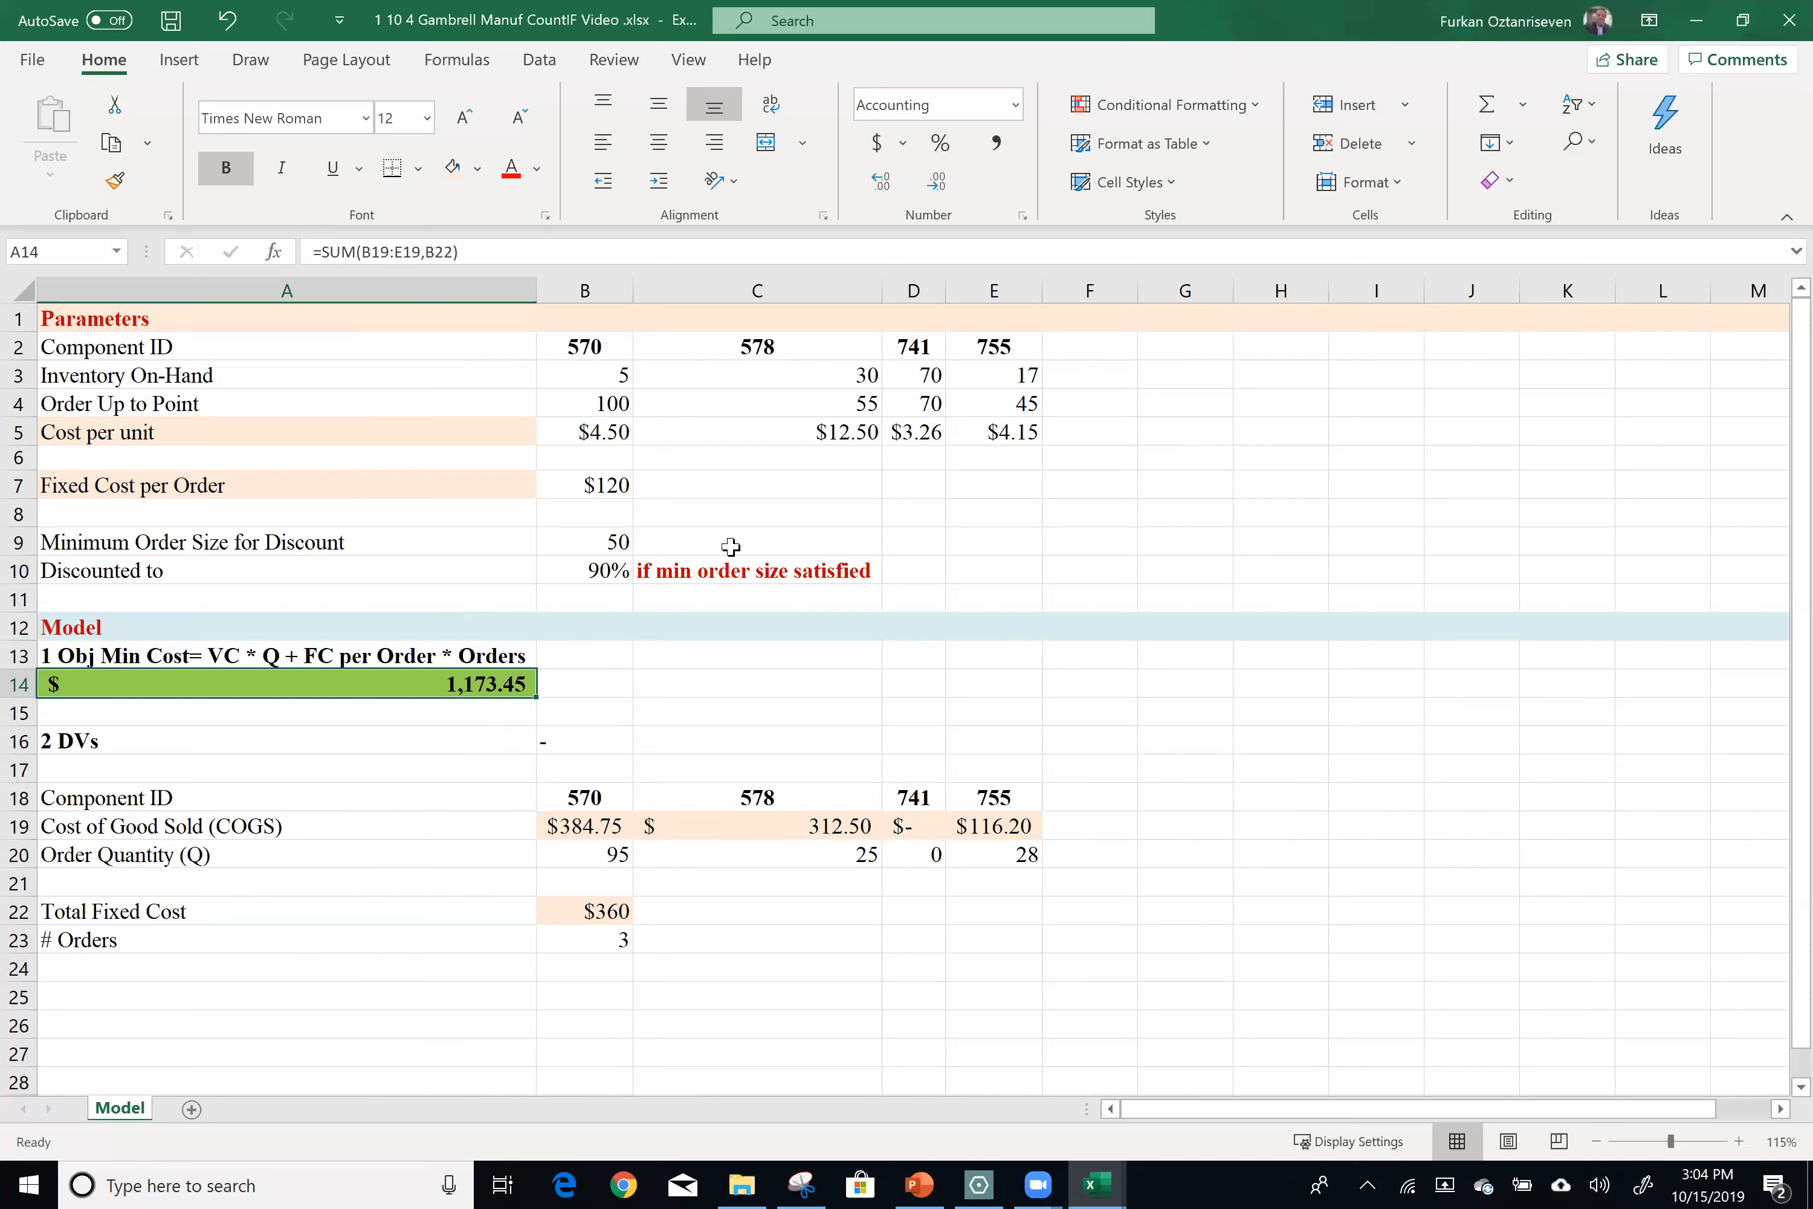
left_click_drag(1121, 517, 1183, 515)
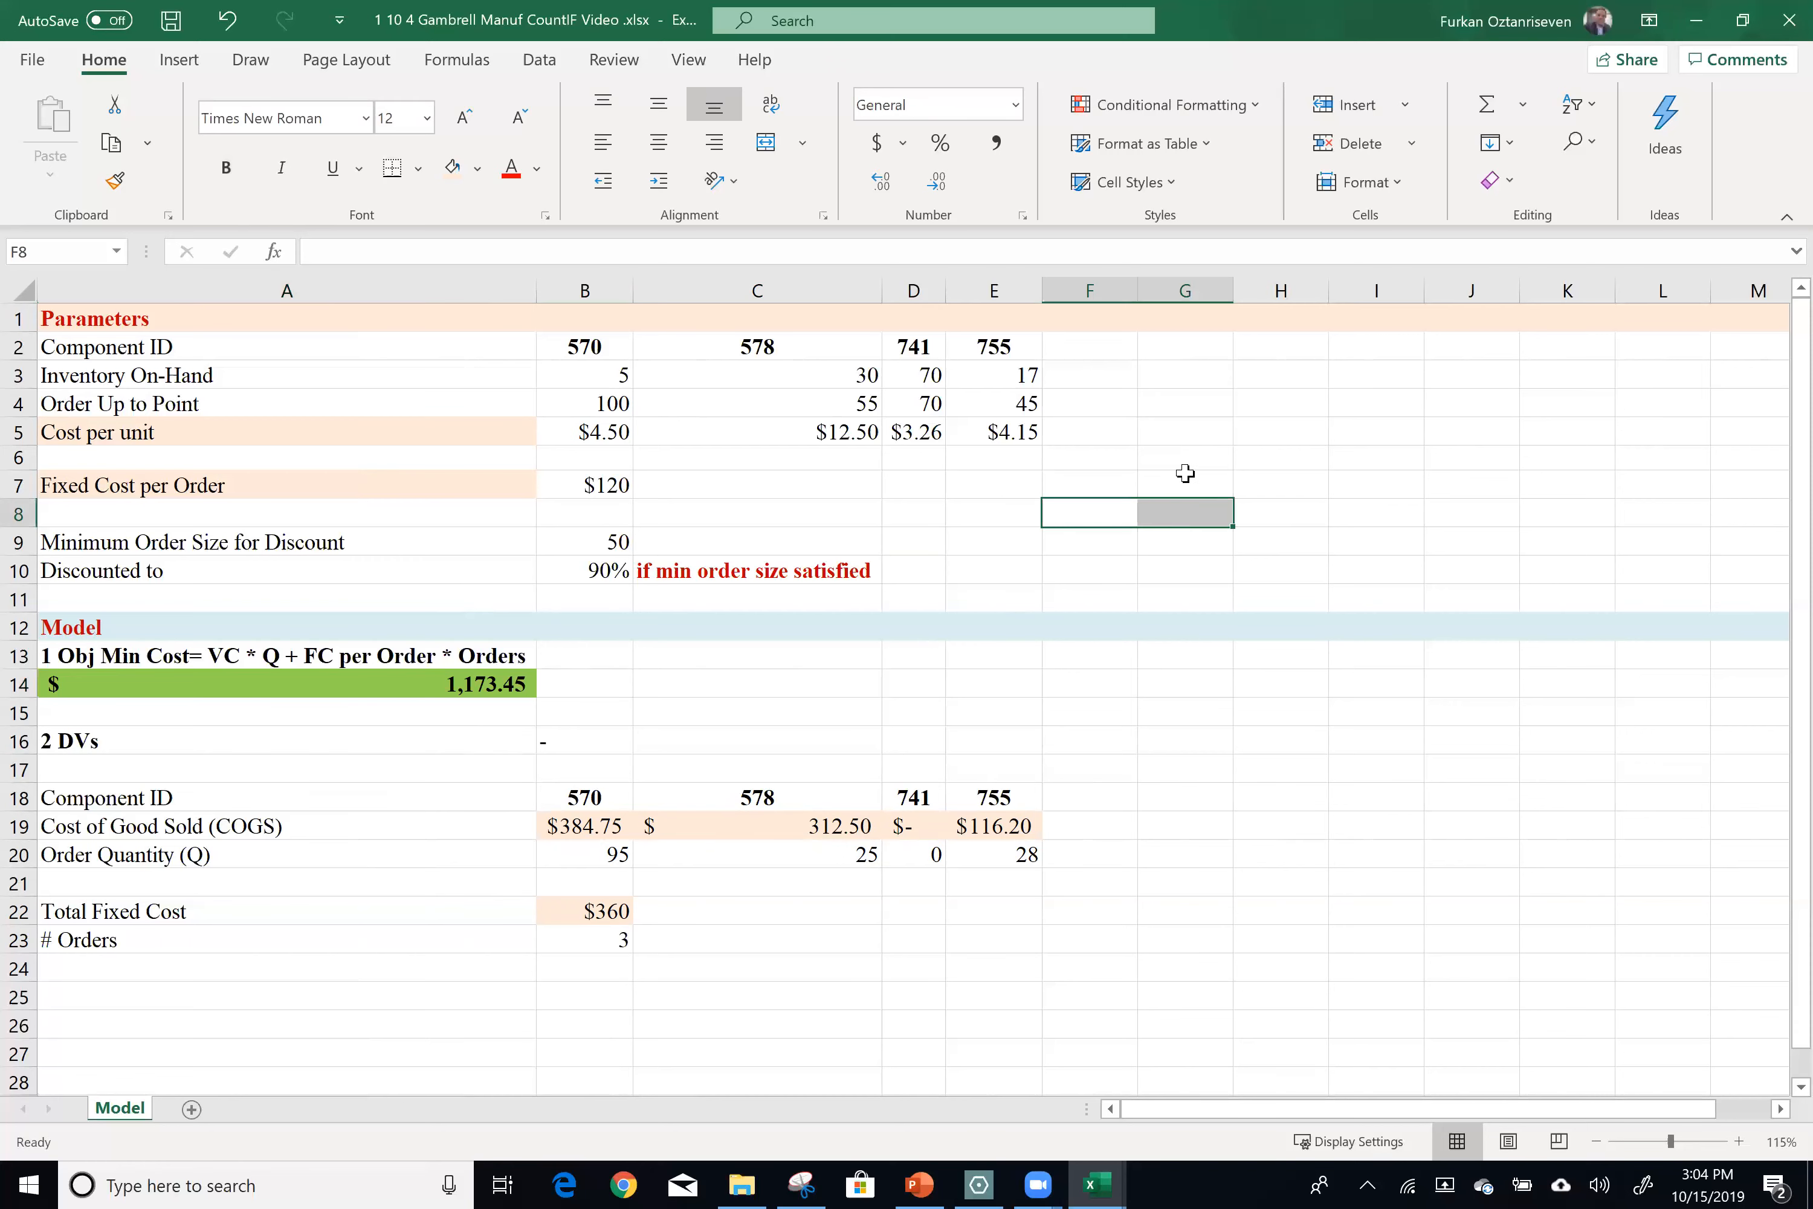
left_click(1486, 511)
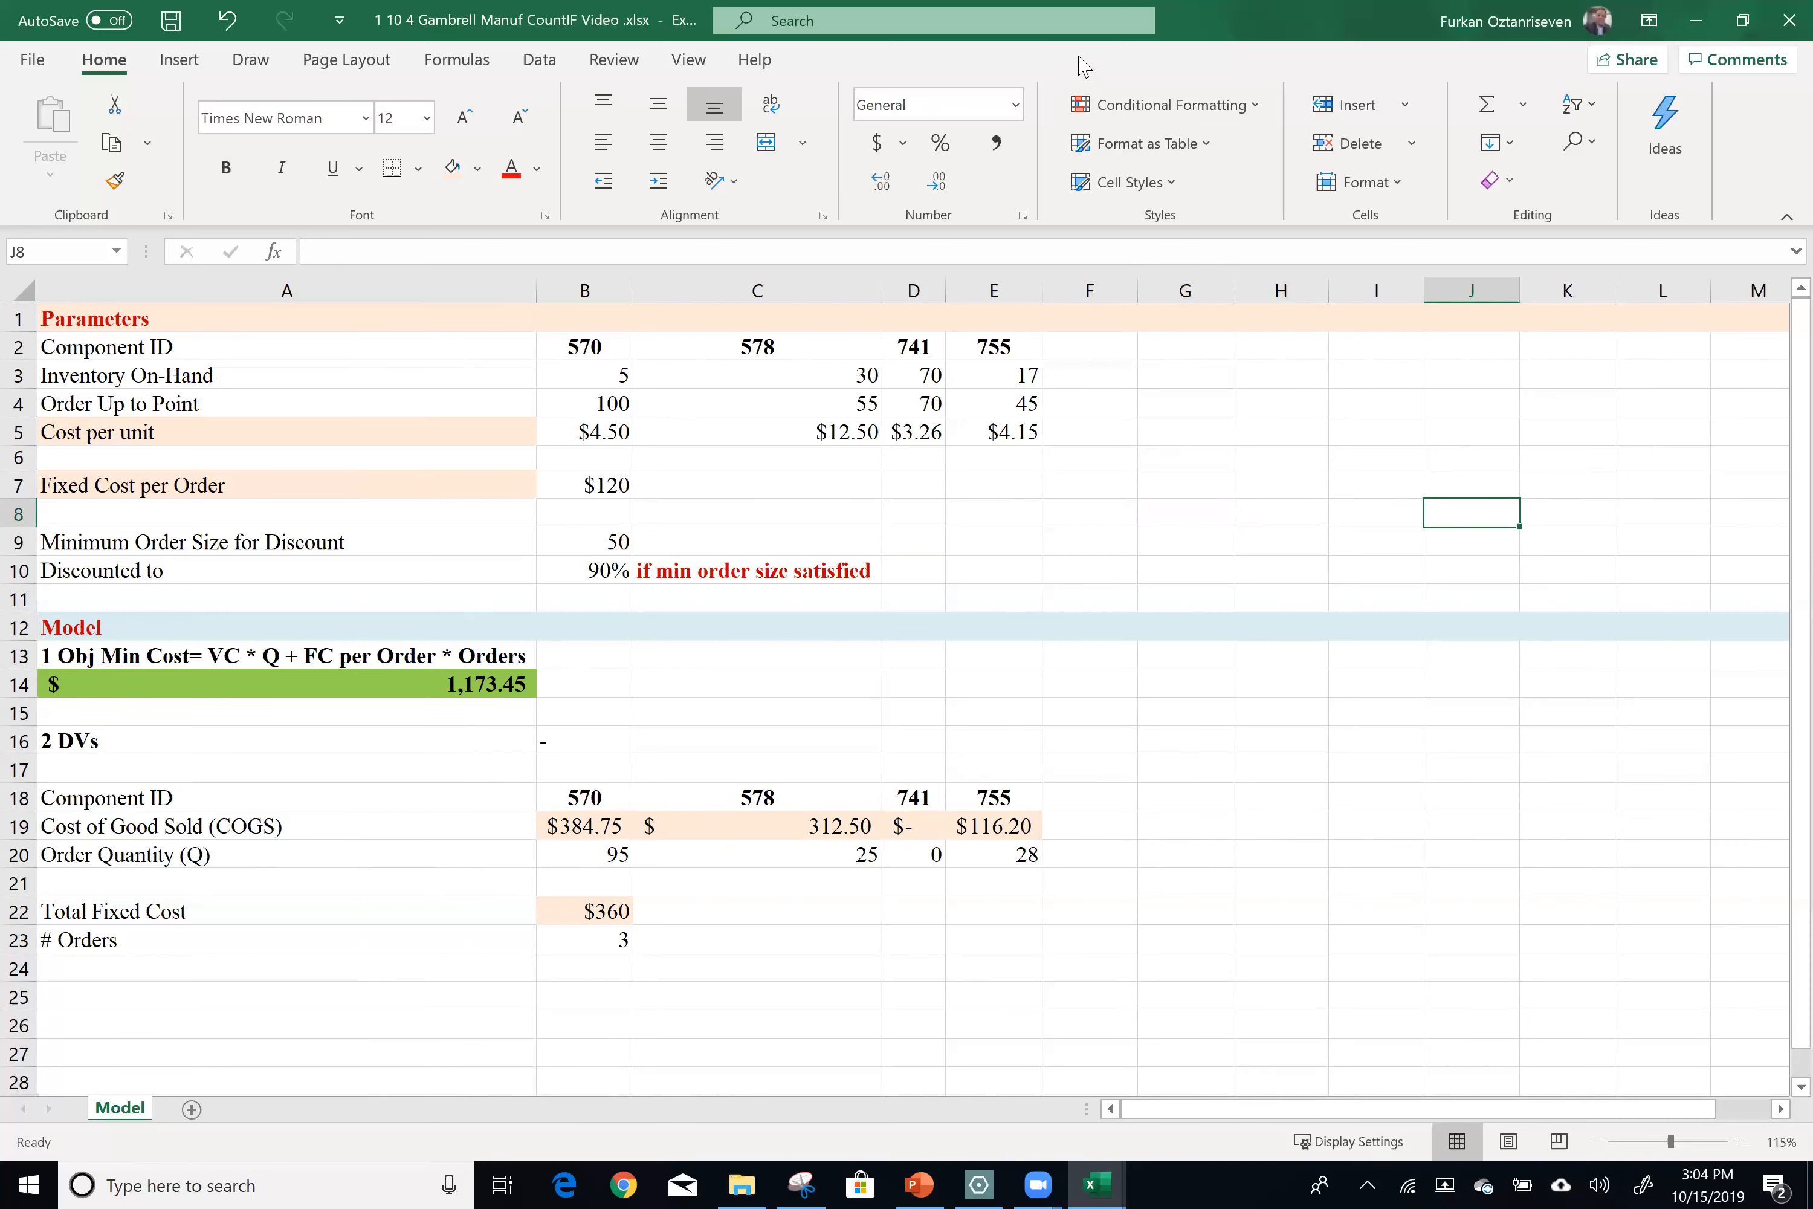